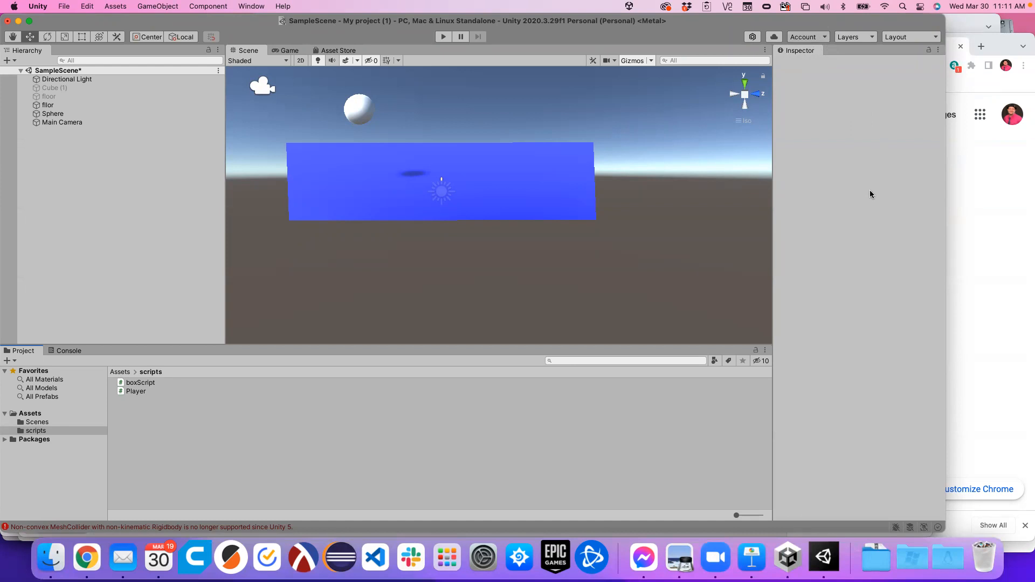
Step: Run the scene in play mode to watch the sphere land on the blue floor, and stop it
{"action": "left_click", "coordinate": [443, 37]}
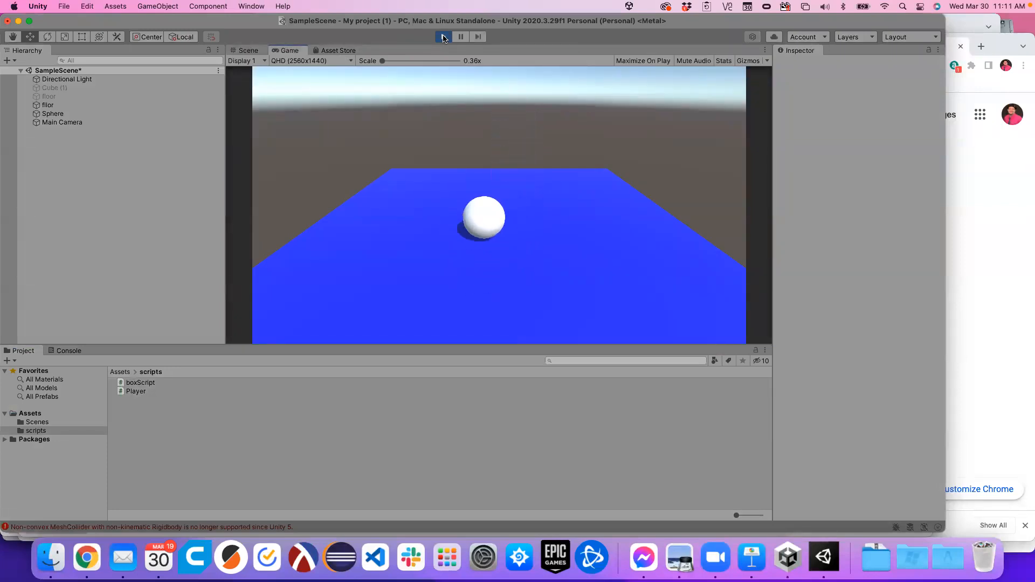
{"action": "left_click", "coordinate": [443, 37]}
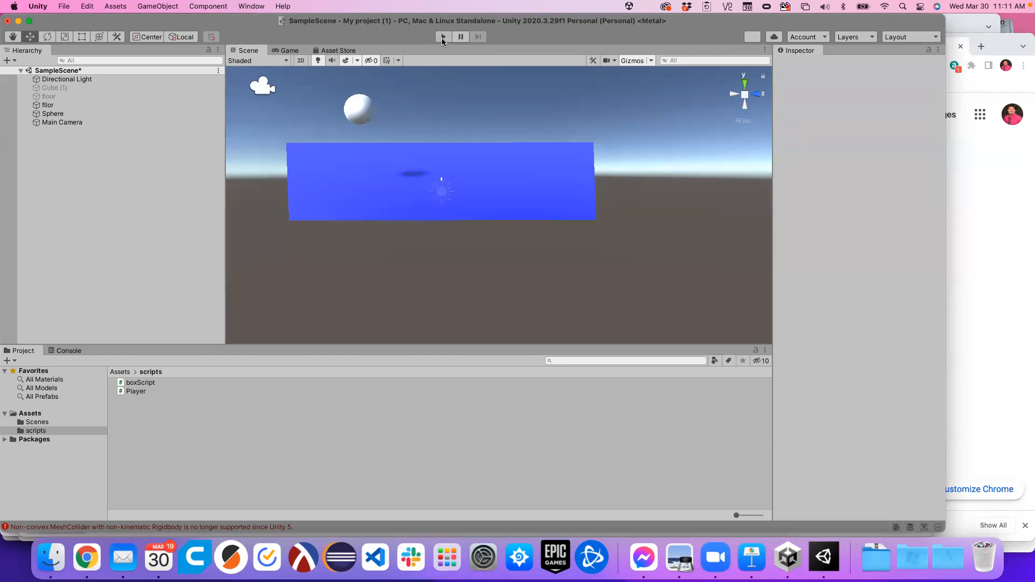
Step: Deactivate the Sphere object and activate Cube (1) in its place
{"action": "left_click", "coordinate": [53, 115]}
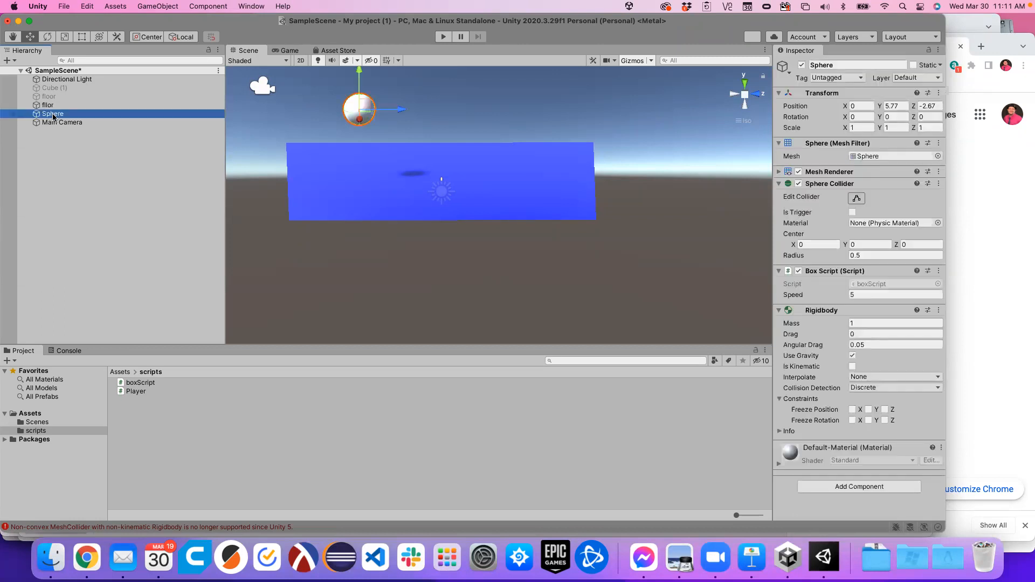
{"action": "right_click", "coordinate": [53, 116]}
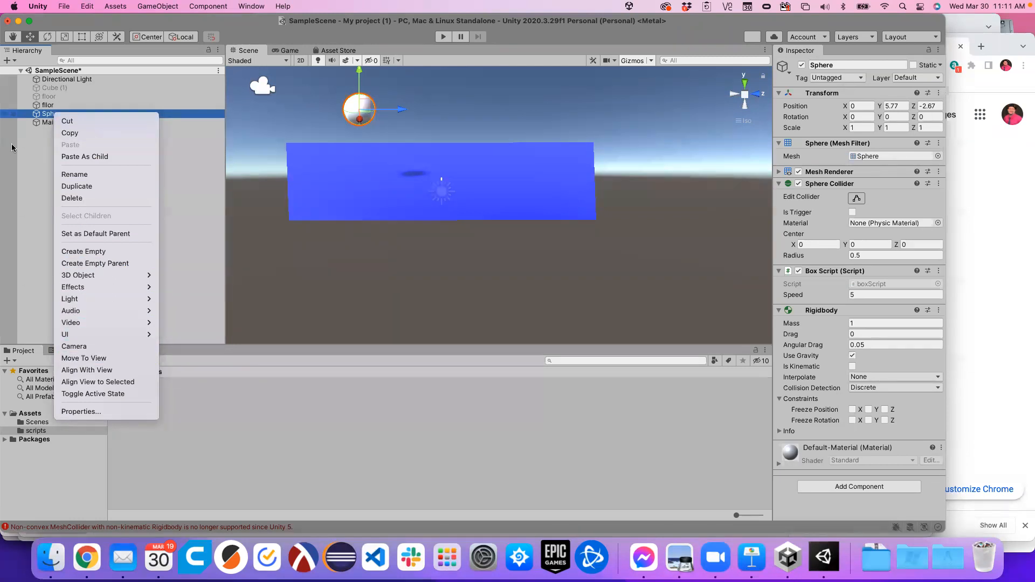
{"action": "left_click", "coordinate": [28, 158]}
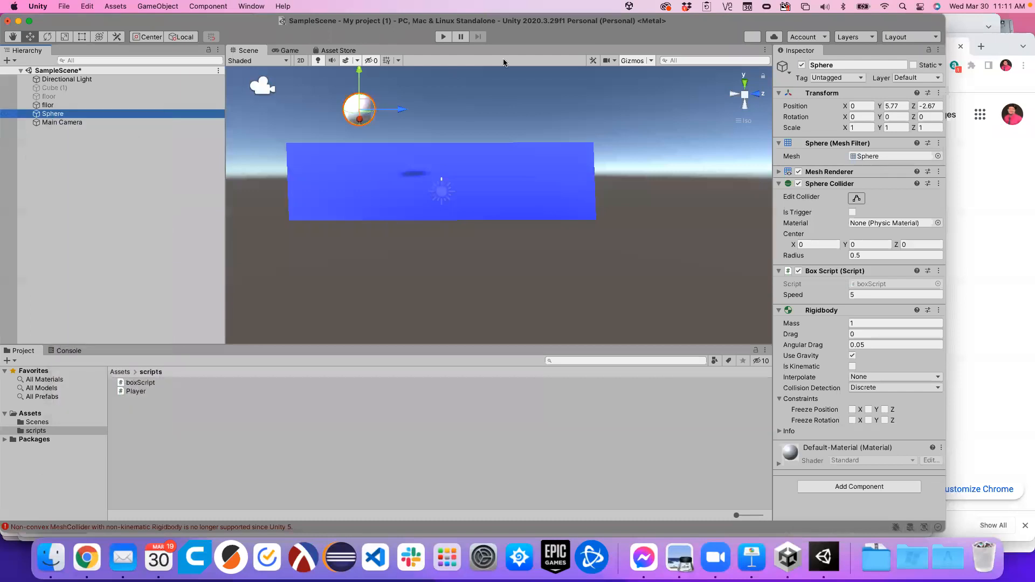
{"action": "left_click", "coordinate": [802, 65]}
{"action": "left_click", "coordinate": [51, 88]}
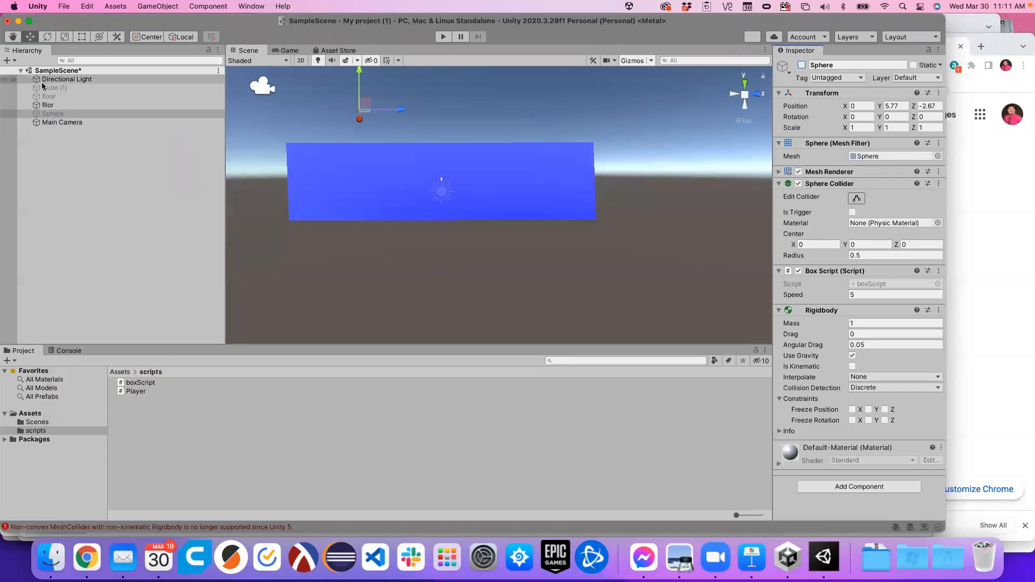
{"action": "left_click", "coordinate": [801, 65]}
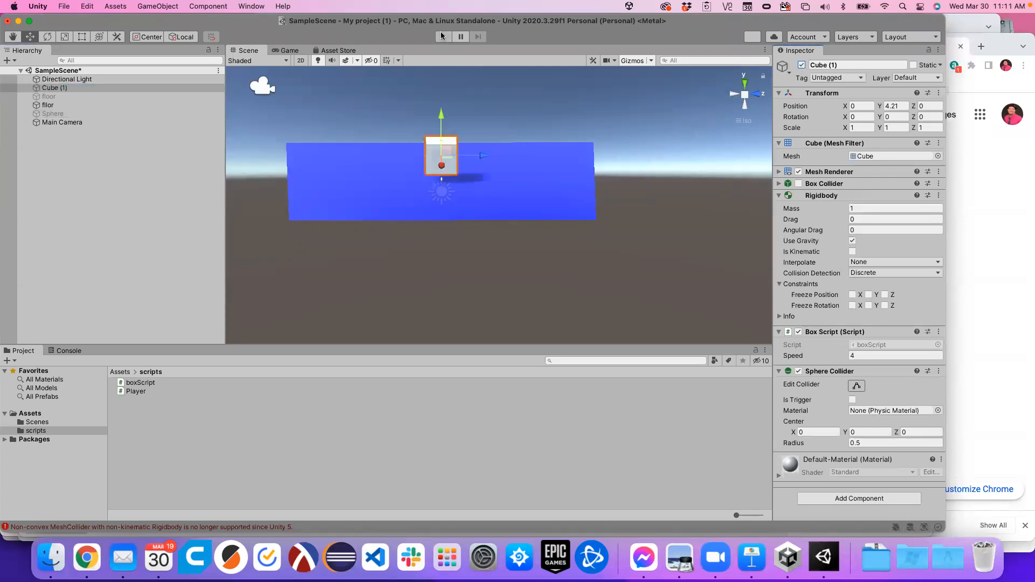
Step: Run the scene to check how the cube moves on the floor, and stop play mode
{"action": "left_click", "coordinate": [441, 36]}
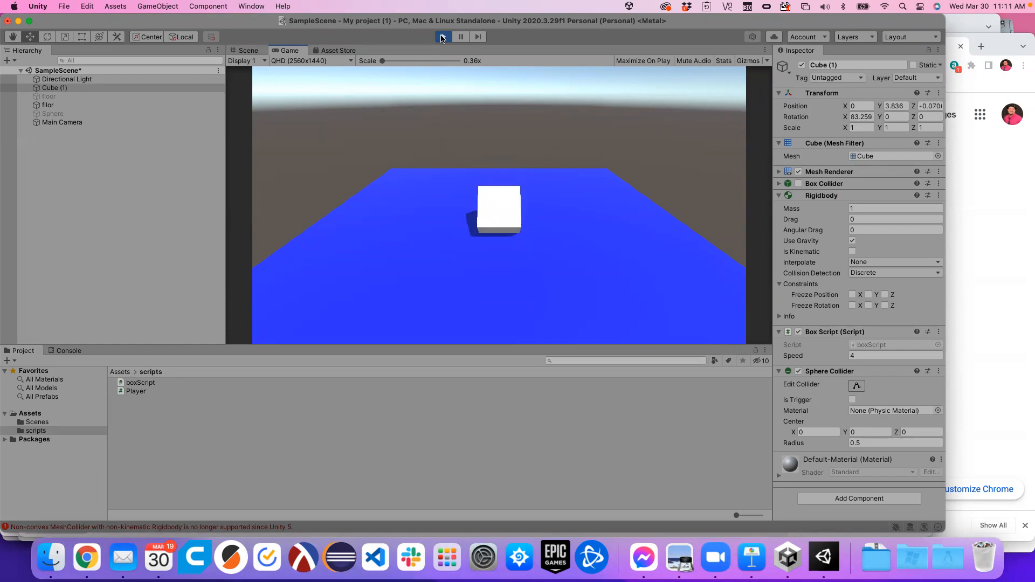
{"action": "left_click", "coordinate": [442, 37]}
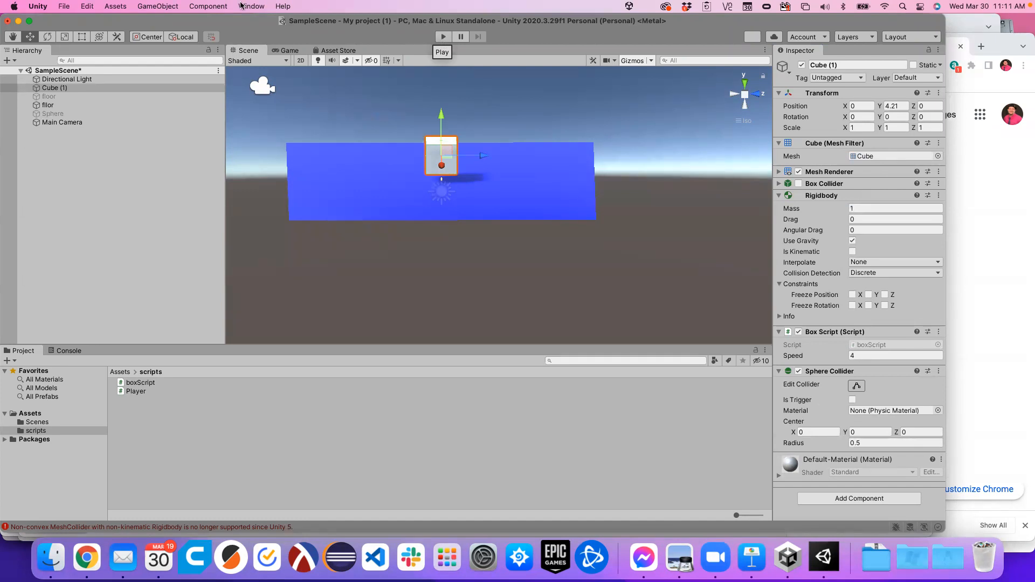
Step: Freeze the rotation of Cube (1) on the X, Y and Z axes in its Rigidbody constraints
{"action": "left_click", "coordinate": [50, 88]}
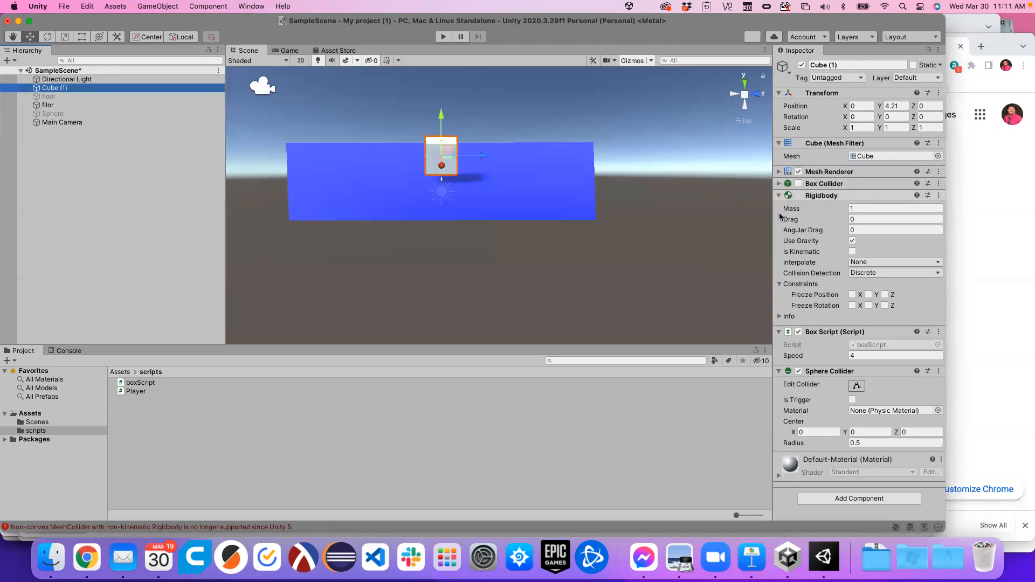
{"action": "left_click", "coordinate": [852, 305]}
{"action": "left_click", "coordinate": [868, 306]}
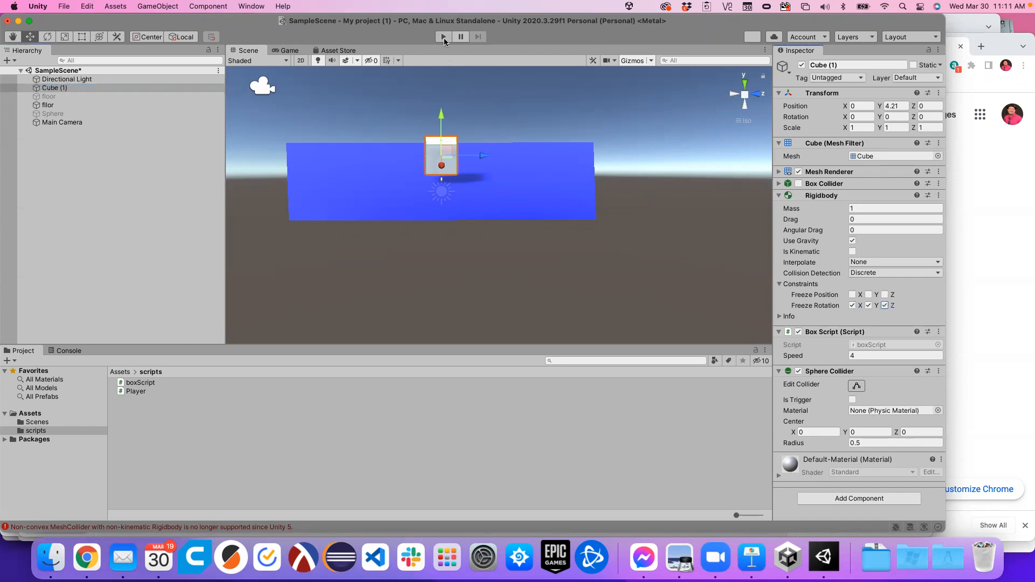
Step: Run the scene and steer the cube forward, back and sideways across the floor to test the frozen rotation
{"action": "left_click", "coordinate": [444, 38]}
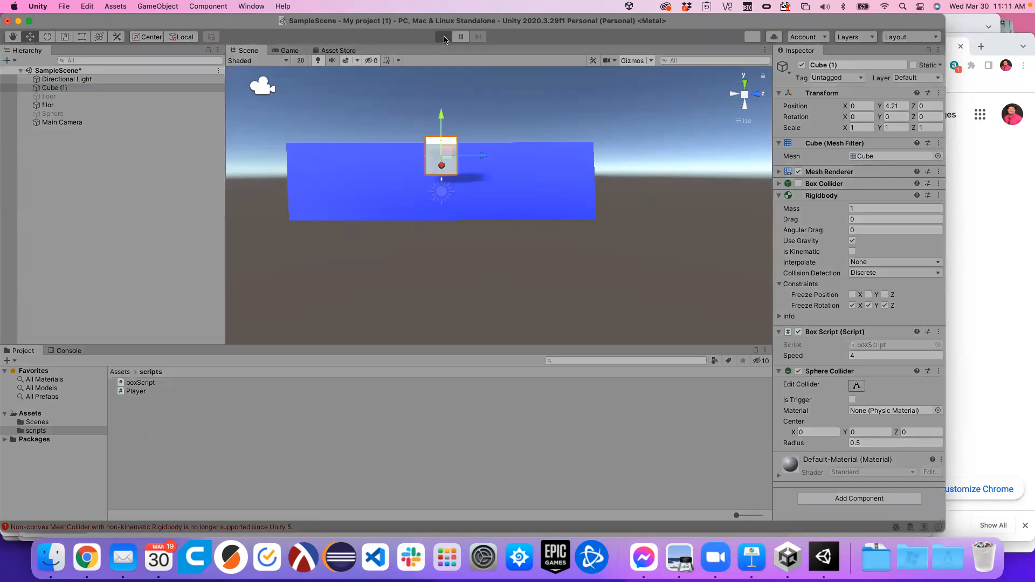
{"action": "key", "text": "Up"}
{"action": "key", "text": "Right"}
{"action": "key", "text": "Down"}
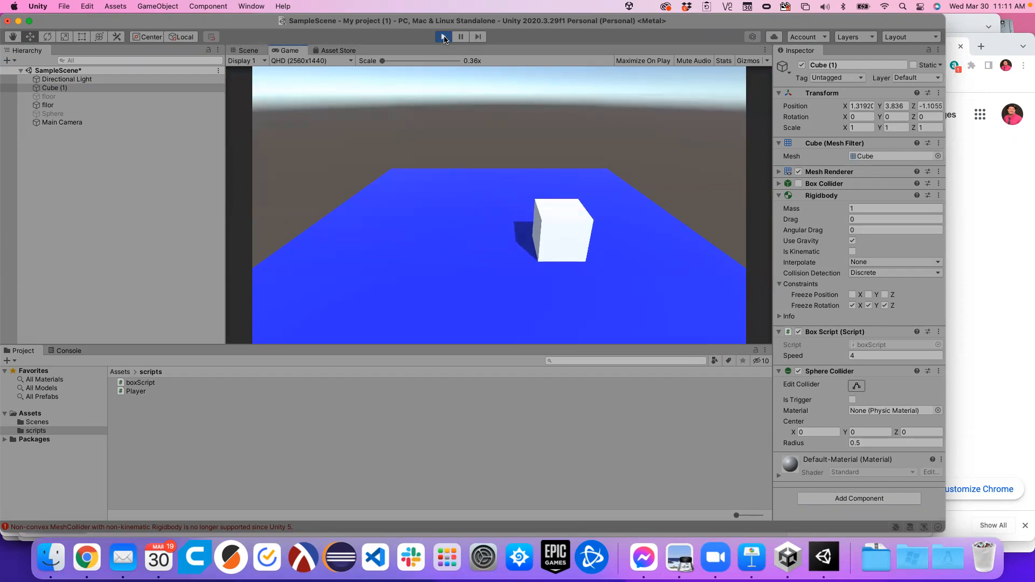
{"action": "key", "text": "Left"}
{"action": "key", "text": "Left"}
{"action": "key", "text": "Left"}
{"action": "key", "text": "Right"}
{"action": "key", "text": "Up"}
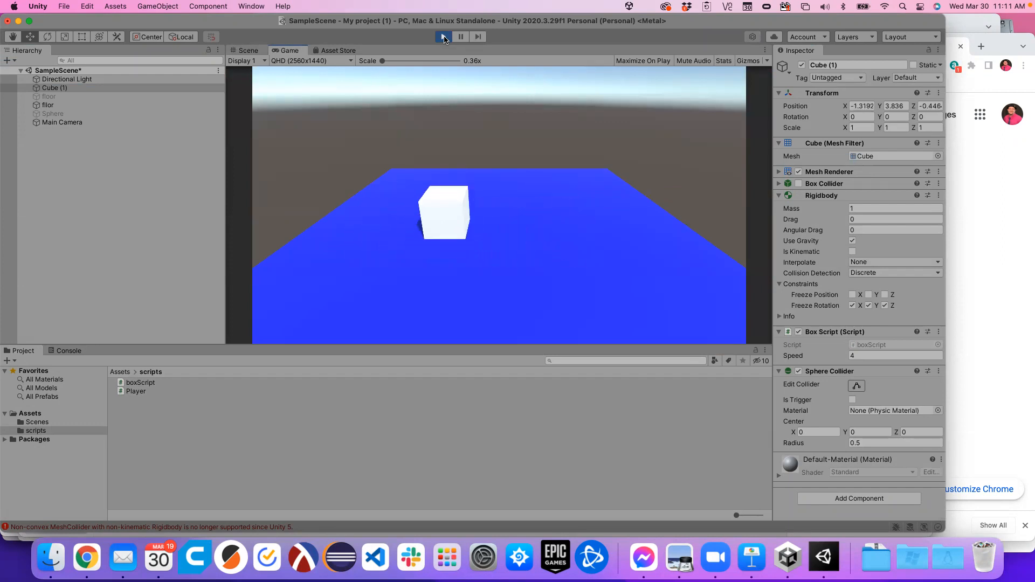
{"action": "key", "text": "Right"}
{"action": "key", "text": "Up"}
{"action": "key", "text": "Right"}
{"action": "key", "text": "Down"}
{"action": "key", "text": "Right"}
{"action": "key", "text": "Down"}
{"action": "key", "text": "Left"}
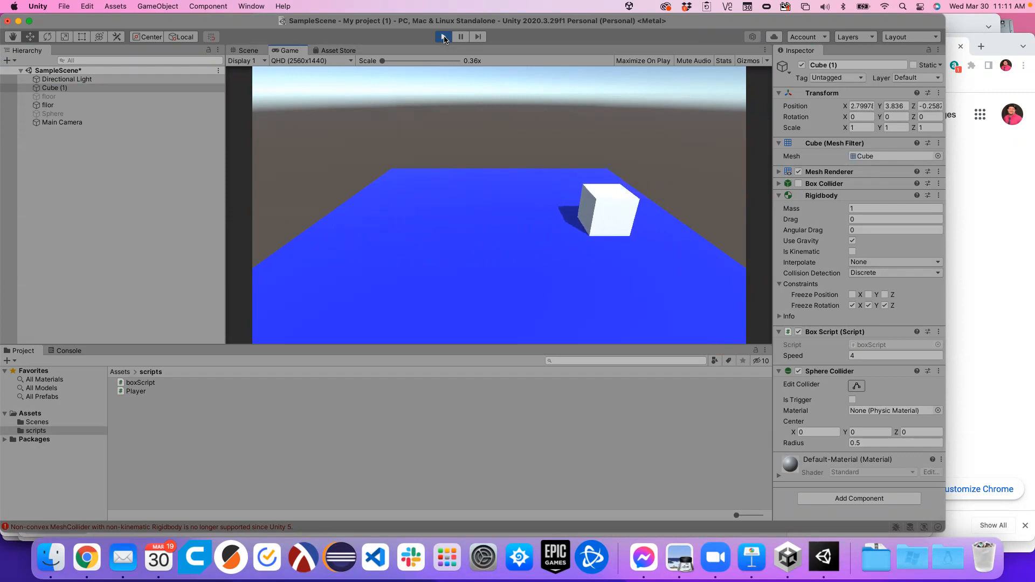
{"action": "key", "text": "Left"}
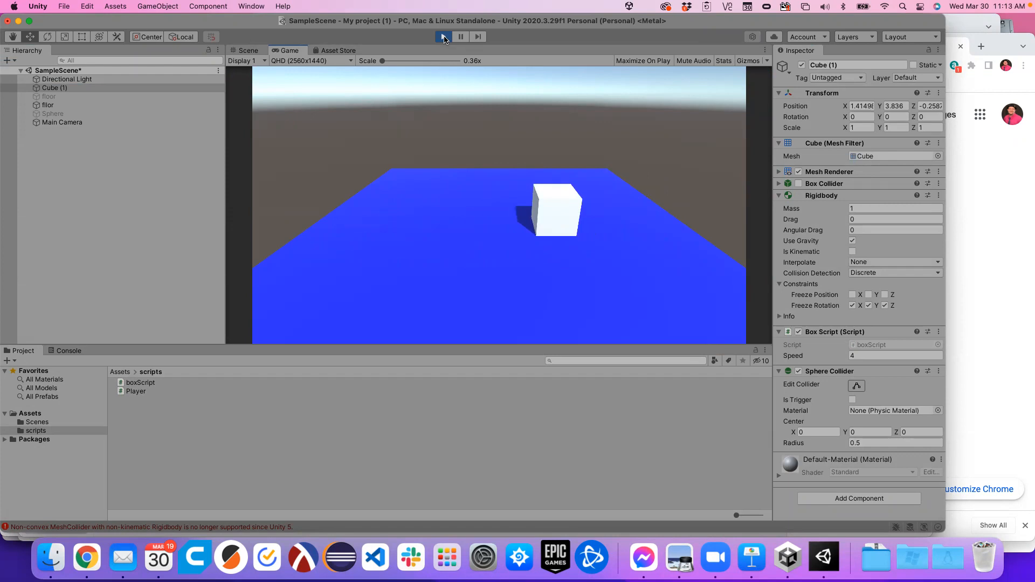
{"action": "key", "text": "Left"}
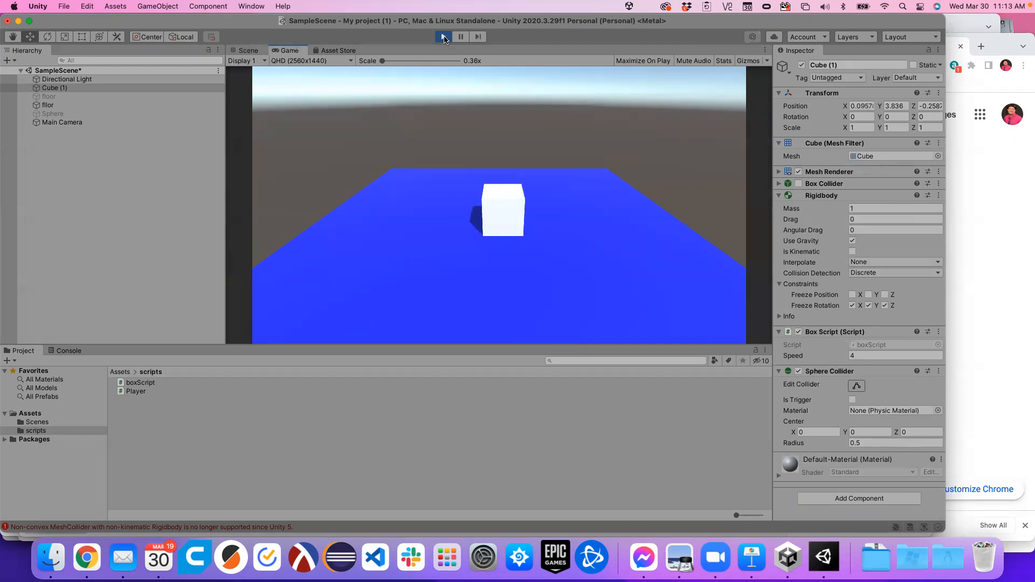
{"action": "key", "text": "Left"}
{"action": "key", "text": "Left"}
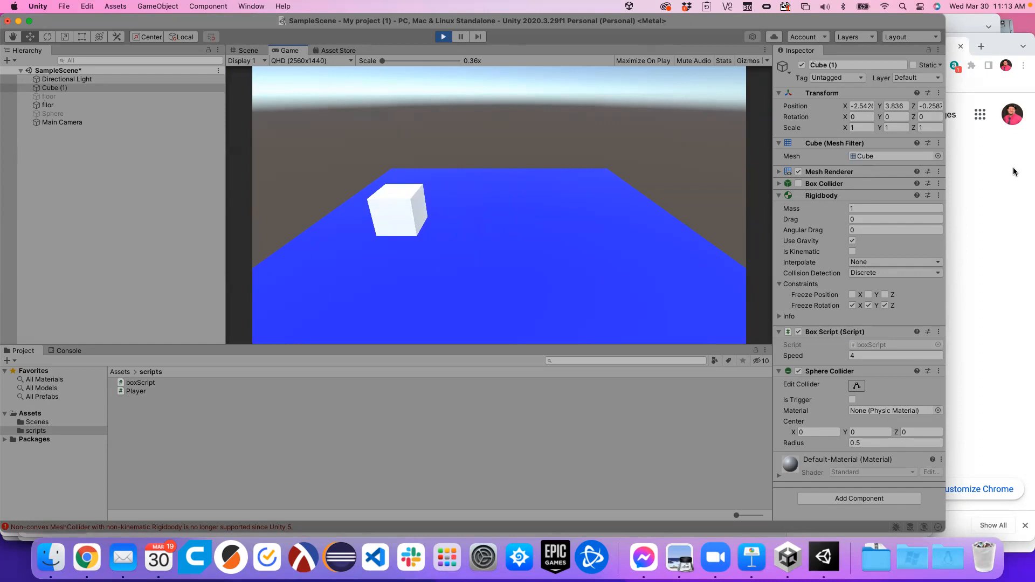
Step: Set the cube's Rigidbody mass to 1e-07 while the game runs and test its sideways movement
{"action": "left_click", "coordinate": [863, 208]}
{"action": "key", "text": "Return"}
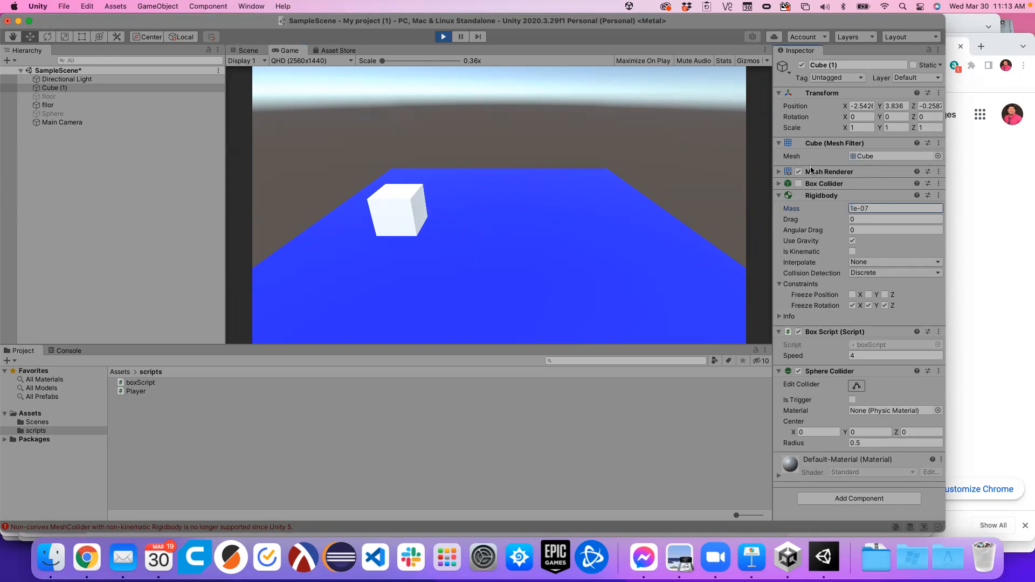
{"action": "left_click", "coordinate": [484, 164]}
{"action": "key", "text": "Right"}
{"action": "key", "text": "Right"}
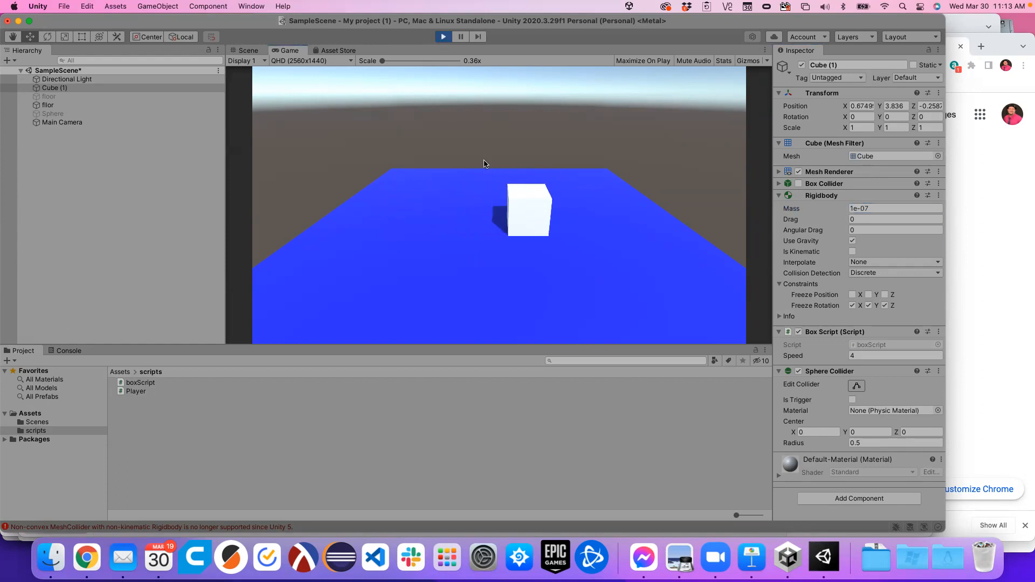
Step: Return the cube's mass to 1 and test its sideways movement with collision detection set to Continuous
{"action": "left_click", "coordinate": [875, 209]}
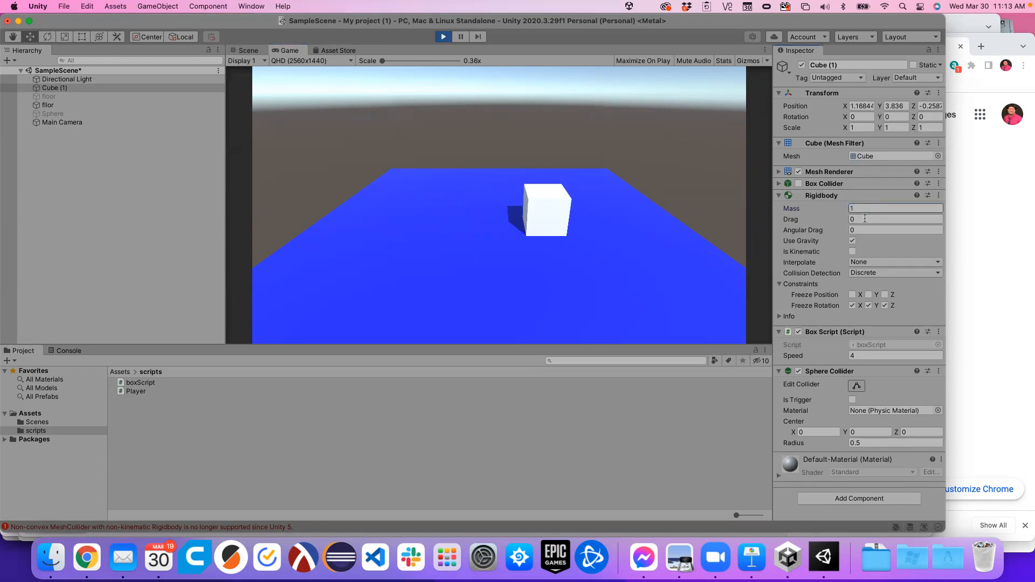
{"action": "left_click", "coordinate": [869, 274]}
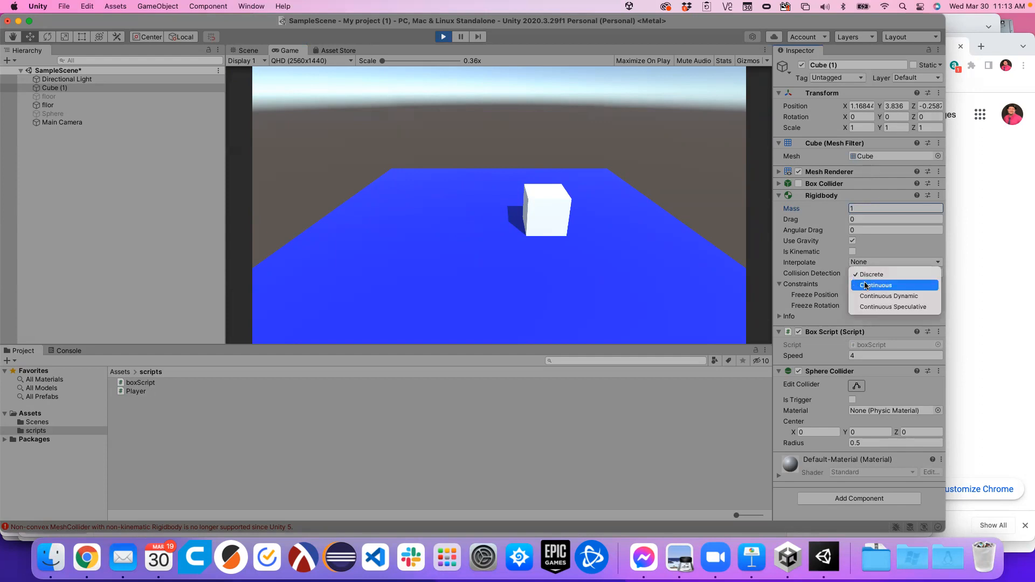
{"action": "left_click", "coordinate": [865, 286]}
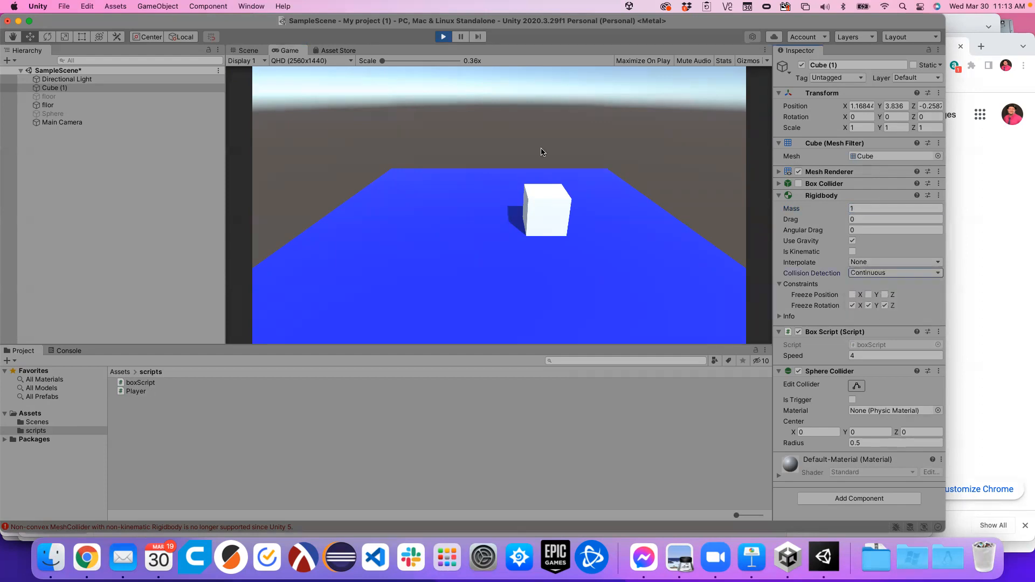
{"action": "key", "text": "Left"}
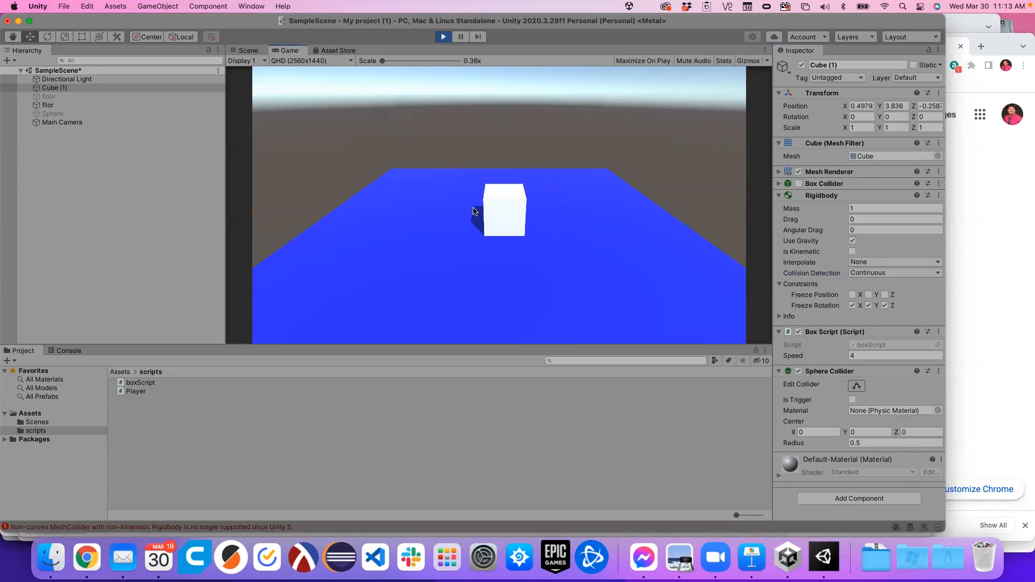
{"action": "key", "text": "Right"}
{"action": "key", "text": "Right"}
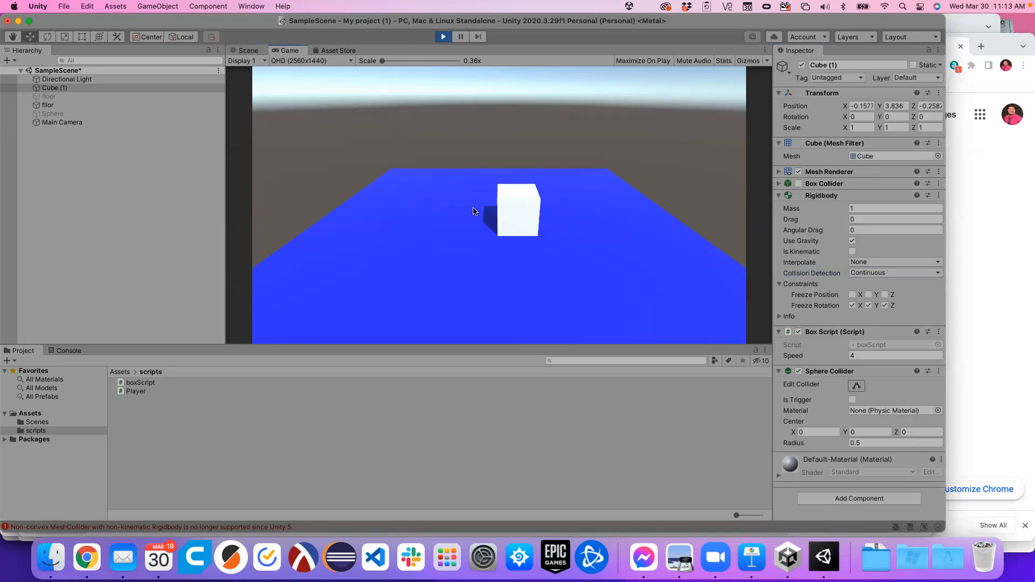
Step: Set the cube's collision detection back to Discrete and return focus to the running game
{"action": "left_click", "coordinate": [865, 273]}
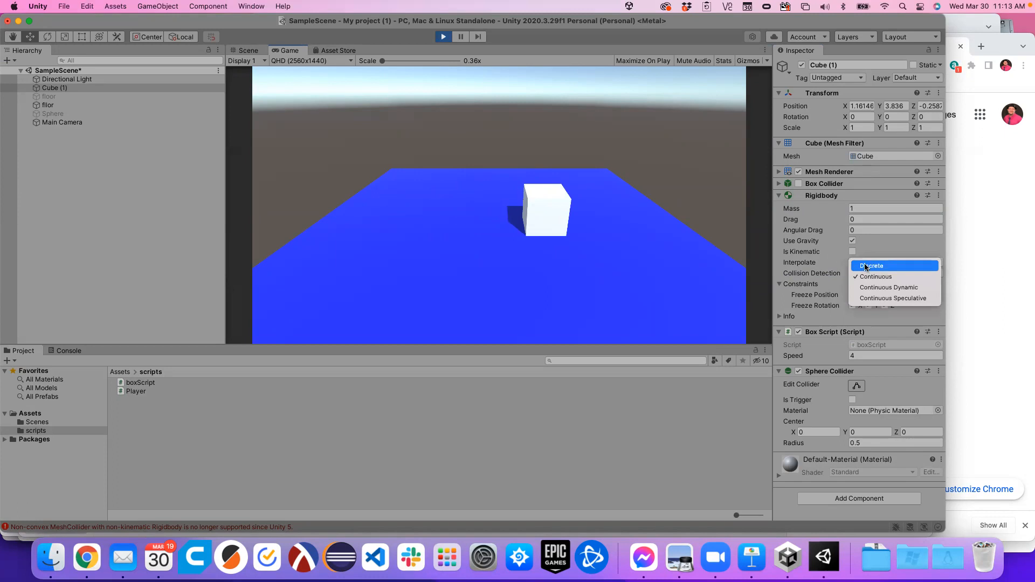
{"action": "left_click", "coordinate": [865, 265]}
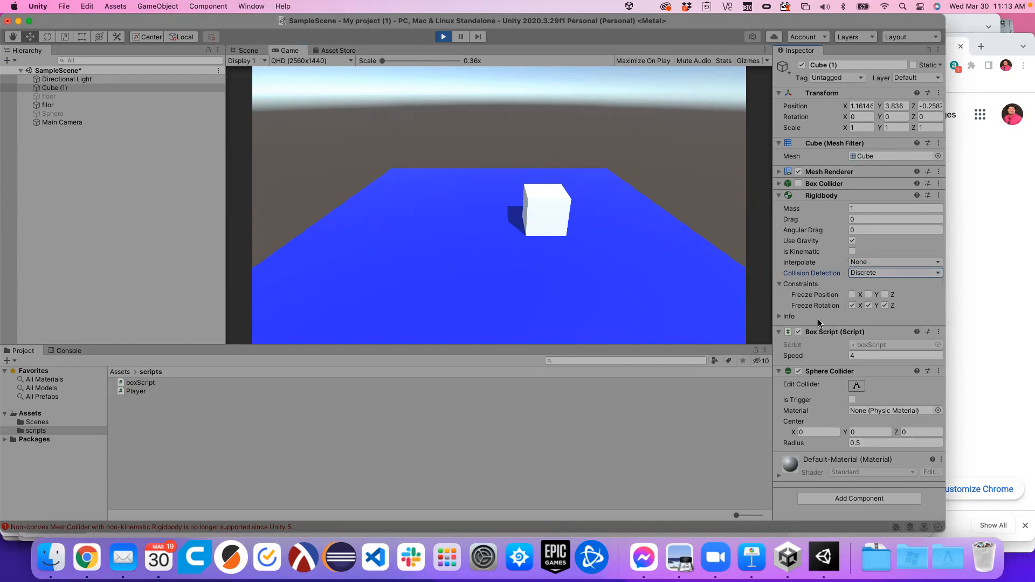
{"action": "left_click", "coordinate": [868, 357]}
{"action": "left_click", "coordinate": [861, 231]}
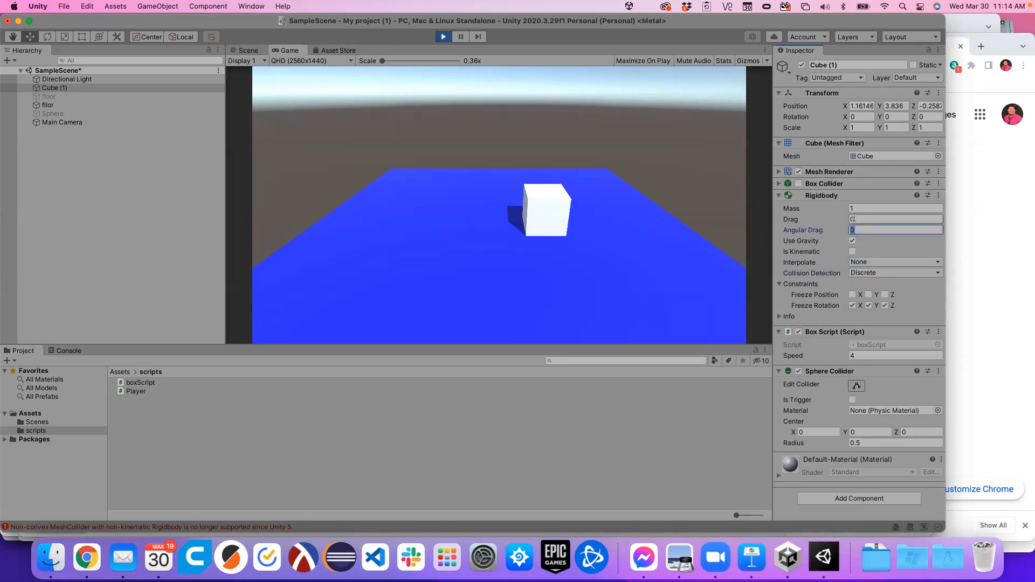
{"action": "left_click", "coordinate": [476, 176]}
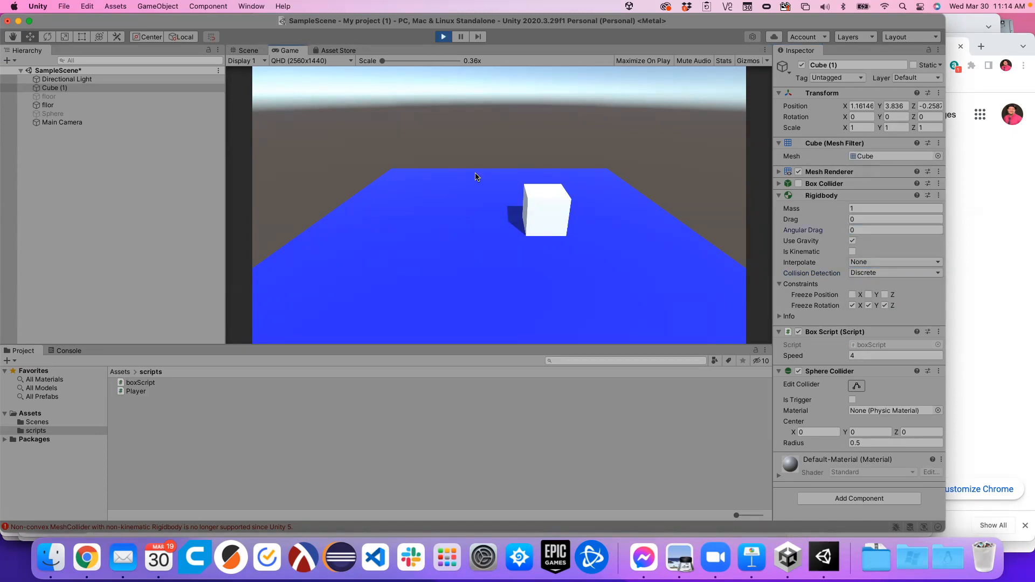
Step: Slide the cube from side to side in the running game and stop play mode
{"action": "key", "text": "Left"}
{"action": "key", "text": "Right"}
{"action": "key", "text": "Left"}
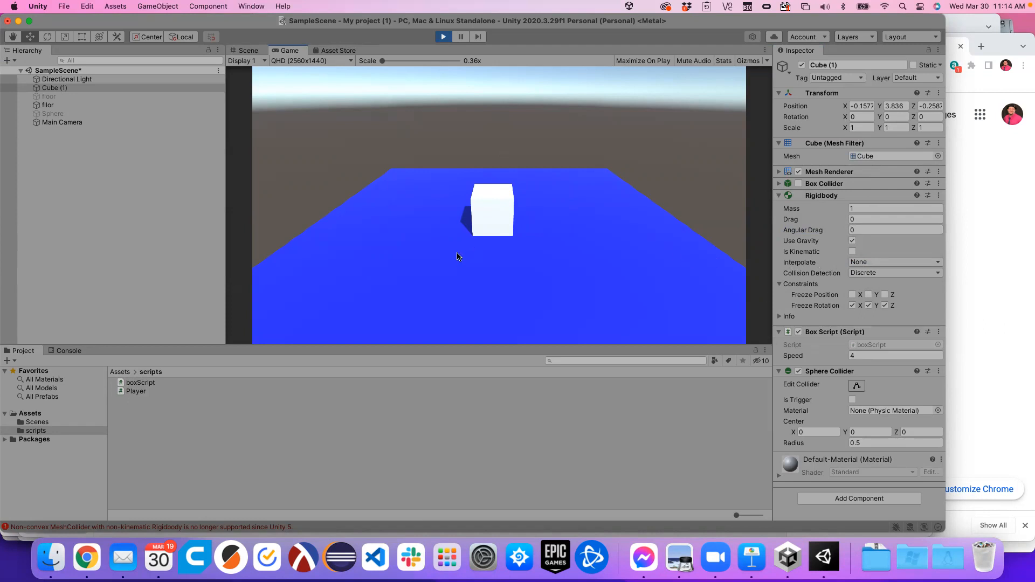
{"action": "left_click", "coordinate": [442, 37]}
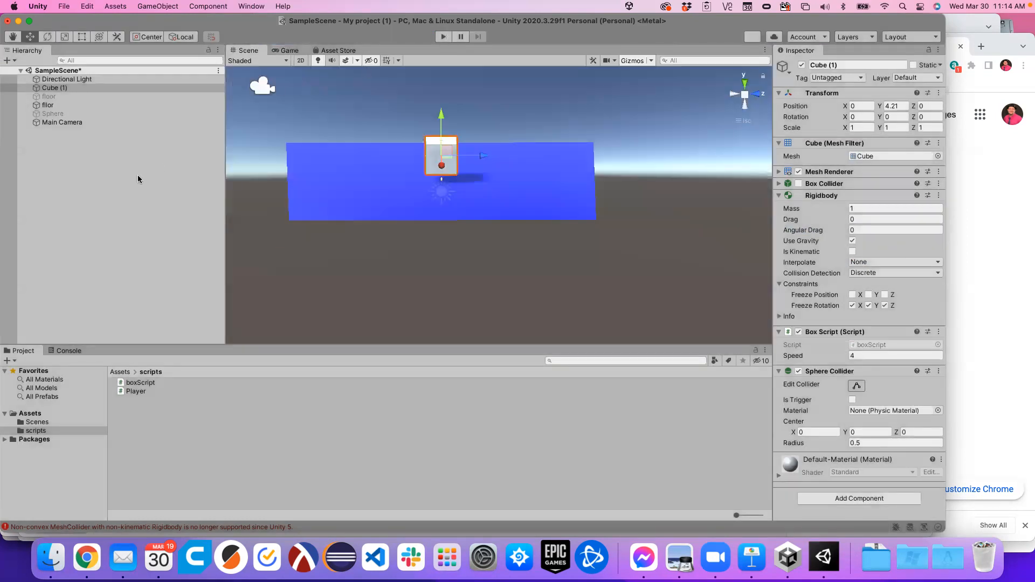
Step: Deactivate Cube (1) and reactivate the Sphere object
{"action": "left_click", "coordinate": [45, 88]}
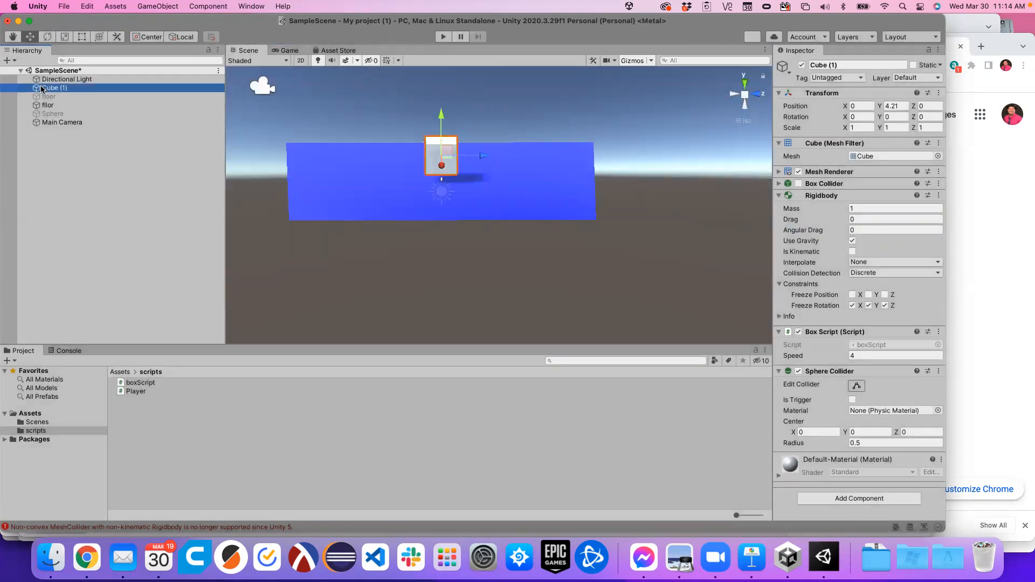
{"action": "left_click", "coordinate": [802, 65]}
{"action": "left_click", "coordinate": [52, 114]}
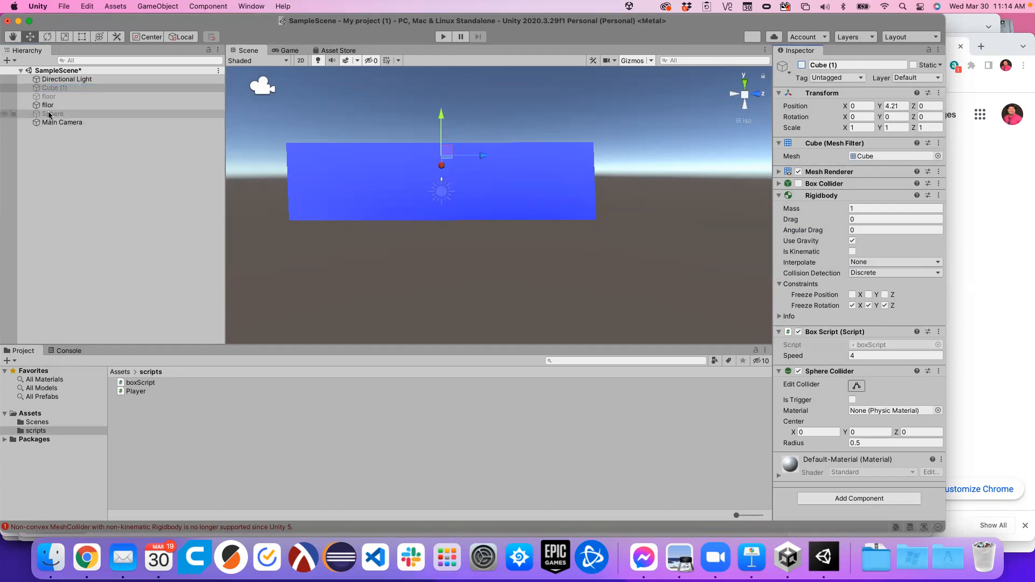
{"action": "left_click", "coordinate": [801, 65]}
Step: Run the game, roll the sphere around the blue floor in all four directions, and stop play mode
{"action": "left_click", "coordinate": [436, 40]}
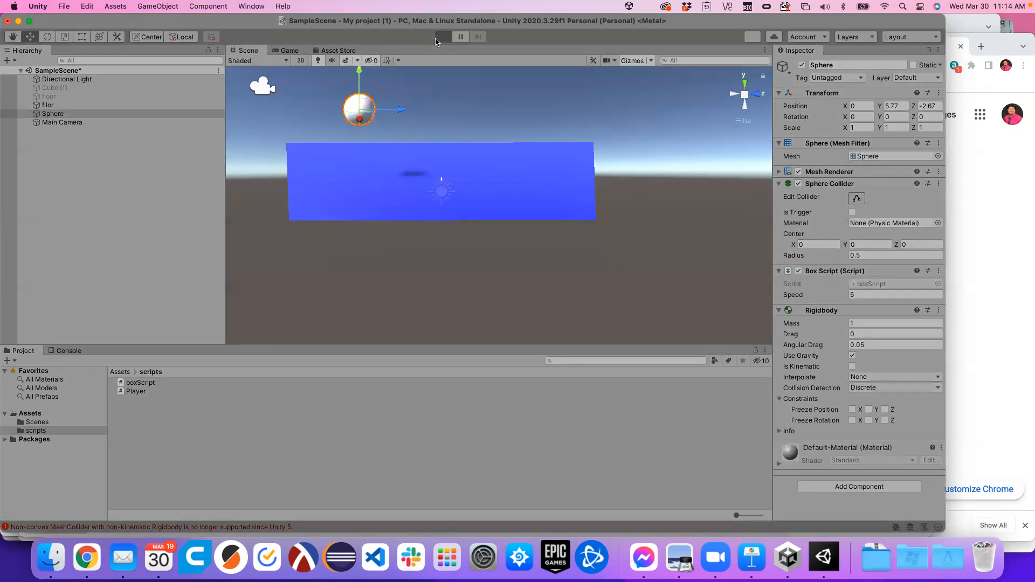
{"action": "key", "text": "Up"}
{"action": "key", "text": "Right"}
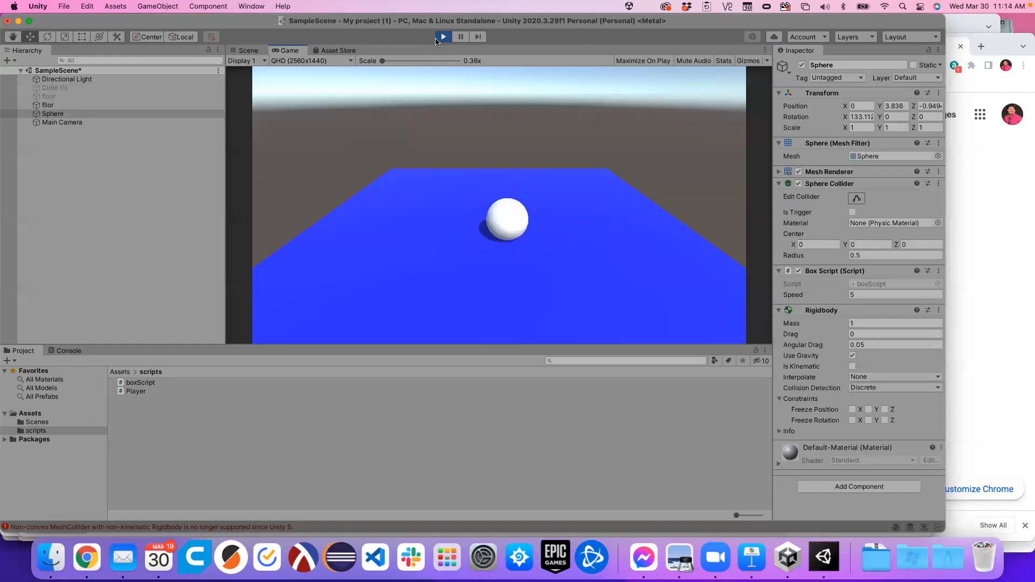
{"action": "key", "text": "Left"}
{"action": "key", "text": "Down"}
{"action": "key", "text": "Left"}
{"action": "key", "text": "Right"}
{"action": "key", "text": "Up"}
{"action": "key", "text": "Left"}
{"action": "key", "text": "Down"}
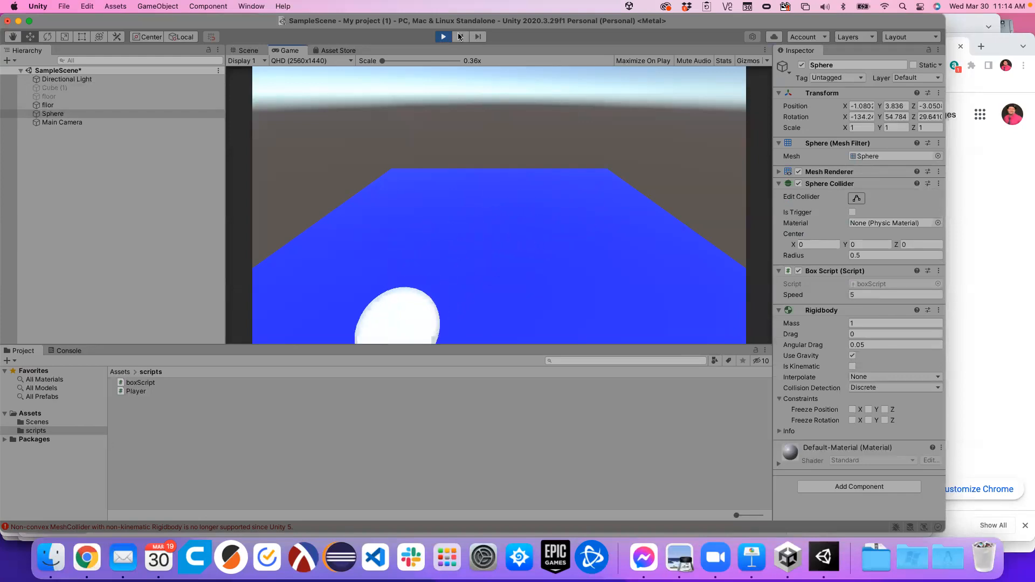
{"action": "key", "text": "Up"}
{"action": "key", "text": "Up"}
{"action": "key", "text": "Right"}
{"action": "key", "text": "Left"}
{"action": "key", "text": "Down"}
{"action": "key", "text": "Right"}
{"action": "key", "text": "Up"}
{"action": "key", "text": "Left"}
{"action": "key", "text": "Down"}
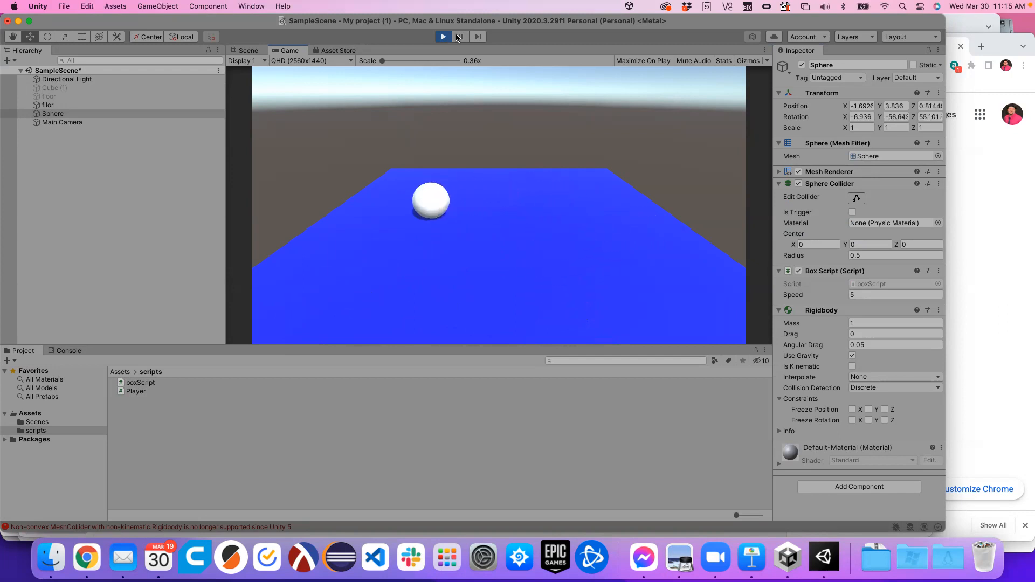
{"action": "key", "text": "Right"}
{"action": "key", "text": "Up"}
{"action": "key", "text": "Left"}
{"action": "key", "text": "Down"}
{"action": "key", "text": "Right"}
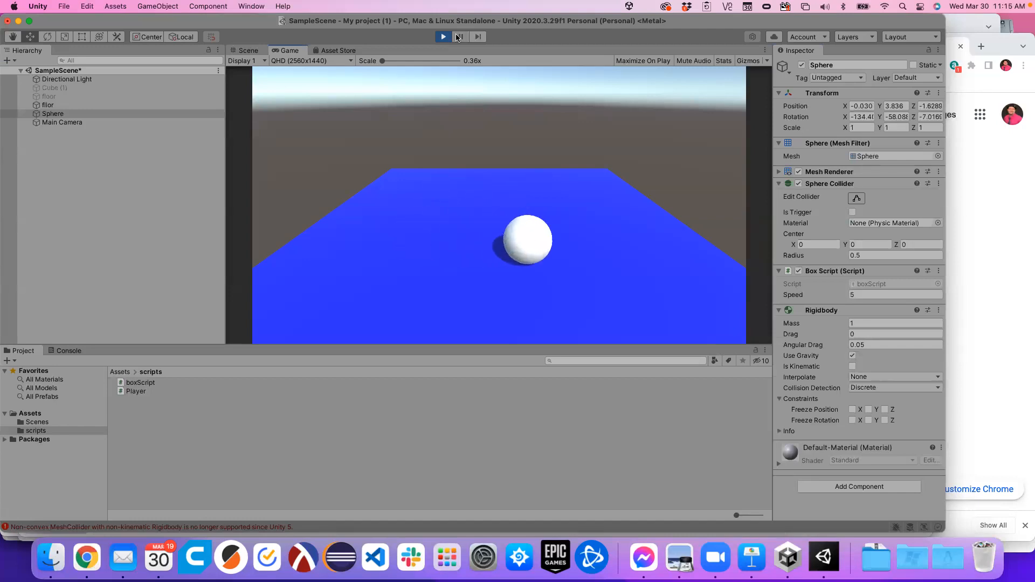
{"action": "key", "text": "Left"}
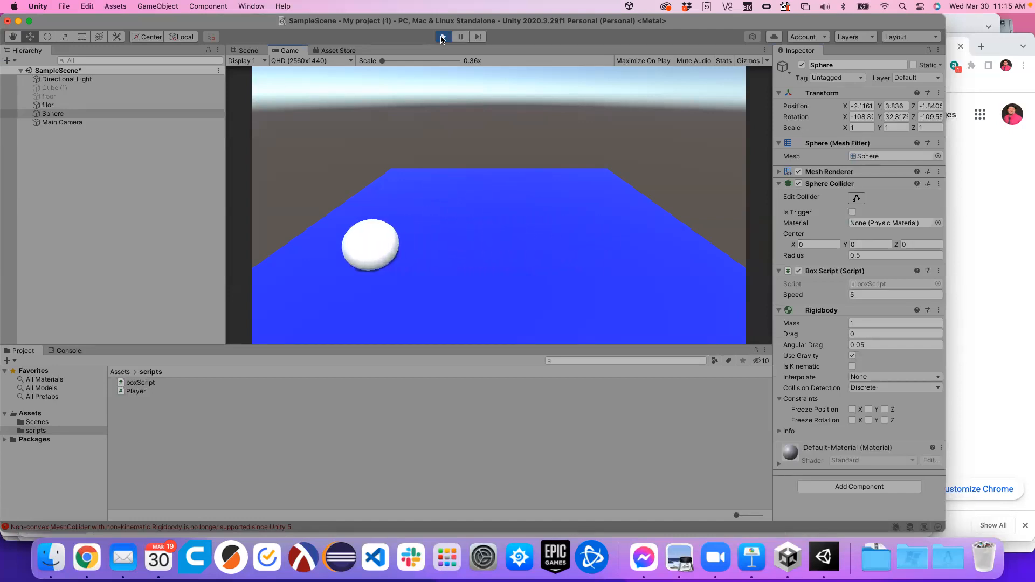
{"action": "left_click", "coordinate": [443, 36]}
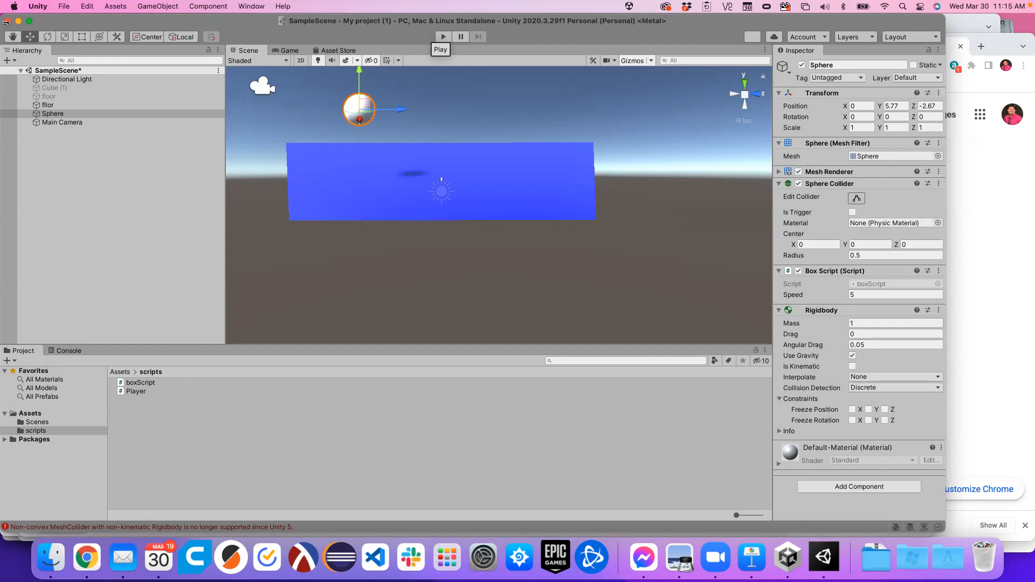
Step: Add a Rigidbody component to the Main Camera and turn off its Use Gravity option
{"action": "left_click", "coordinate": [54, 124]}
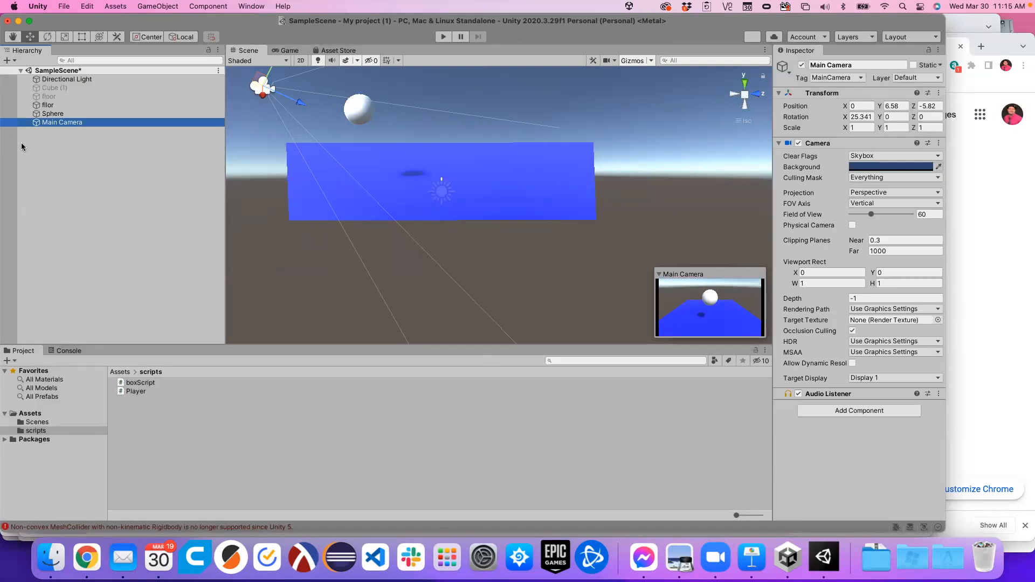
{"action": "left_click", "coordinate": [854, 412]}
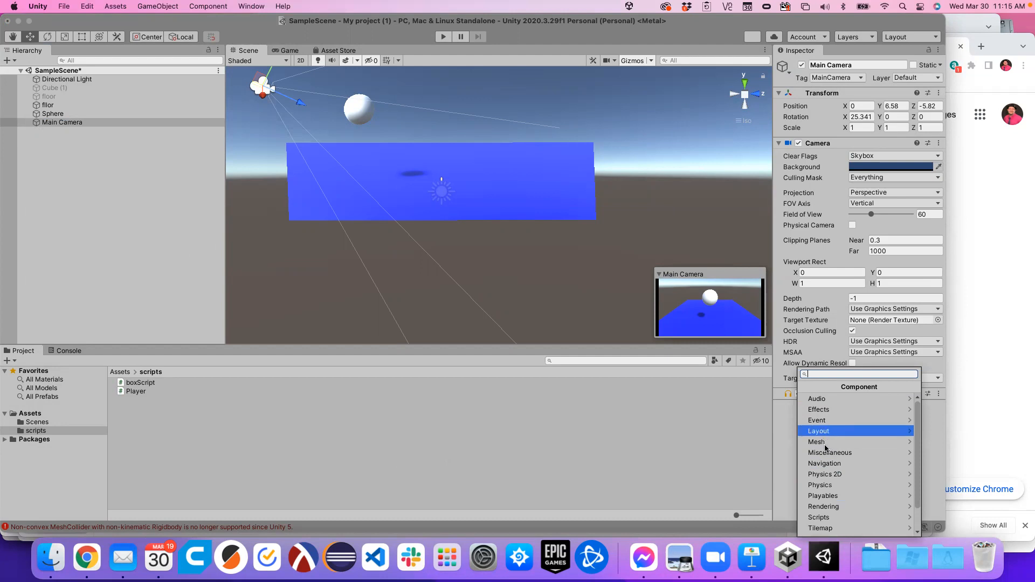
{"action": "left_click", "coordinate": [824, 484]}
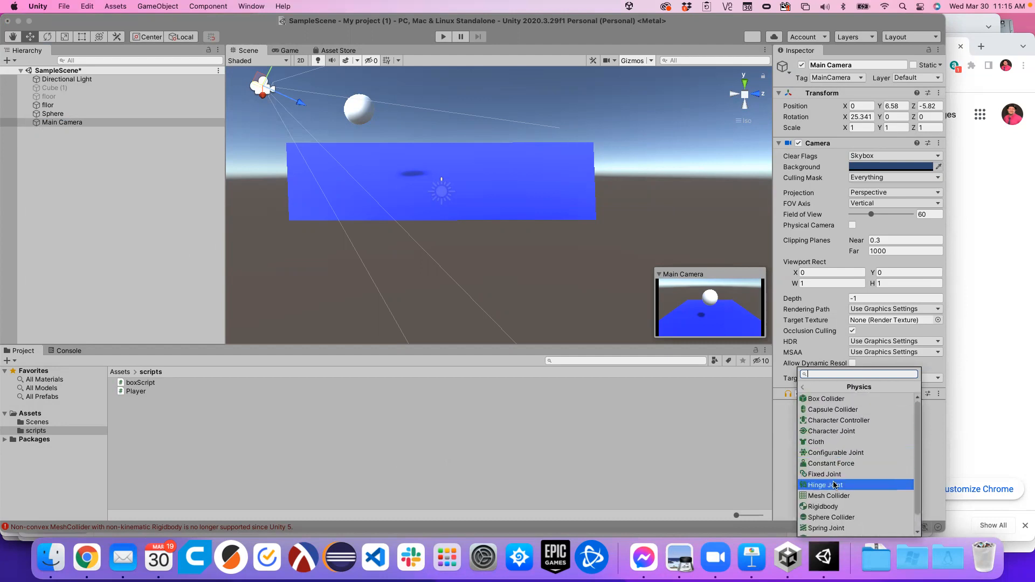
{"action": "left_click", "coordinate": [831, 507]}
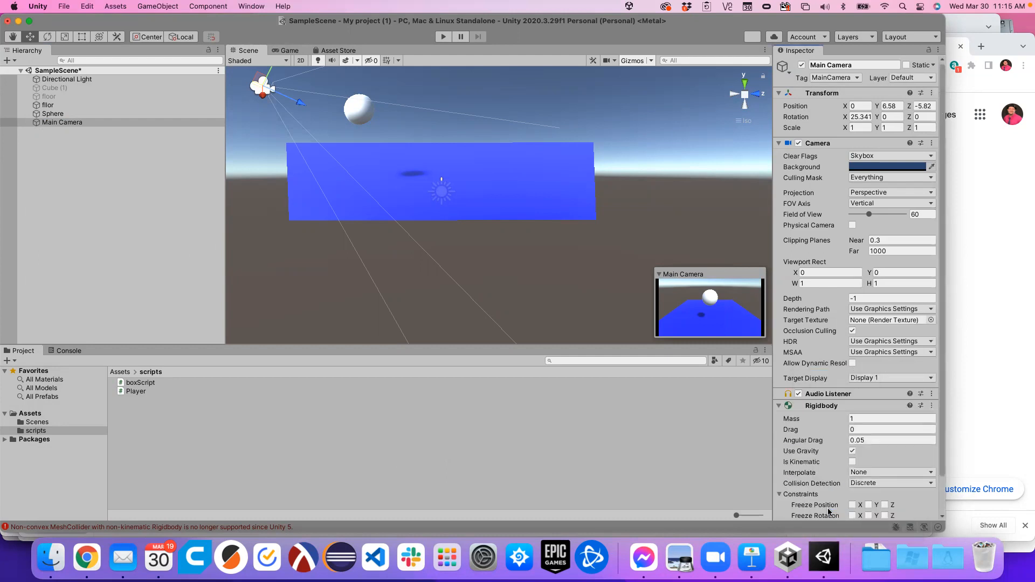
{"action": "scroll", "coordinate": [815, 450], "scroll_direction": "down", "scroll_amount": 2}
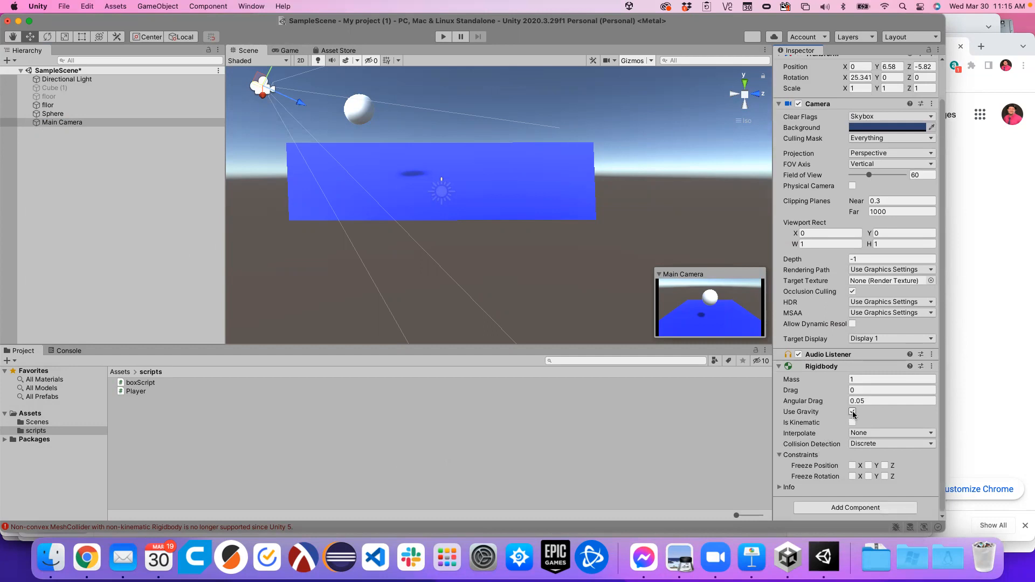
{"action": "left_click", "coordinate": [852, 413]}
Step: Test the sphere's movement in play mode with the Rigidbody on the Main Camera, and stop the game
{"action": "left_click", "coordinate": [442, 36]}
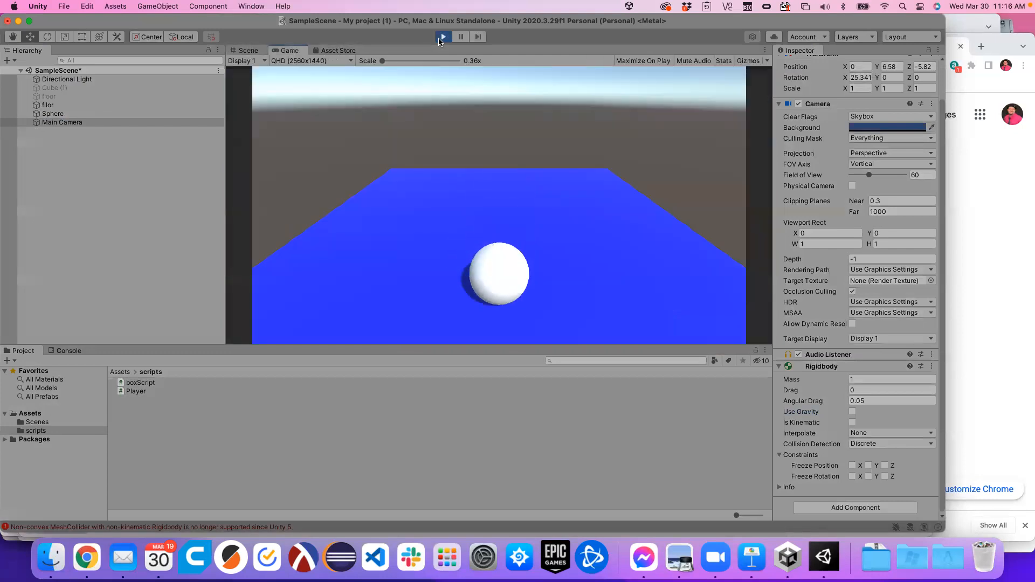
{"action": "key", "text": "Down"}
{"action": "key", "text": "Right"}
{"action": "key", "text": "Left"}
{"action": "key", "text": "Up"}
{"action": "key", "text": "Right"}
{"action": "key", "text": "Down"}
{"action": "key", "text": "Left"}
{"action": "key", "text": "Up"}
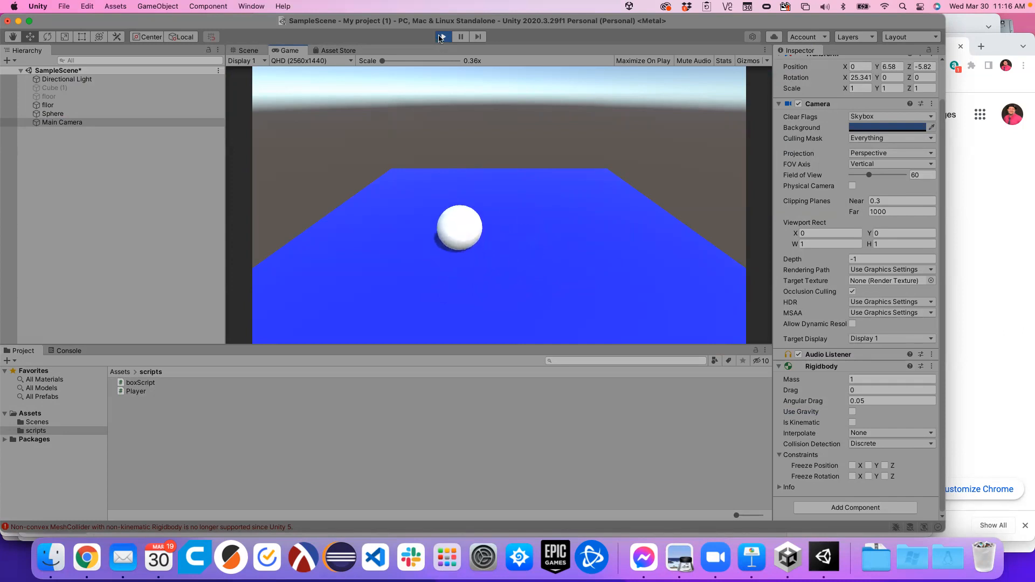
{"action": "left_click", "coordinate": [449, 39]}
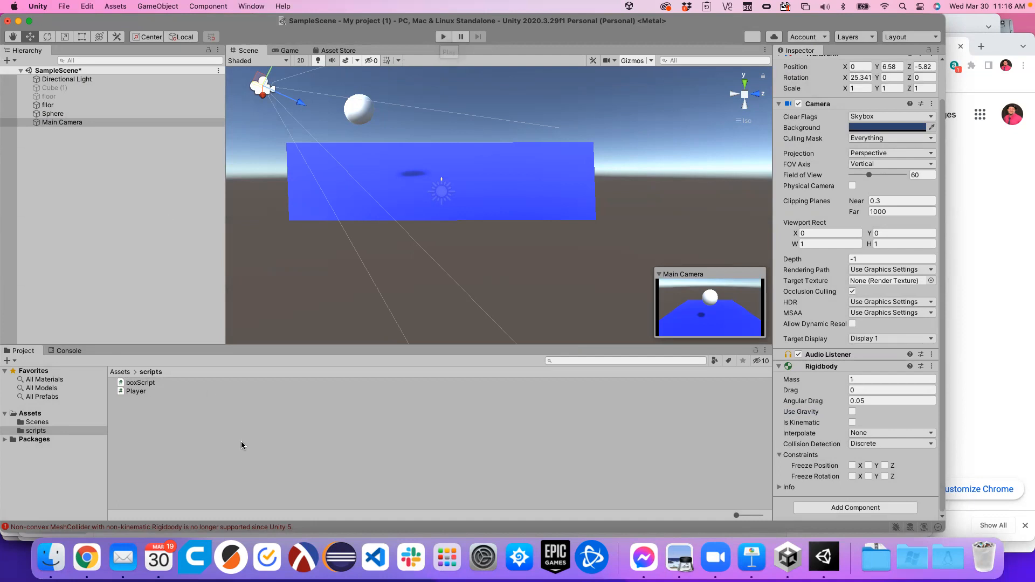
Step: Add the Box Script component to the Main Camera
{"action": "left_click", "coordinate": [869, 511]}
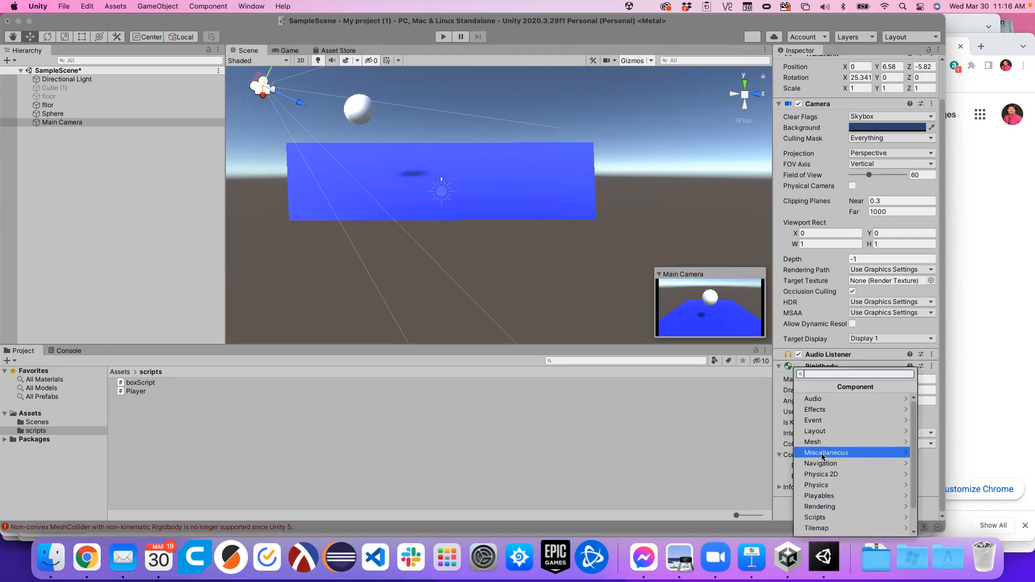
{"action": "left_click", "coordinate": [814, 518]}
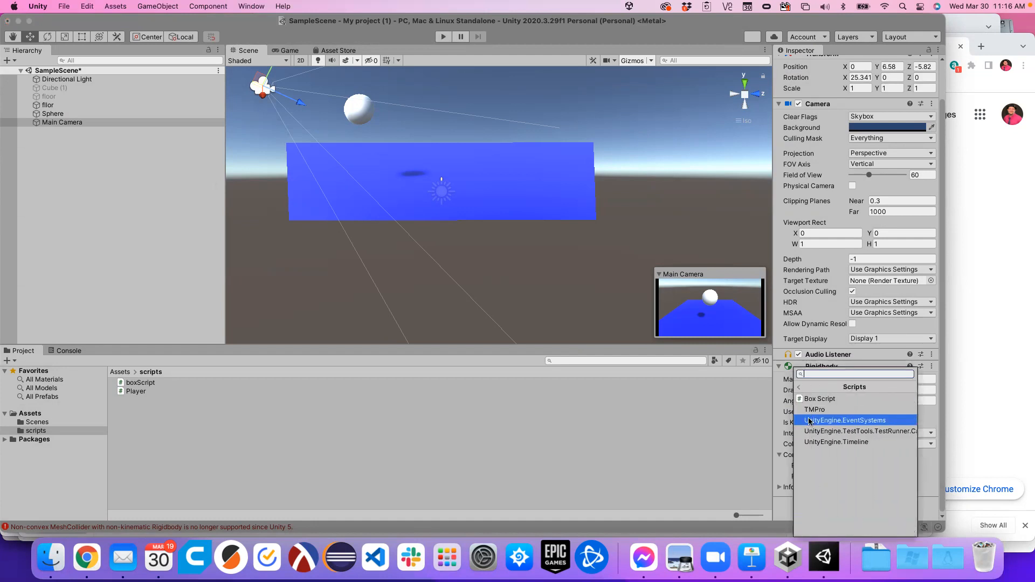
{"action": "left_click", "coordinate": [819, 400]}
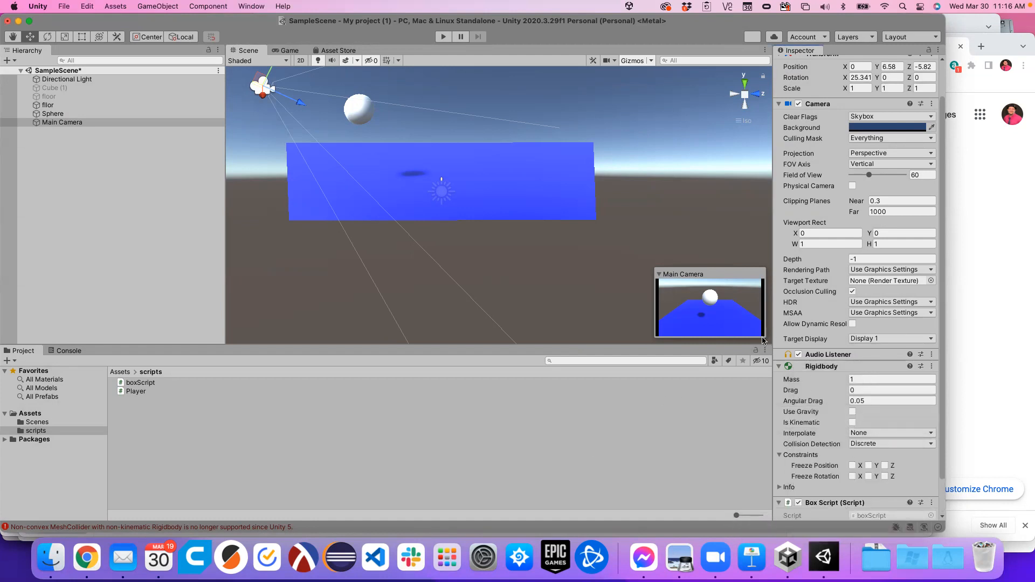
Step: Set the Main Camera's Box Script speed to 5 to match the Sphere, and test it in play mode
{"action": "left_click", "coordinate": [48, 114]}
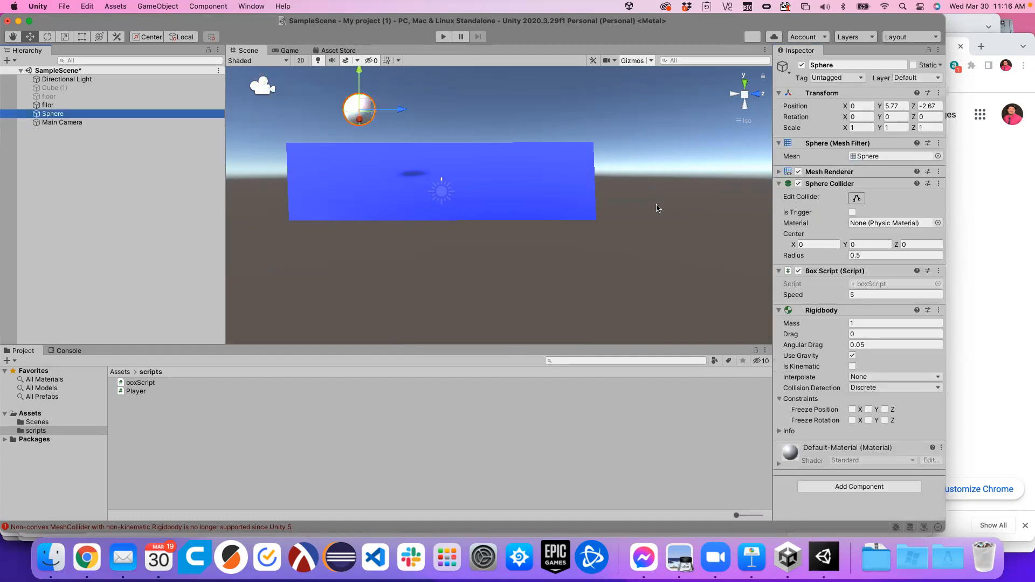
{"action": "left_click", "coordinate": [860, 294]}
{"action": "left_click", "coordinate": [60, 120]}
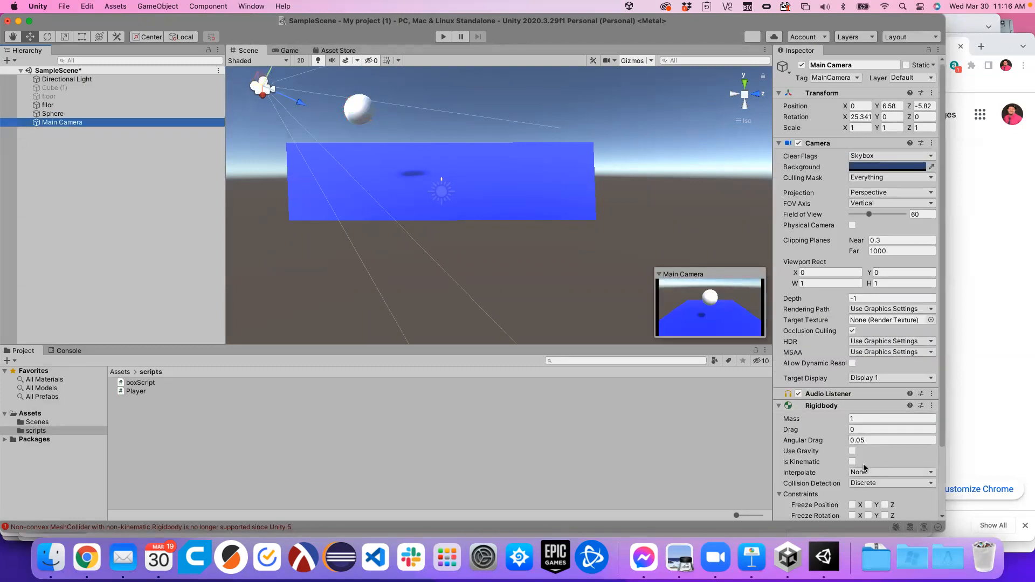
{"action": "scroll", "coordinate": [862, 463], "scroll_direction": "down", "scroll_amount": 3}
{"action": "left_click", "coordinate": [859, 488]}
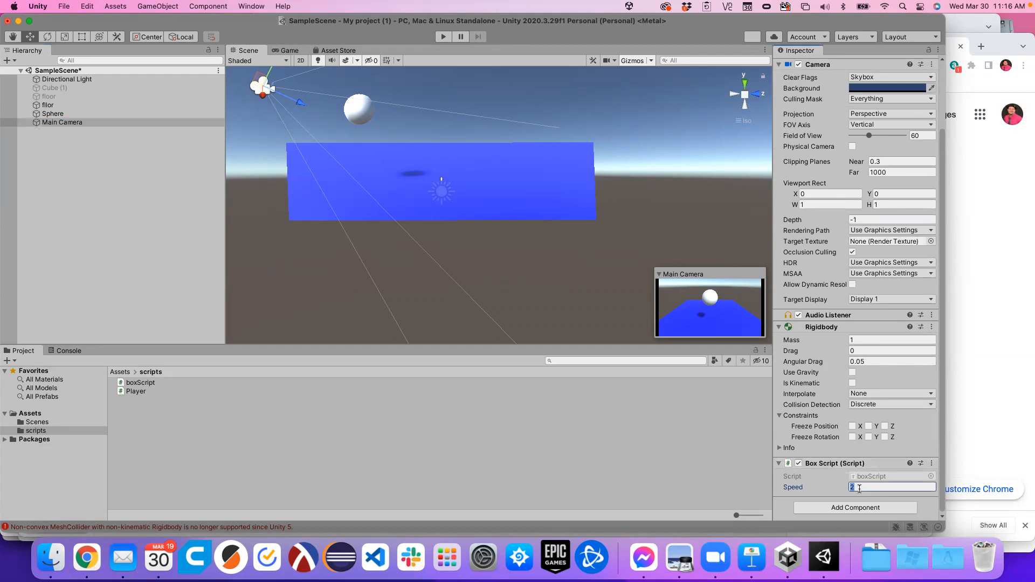
{"action": "type", "text": "5"}
{"action": "left_click", "coordinate": [443, 39]}
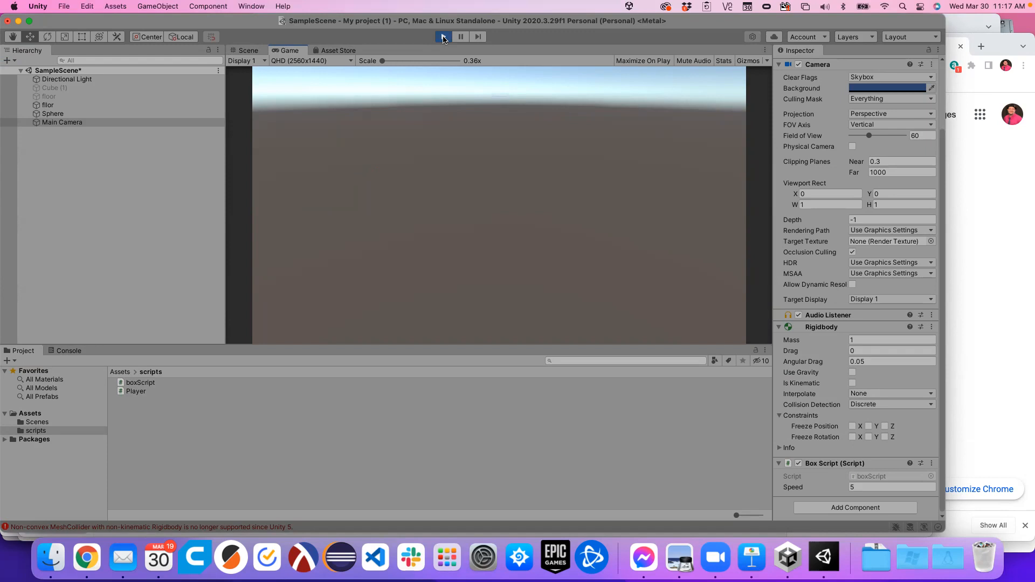
{"action": "left_click", "coordinate": [443, 38]}
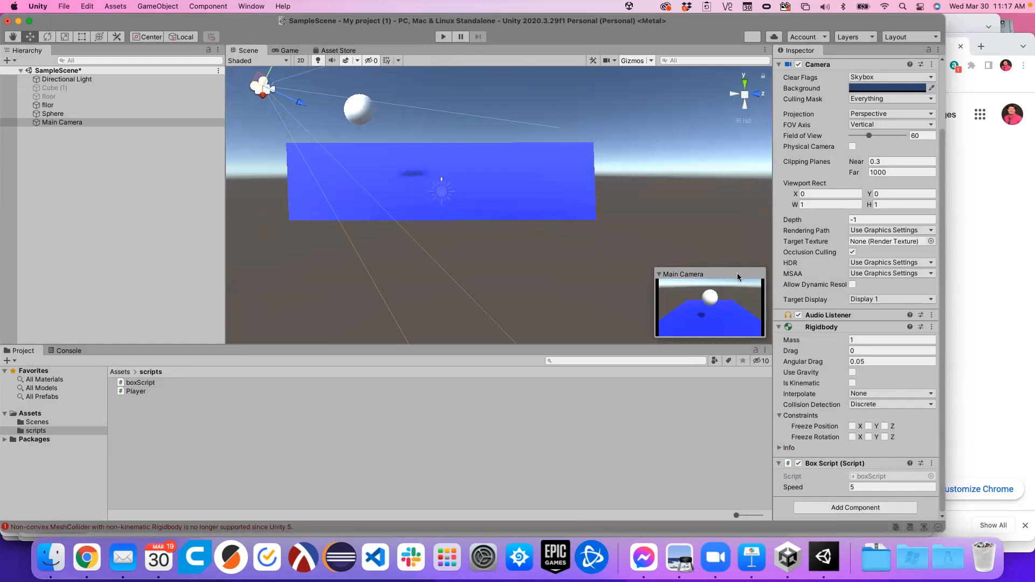
Step: Remove the Rigidbody and Box Script components from the Main Camera
{"action": "left_click", "coordinate": [52, 123]}
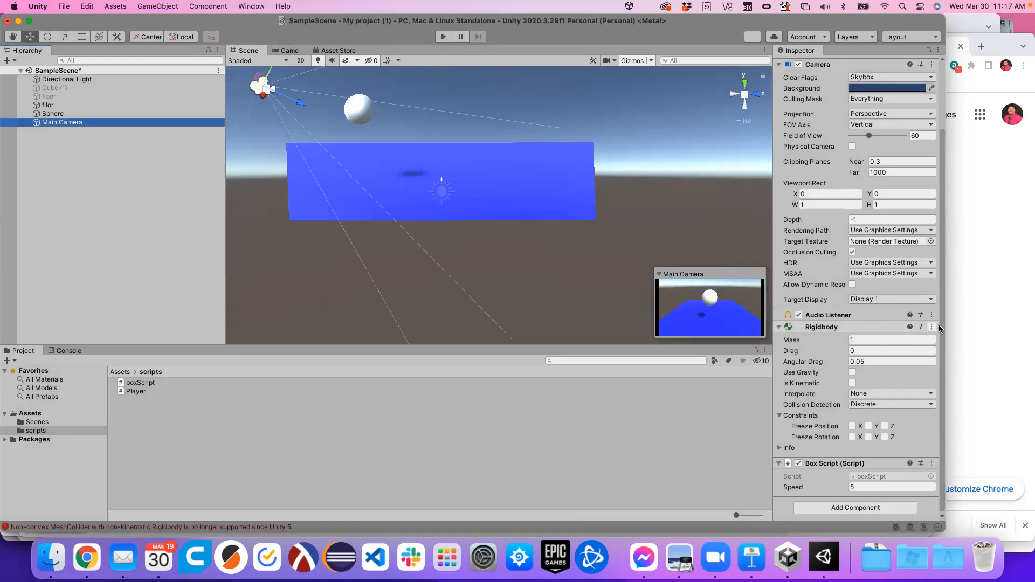
{"action": "left_click", "coordinate": [933, 328]}
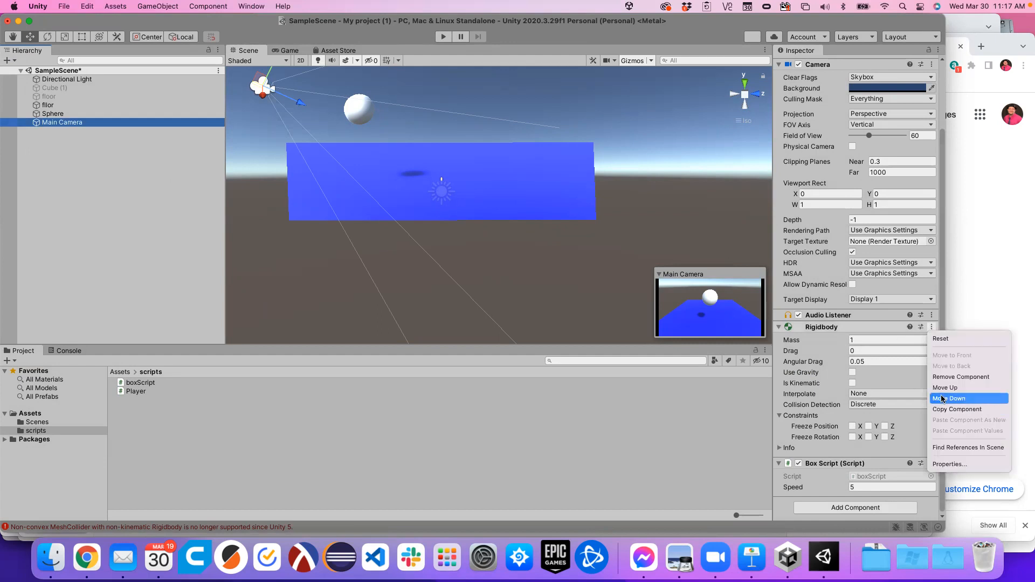
{"action": "left_click", "coordinate": [934, 380]}
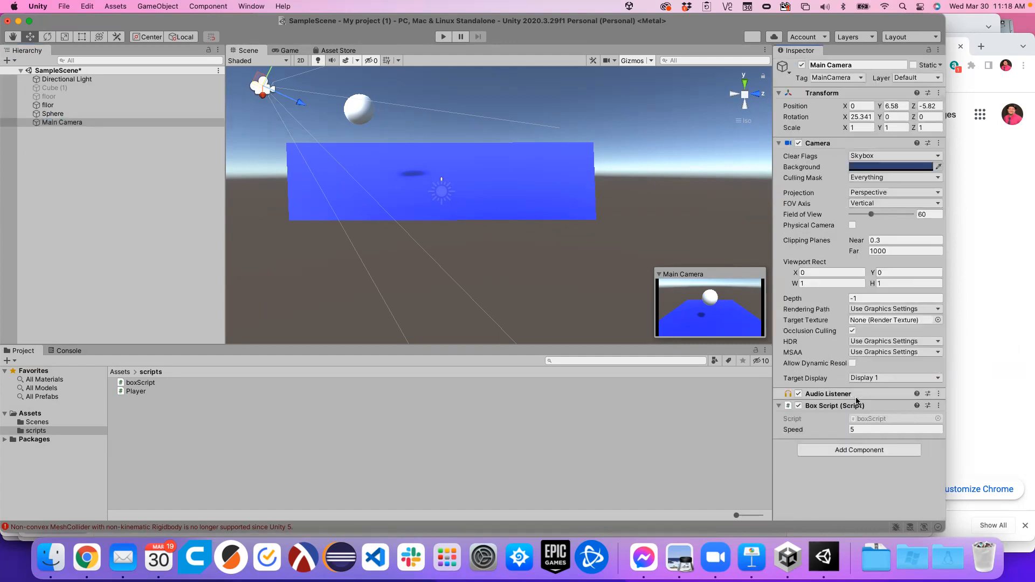
{"action": "left_click", "coordinate": [938, 405]}
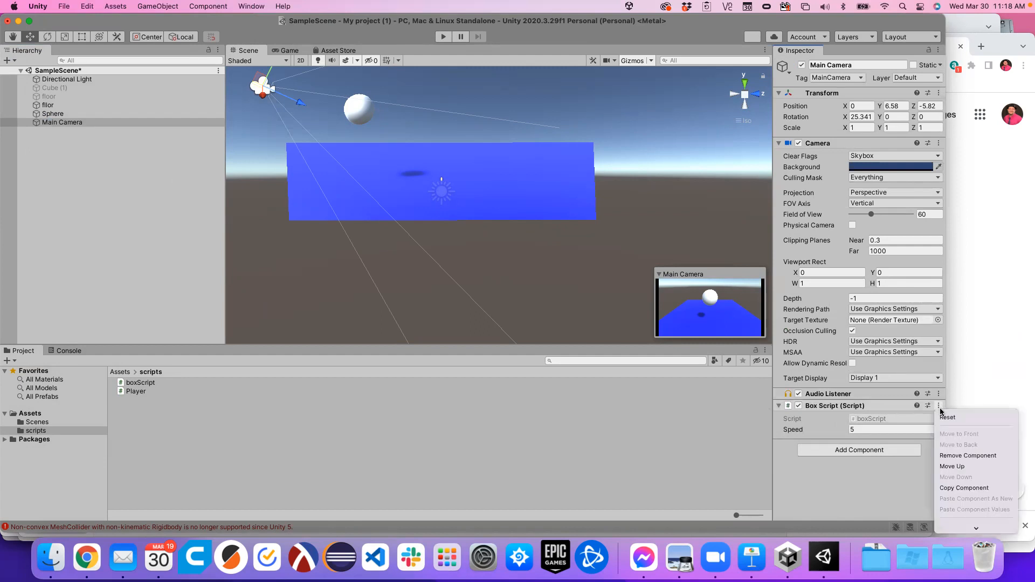
{"action": "left_click", "coordinate": [953, 456]}
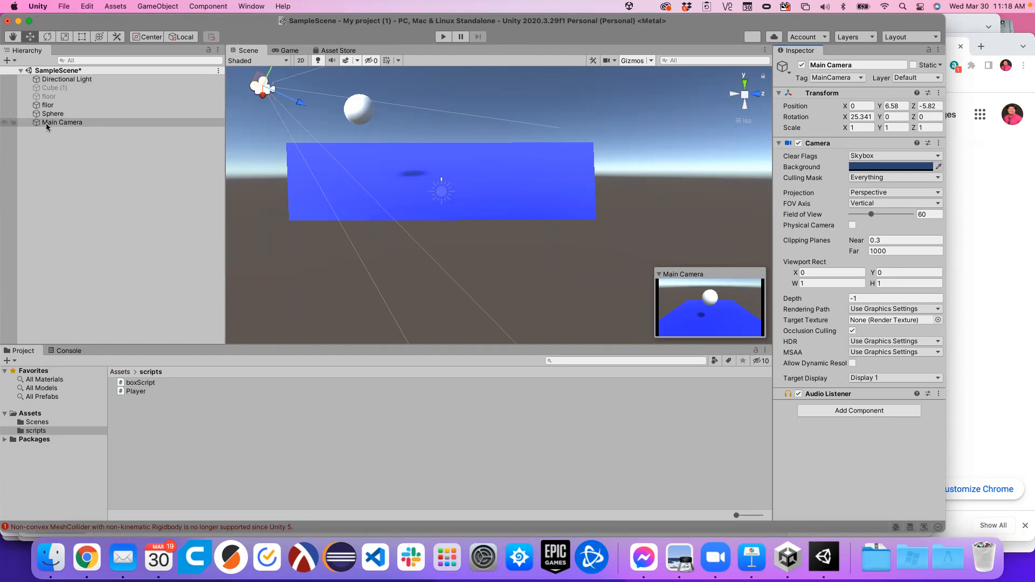
Step: Make the Main Camera a child of the Sphere and compare the settings of both objects
{"action": "left_click_drag", "start_coordinate": [34, 122], "coordinate": [47, 114]}
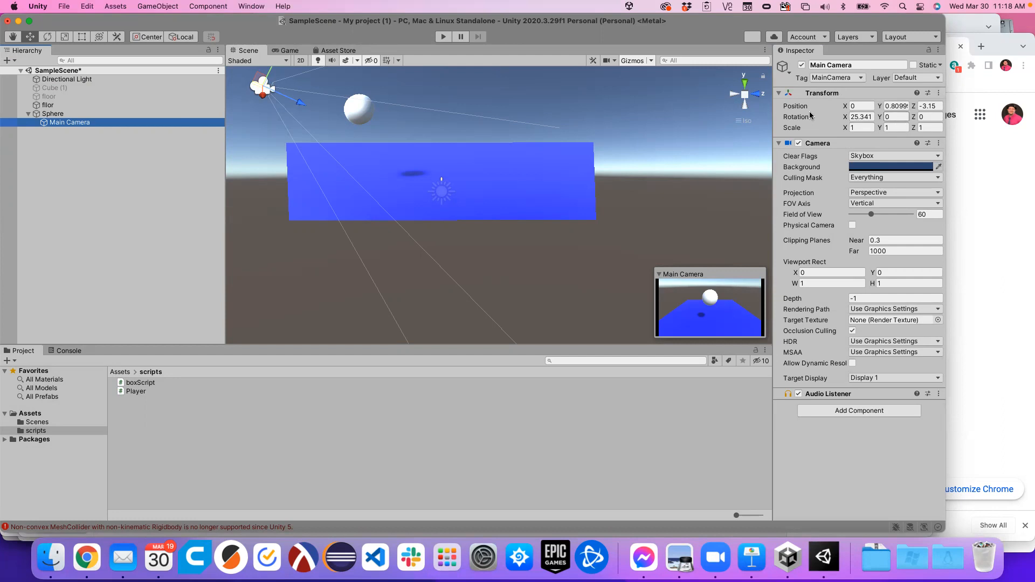
{"action": "left_click", "coordinate": [52, 114]}
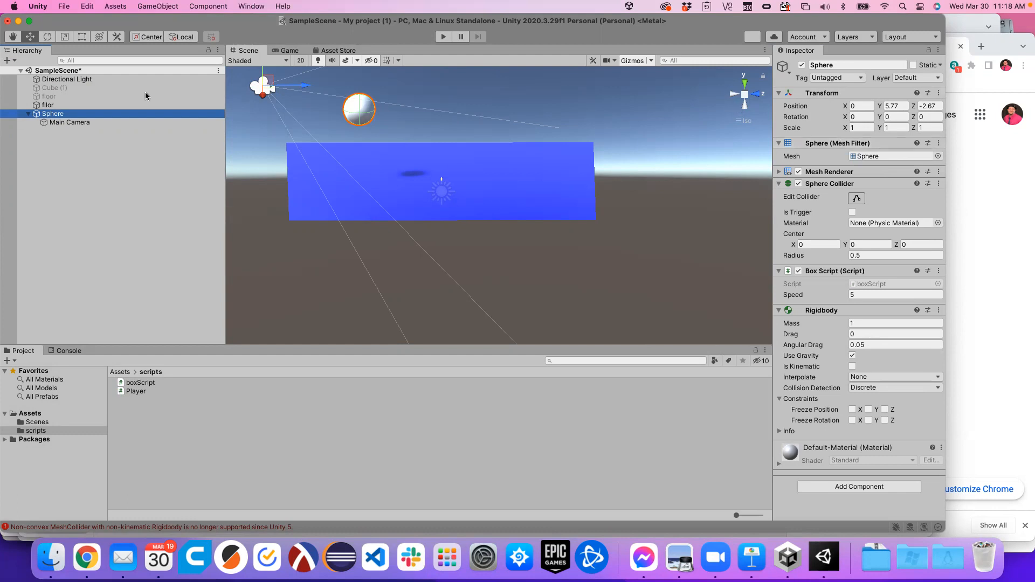
{"action": "left_click", "coordinate": [70, 124]}
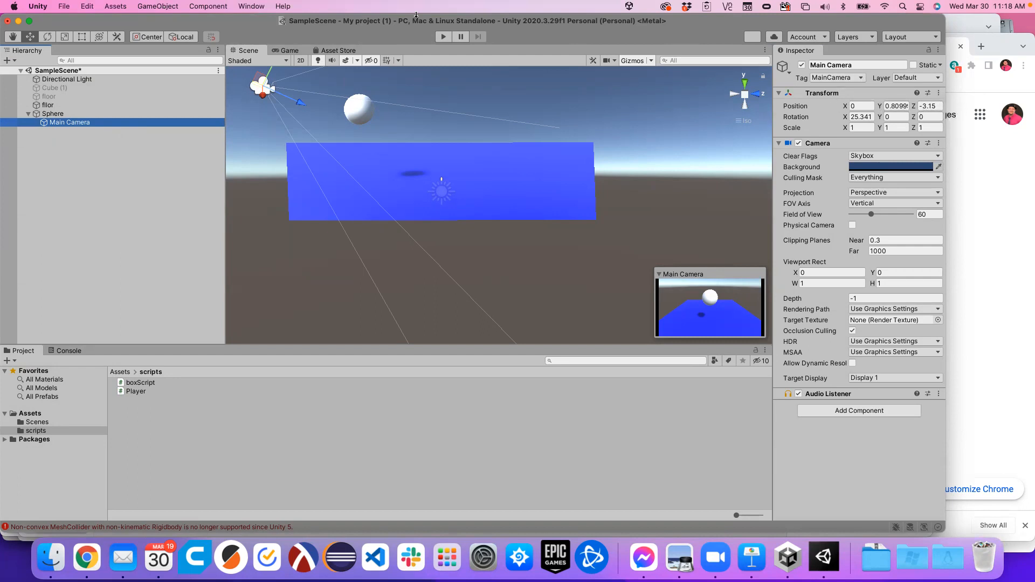
Step: Run the game to test the camera parented to the Sphere, stop it, and review the Sphere's components
{"action": "left_click", "coordinate": [444, 36]}
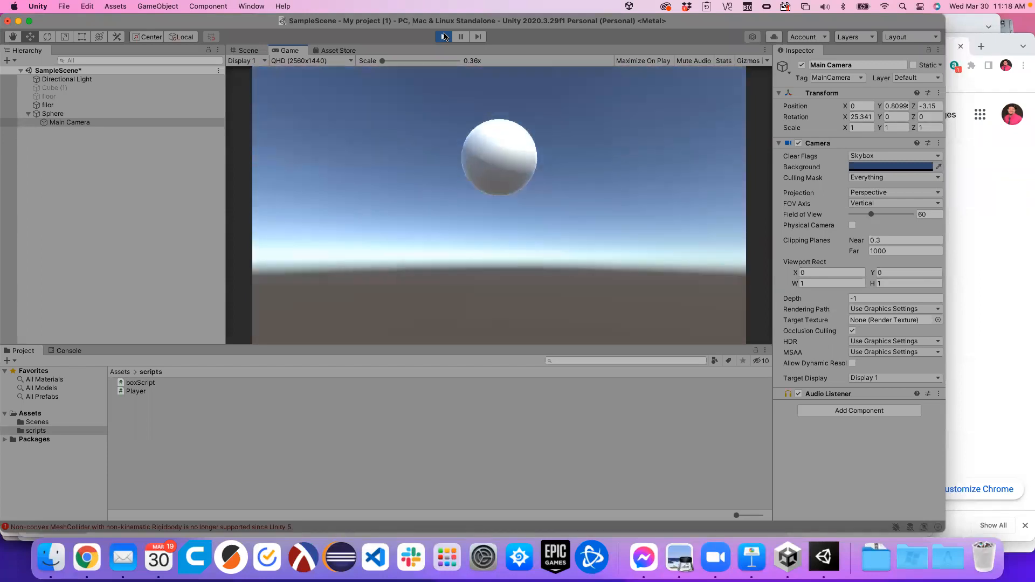
{"action": "left_click", "coordinate": [443, 37]}
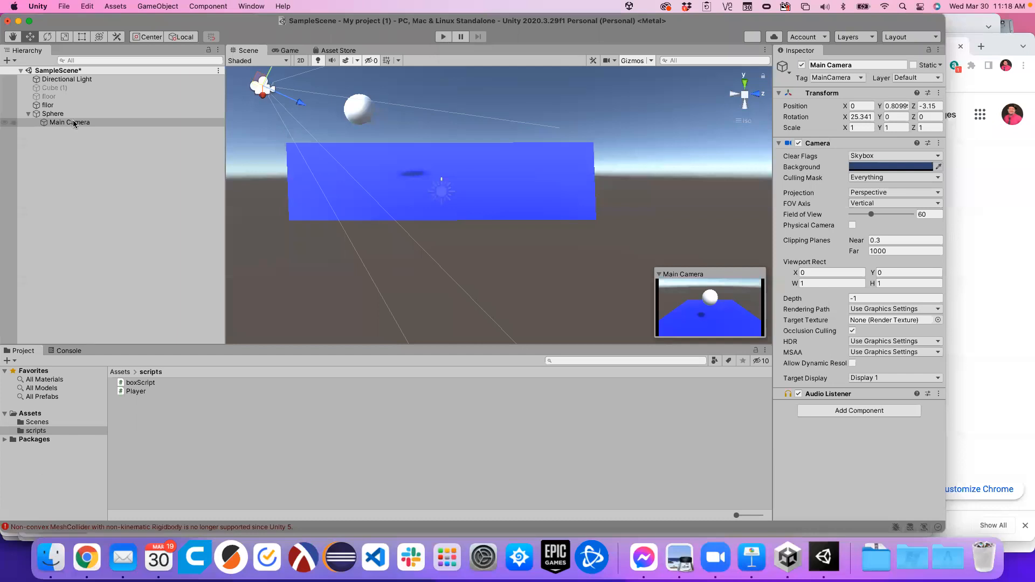
{"action": "left_click", "coordinate": [51, 114]}
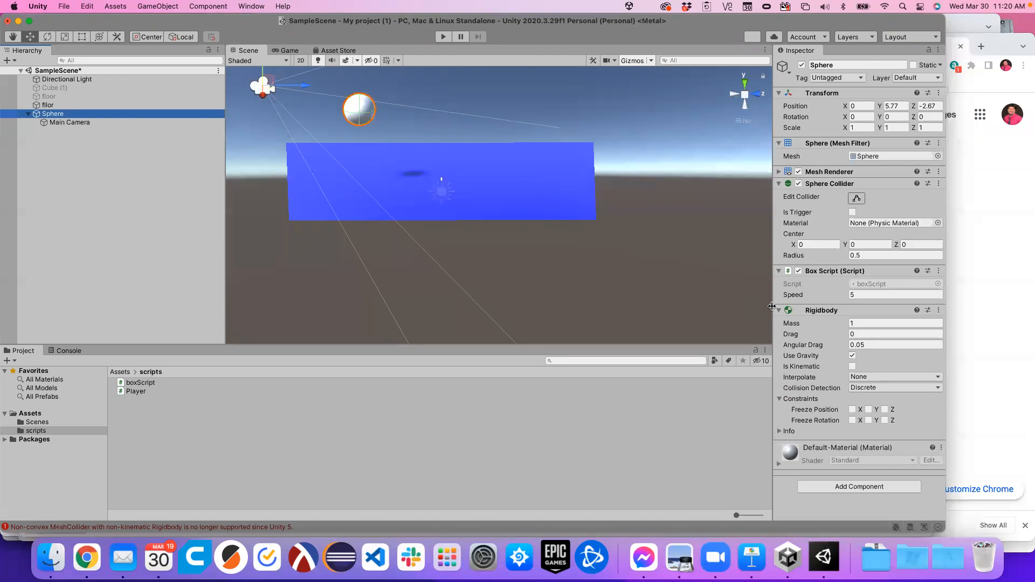
{"action": "left_click", "coordinate": [77, 121]}
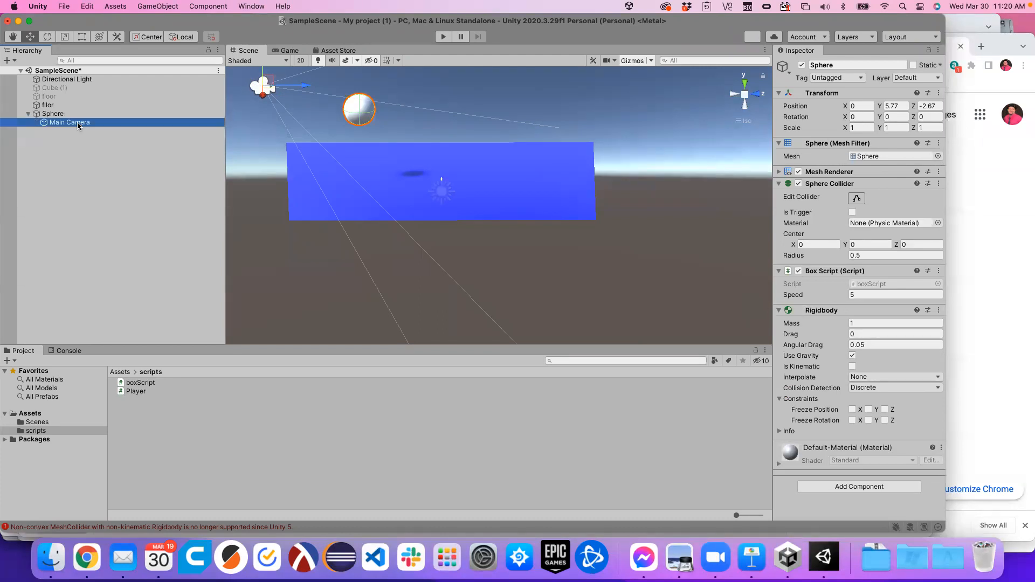
Step: Freeze the Sphere's Rigidbody rotation on the X, Y and Z axes
{"action": "left_click", "coordinate": [60, 115]}
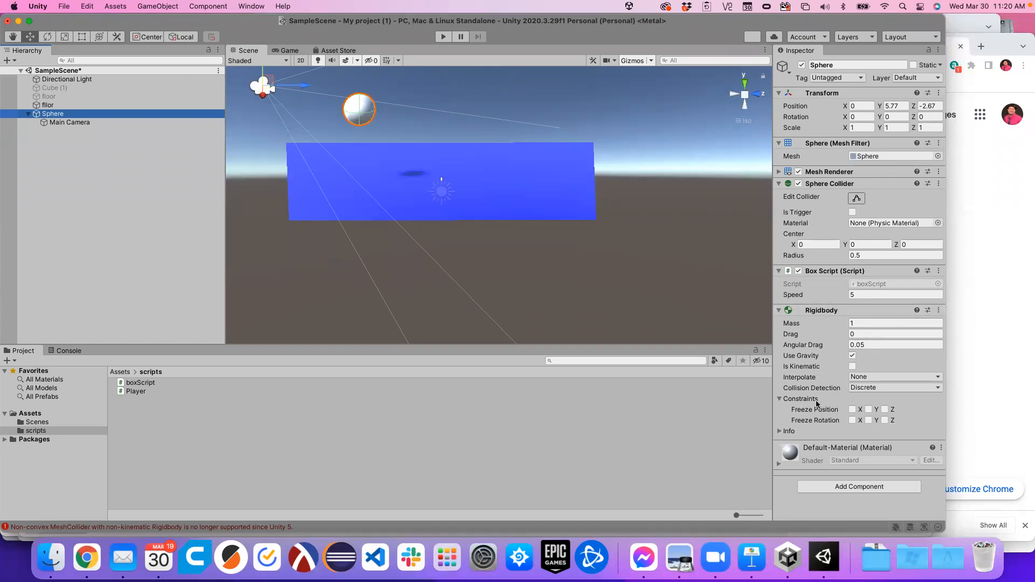
{"action": "left_click", "coordinate": [852, 421]}
{"action": "left_click", "coordinate": [868, 420]}
{"action": "left_click", "coordinate": [884, 421]}
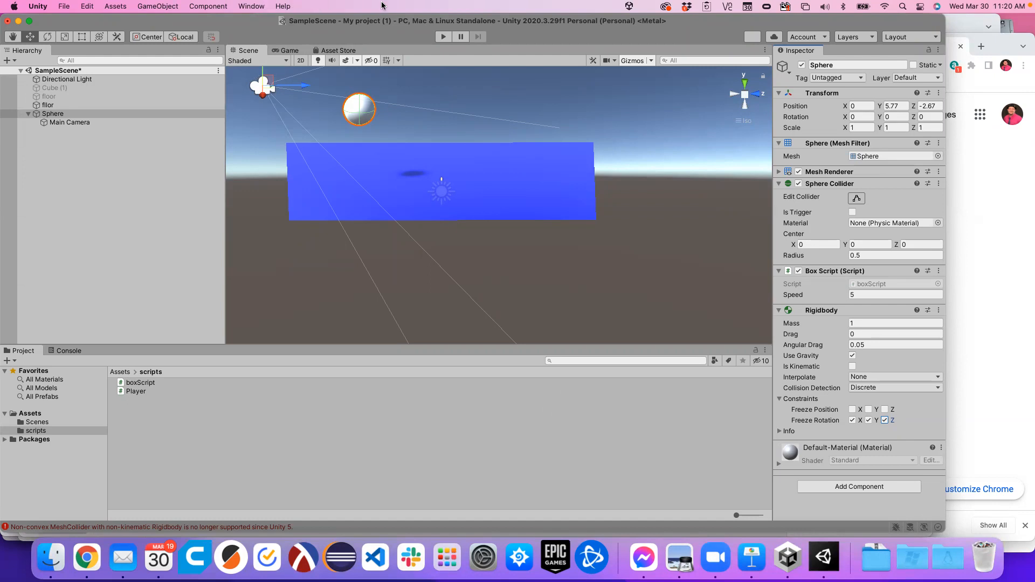
Step: Run the game, move the Sphere in all four directions to test the following camera with rotation frozen, and stop it
{"action": "left_click", "coordinate": [441, 37]}
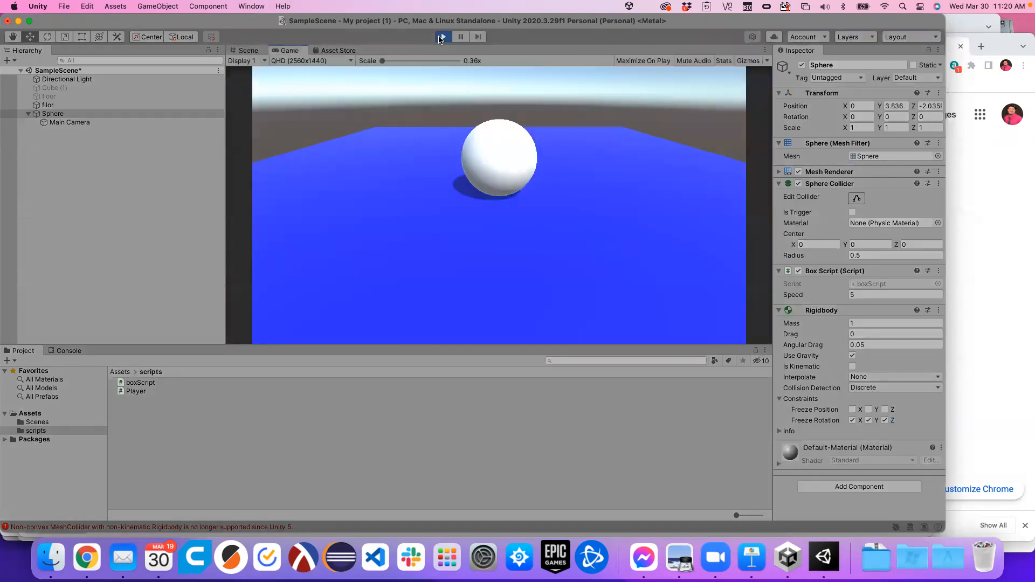
{"action": "key", "text": "Down"}
{"action": "key", "text": "Right"}
{"action": "key", "text": "Left"}
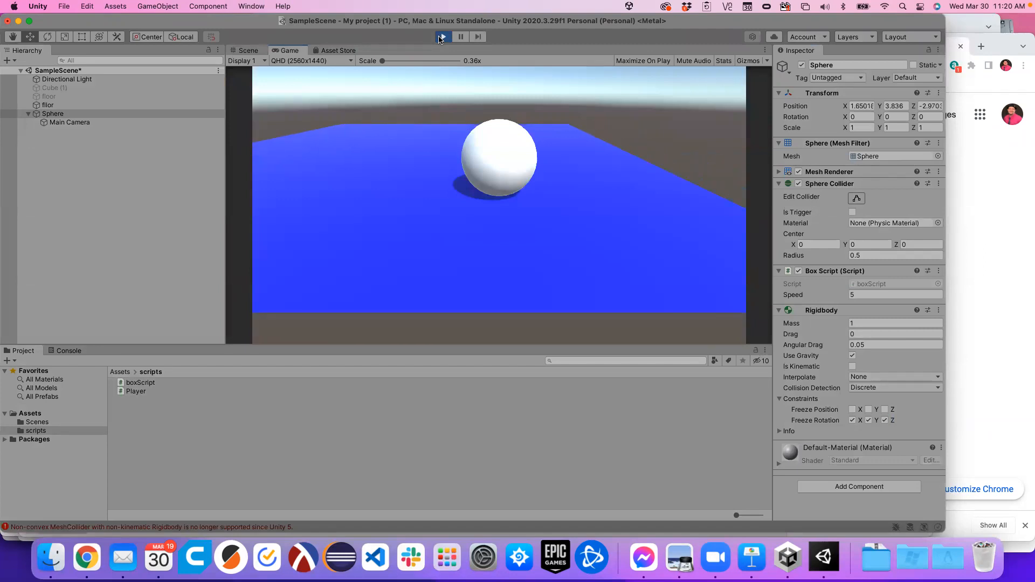
{"action": "key", "text": "Left"}
{"action": "key", "text": "Up"}
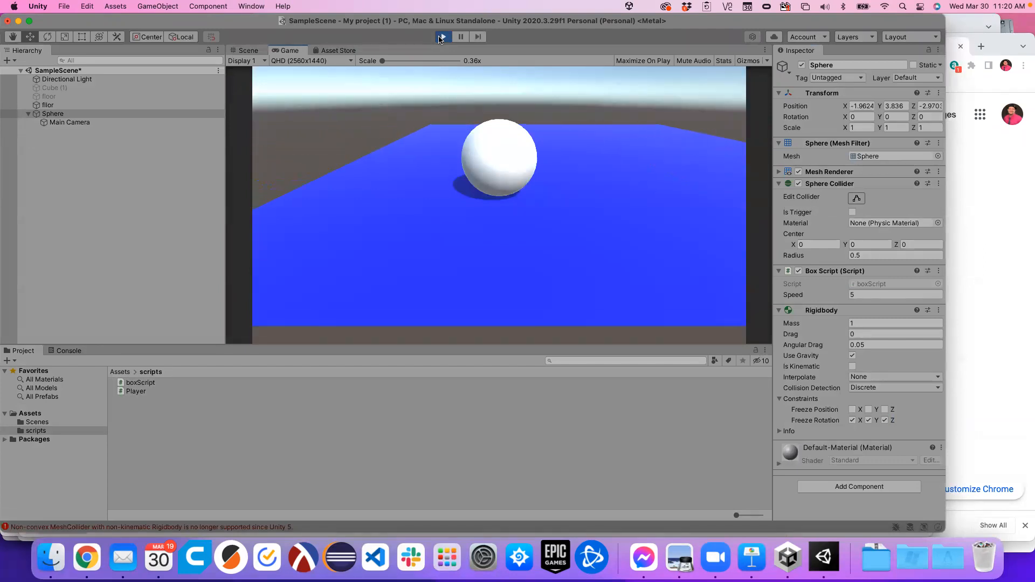
{"action": "key", "text": "Right"}
{"action": "key", "text": "Down"}
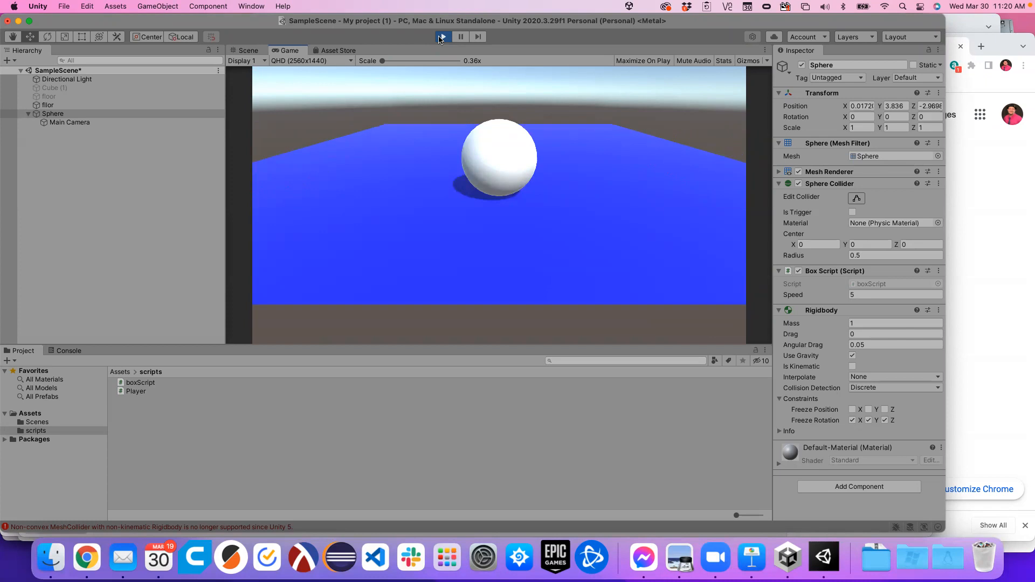
{"action": "key", "text": "Right"}
{"action": "key", "text": "Up"}
{"action": "key", "text": "Left"}
{"action": "key", "text": "Down"}
{"action": "key", "text": "Up"}
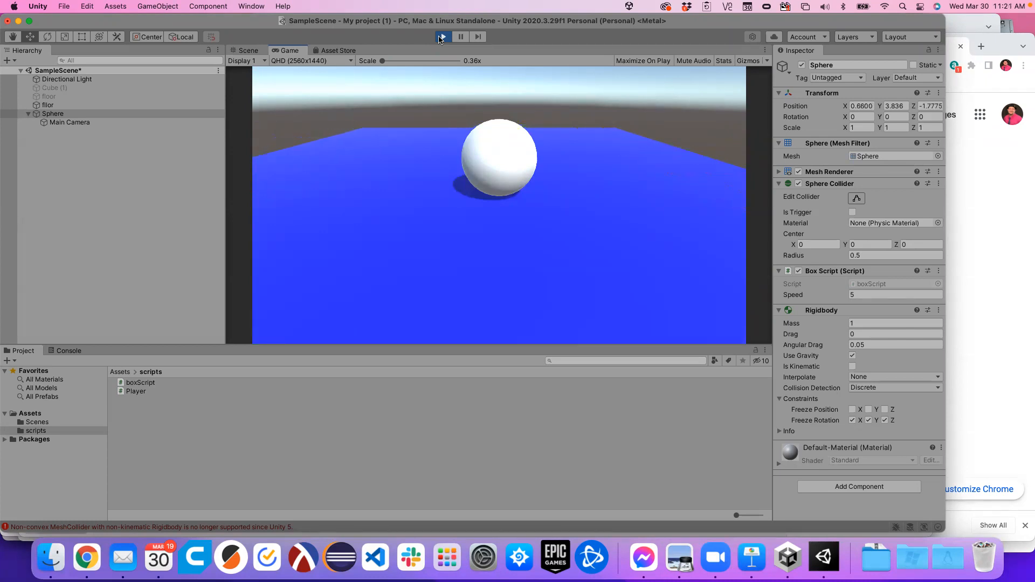
{"action": "key", "text": "Left"}
{"action": "key", "text": "Down"}
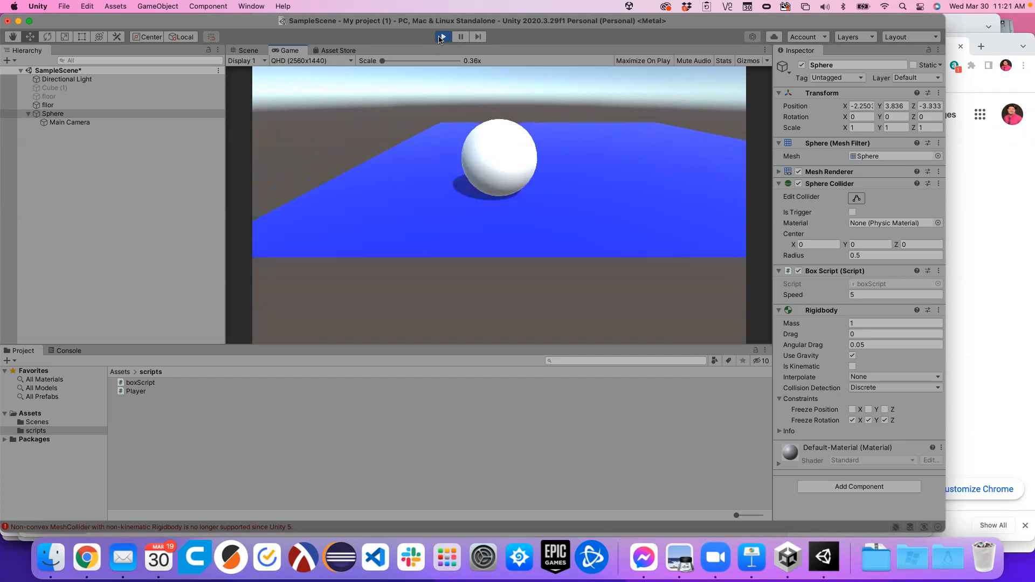
{"action": "key", "text": "Right"}
{"action": "key", "text": "Up"}
{"action": "key", "text": "Left"}
{"action": "key", "text": "Down"}
{"action": "key", "text": "Right"}
{"action": "key", "text": "Right"}
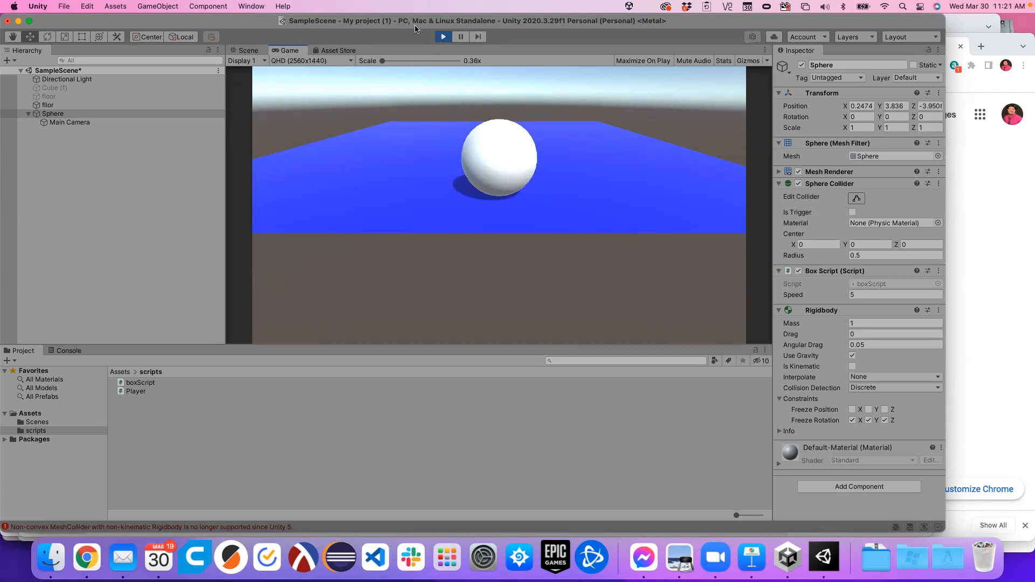
{"action": "left_click", "coordinate": [442, 37]}
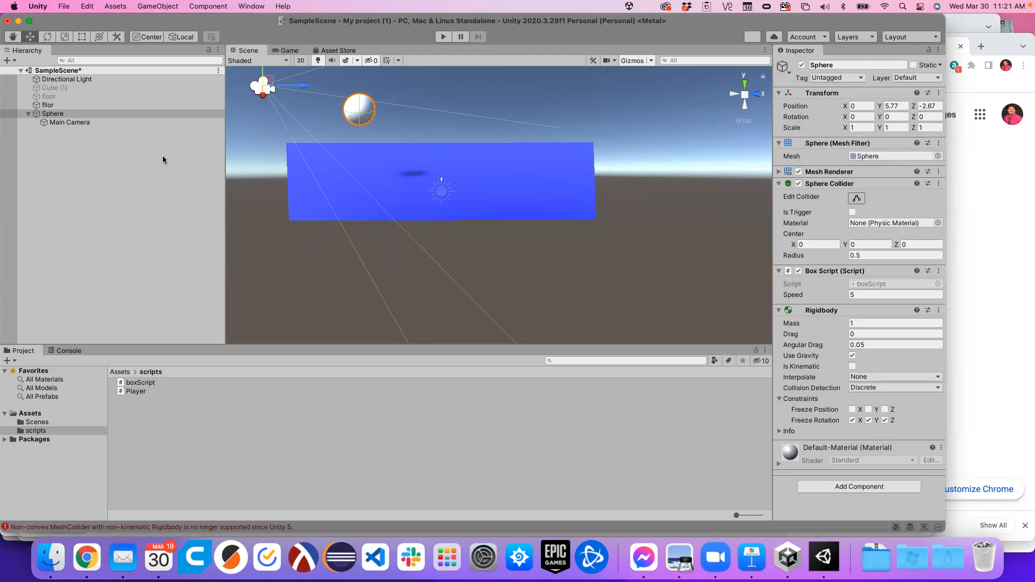
Step: Rename the misspelled blue plane object as floor
{"action": "left_click", "coordinate": [52, 106]}
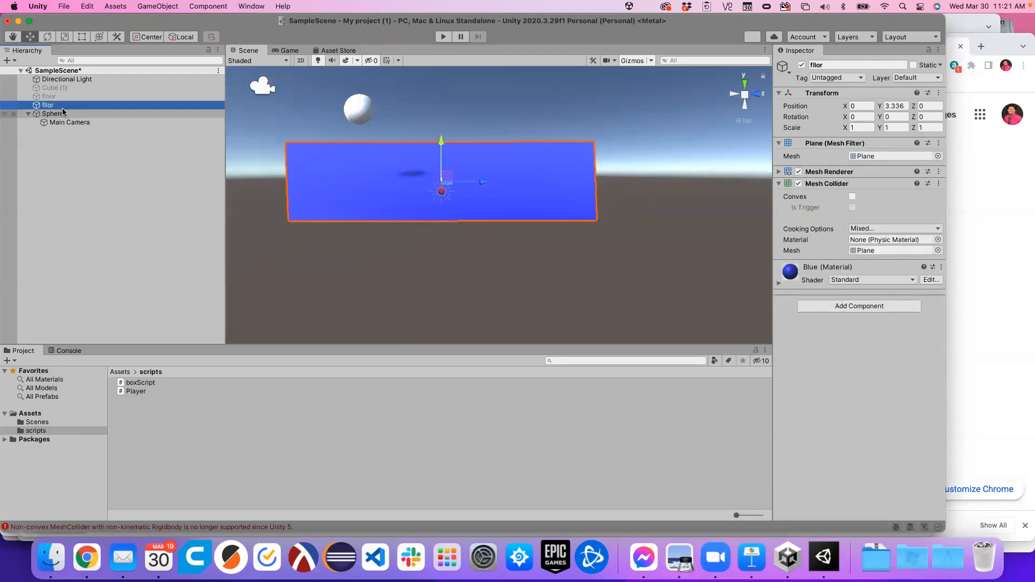
{"action": "right_click", "coordinate": [54, 105]}
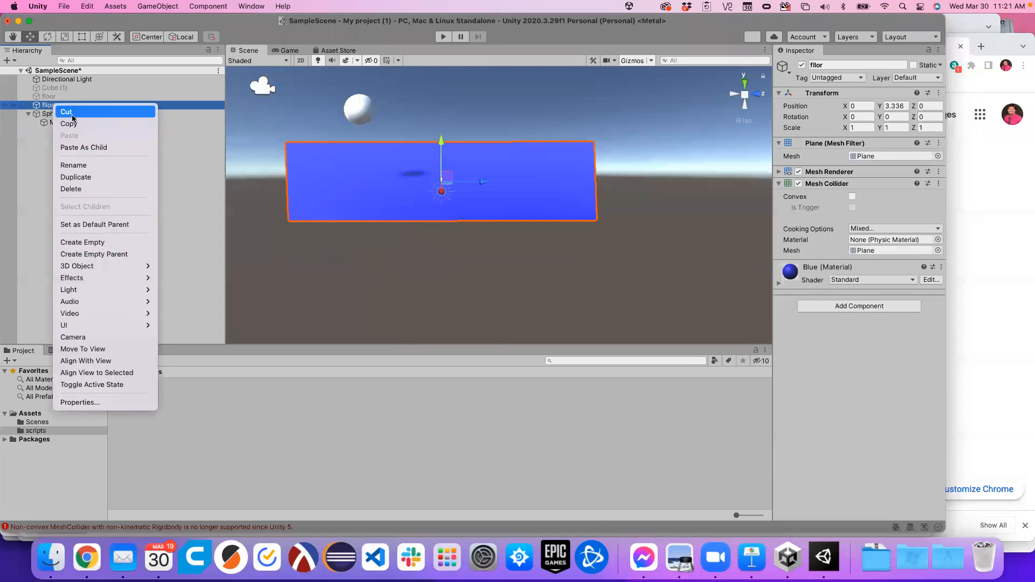
{"action": "left_click", "coordinate": [80, 165]}
{"action": "type", "text": "floor"}
{"action": "key", "text": "Return"}
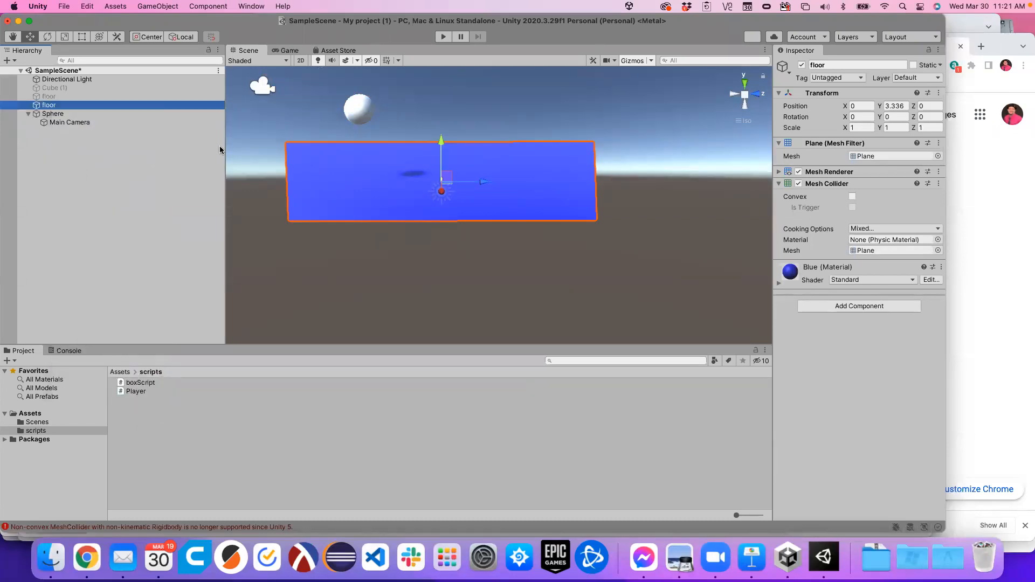
Step: Set the blue floor plane's scale to 100 on X and Z, and check it in the top view
{"action": "left_click", "coordinate": [858, 127]}
{"action": "type", "text": "100"}
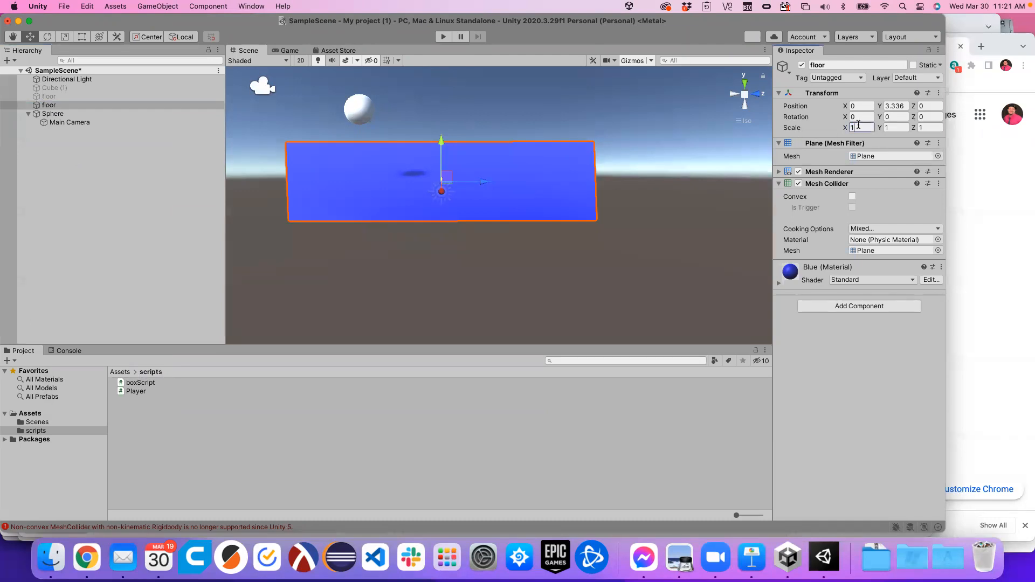
{"action": "key", "text": "Tab"}
{"action": "key", "text": "Tab"}
{"action": "type", "text": "100"}
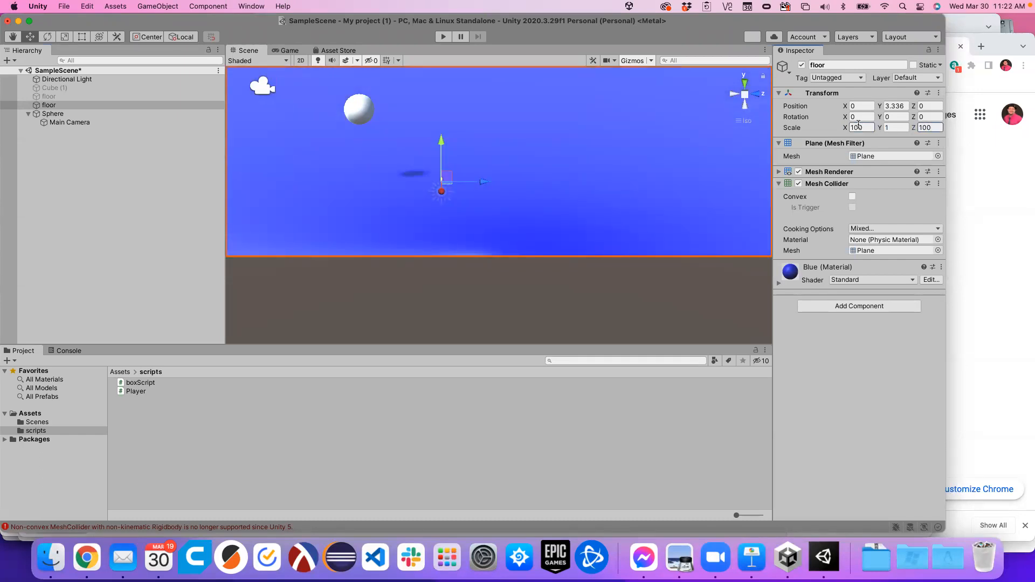
{"action": "double_click", "coordinate": [41, 105]}
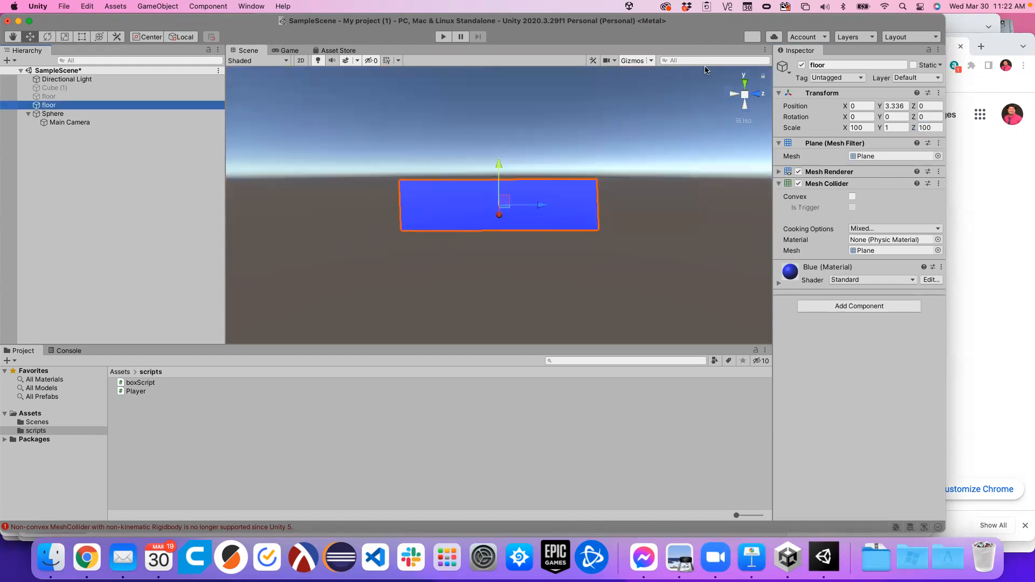
{"action": "left_click", "coordinate": [745, 94]}
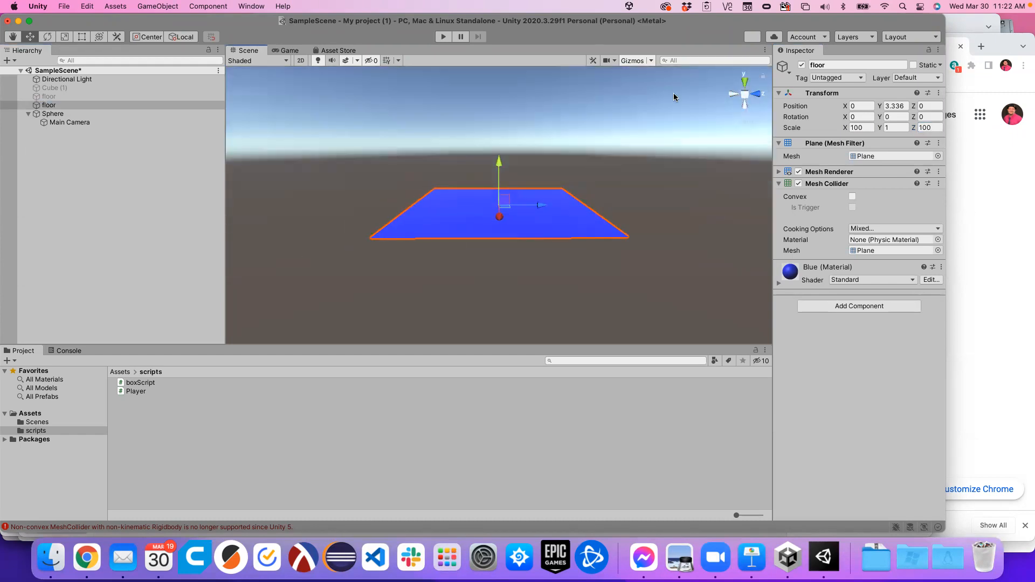
{"action": "left_click", "coordinate": [745, 82]}
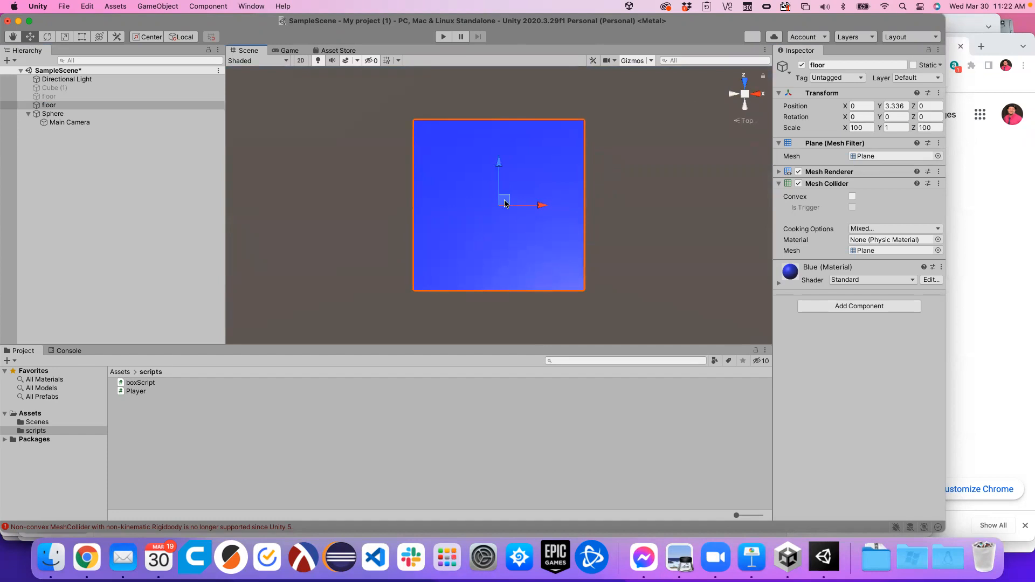
Step: Test the Sphere on the enlarged floor in play mode, and stop the game
{"action": "left_click", "coordinate": [50, 117]}
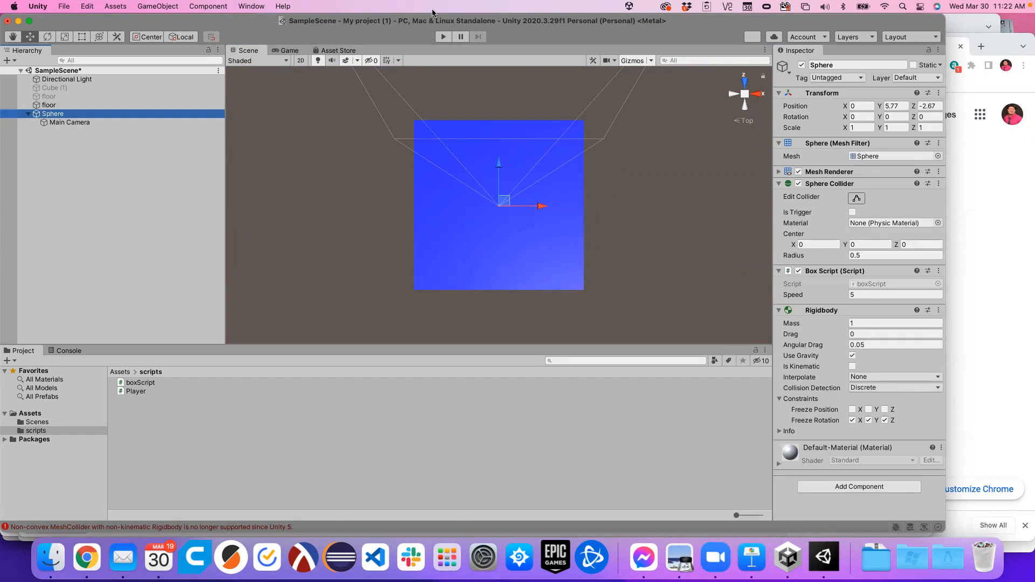
{"action": "left_click", "coordinate": [443, 35]}
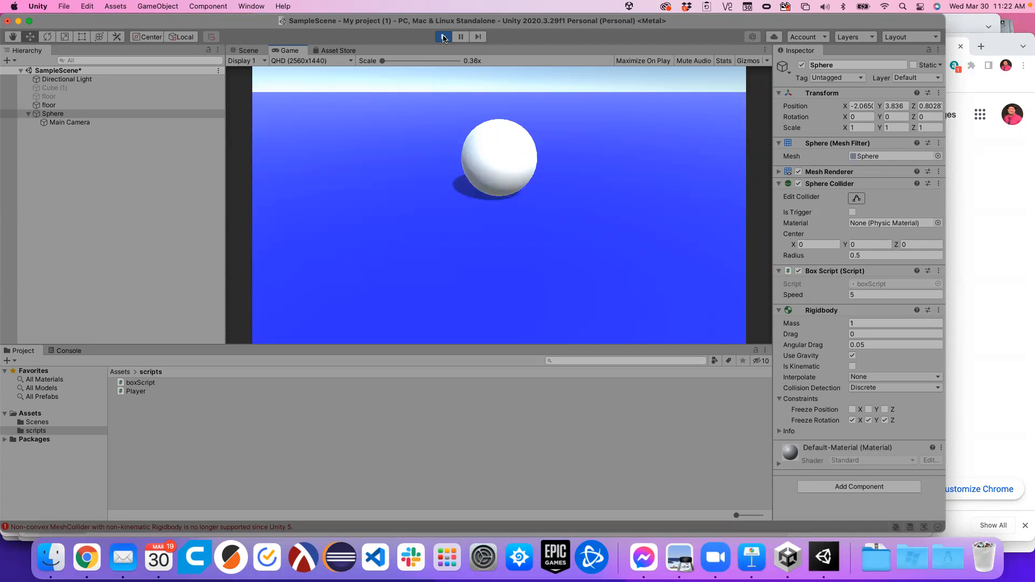
{"action": "left_click", "coordinate": [444, 38]}
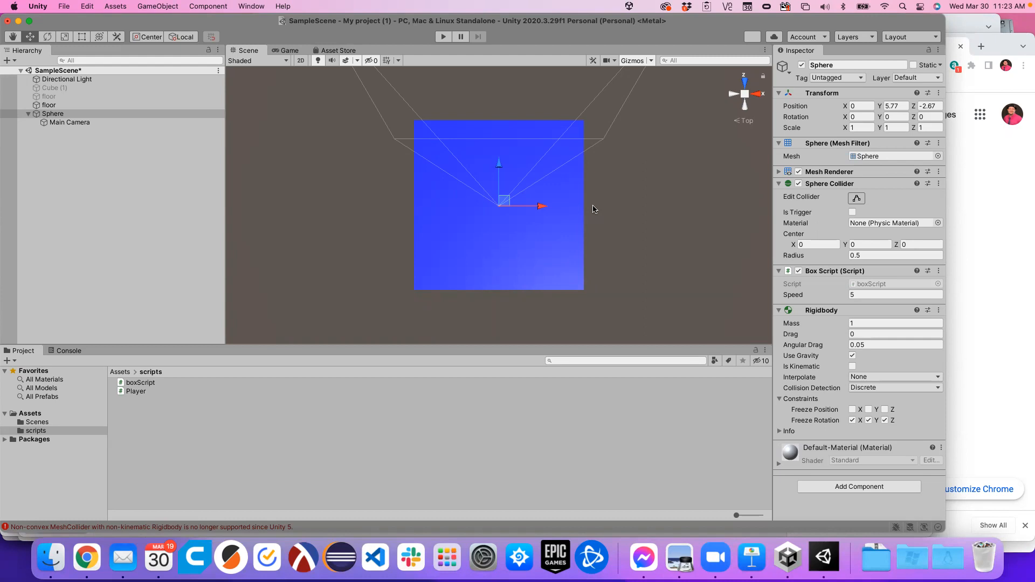
Step: Create an empty top-level object in the scene and name it Room
{"action": "left_click", "coordinate": [54, 116]}
{"action": "double_click", "coordinate": [54, 116]}
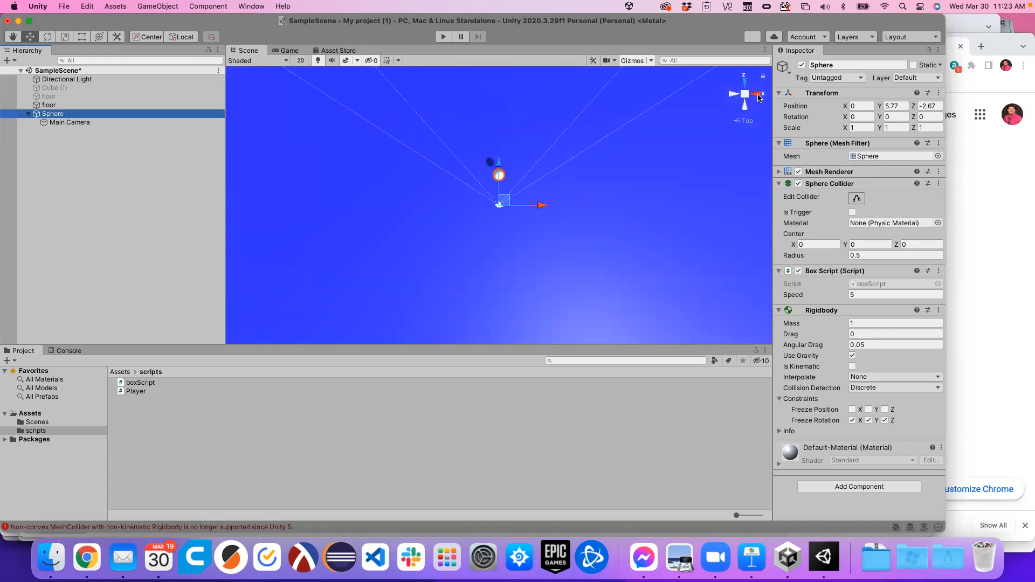
{"action": "left_click", "coordinate": [757, 95]}
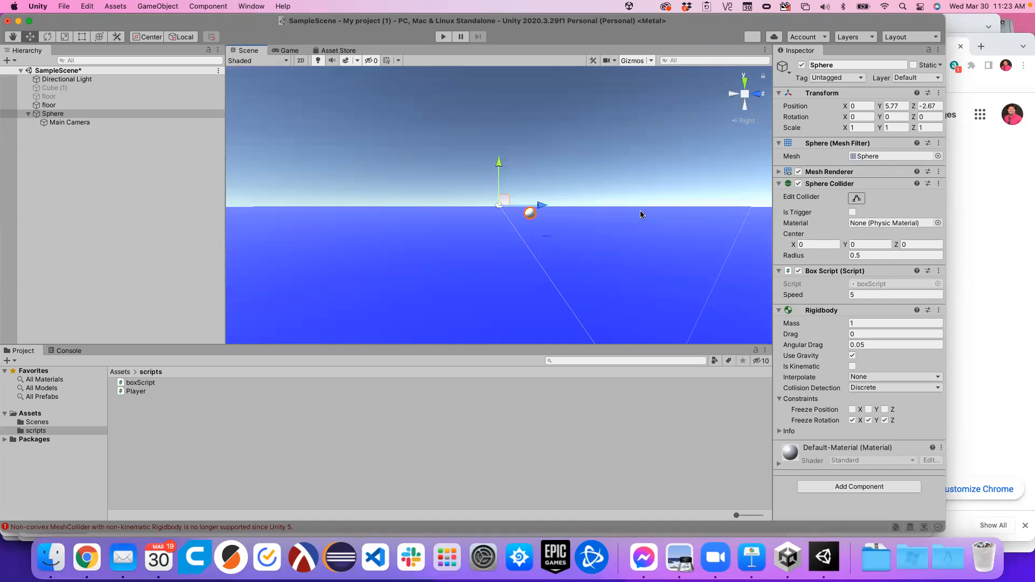
{"action": "left_click", "coordinate": [84, 148]}
{"action": "right_click", "coordinate": [84, 145]}
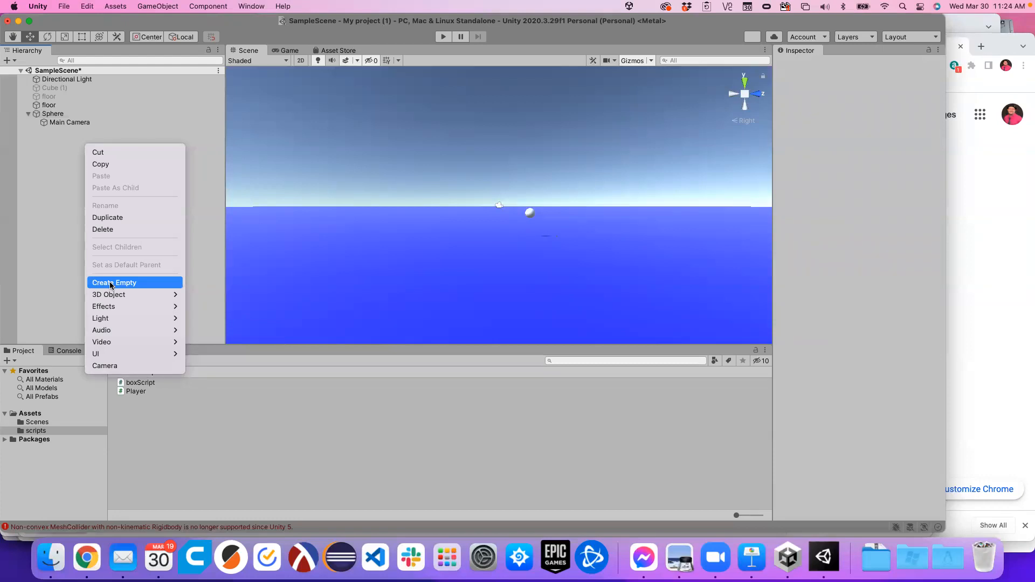
{"action": "left_click", "coordinate": [110, 284]}
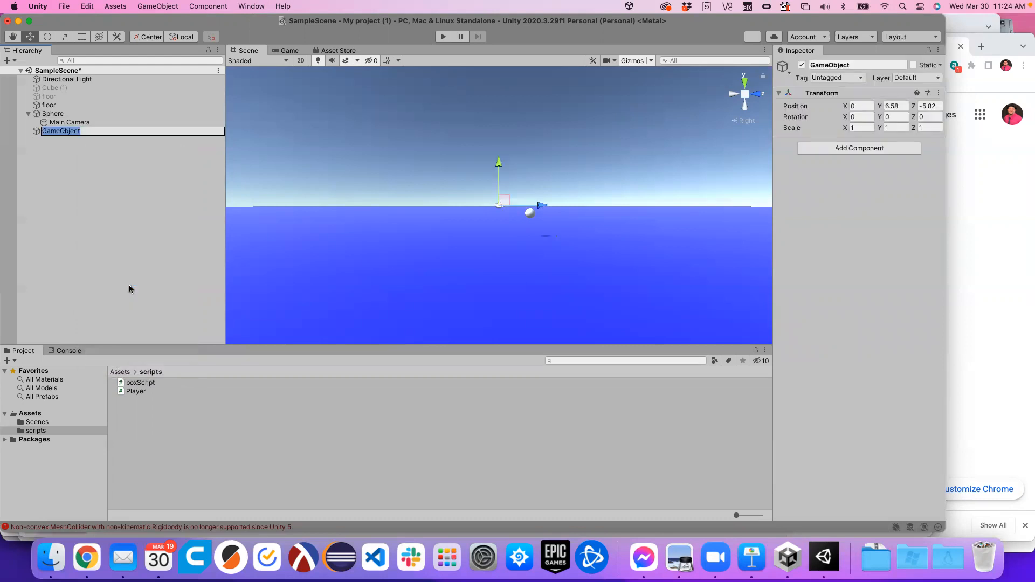
{"action": "type", "text": "Room"}
{"action": "key", "text": "Return"}
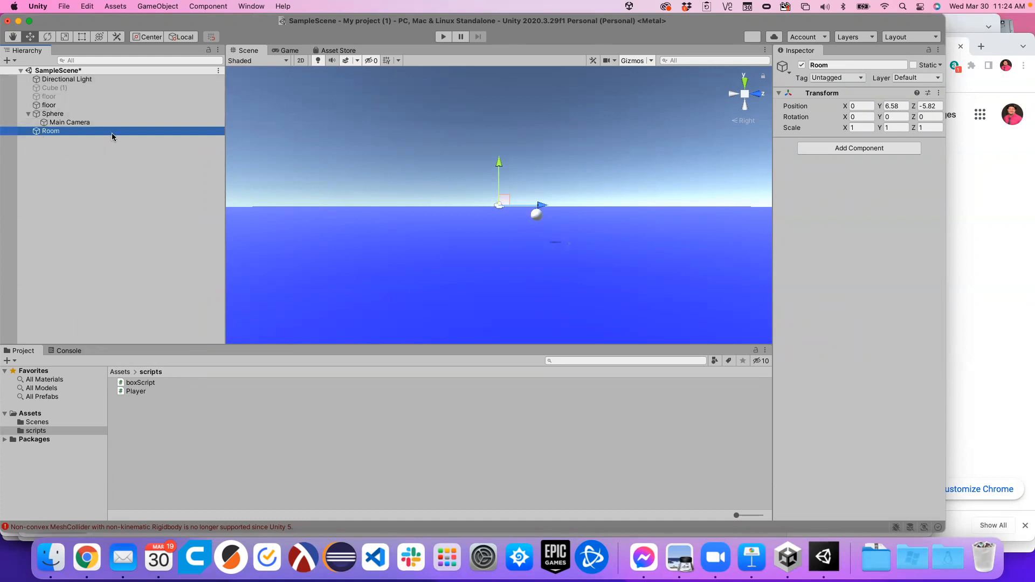
Step: Add a 3D Cube as a child of Room, keeping its default name
{"action": "right_click", "coordinate": [54, 133]}
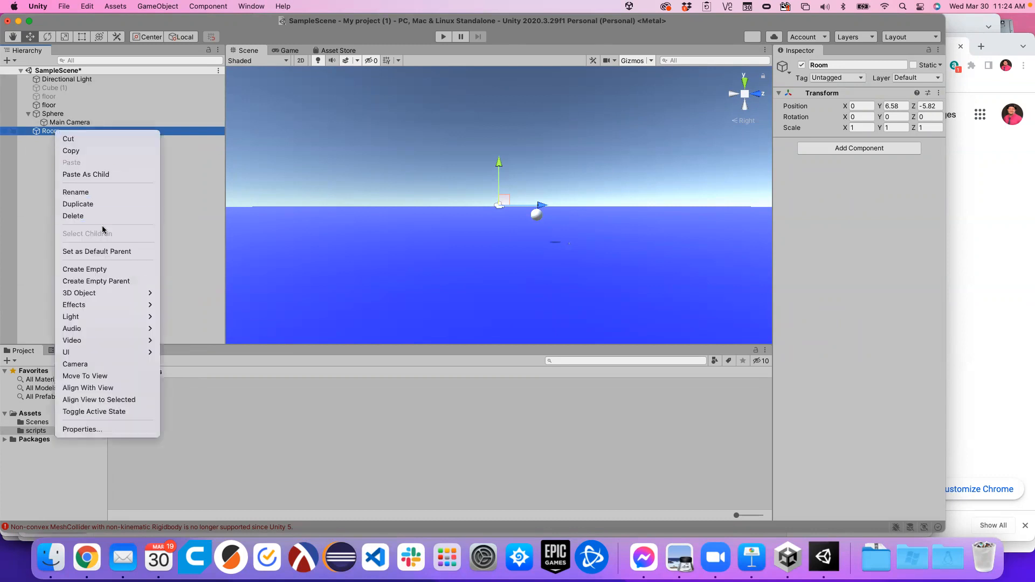
{"action": "mouse_move", "coordinate": [107, 297]}
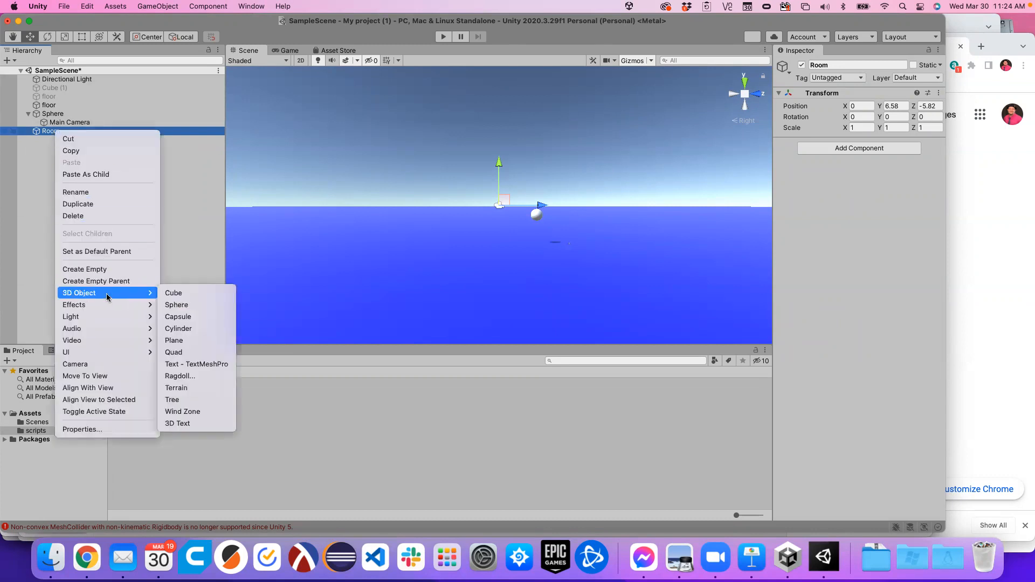
{"action": "left_click", "coordinate": [169, 293]}
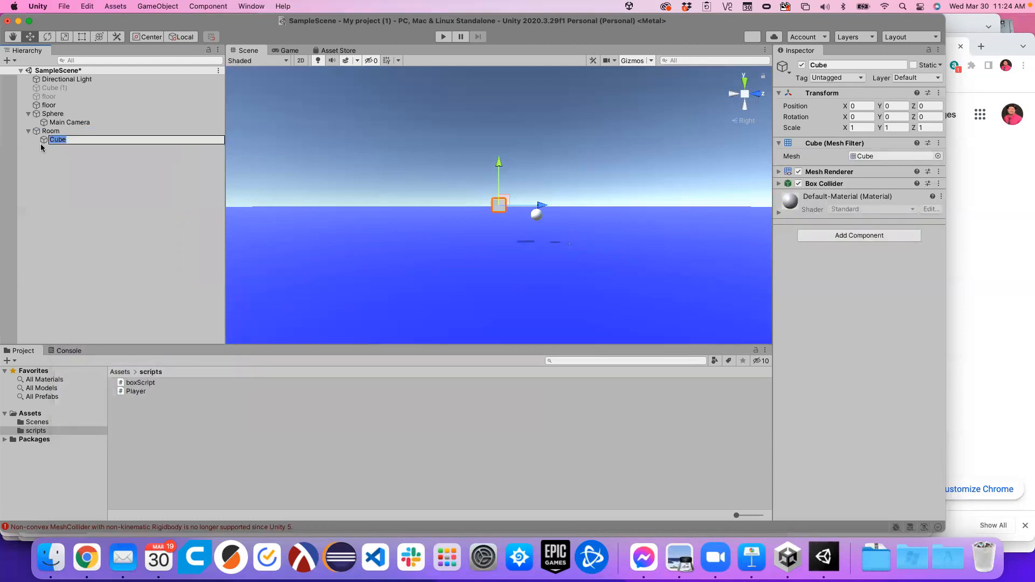
{"action": "key", "text": "Return"}
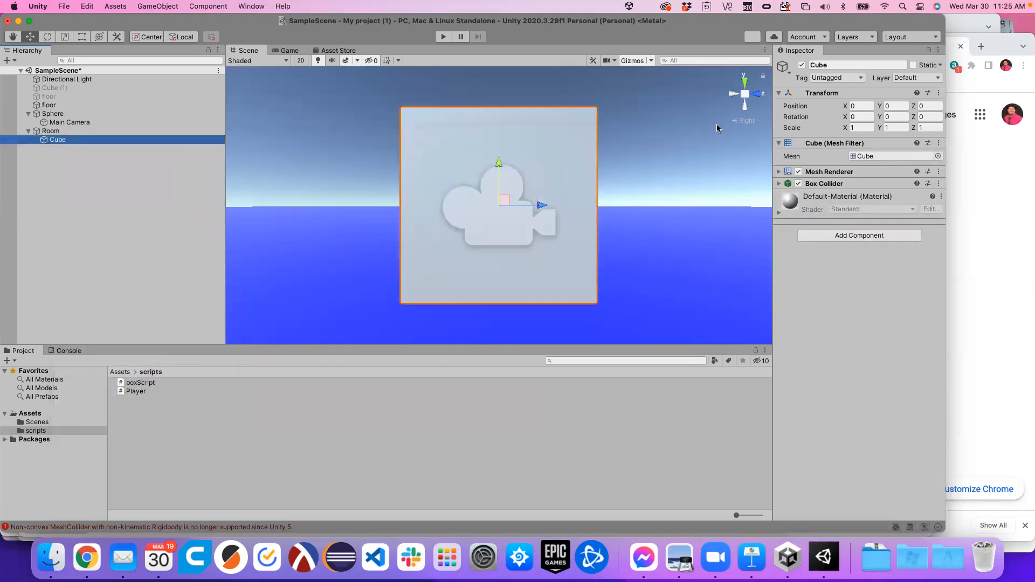
{"action": "left_click", "coordinate": [744, 81]}
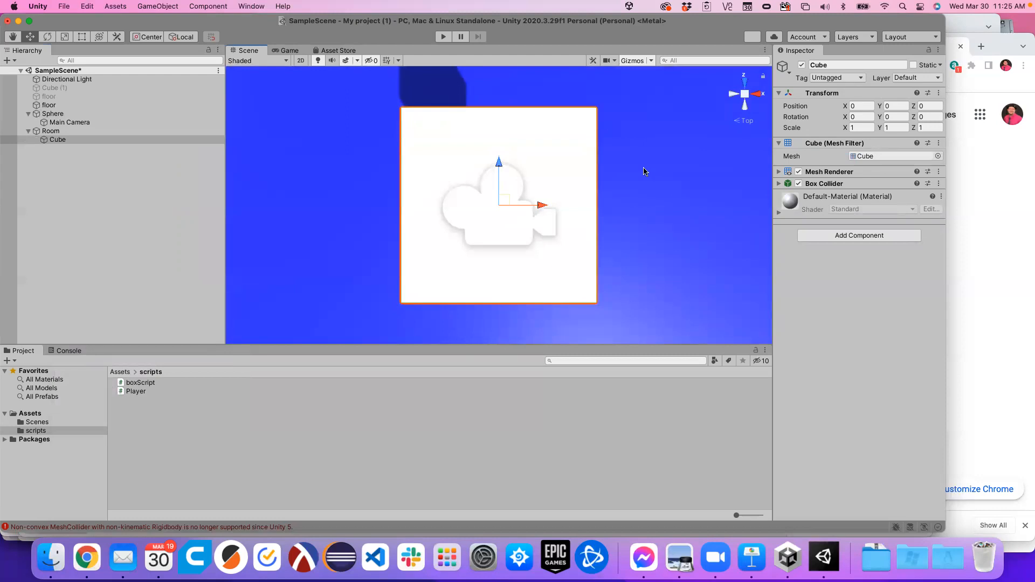
{"action": "scroll", "coordinate": [643, 172], "scroll_direction": "down", "scroll_amount": 5}
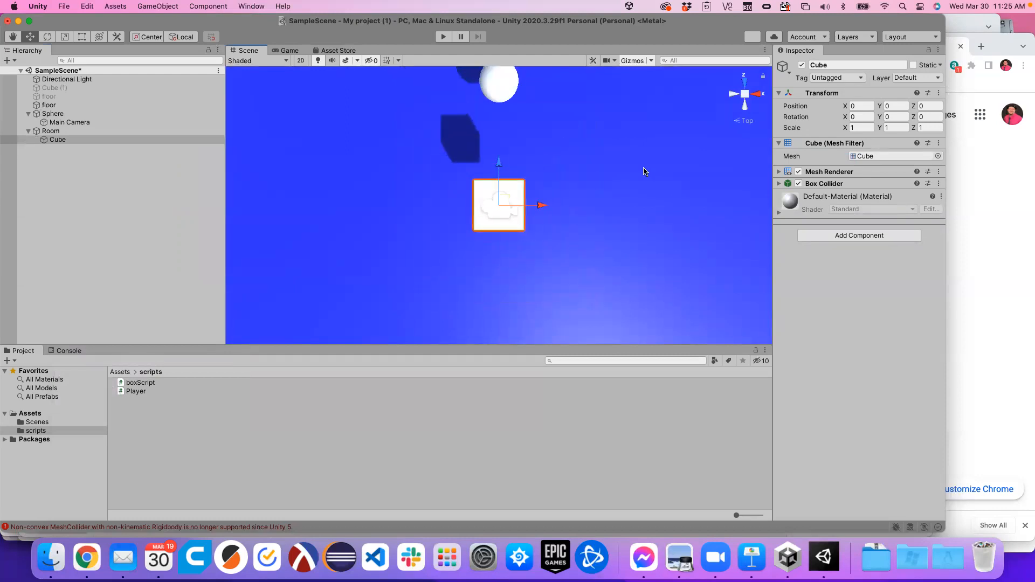
{"action": "scroll", "coordinate": [643, 171], "scroll_direction": "down", "scroll_amount": 2}
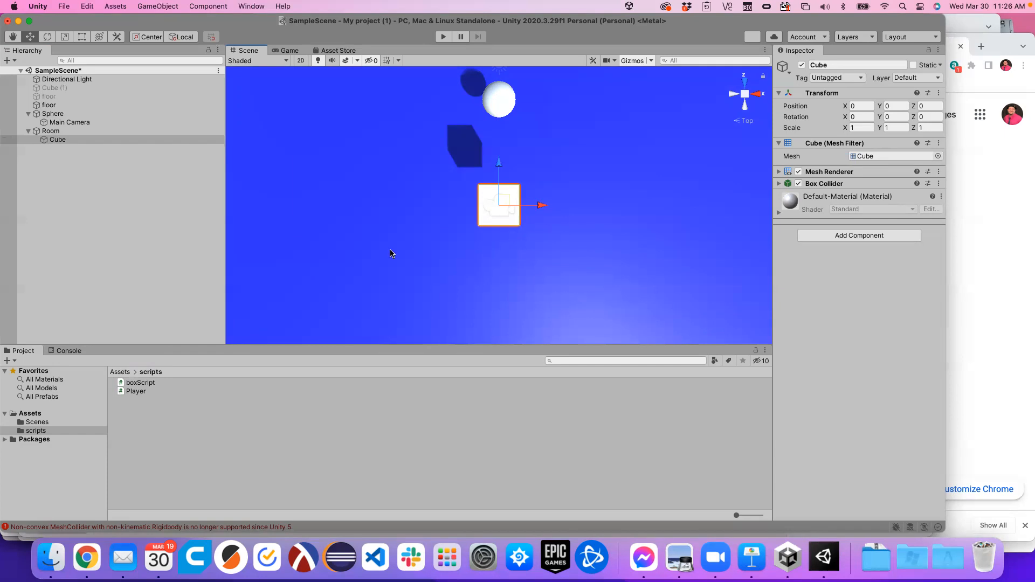
{"action": "left_click", "coordinate": [57, 141]}
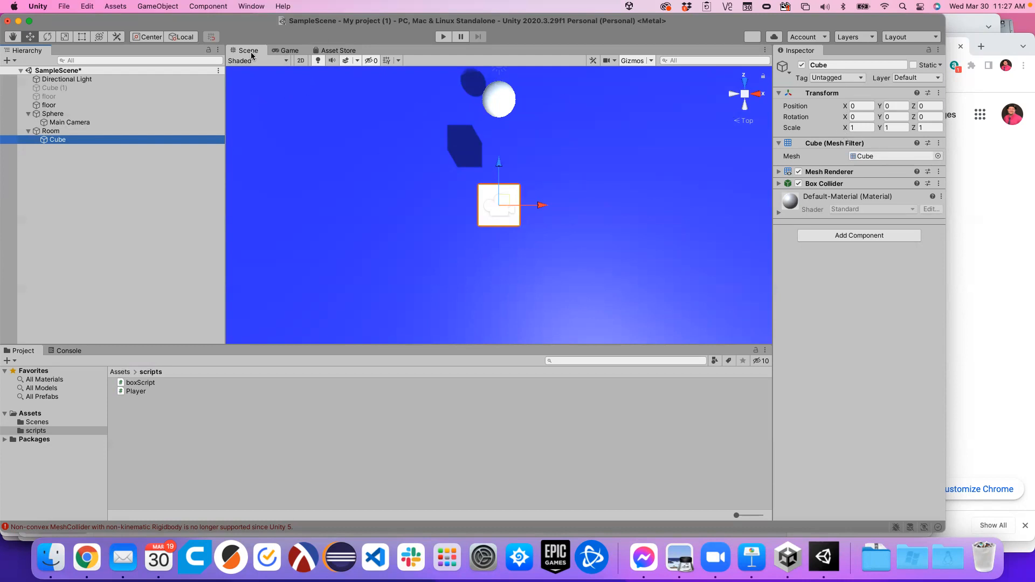
Step: Tilt the Main Camera upward with the Rotate tool to about 13.6° on X, working from the right-side view
{"action": "left_click", "coordinate": [48, 36]}
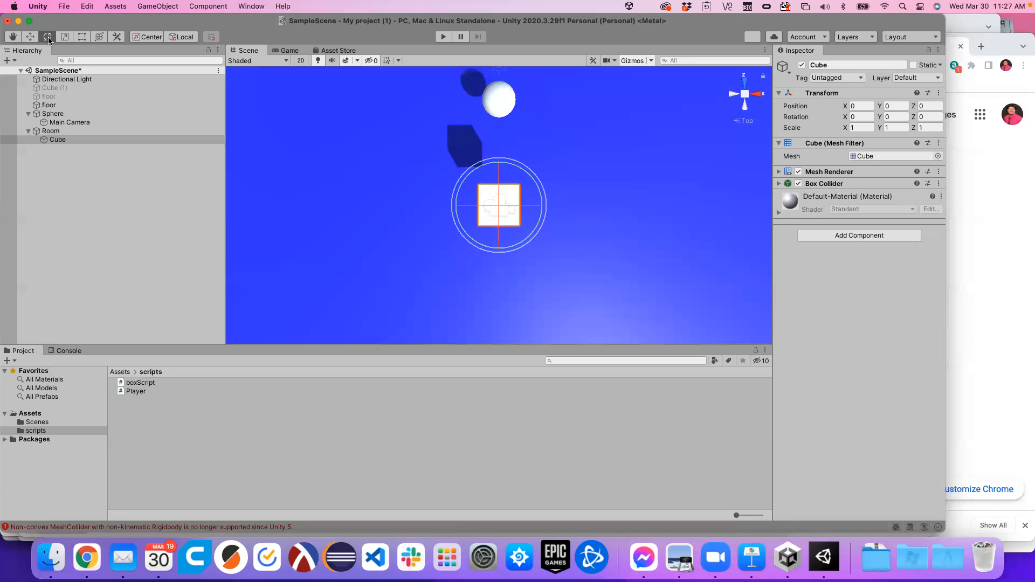
{"action": "left_click", "coordinate": [60, 123]}
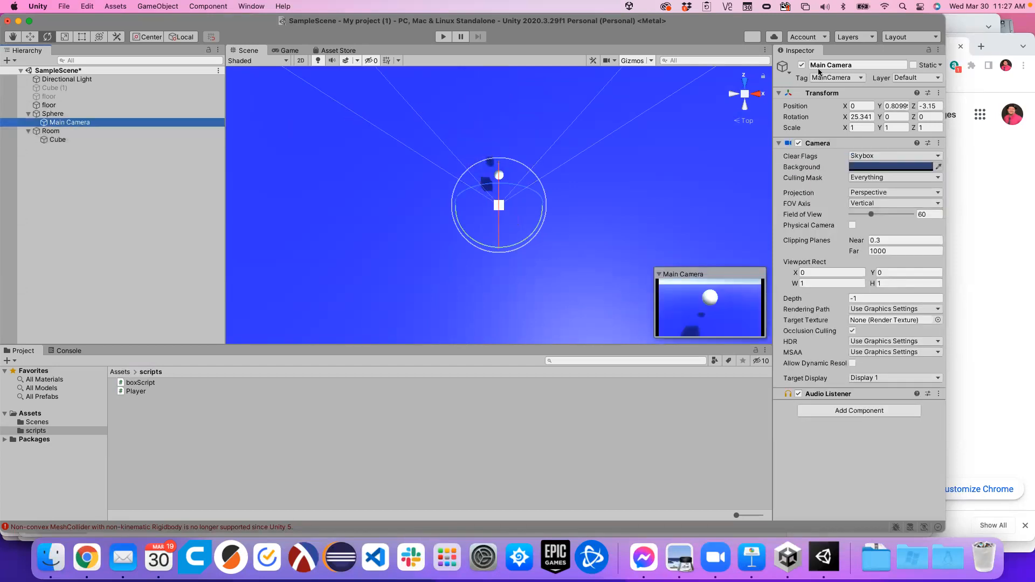
{"action": "left_click", "coordinate": [762, 94]}
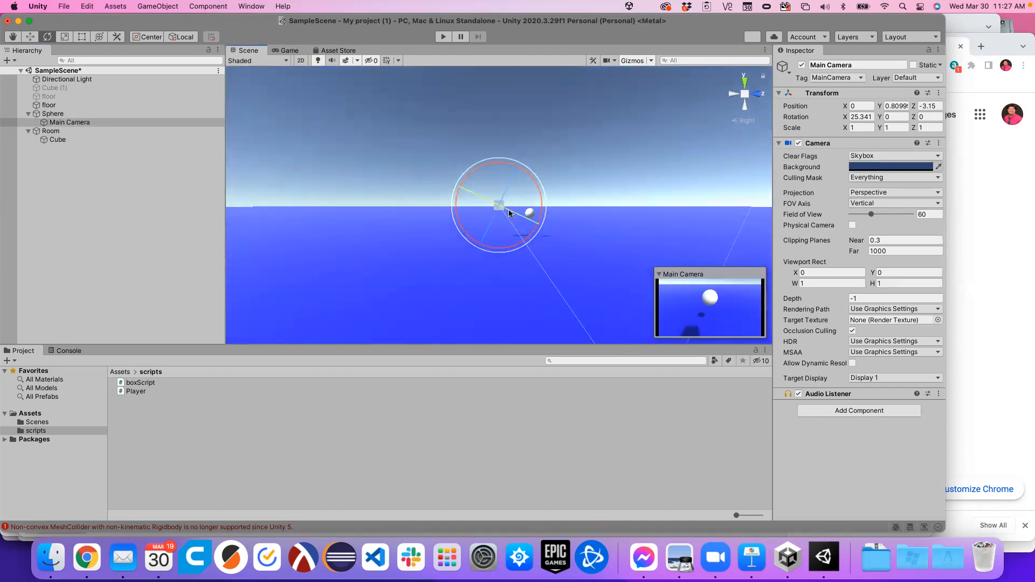
{"action": "mouse_move", "coordinate": [534, 180]}
{"action": "left_mouse_down"}
{"action": "mouse_move", "coordinate": [529, 209]}
{"action": "mouse_move", "coordinate": [530, 157]}
{"action": "mouse_move", "coordinate": [519, 139]}
{"action": "mouse_move", "coordinate": [527, 167]}
{"action": "left_mouse_up"}
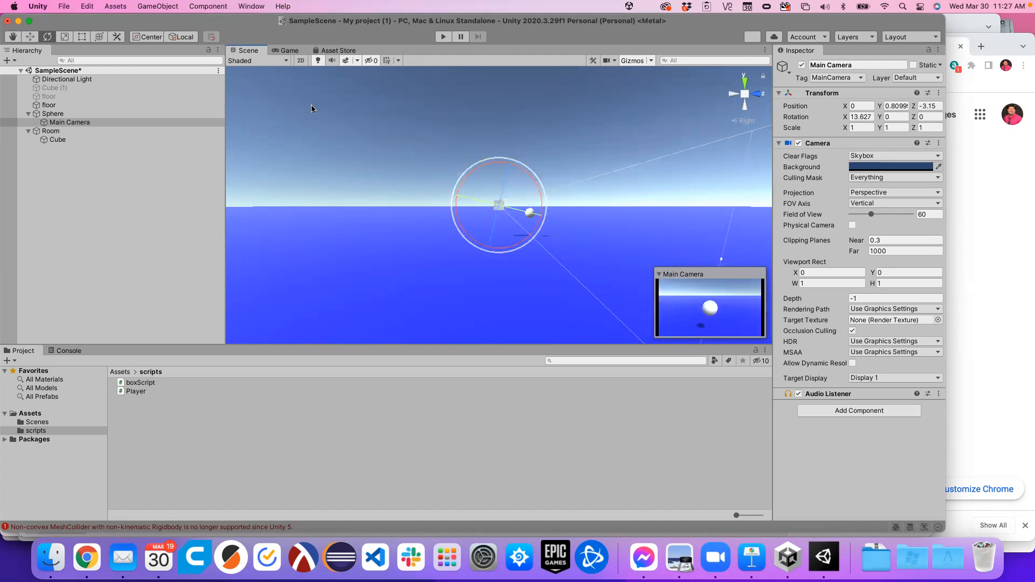
Step: Raise the Main Camera and pull it back to Y 3.29, Z -4.48, and tilt it down to about 36.5° on X
{"action": "left_click", "coordinate": [30, 36]}
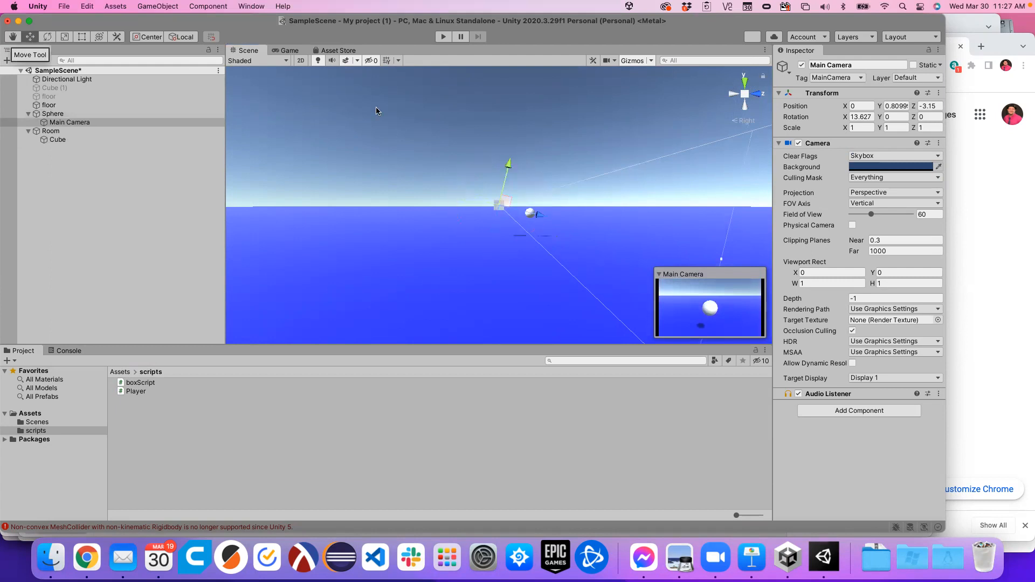
{"action": "left_click_drag", "start_coordinate": [509, 166], "coordinate": [513, 145]}
{"action": "left_click_drag", "start_coordinate": [545, 195], "coordinate": [526, 193]}
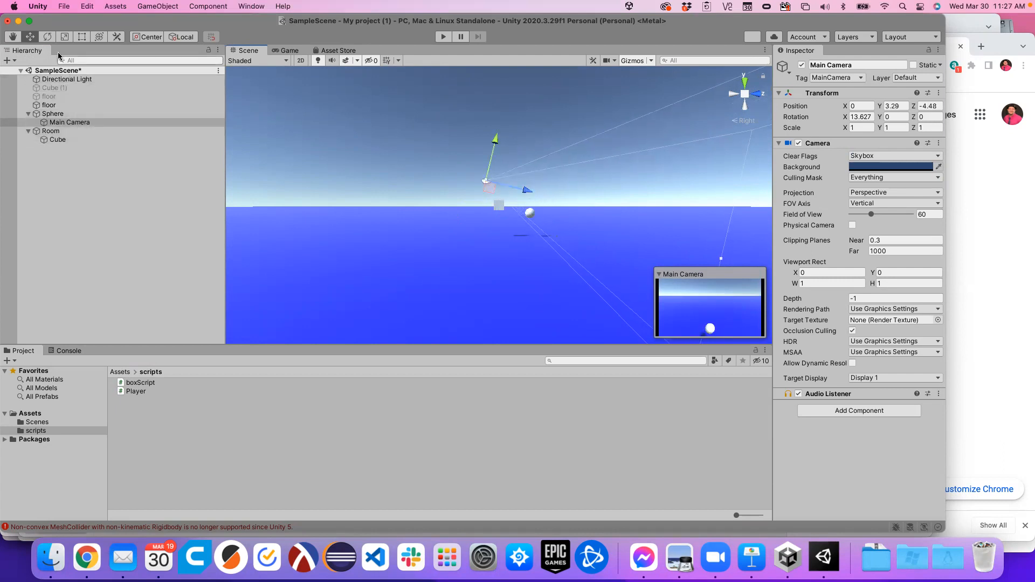
{"action": "left_click", "coordinate": [48, 39]}
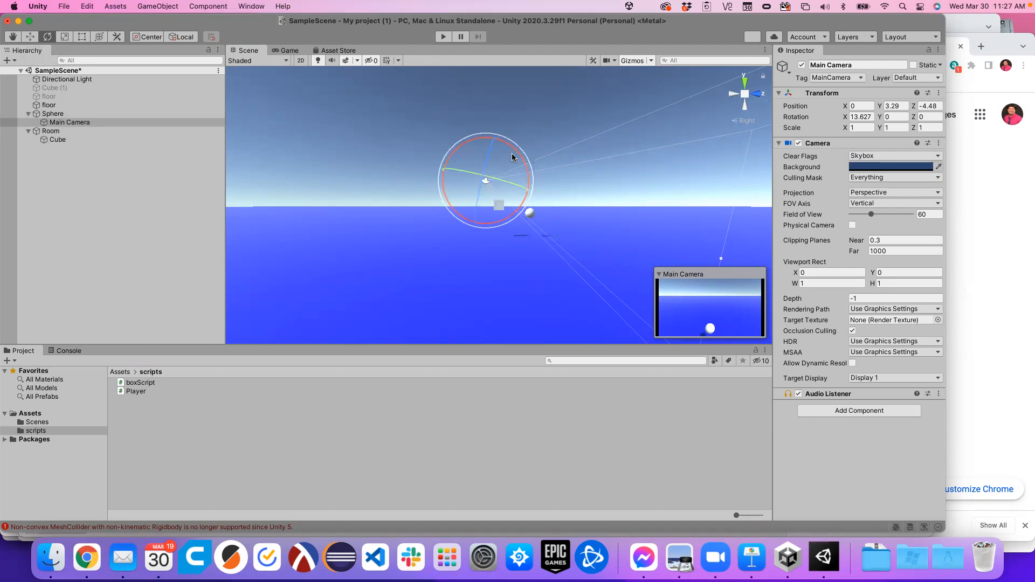
{"action": "left_click_drag", "start_coordinate": [519, 155], "coordinate": [522, 197]}
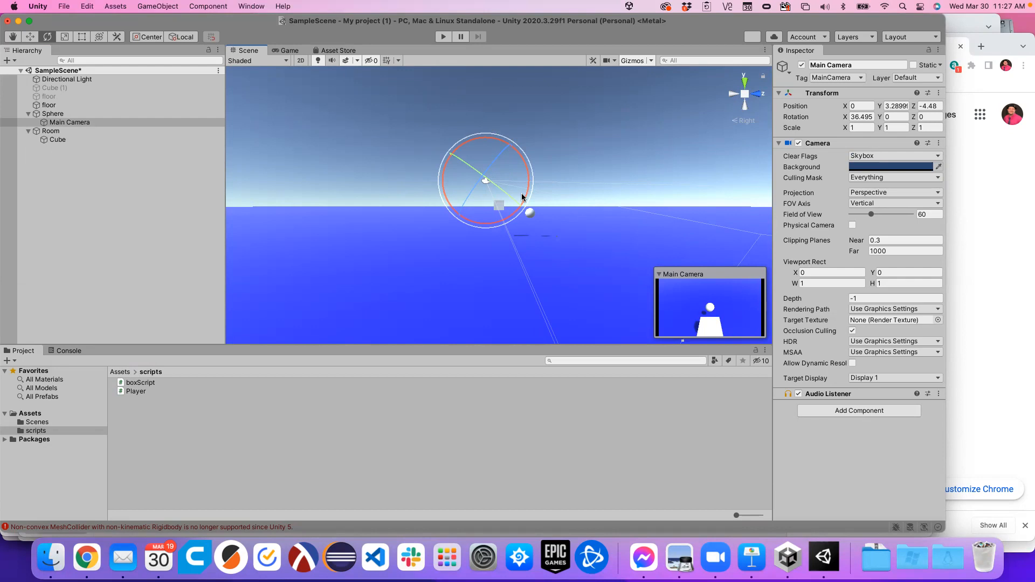
Step: Focus on the Cube under Room and compare its placement with the sphere and camera from the top and front
{"action": "double_click", "coordinate": [54, 139]}
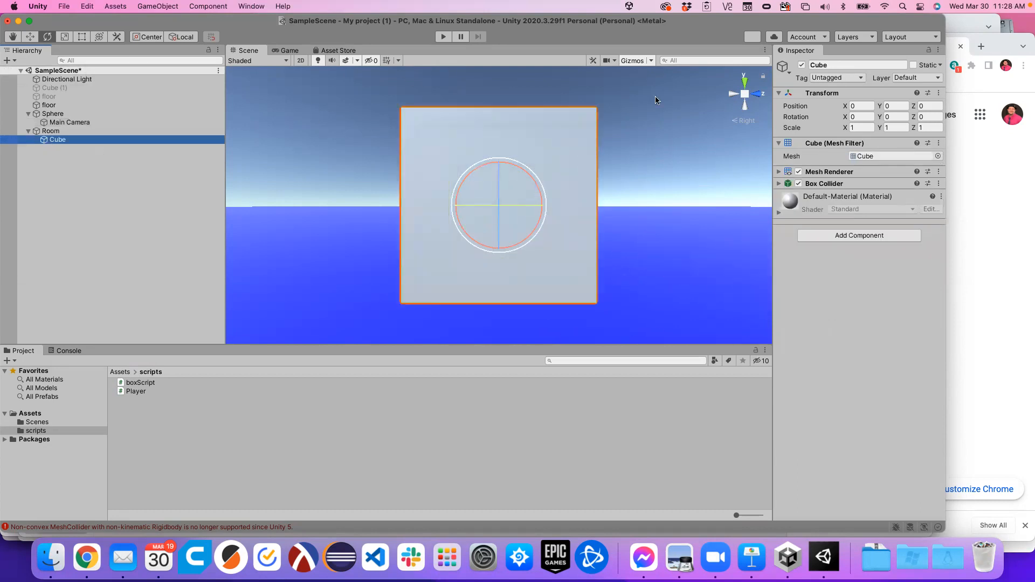
{"action": "left_click", "coordinate": [745, 84]}
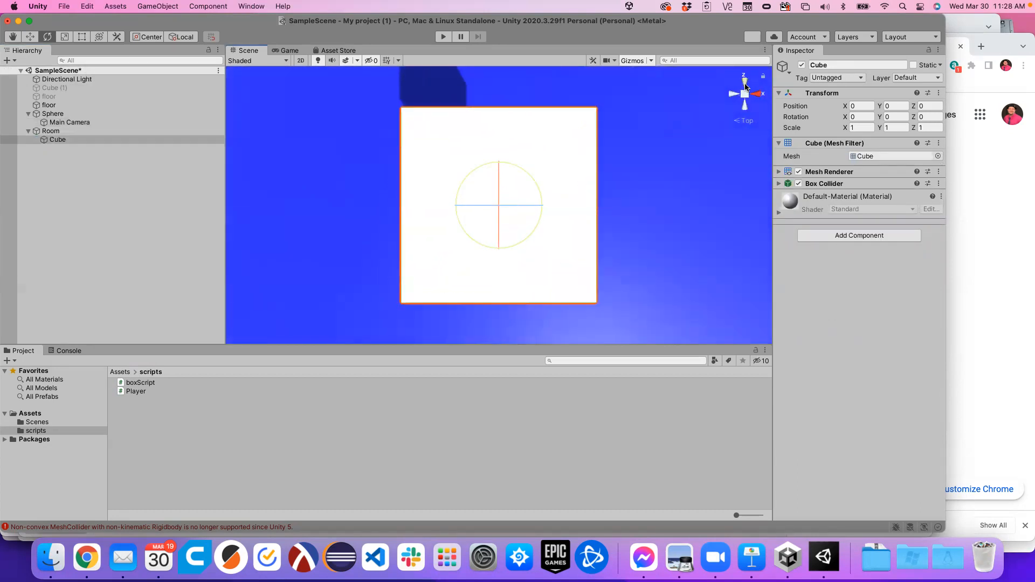
{"action": "scroll", "coordinate": [330, 174], "scroll_direction": "down", "scroll_amount": 5}
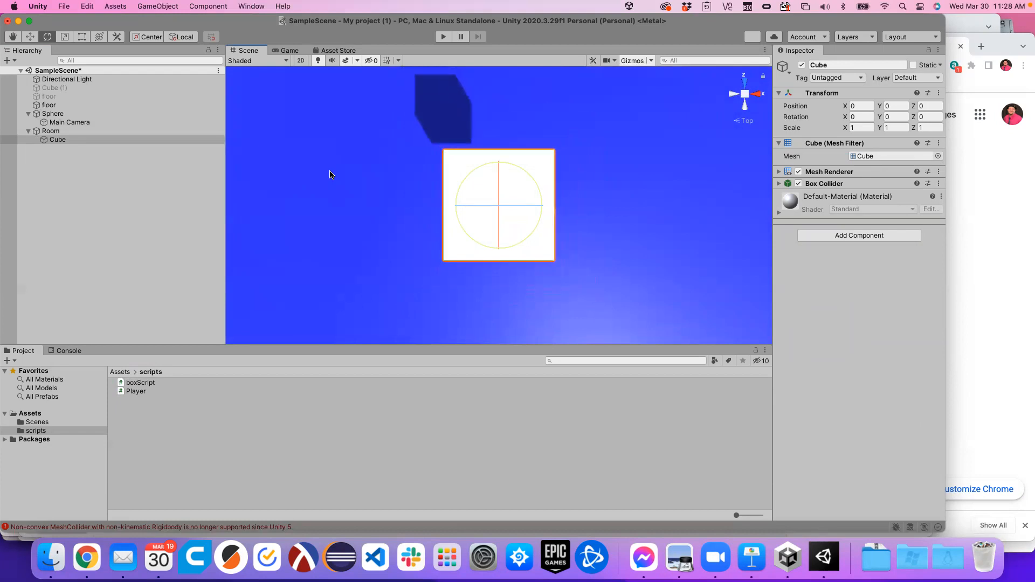
{"action": "scroll", "coordinate": [330, 174], "scroll_direction": "down", "scroll_amount": 3}
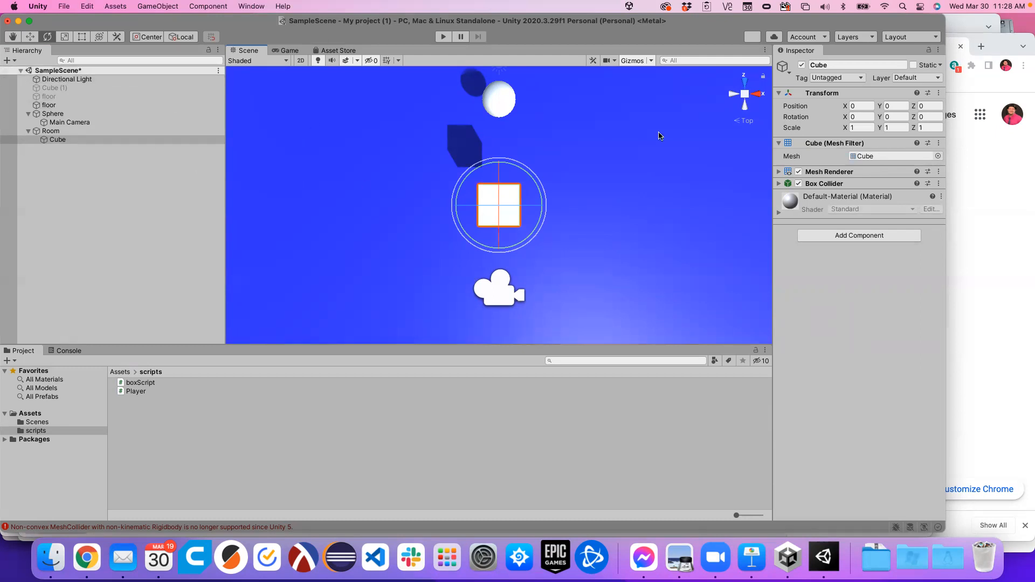
{"action": "left_click", "coordinate": [746, 86]}
{"action": "left_click", "coordinate": [745, 95]}
{"action": "left_click", "coordinate": [744, 82]}
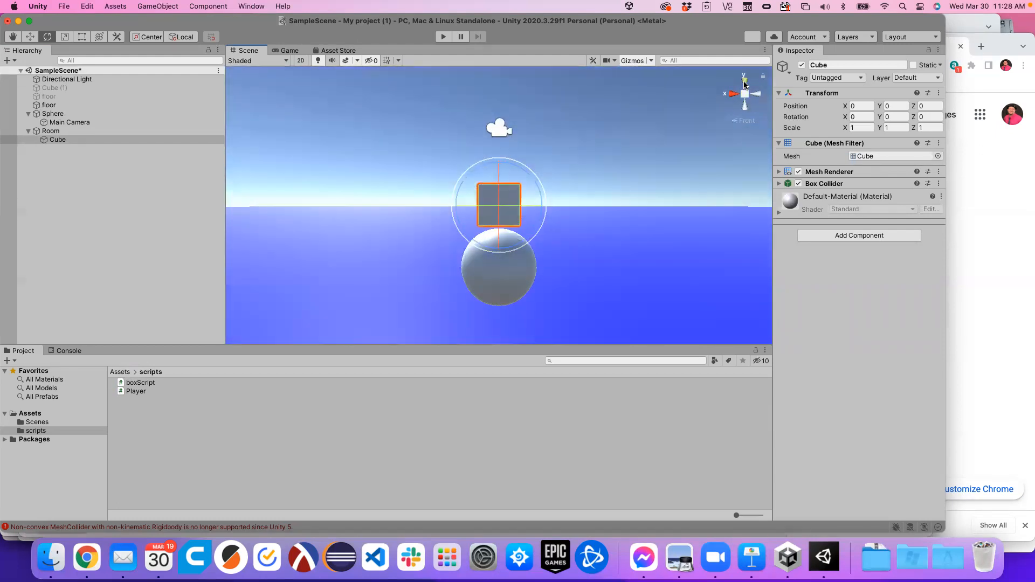
{"action": "left_click", "coordinate": [746, 84]}
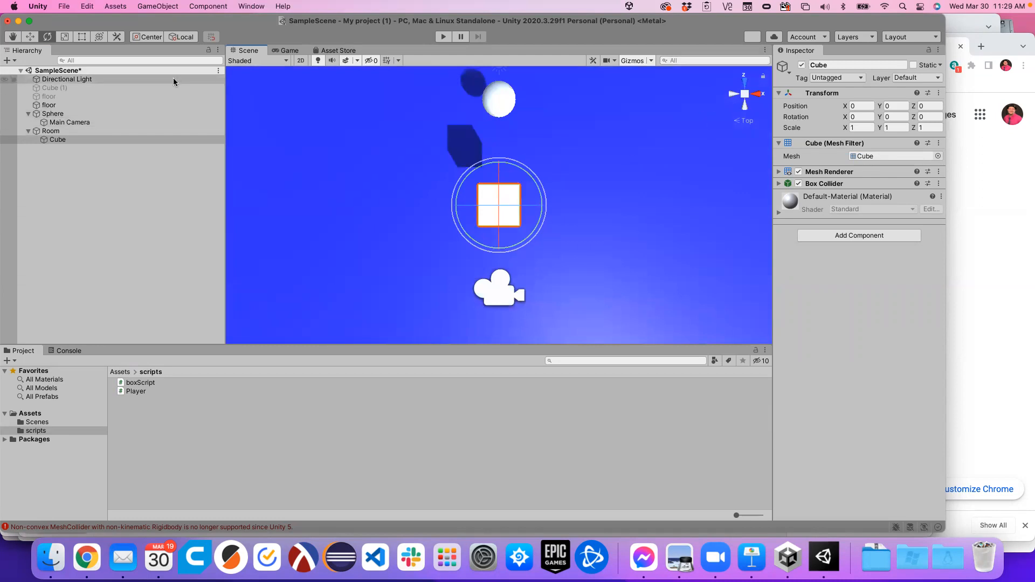
Step: Scale the Cube into a thin upright wall of about 3.1 on X, 3.59 on Y and 0.14 on Z
{"action": "left_click", "coordinate": [65, 38]}
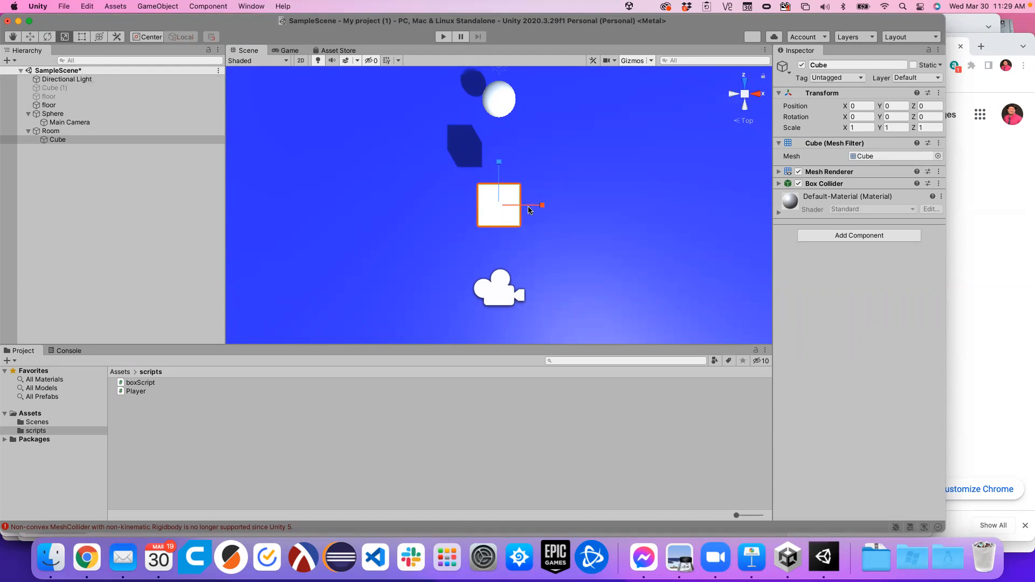
{"action": "left_click_drag", "start_coordinate": [498, 165], "coordinate": [496, 199]}
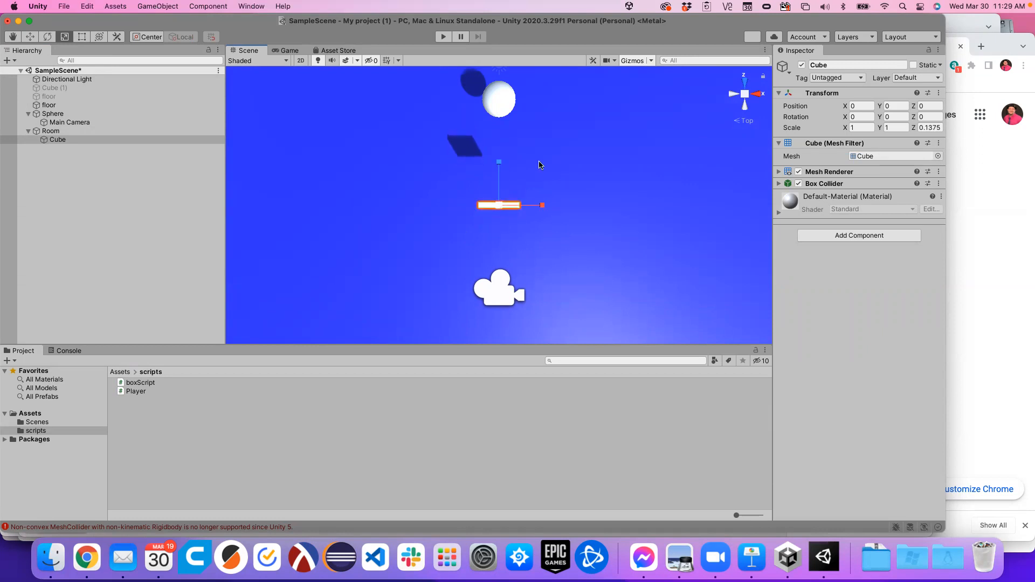
{"action": "left_click_drag", "start_coordinate": [542, 205], "coordinate": [634, 209]}
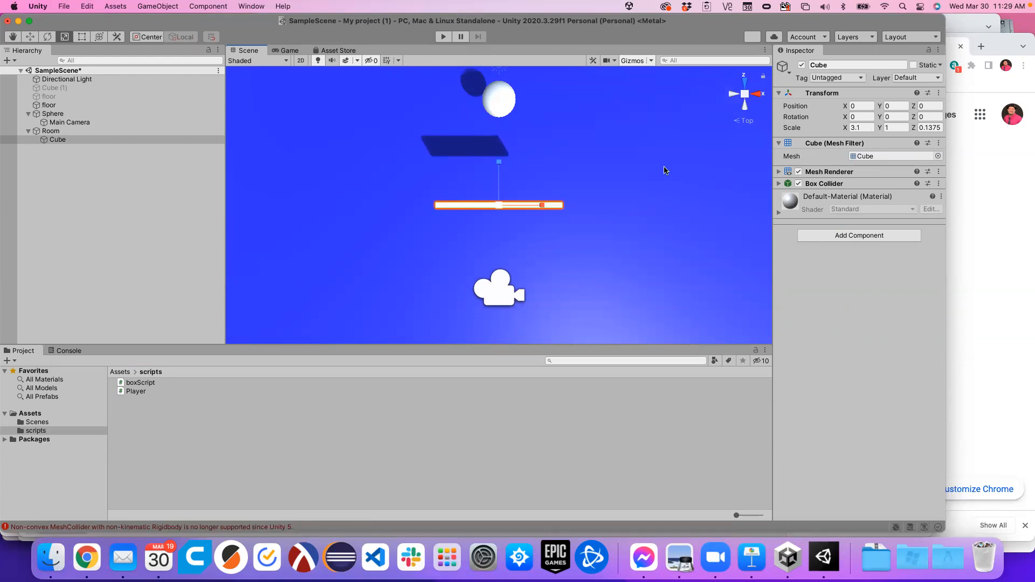
{"action": "left_click", "coordinate": [753, 97]}
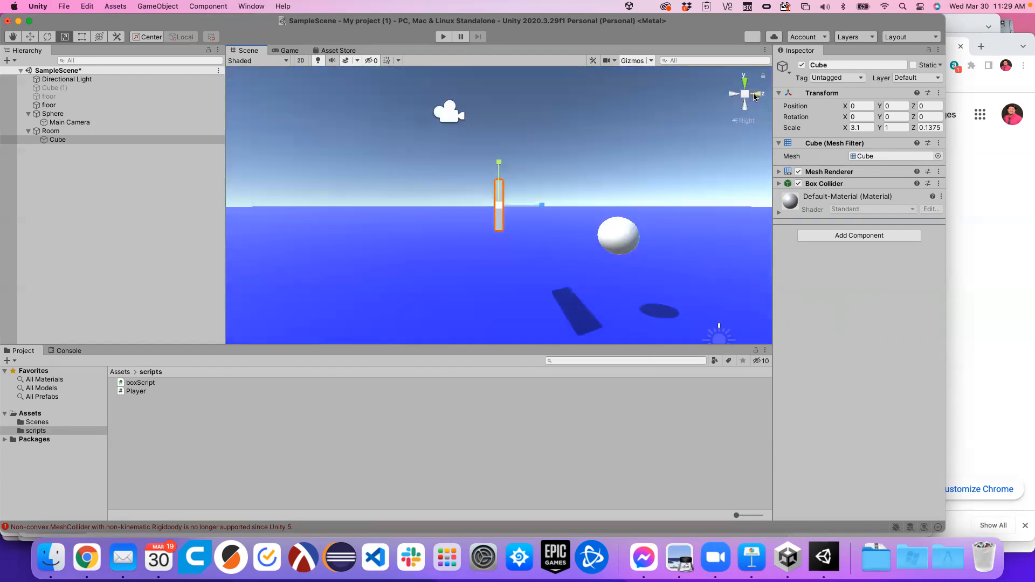
{"action": "left_click_drag", "start_coordinate": [493, 159], "coordinate": [510, 49]}
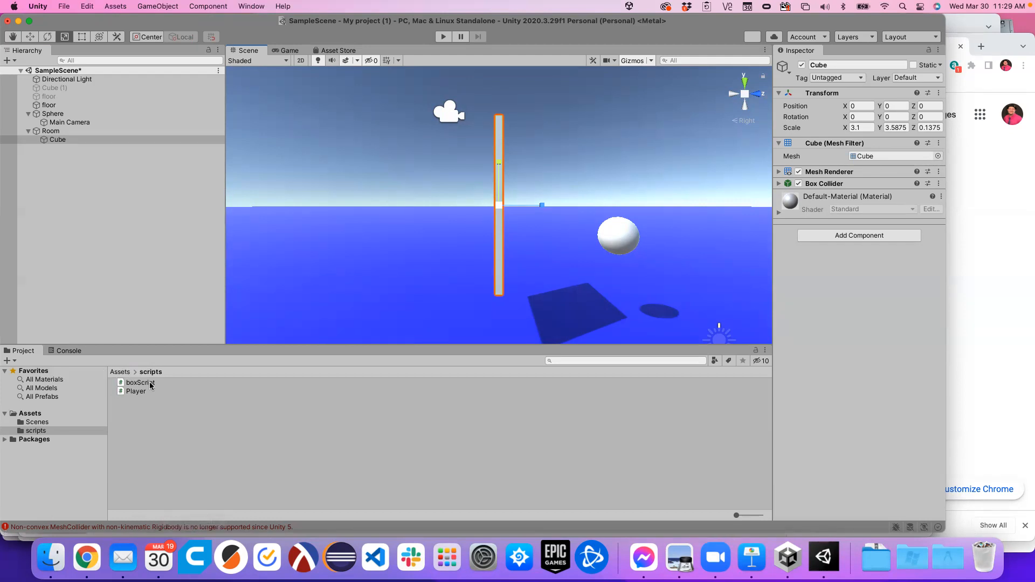
Step: Create a new material named green in the project's Assets folder
{"action": "left_click", "coordinate": [120, 372]}
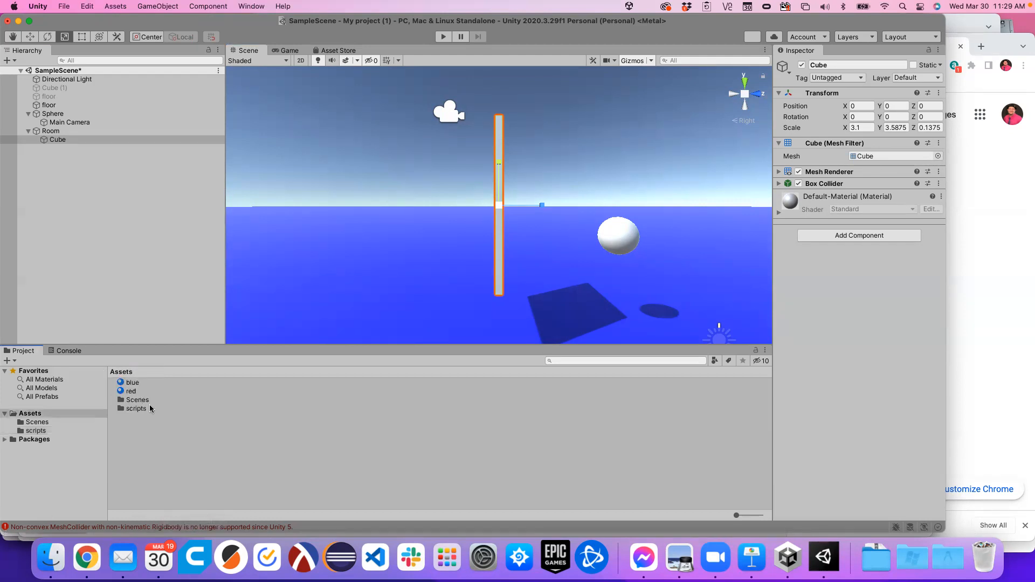
{"action": "left_click", "coordinate": [134, 432]}
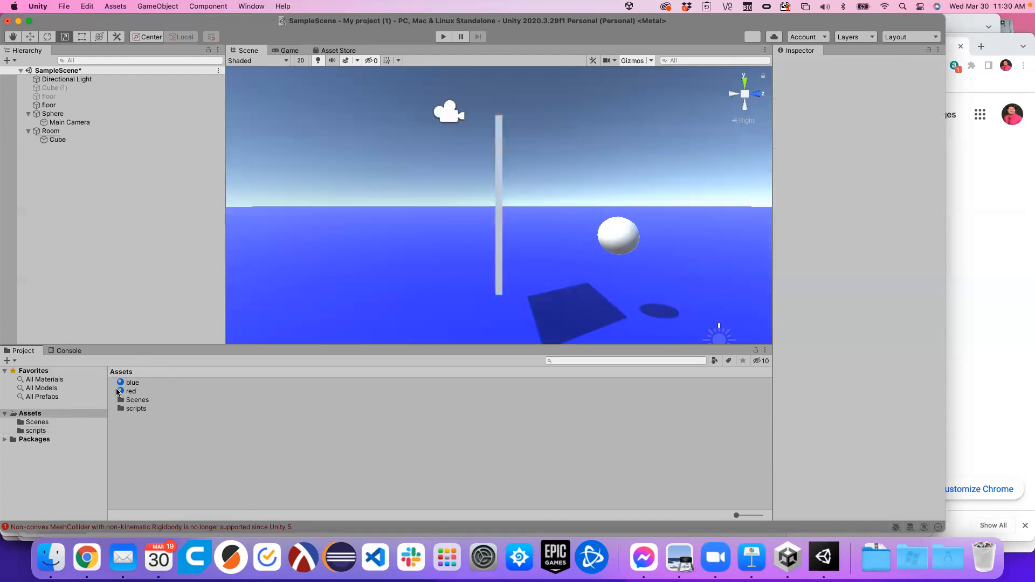
{"action": "right_click", "coordinate": [162, 445]}
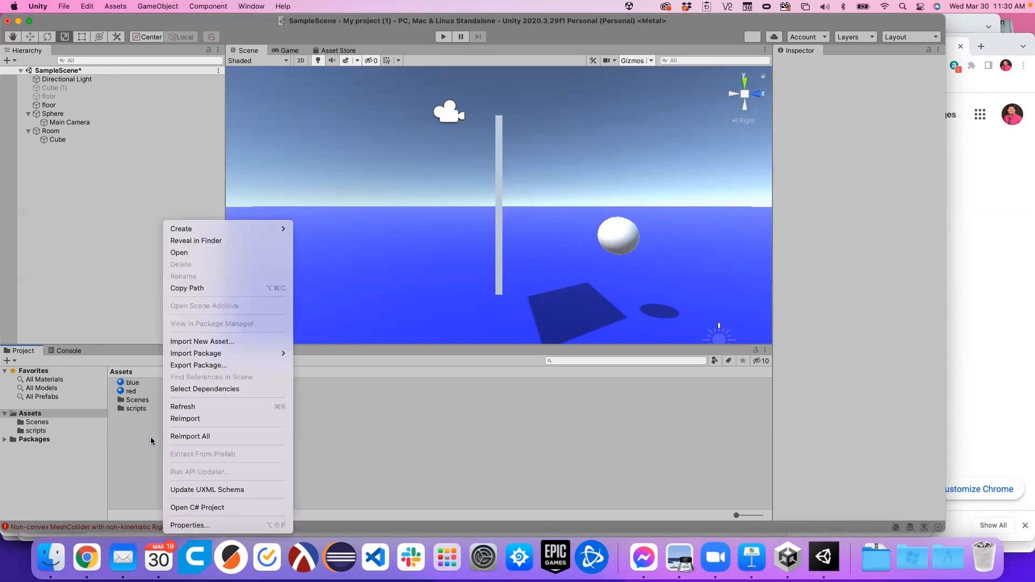
{"action": "mouse_move", "coordinate": [200, 231]}
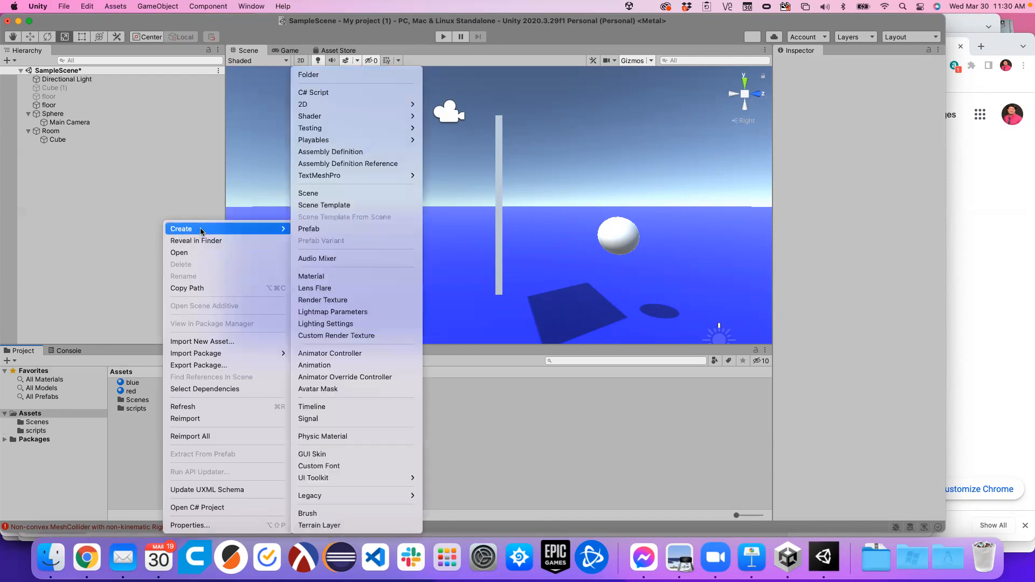
{"action": "left_click", "coordinate": [313, 276]}
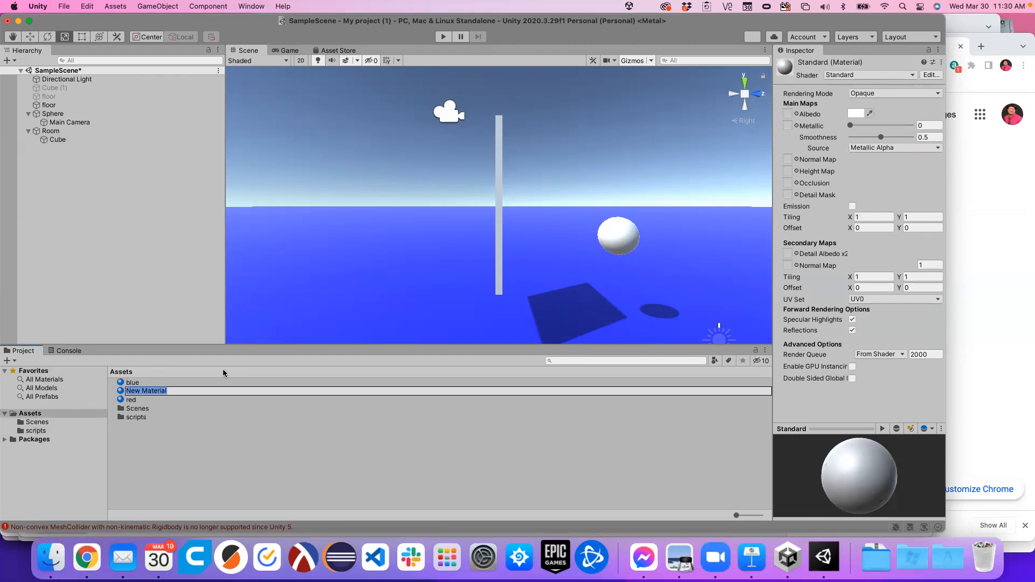
{"action": "type", "text": "green"}
{"action": "key", "text": "Return"}
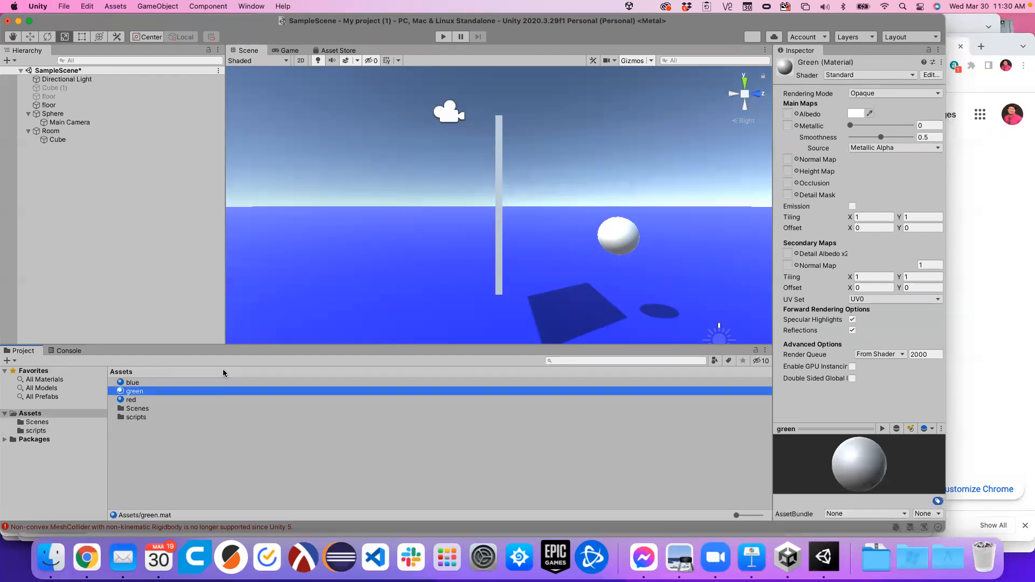
Step: Set the green material's albedo color to hex 18CF0F, and apply the material to the Cube wall, checking it from the front
{"action": "left_click", "coordinate": [860, 113]}
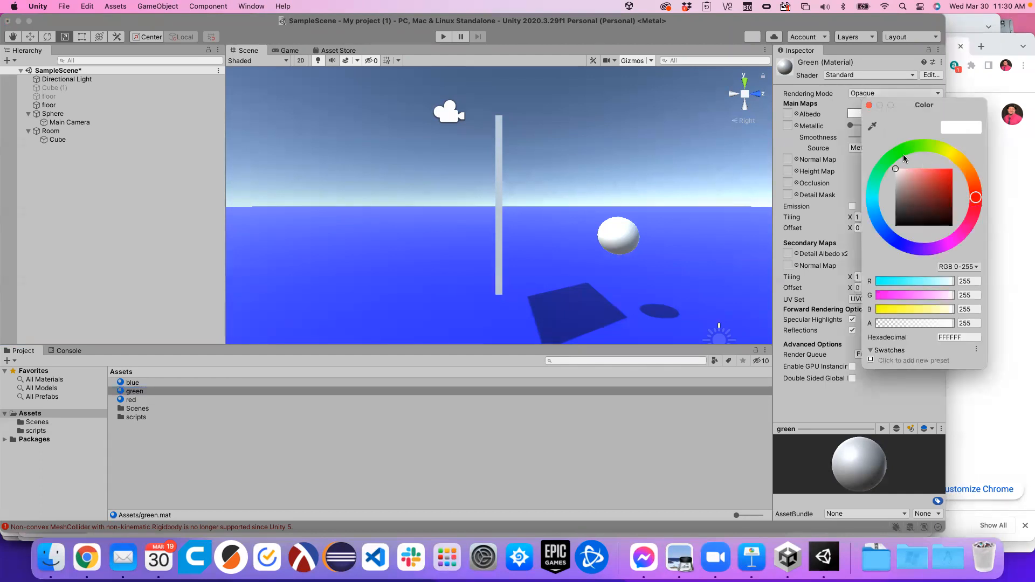
{"action": "left_click", "coordinate": [899, 152]}
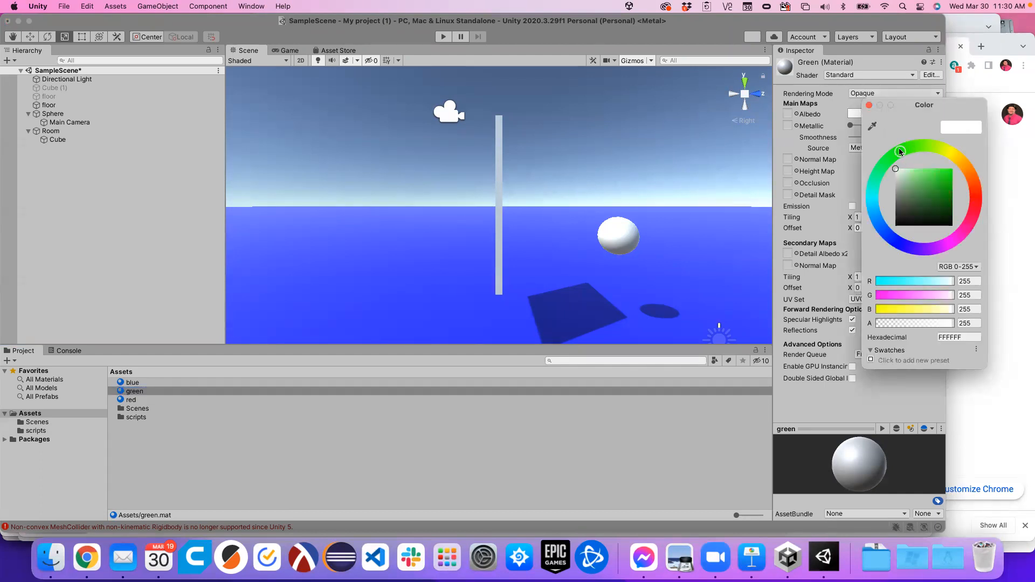
{"action": "left_click", "coordinate": [949, 179]}
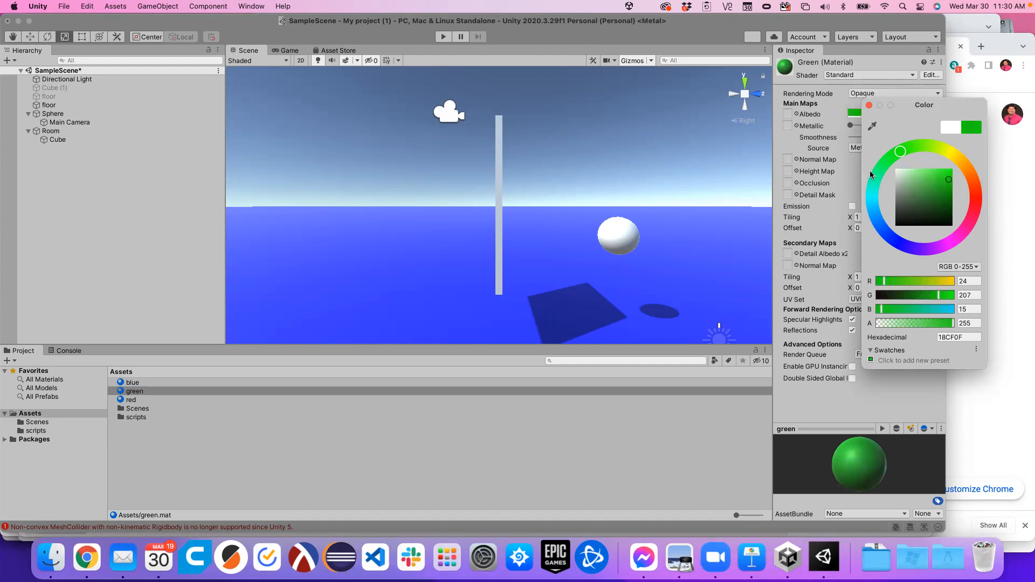
{"action": "left_click", "coordinate": [869, 105]}
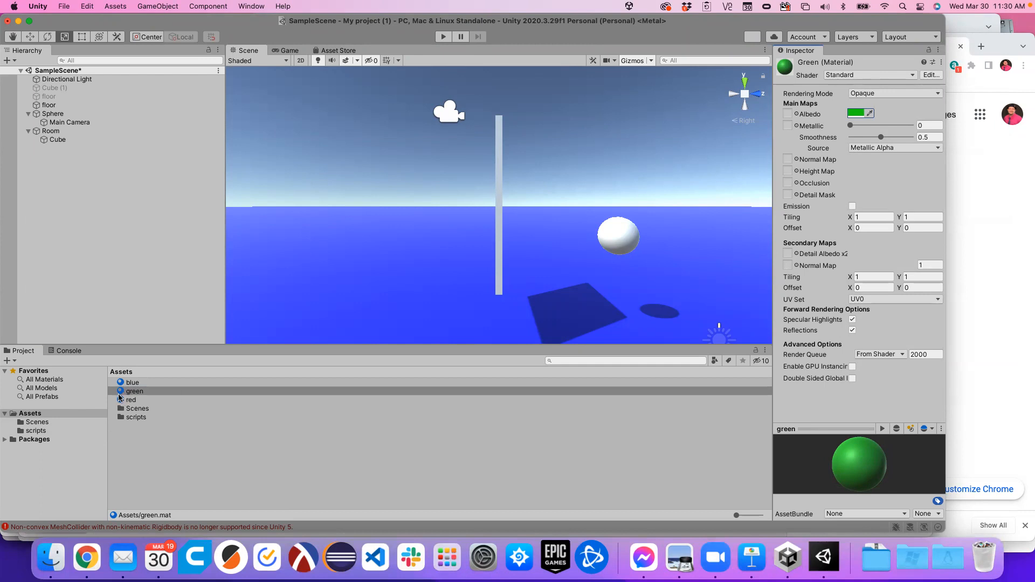
{"action": "left_click_drag", "start_coordinate": [120, 395], "coordinate": [500, 238]}
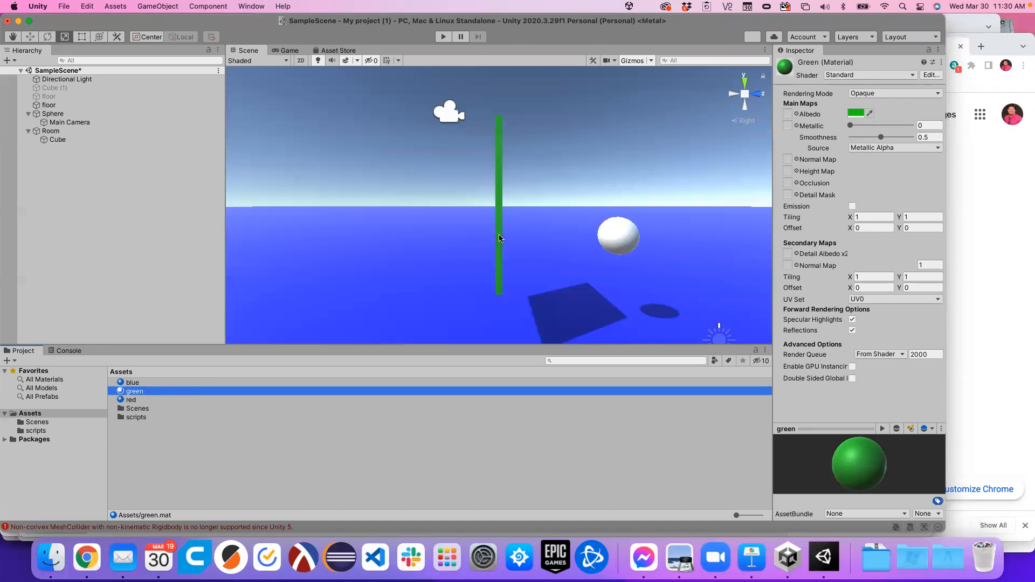
{"action": "left_click", "coordinate": [758, 95]}
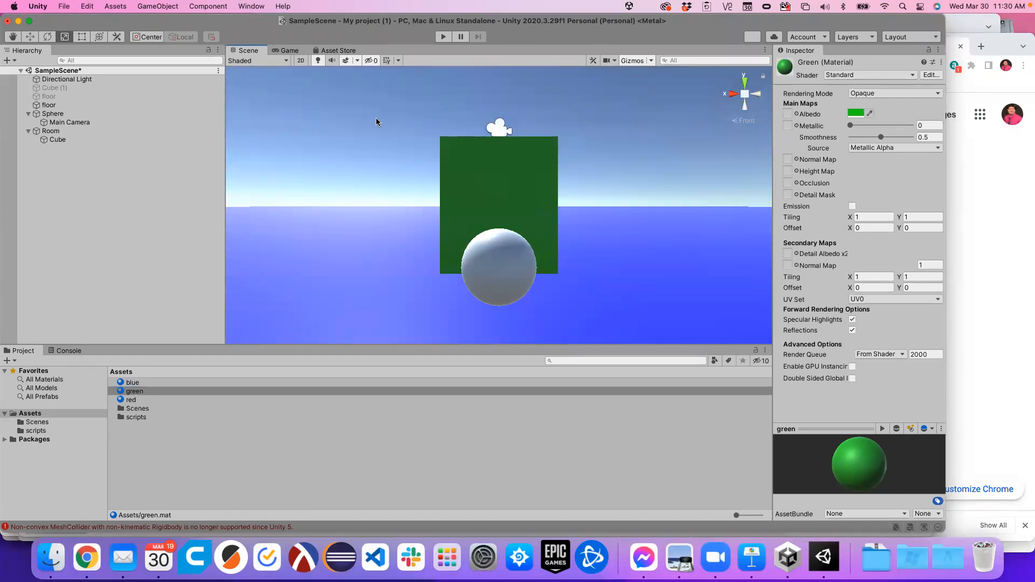
Step: View the green wall from the top and play-test the scene to check it beside the sphere
{"action": "left_click", "coordinate": [744, 86]}
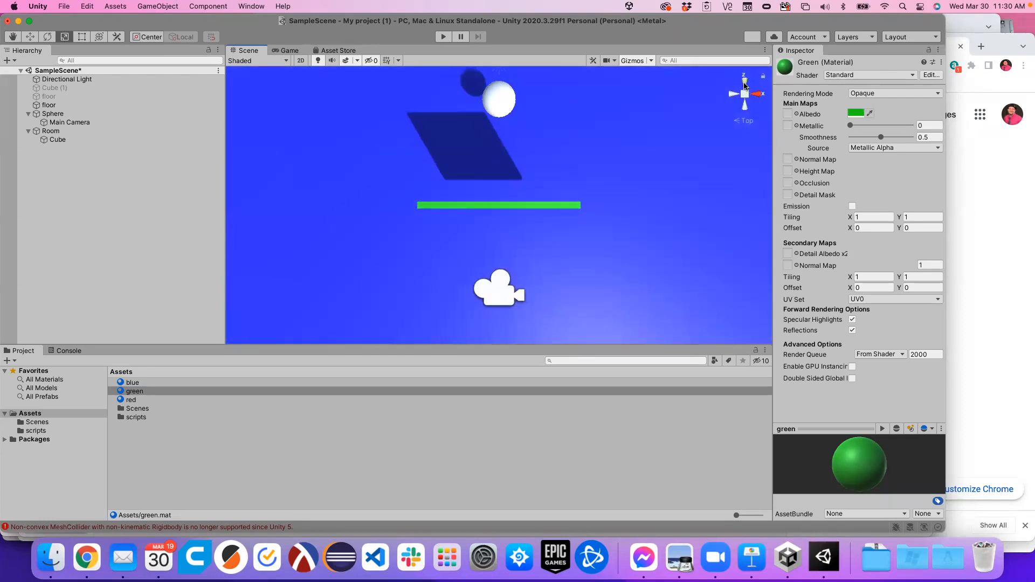
{"action": "left_click", "coordinate": [444, 37]}
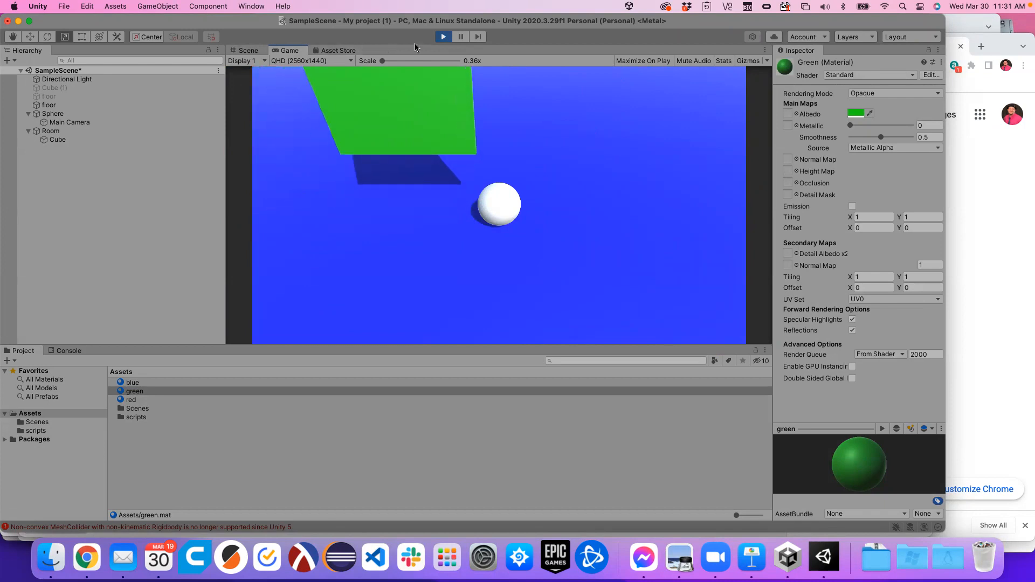
{"action": "left_click", "coordinate": [443, 37]}
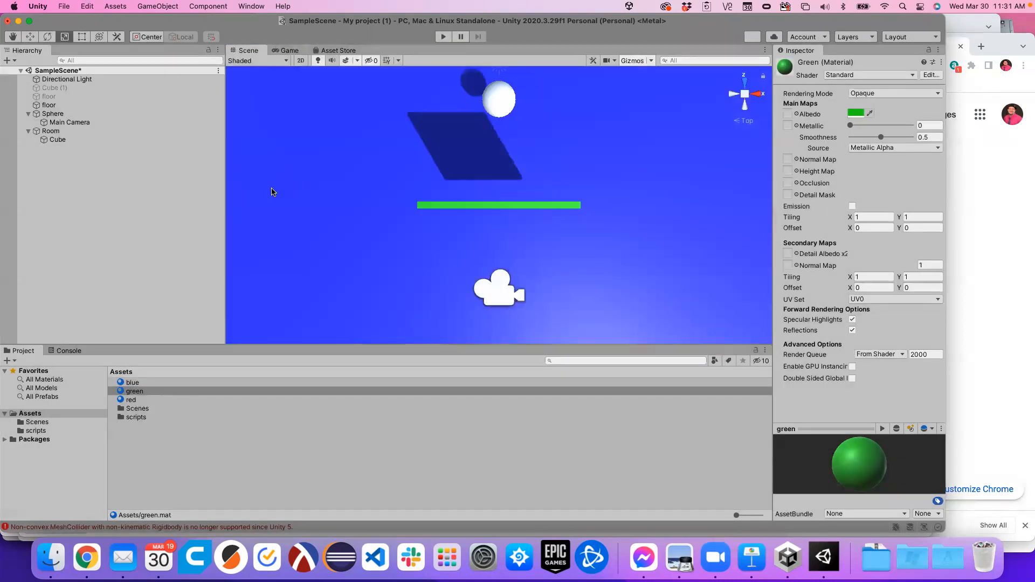
Step: Rename the Cube under Room as wall
{"action": "left_click", "coordinate": [55, 140]}
{"action": "left_click", "coordinate": [54, 140]}
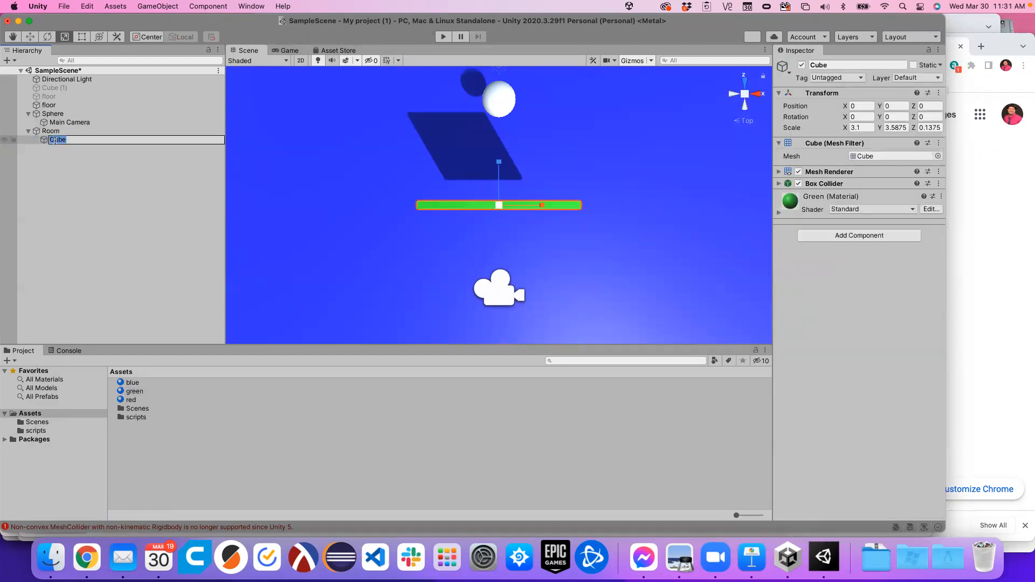
{"action": "type", "text": "wall"}
{"action": "key", "text": "Return"}
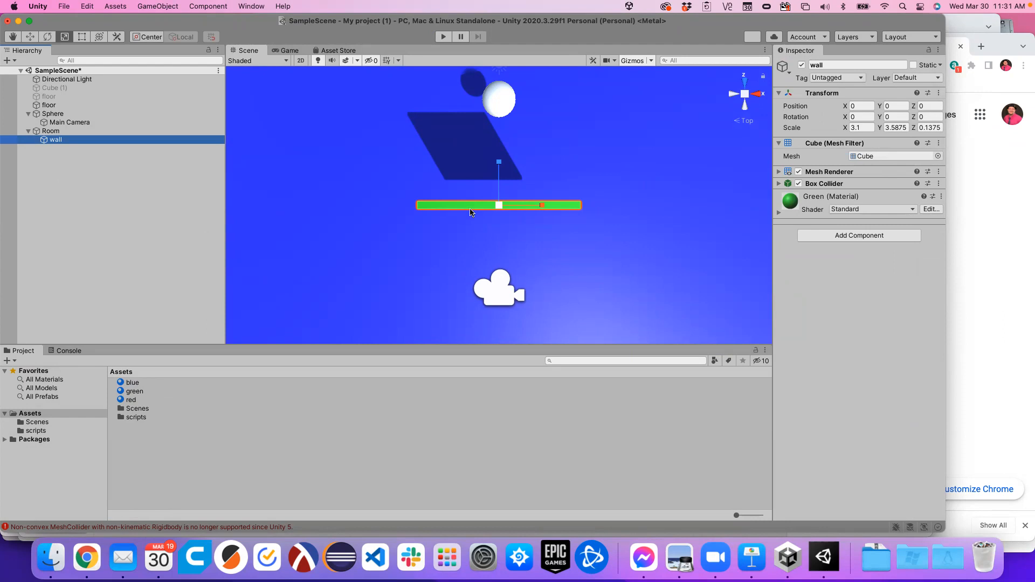
Step: Add a Physics Rigidbody component to the wall and play-test how it reacts to the sphere
{"action": "left_click", "coordinate": [840, 235]}
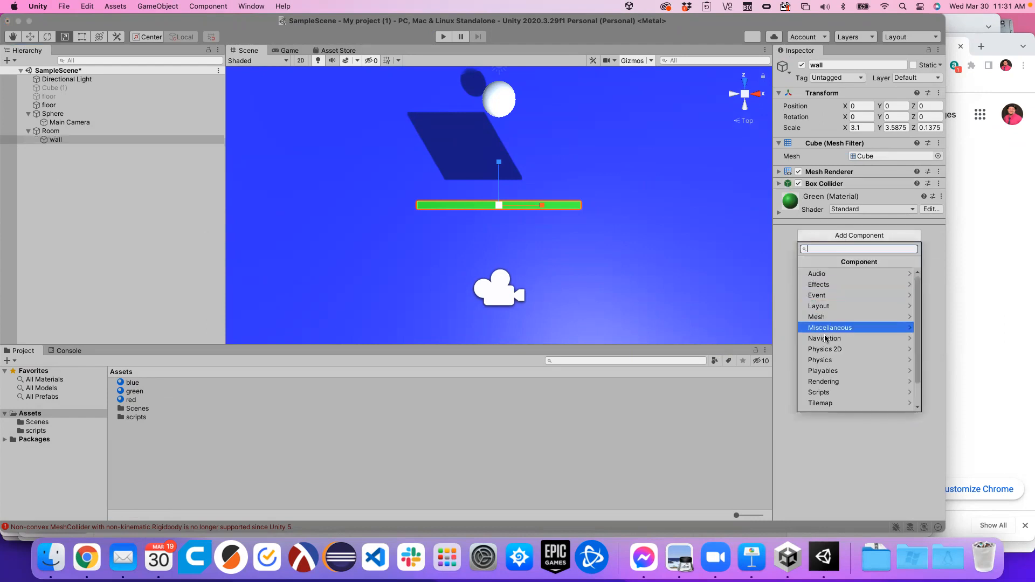
{"action": "left_click", "coordinate": [824, 360]}
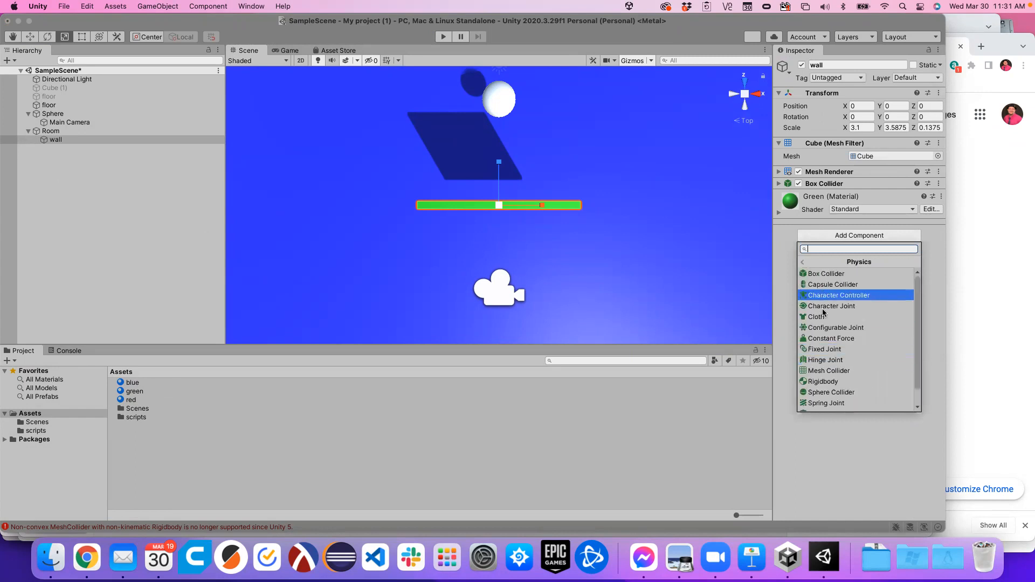
{"action": "left_click", "coordinate": [823, 381]}
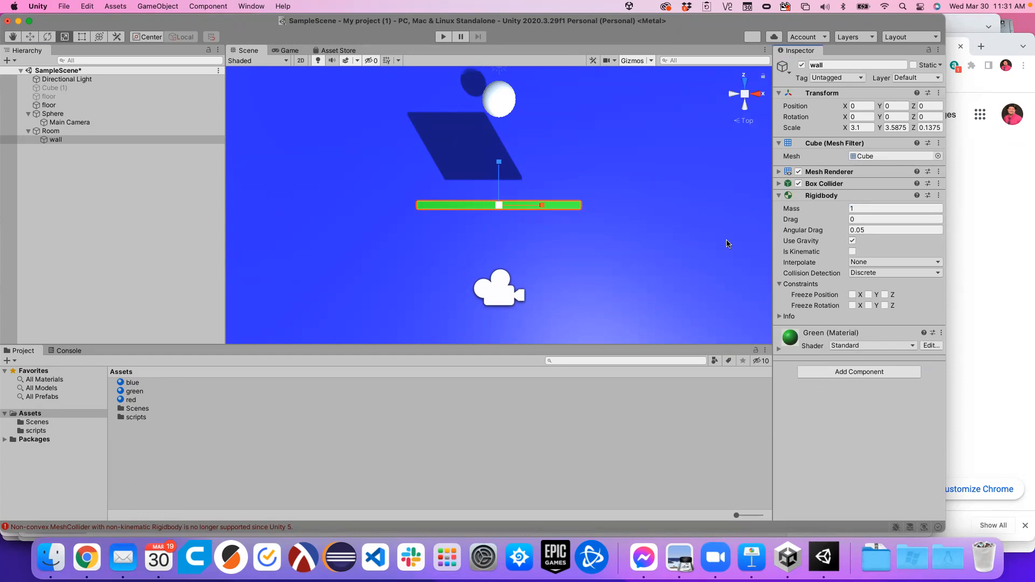
{"action": "left_click", "coordinate": [443, 36]}
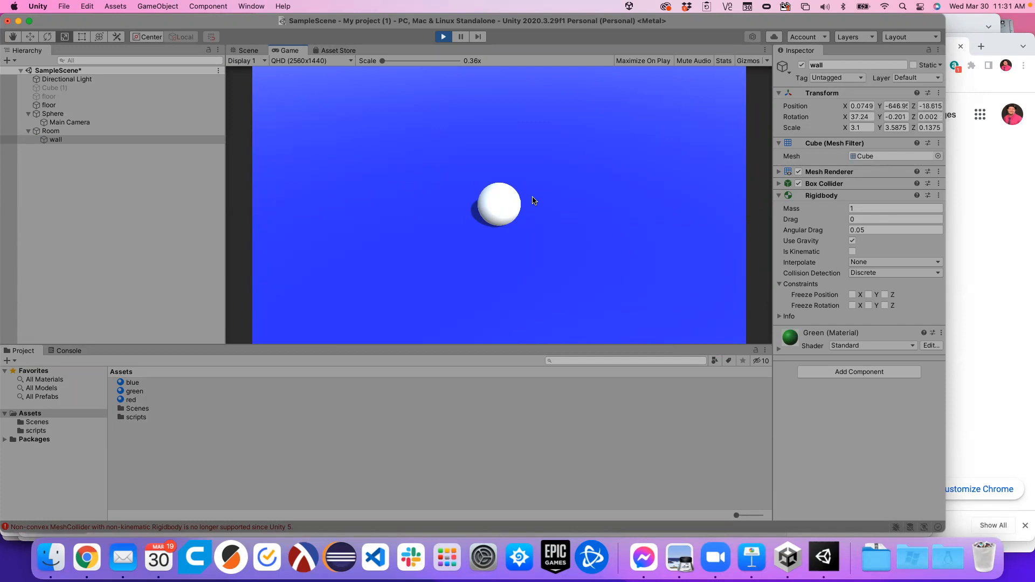
{"action": "left_click", "coordinate": [443, 37]}
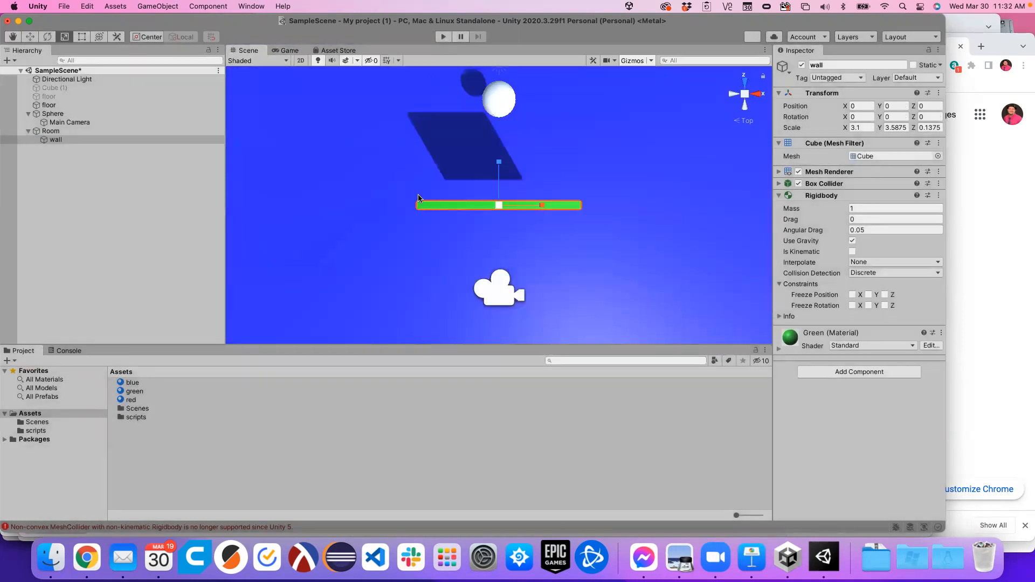
Step: Freeze the wall's Rigidbody rotation on X, Y and Z, and play-test the scene again
{"action": "left_click", "coordinate": [853, 306]}
{"action": "left_click", "coordinate": [868, 305]}
{"action": "left_click", "coordinate": [884, 305]}
{"action": "left_click", "coordinate": [445, 37]}
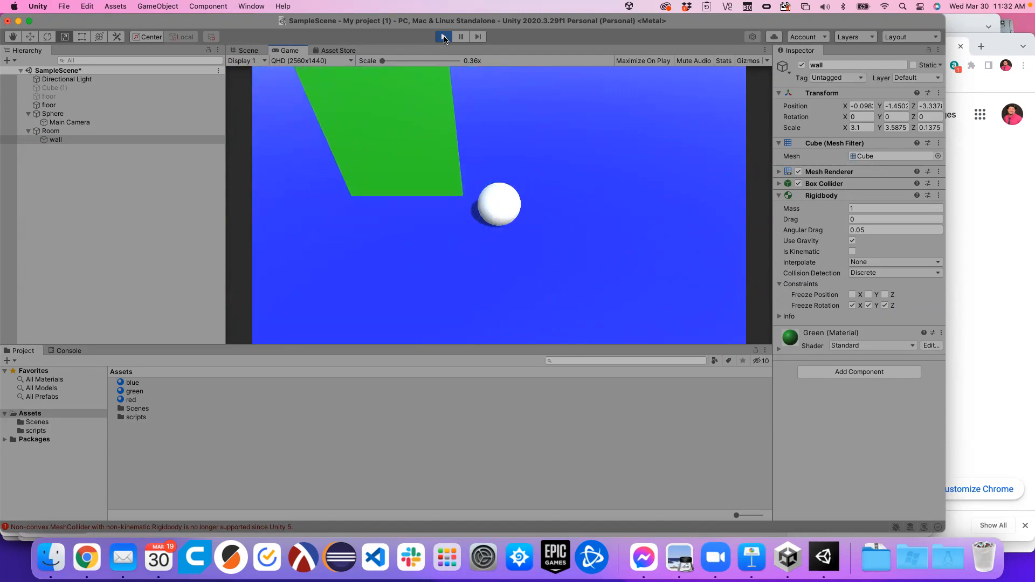
{"action": "left_click", "coordinate": [443, 37]}
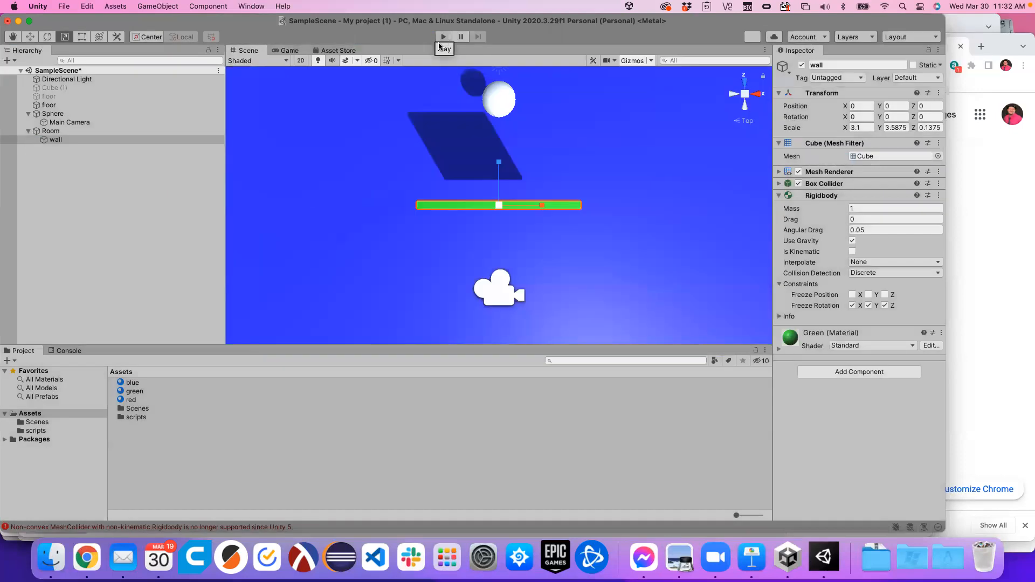
Step: Scale the wall's height down to about 2.33 on Y, working from the right-side view, and run the game to test it
{"action": "left_click", "coordinate": [760, 95]}
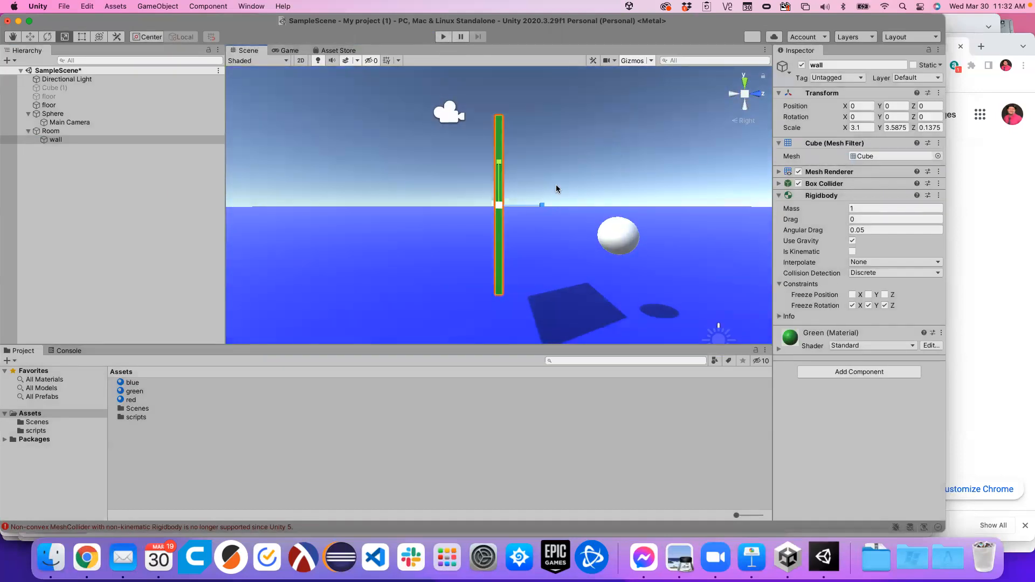
{"action": "scroll", "coordinate": [556, 188], "scroll_direction": "down", "scroll_amount": 15}
{"action": "scroll", "coordinate": [556, 188], "scroll_direction": "up", "scroll_amount": 10}
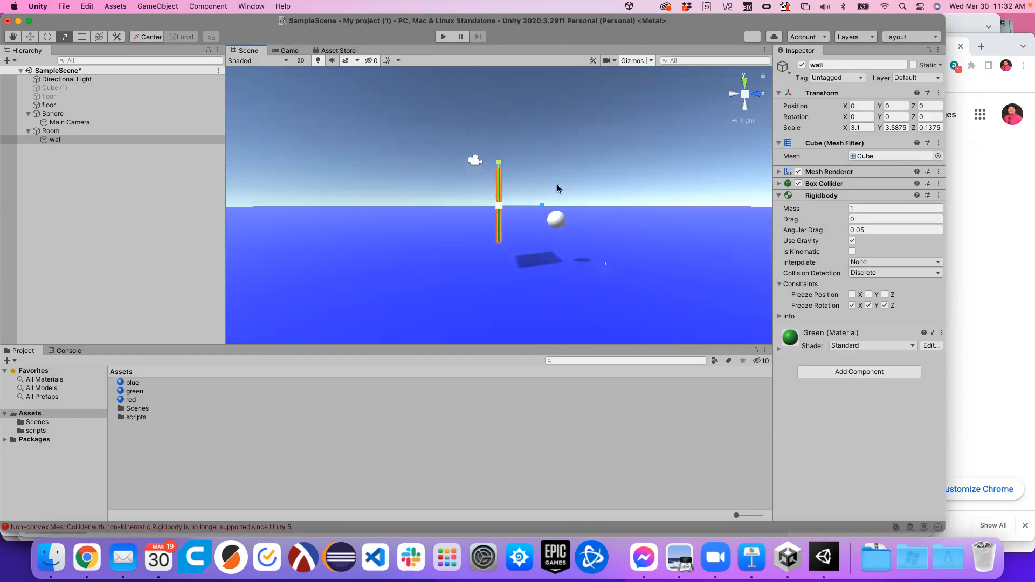
{"action": "left_click_drag", "start_coordinate": [499, 166], "coordinate": [497, 181]}
{"action": "left_click", "coordinate": [446, 36]}
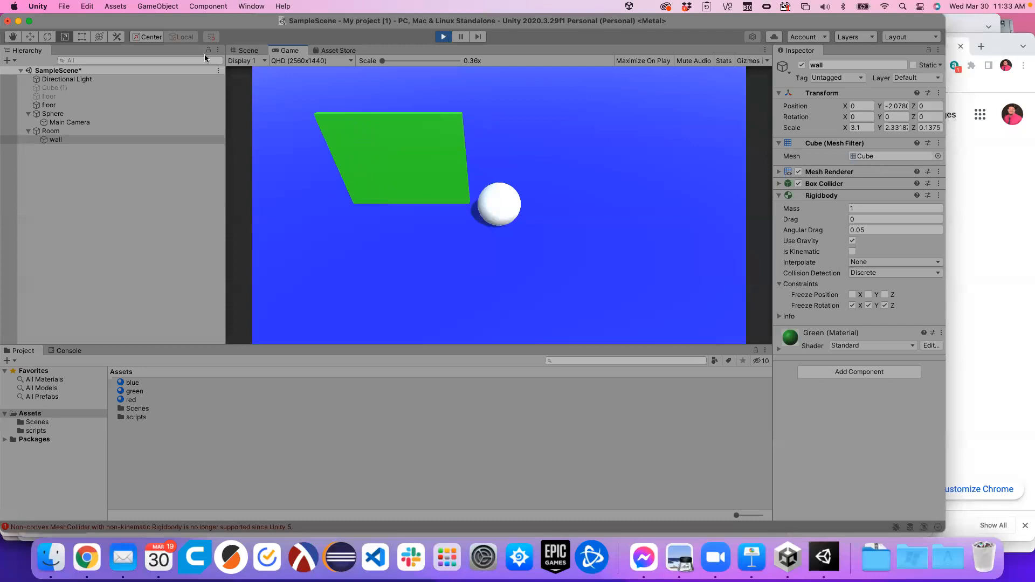
Step: Try to duplicate the wall while the game is running, and stop play mode
{"action": "left_click", "coordinate": [57, 139]}
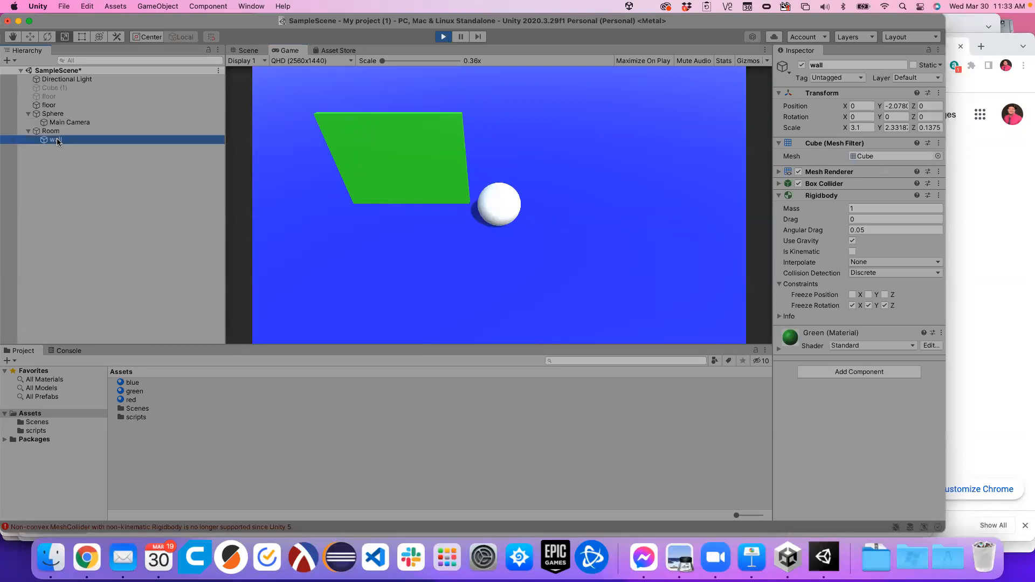
{"action": "key", "text": "super+d"}
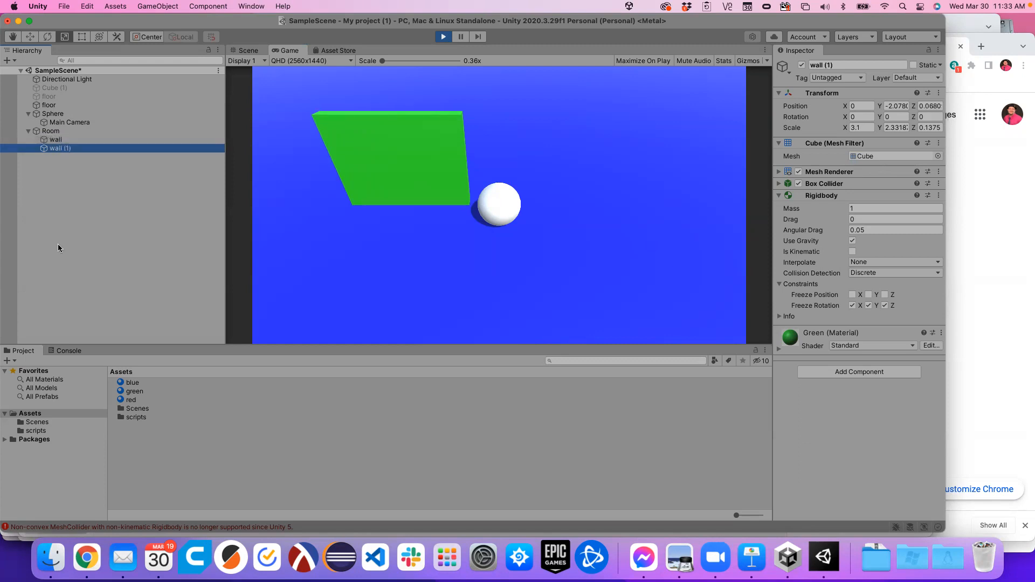
{"action": "right_click", "coordinate": [54, 140]}
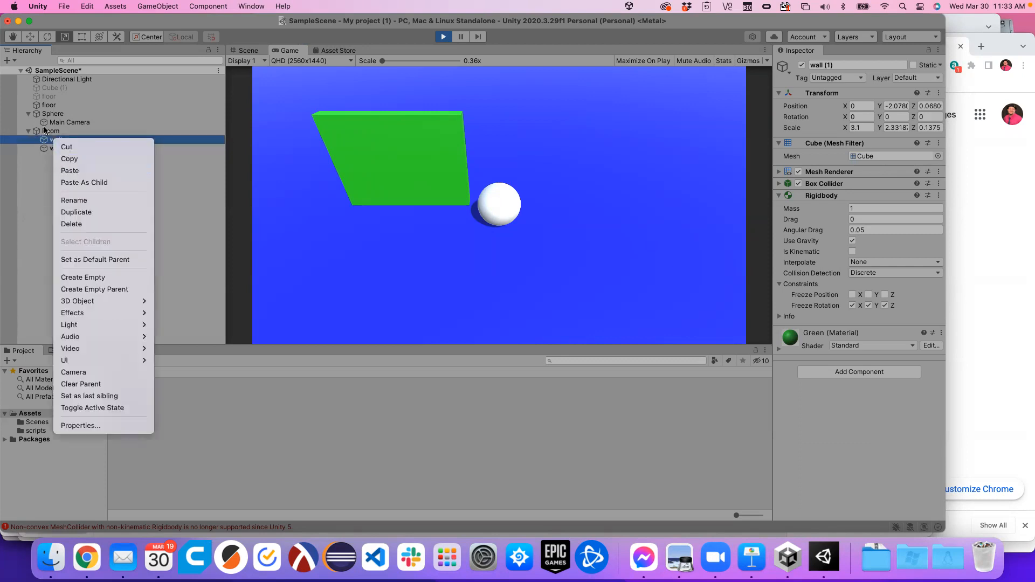
{"action": "left_click", "coordinate": [37, 182]}
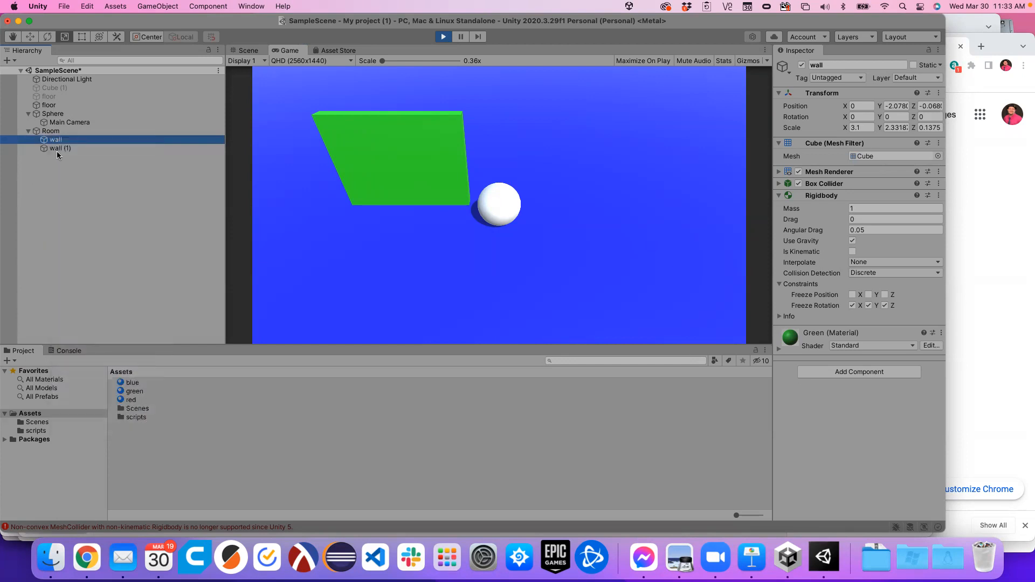
{"action": "left_click", "coordinate": [56, 149]}
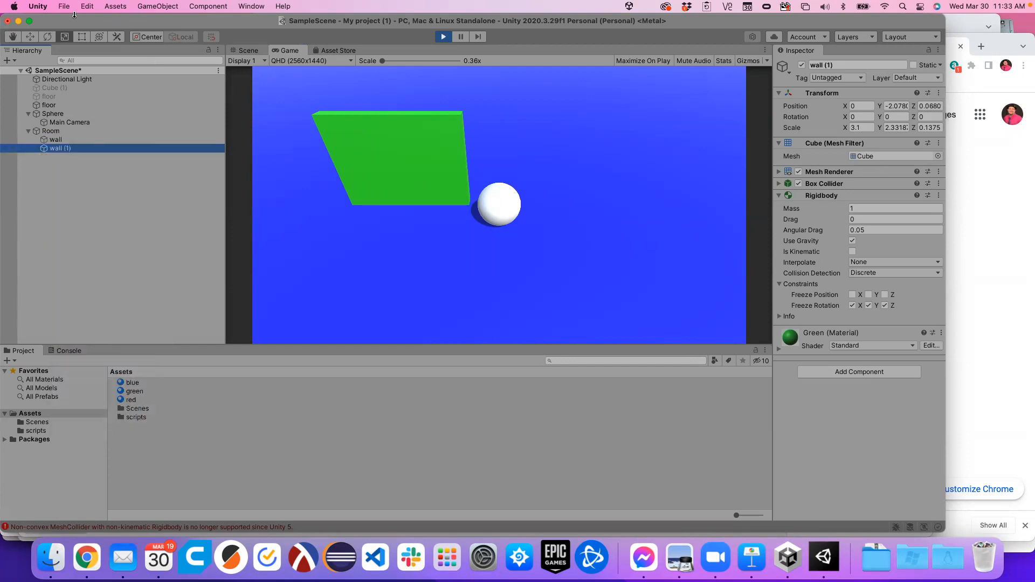
{"action": "left_click", "coordinate": [30, 36]}
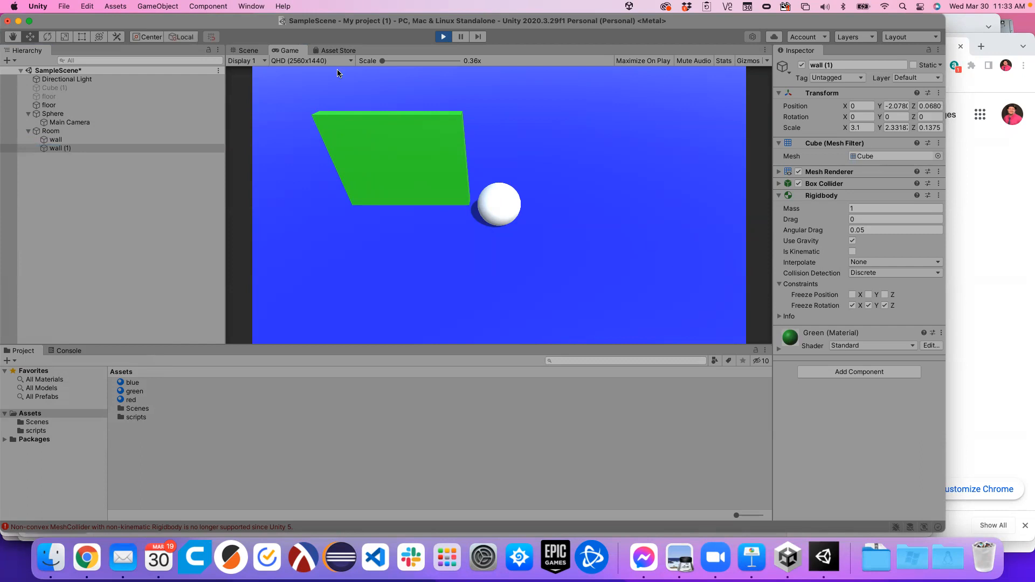
{"action": "left_click", "coordinate": [46, 149]}
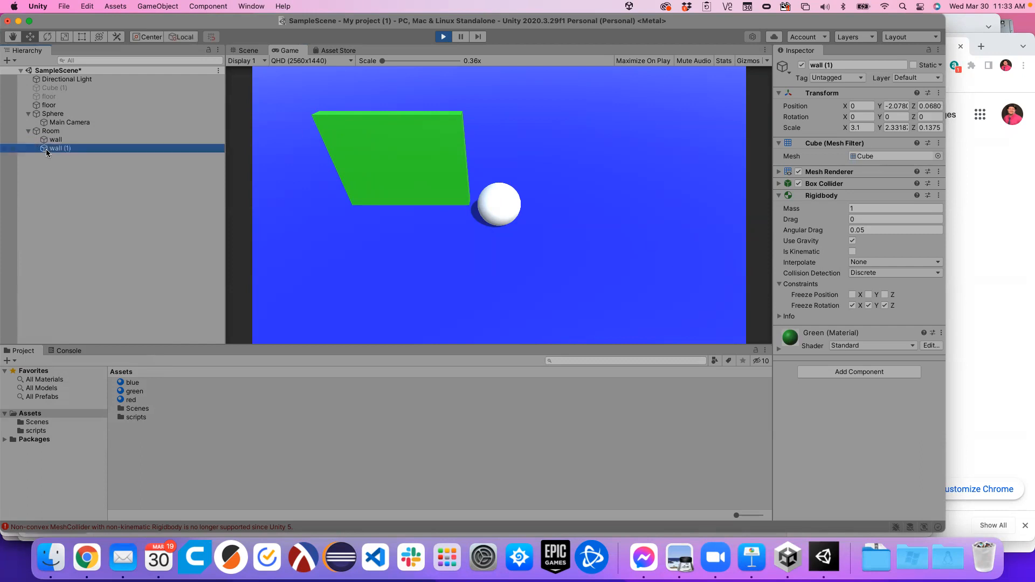
{"action": "left_click", "coordinate": [443, 37]}
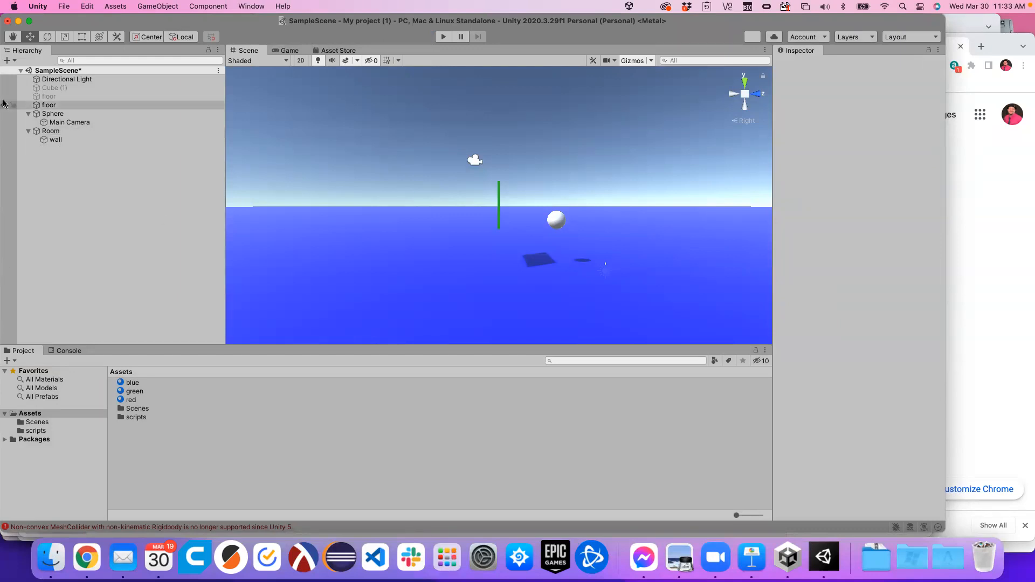
Step: Duplicate the wall under Room and move the copy along X to about -4.66, working from the front view
{"action": "left_click", "coordinate": [48, 140]}
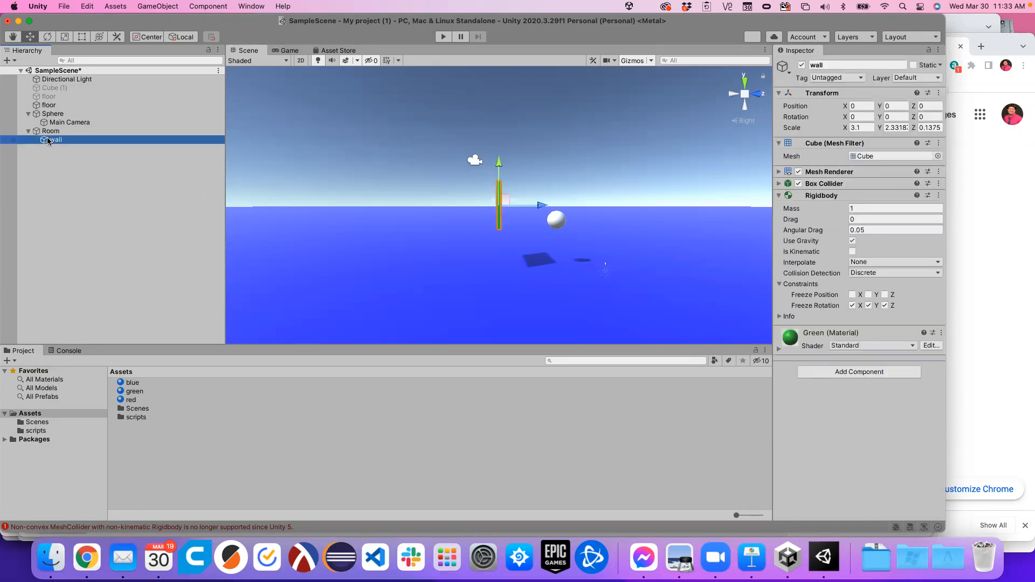
{"action": "key", "text": "cmd+d"}
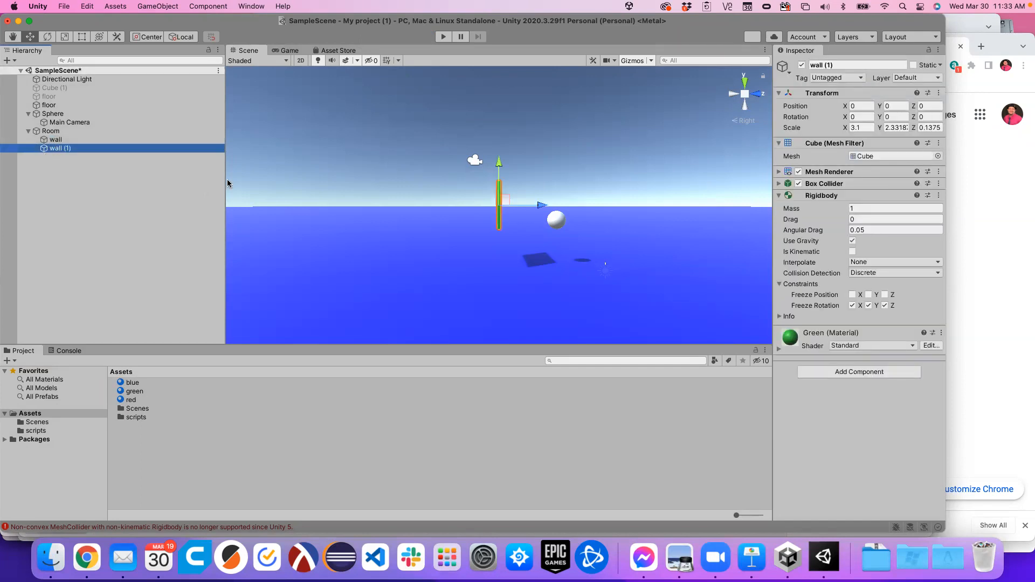
{"action": "double_click", "coordinate": [44, 149]}
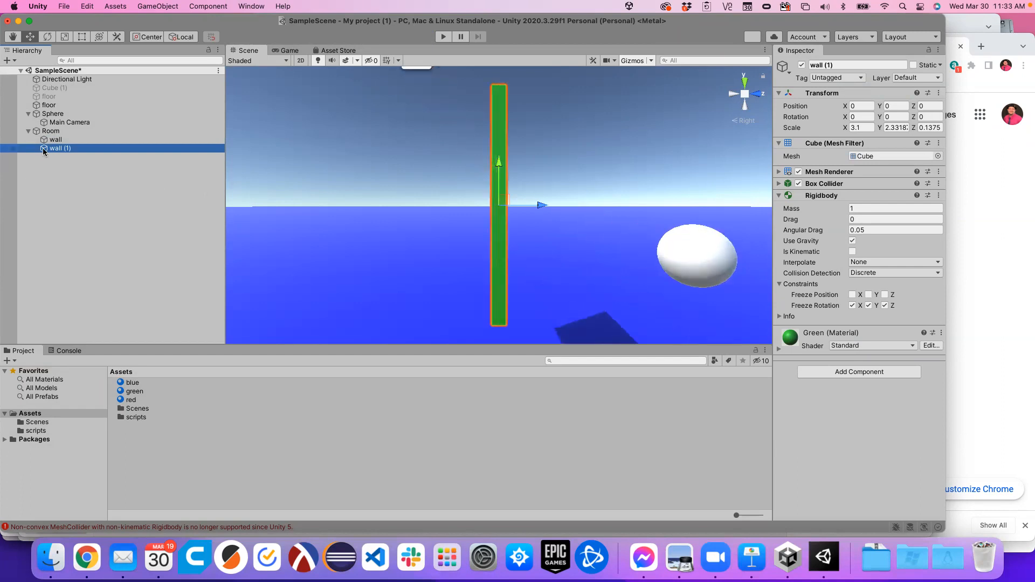
{"action": "left_click", "coordinate": [756, 94]}
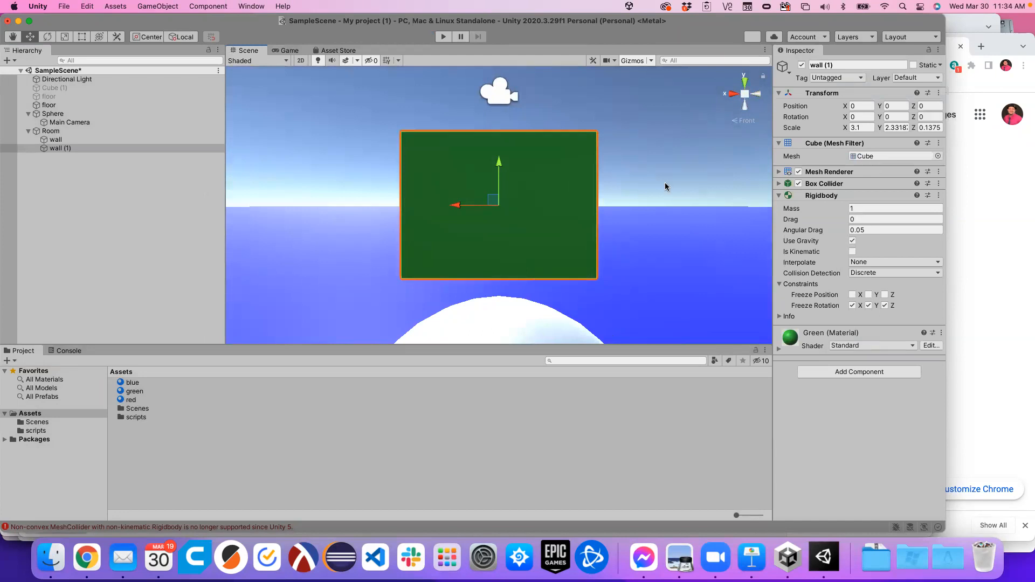
{"action": "scroll", "coordinate": [683, 213], "scroll_direction": "down", "scroll_amount": 5}
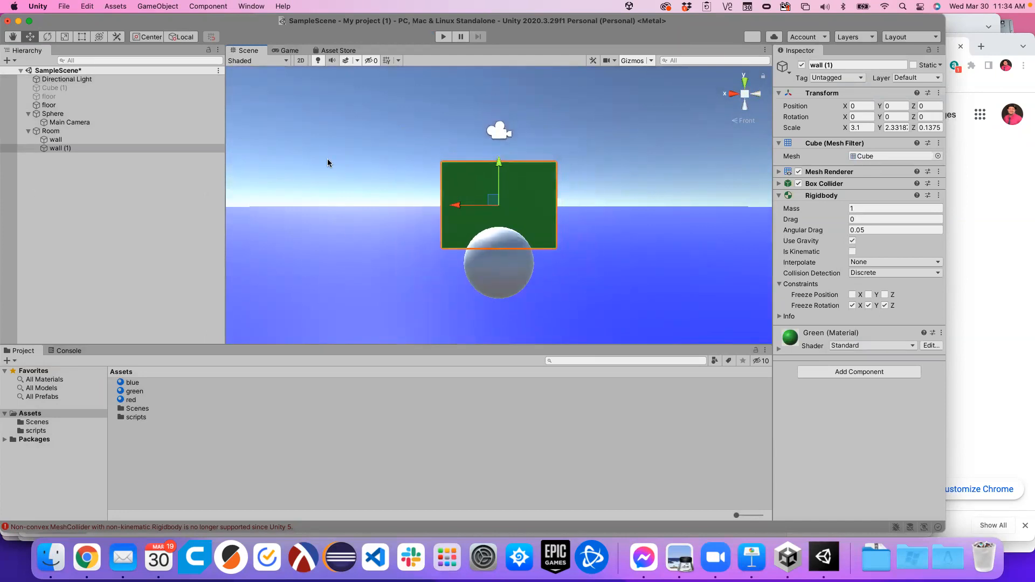
{"action": "left_click_drag", "start_coordinate": [457, 205], "coordinate": [627, 210]}
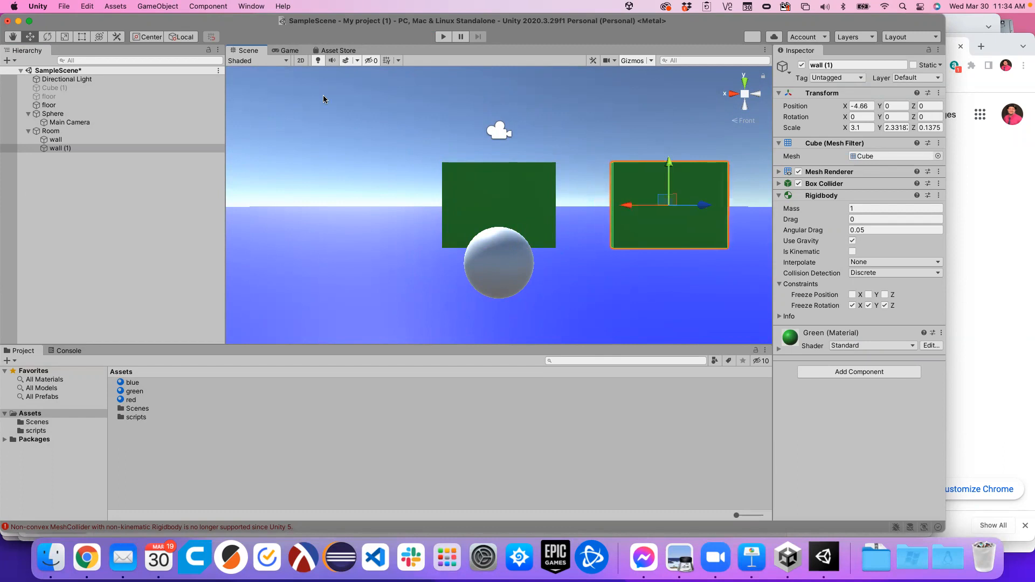
Step: Run the game and steer the sphere around and between the two green walls to test them
{"action": "left_click", "coordinate": [443, 37]}
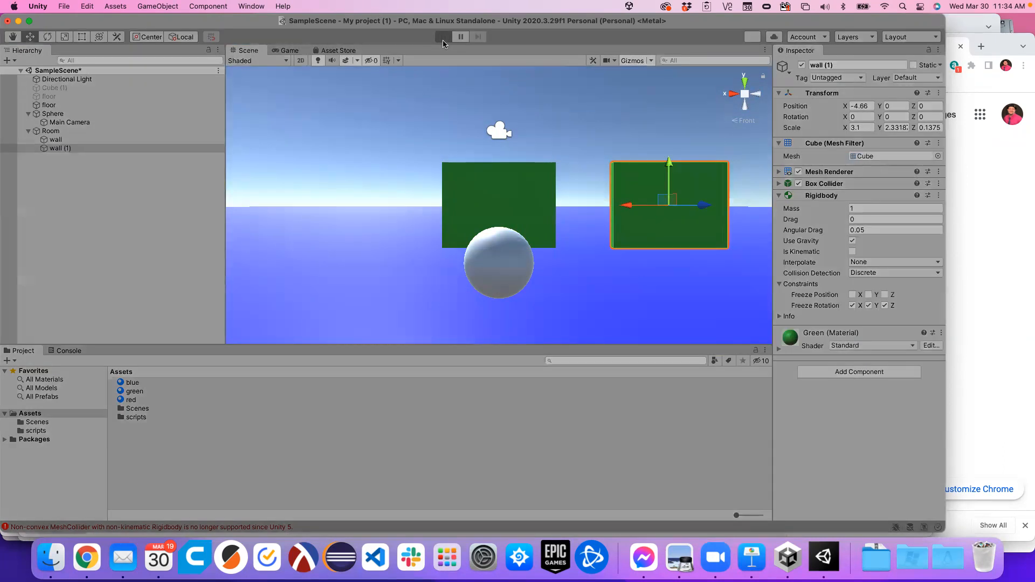
{"action": "key", "text": "Left"}
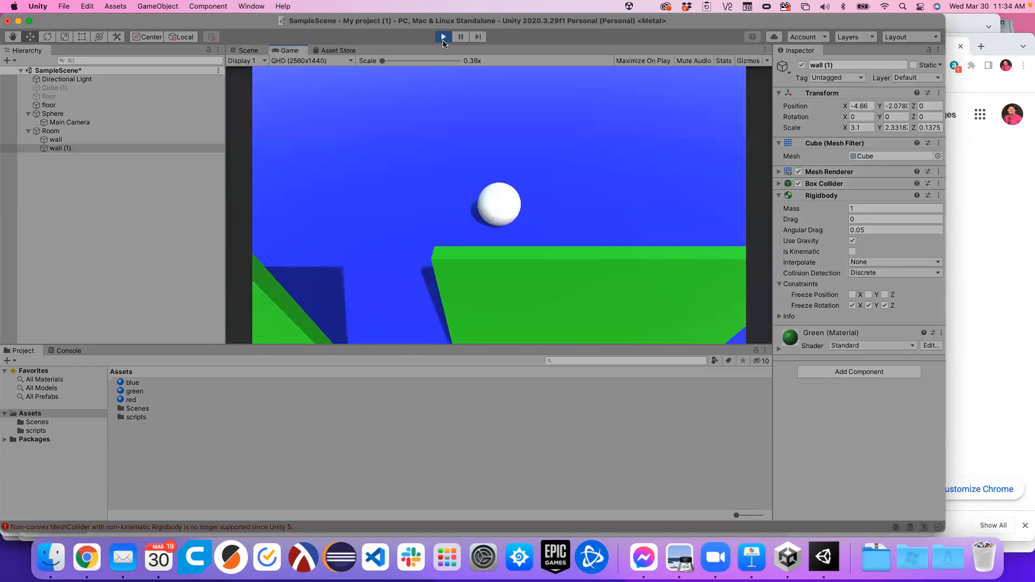
{"action": "key", "text": "Down"}
{"action": "key", "text": "Right"}
{"action": "key", "text": "Down"}
{"action": "key", "text": "Left"}
{"action": "key", "text": "Down"}
{"action": "key", "text": "Down"}
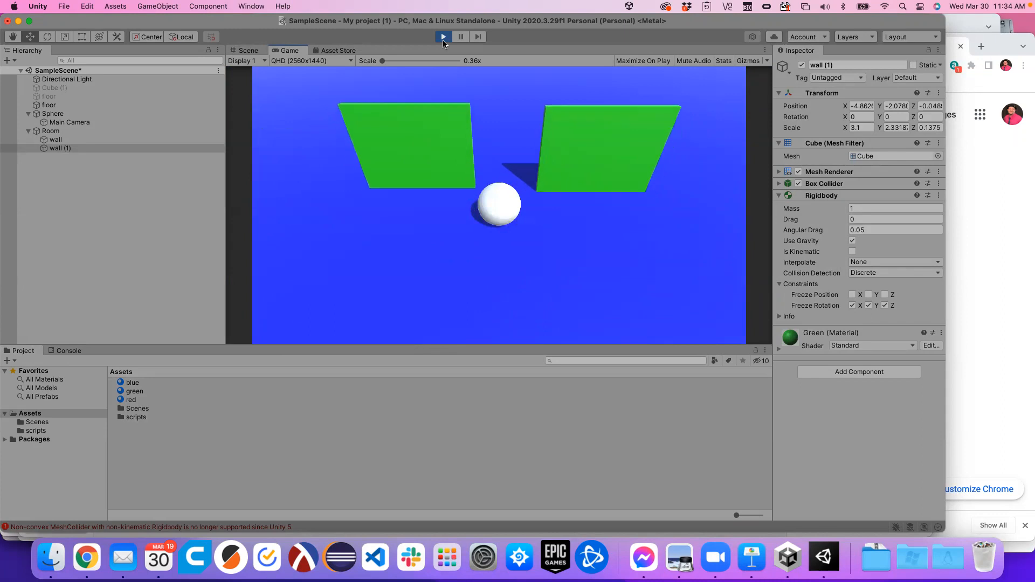
{"action": "key", "text": "Left"}
{"action": "key", "text": "Right"}
{"action": "key", "text": "Left"}
{"action": "key", "text": "Right"}
{"action": "key", "text": "Left"}
{"action": "key", "text": "Left"}
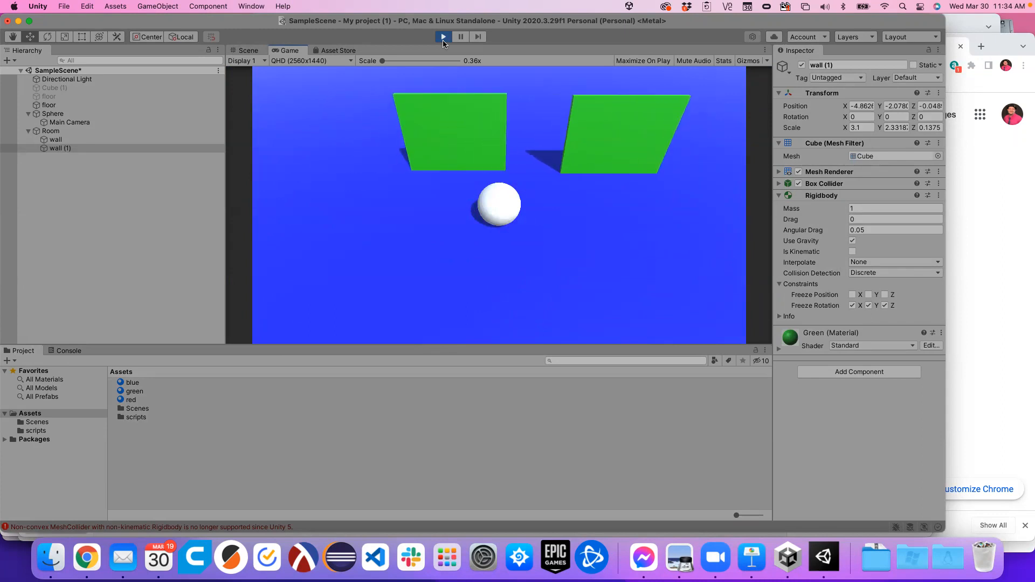
{"action": "key", "text": "Right"}
{"action": "key", "text": "Up"}
{"action": "key", "text": "Left"}
{"action": "key", "text": "Right"}
{"action": "key", "text": "Up"}
{"action": "key", "text": "Left"}
{"action": "key", "text": "Up"}
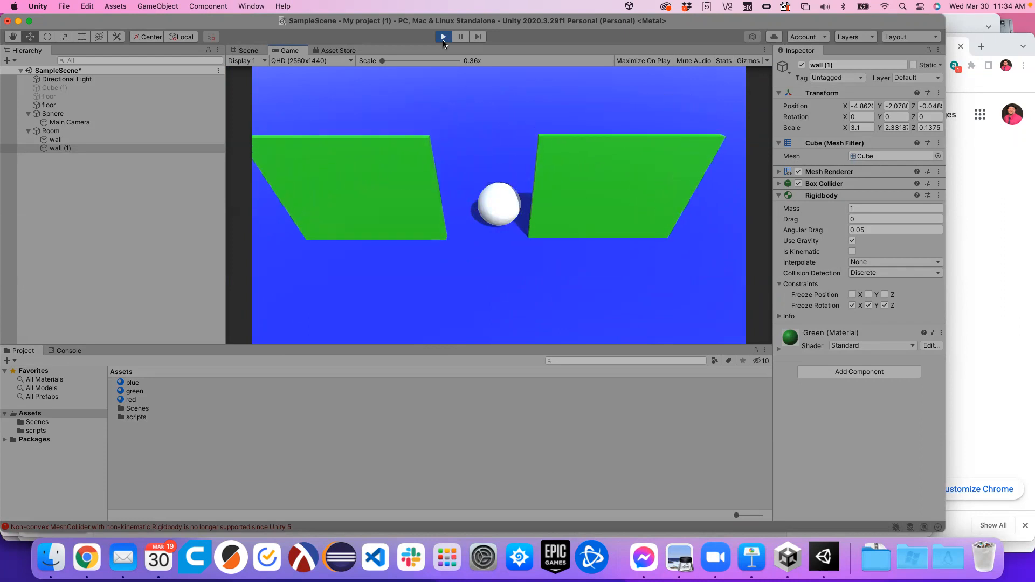
{"action": "key", "text": "Down"}
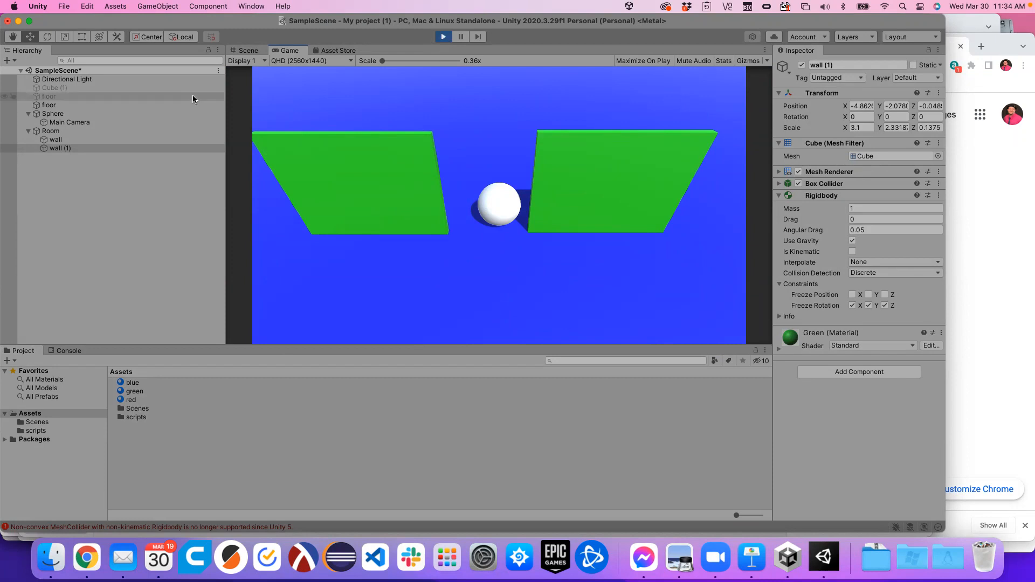
Step: Try to group both walls under a new empty object named "full wall" inside Room while the game is running
{"action": "left_click", "coordinate": [48, 148]}
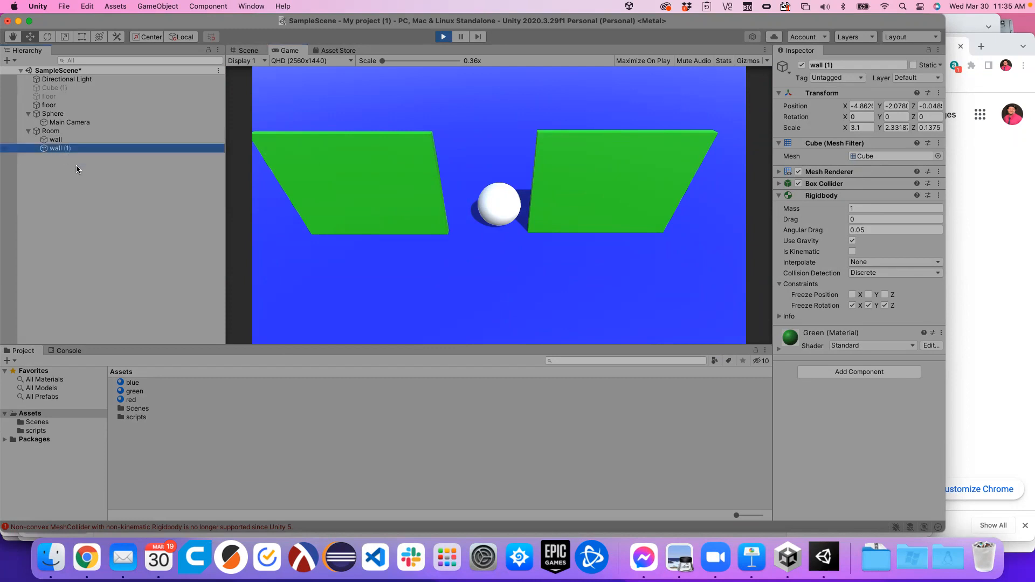
{"action": "left_click", "coordinate": [48, 133]}
{"action": "right_click", "coordinate": [48, 132]}
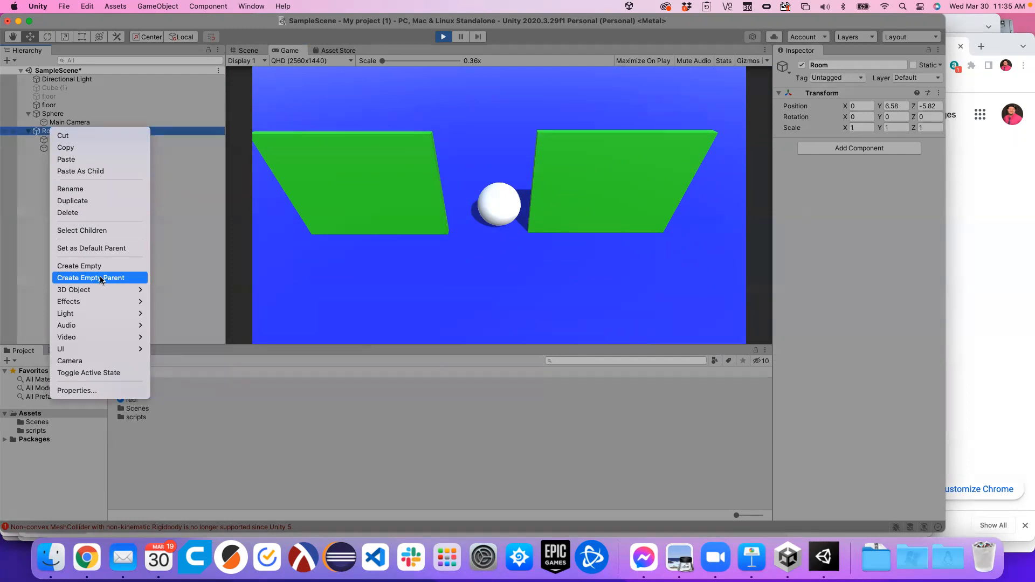
{"action": "left_click", "coordinate": [71, 266]}
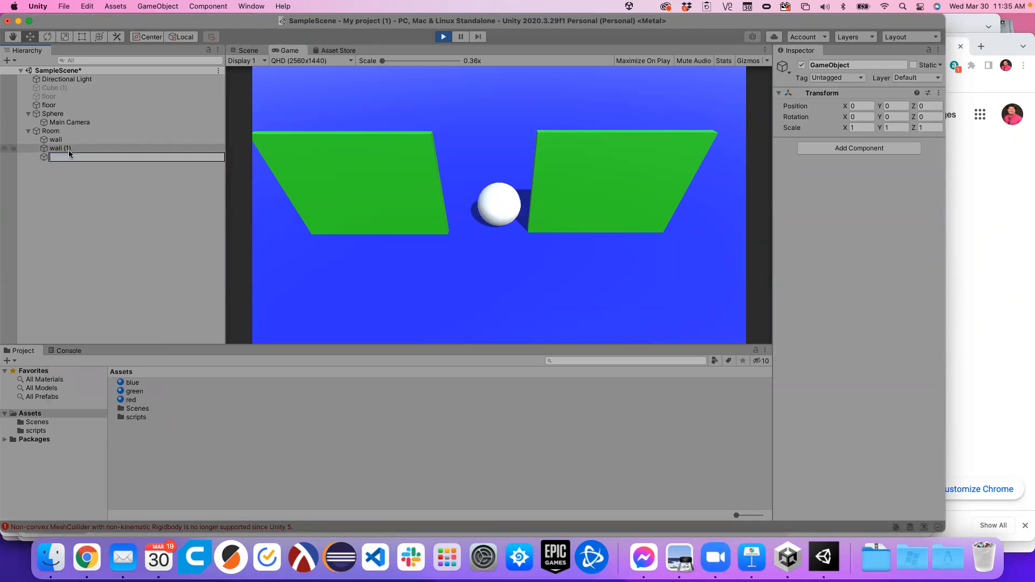
{"action": "type", "text": "full wall"}
{"action": "key", "text": "Return"}
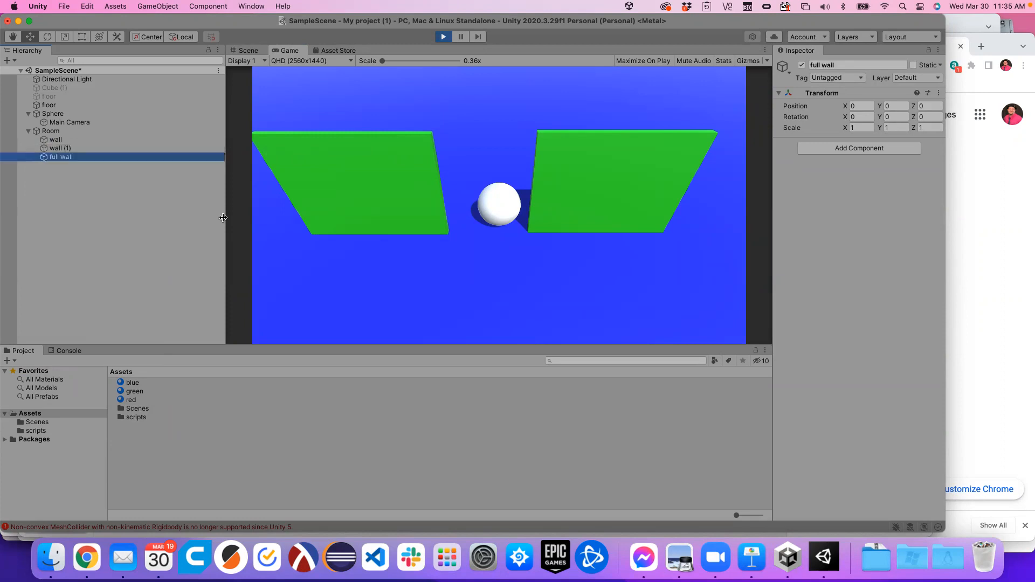
{"action": "left_click", "coordinate": [44, 151]}
{"action": "mouse_move", "coordinate": [44, 151]}
{"action": "left_mouse_down"}
{"action": "mouse_move", "coordinate": [46, 163]}
{"action": "mouse_move", "coordinate": [61, 140]}
{"action": "left_mouse_up"}
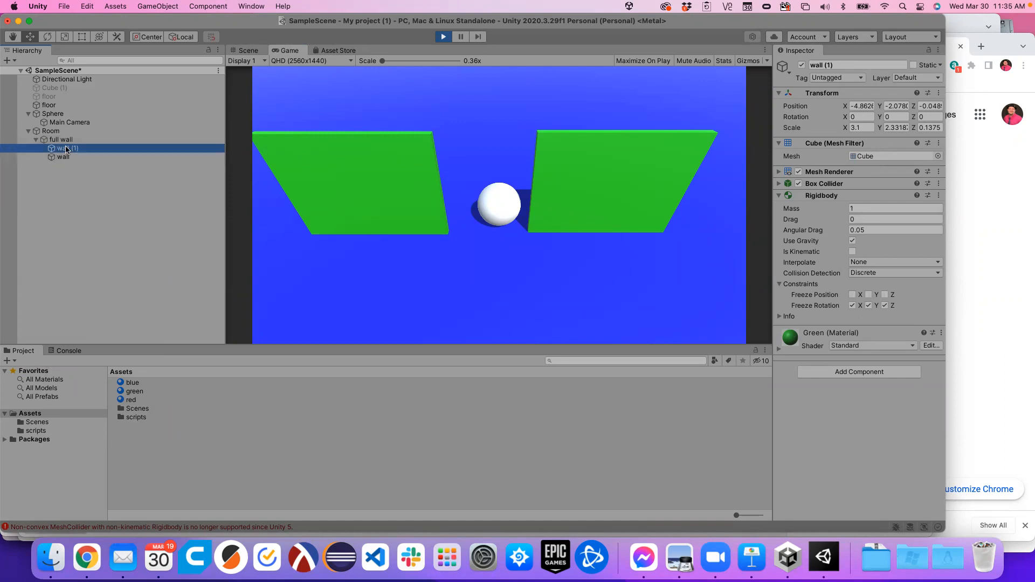
Step: Rename both walls under full wall to "panel" while the game is still running
{"action": "right_click", "coordinate": [68, 150]}
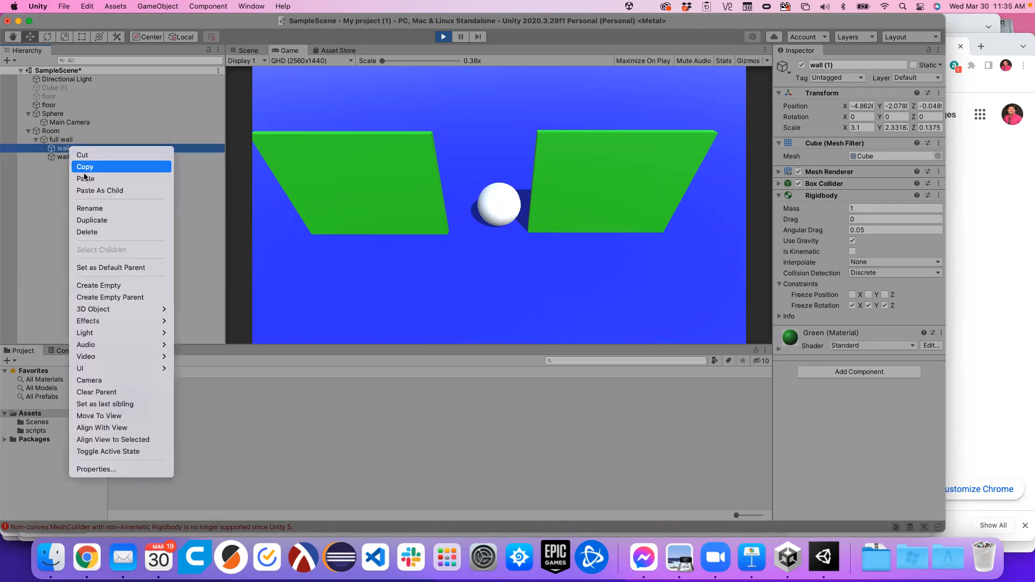
{"action": "left_click", "coordinate": [84, 209]}
{"action": "type", "text": "panel"}
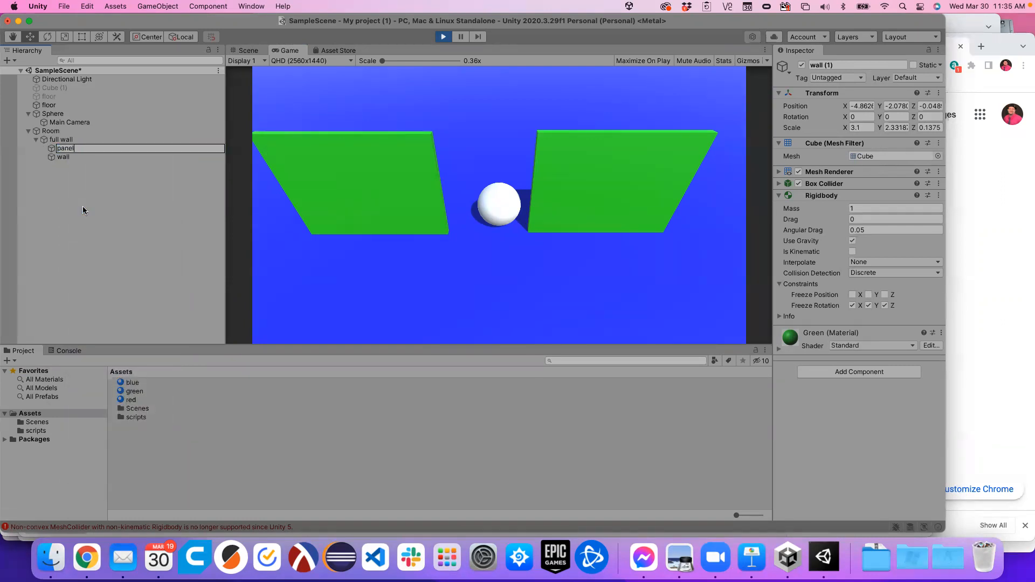
{"action": "key", "text": "Return"}
{"action": "left_click", "coordinate": [64, 157]}
{"action": "right_click", "coordinate": [63, 157]}
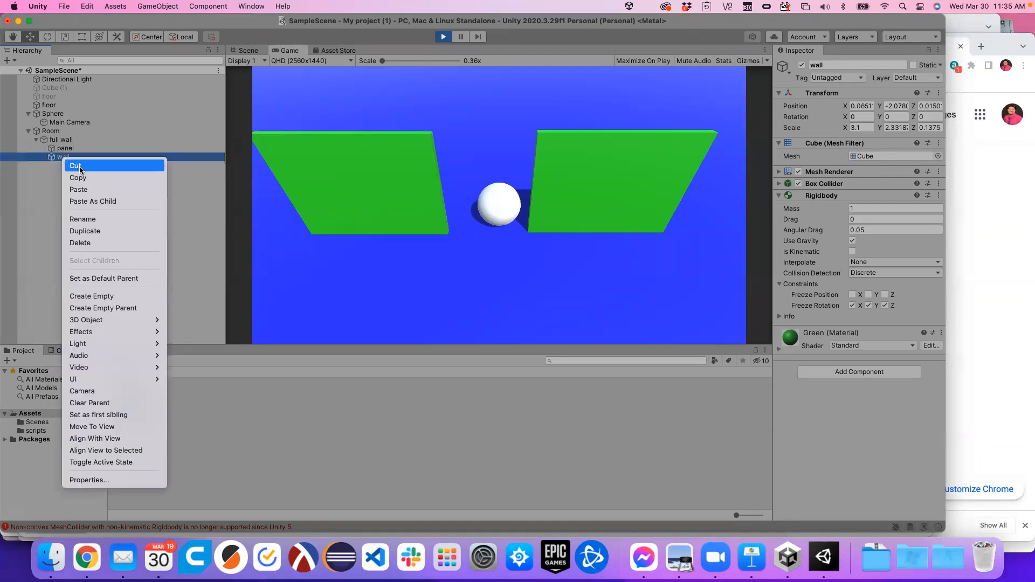
{"action": "left_click", "coordinate": [82, 219]}
{"action": "type", "text": "anel"}
{"action": "key", "text": "Return"}
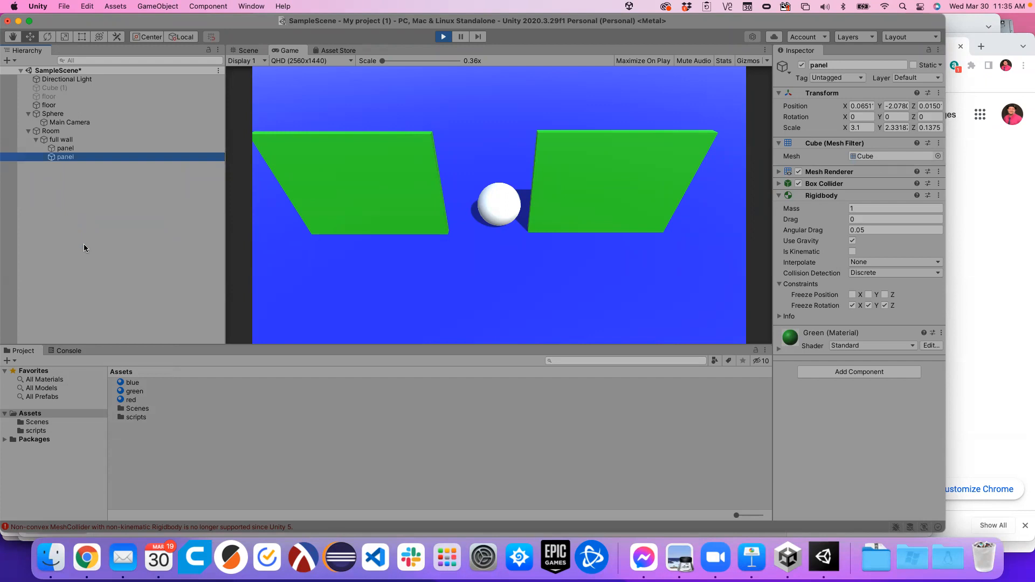
{"action": "left_click", "coordinate": [82, 208]}
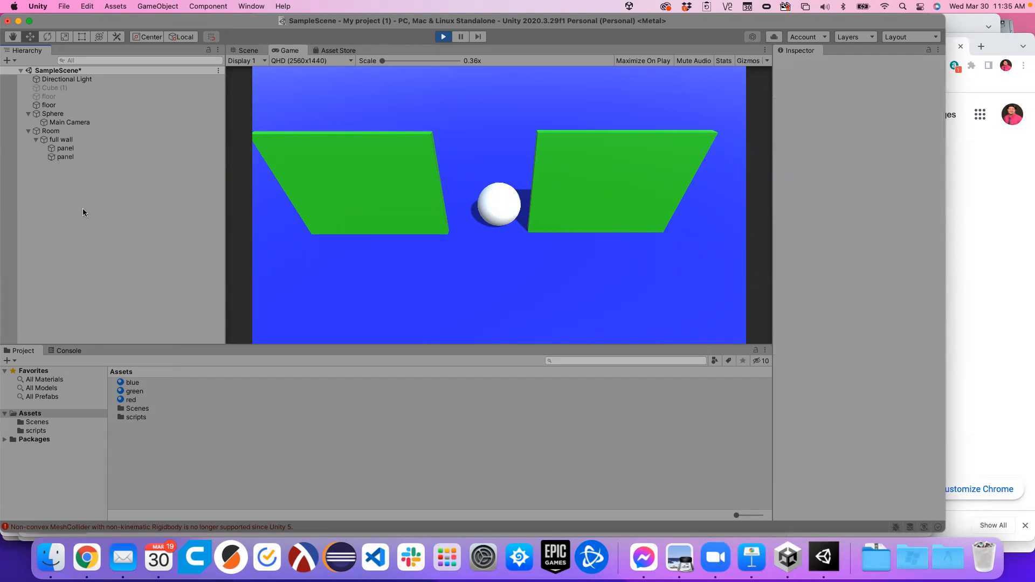
Step: Duplicate the first panel under full wall during play mode and rename the copy "door"
{"action": "left_click", "coordinate": [61, 148]}
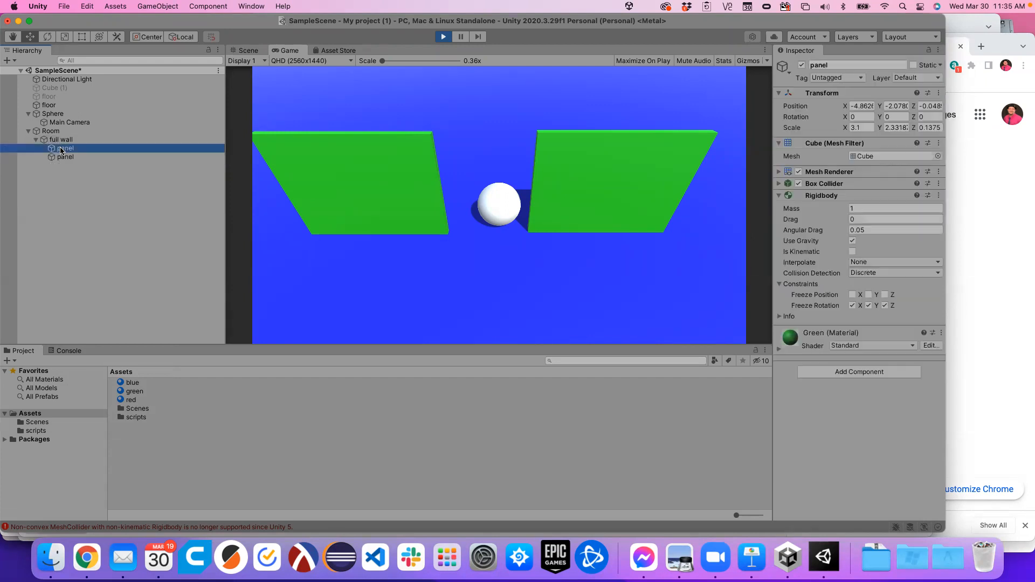
{"action": "key", "text": "super+d"}
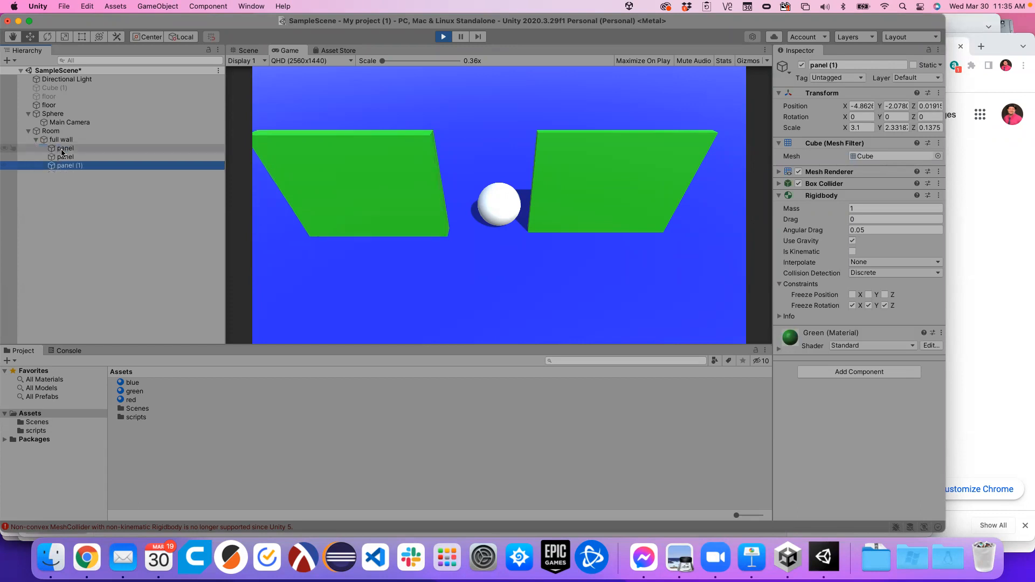
{"action": "right_click", "coordinate": [67, 166]}
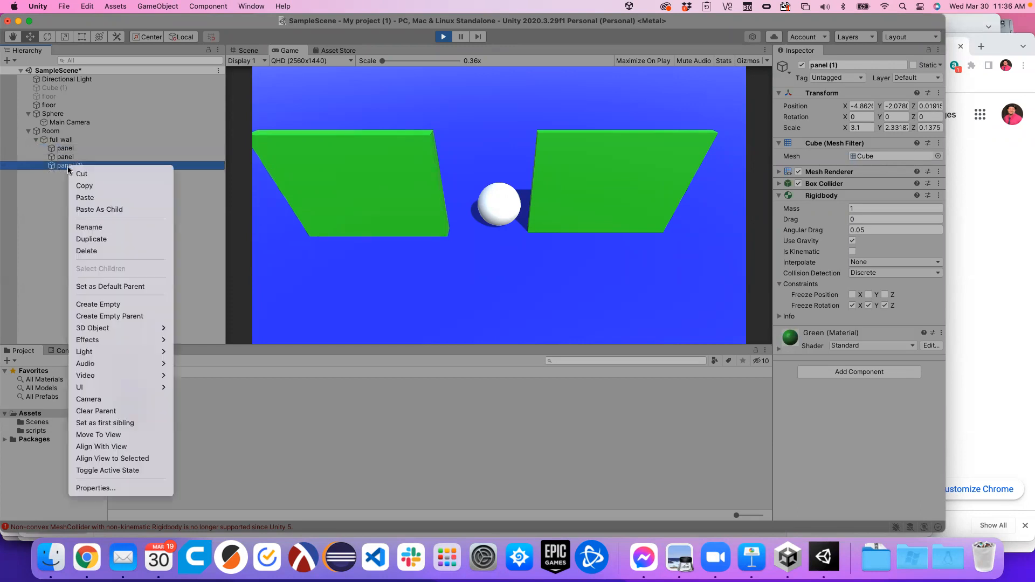
{"action": "left_click", "coordinate": [88, 228]}
{"action": "type", "text": "door"}
{"action": "key", "text": "Return"}
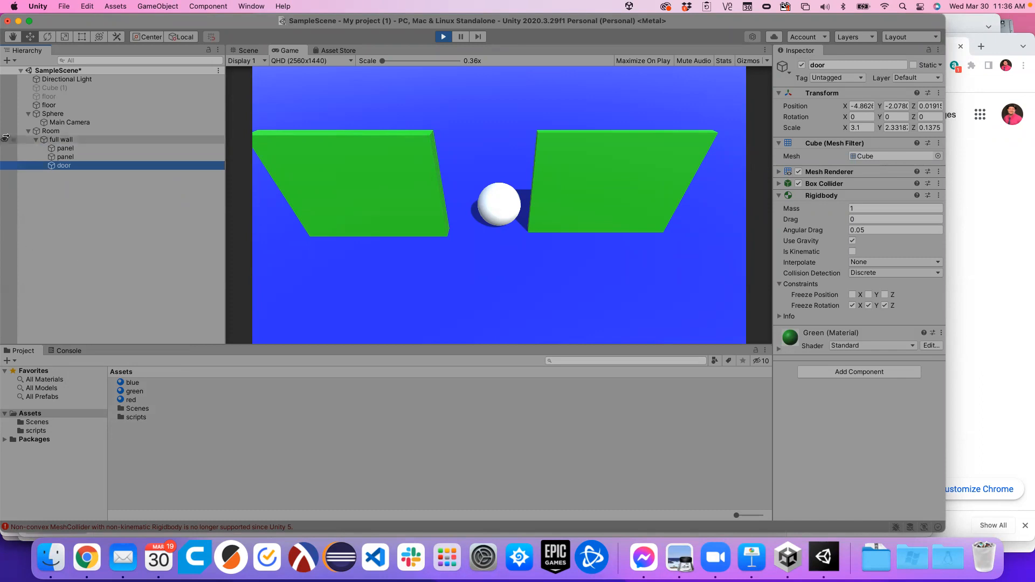
{"action": "left_click", "coordinate": [352, 130]}
{"action": "left_click", "coordinate": [66, 166]}
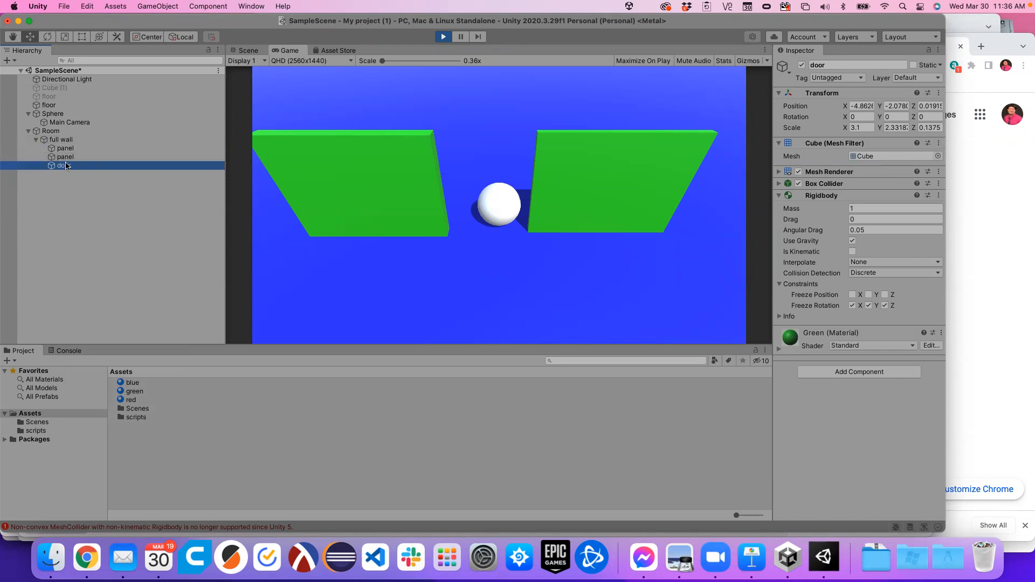
Step: Stop play mode and group both green walls under a new empty object named "wall" inside Room
{"action": "left_click", "coordinate": [444, 37]}
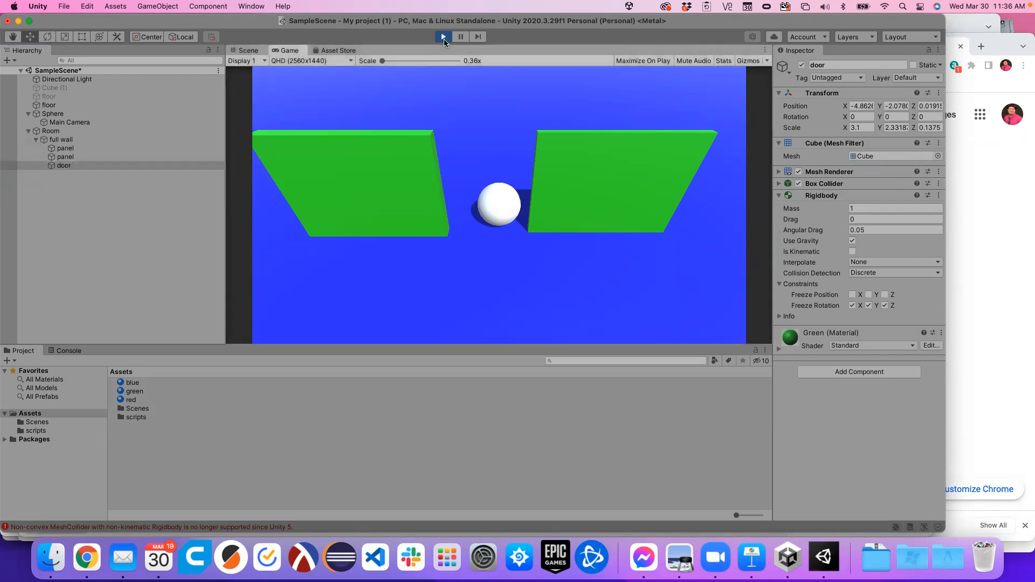
{"action": "left_click", "coordinate": [50, 132]}
{"action": "right_click", "coordinate": [50, 135]}
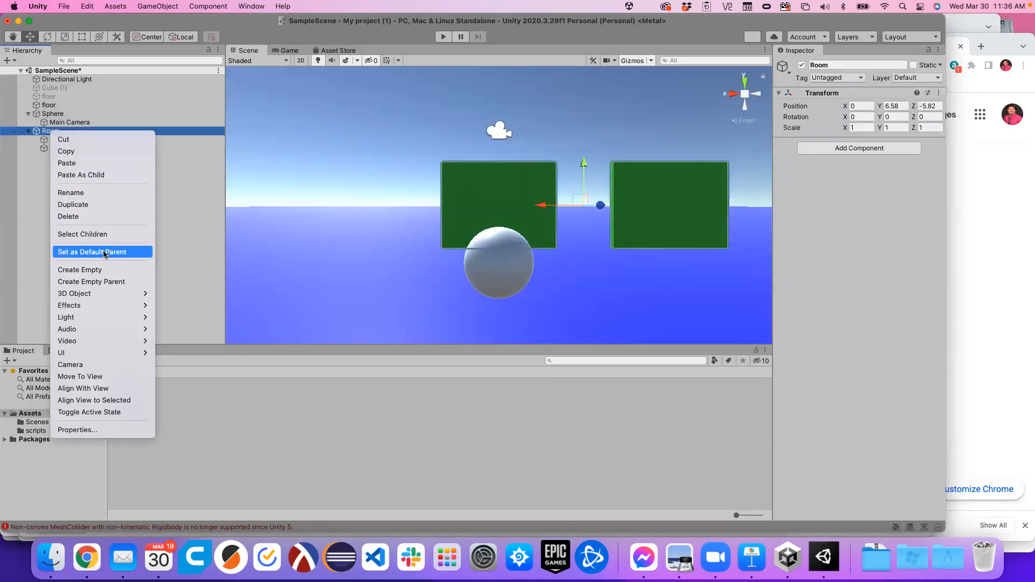
{"action": "left_click", "coordinate": [69, 270]}
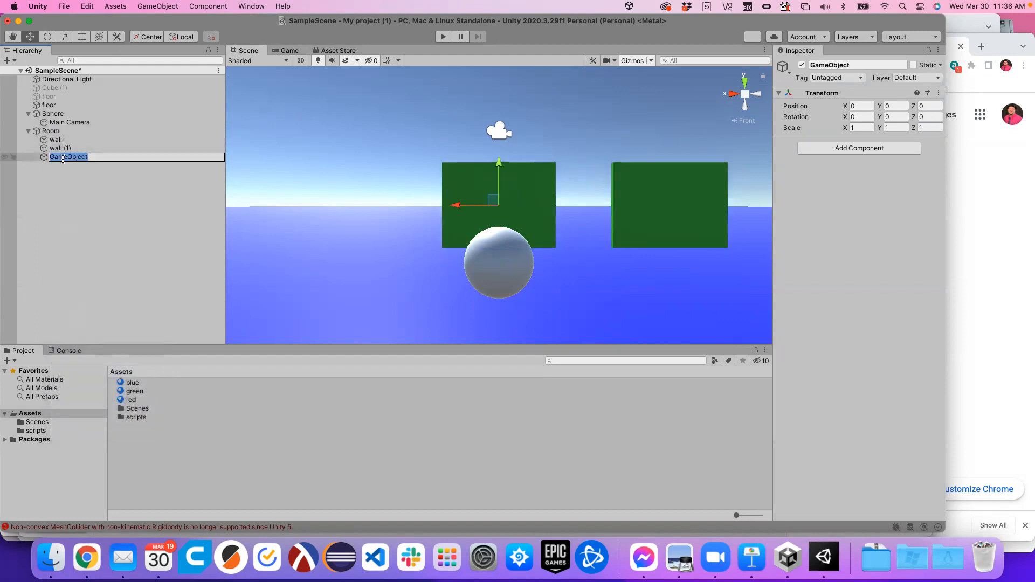
{"action": "type", "text": "wall"}
{"action": "key", "text": "Return"}
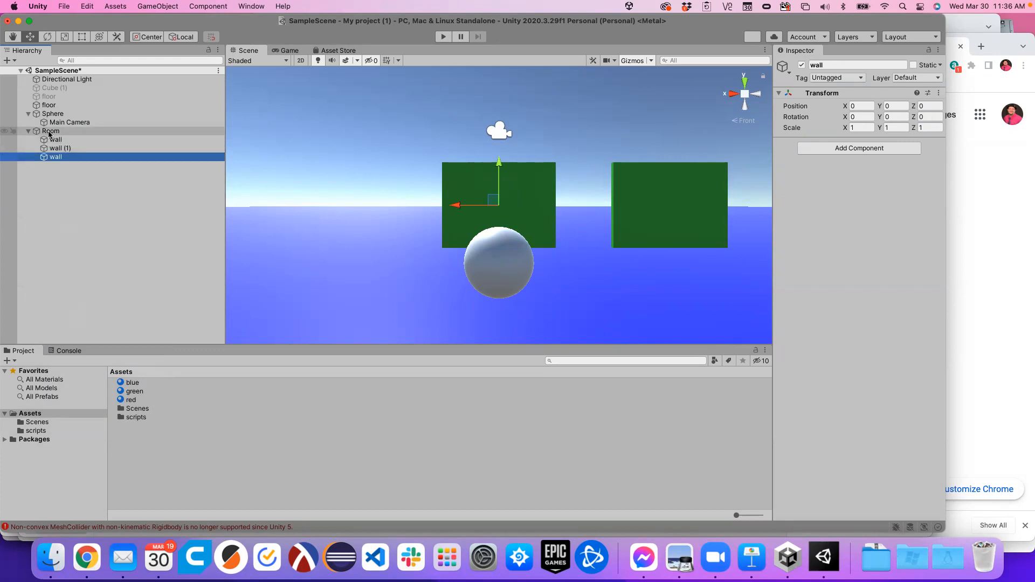
{"action": "left_click_drag", "start_coordinate": [55, 142], "coordinate": [55, 156]}
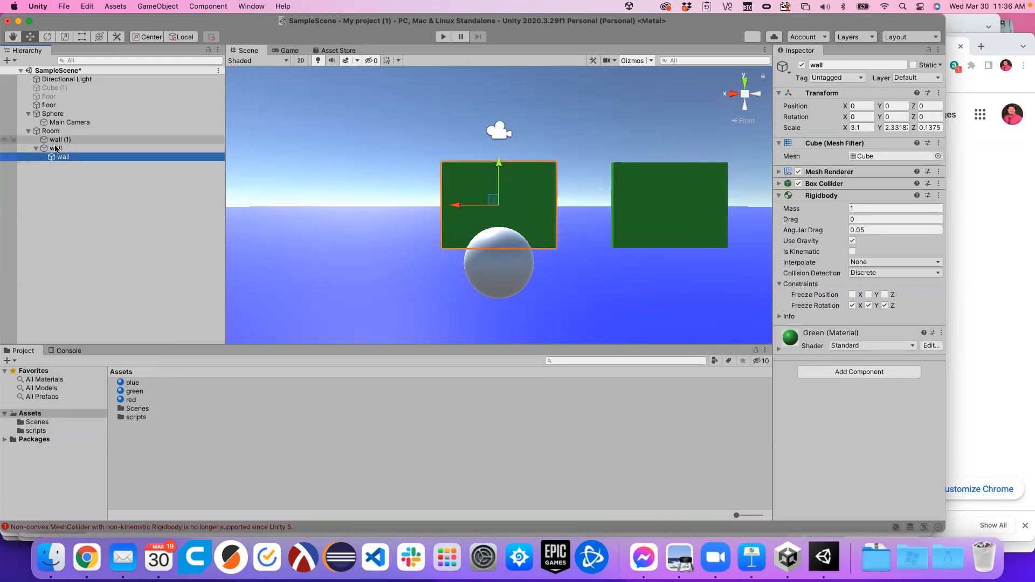
{"action": "left_click_drag", "start_coordinate": [56, 139], "coordinate": [59, 153]}
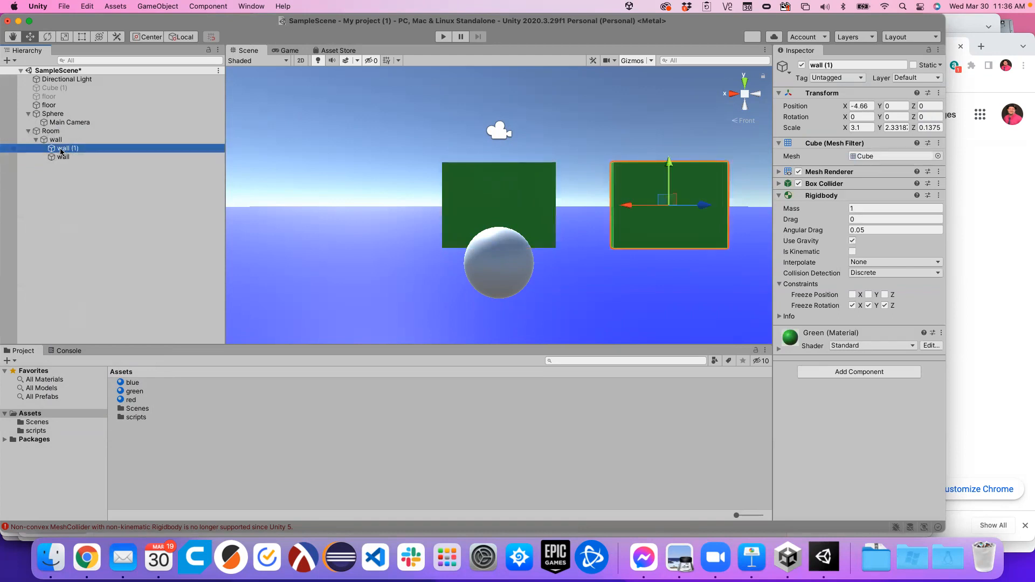
Step: Rename both green wall cubes inside the wall group to "panel"
{"action": "right_click", "coordinate": [61, 151]}
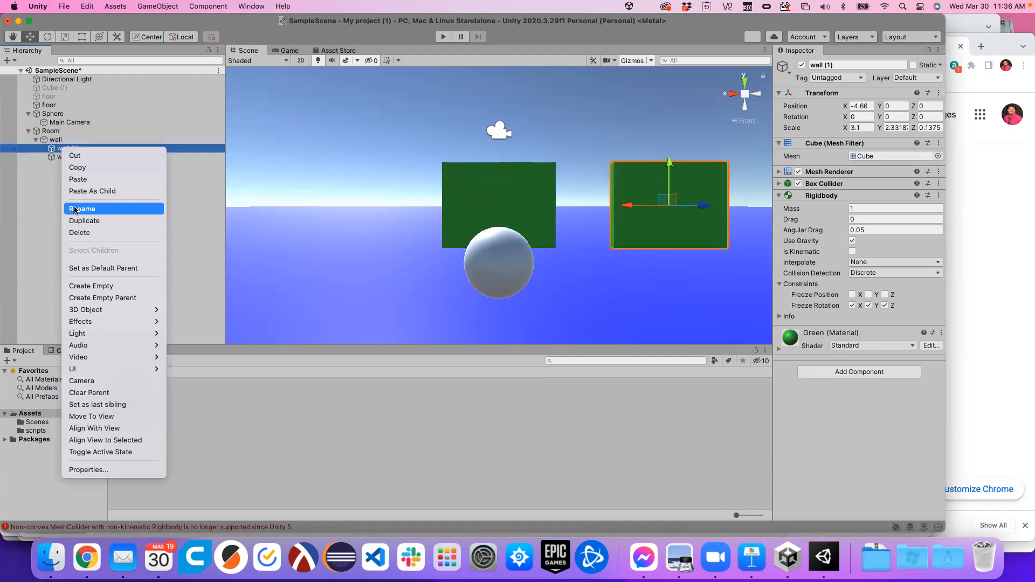
{"action": "left_click", "coordinate": [76, 209]}
{"action": "type", "text": "panel"}
{"action": "key", "text": "Return"}
{"action": "left_click", "coordinate": [70, 157]}
{"action": "right_click", "coordinate": [73, 158]}
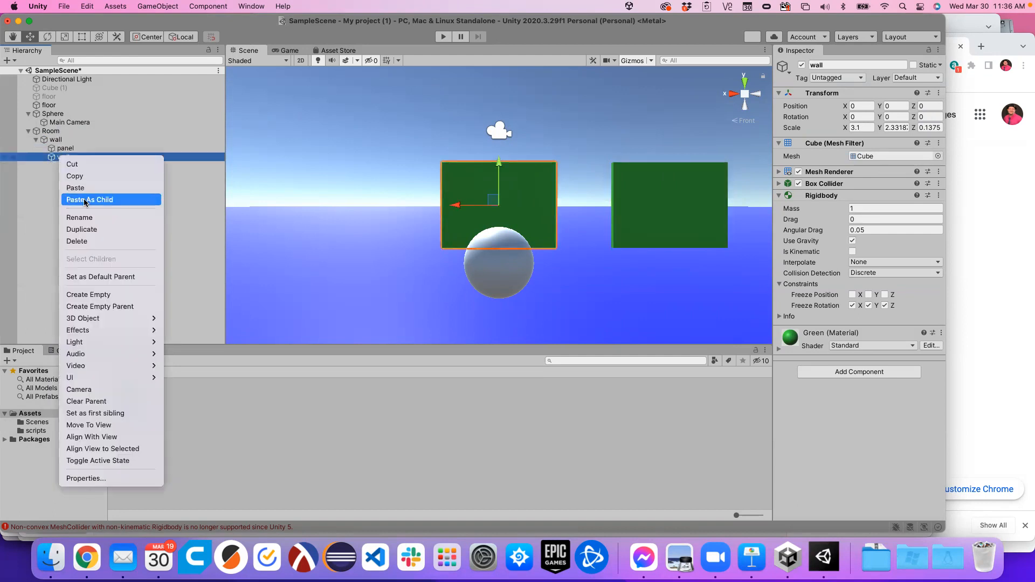
{"action": "left_click", "coordinate": [85, 217]}
{"action": "type", "text": "p"}
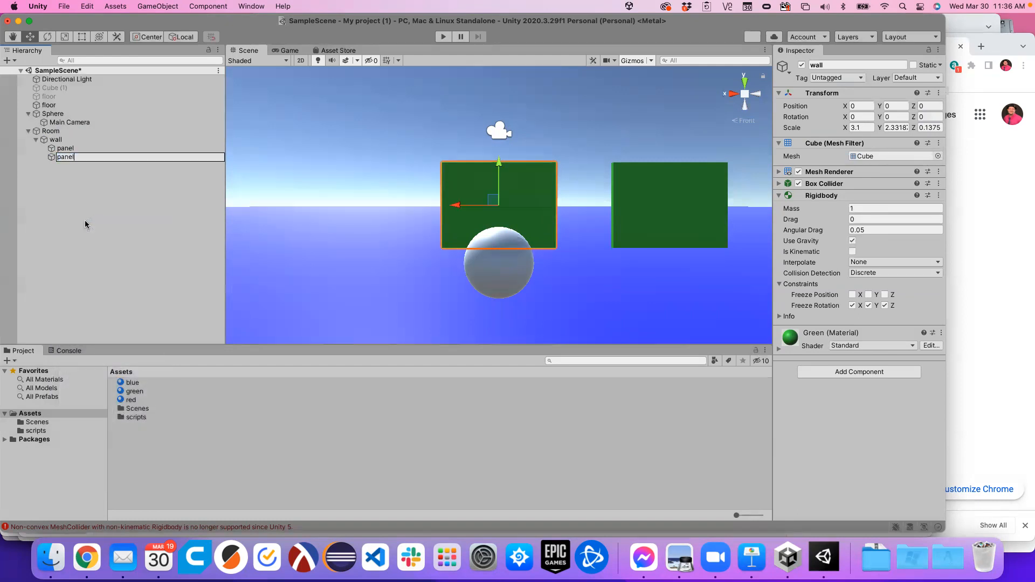
{"action": "type", "text": "anel"}
{"action": "key", "text": "Return"}
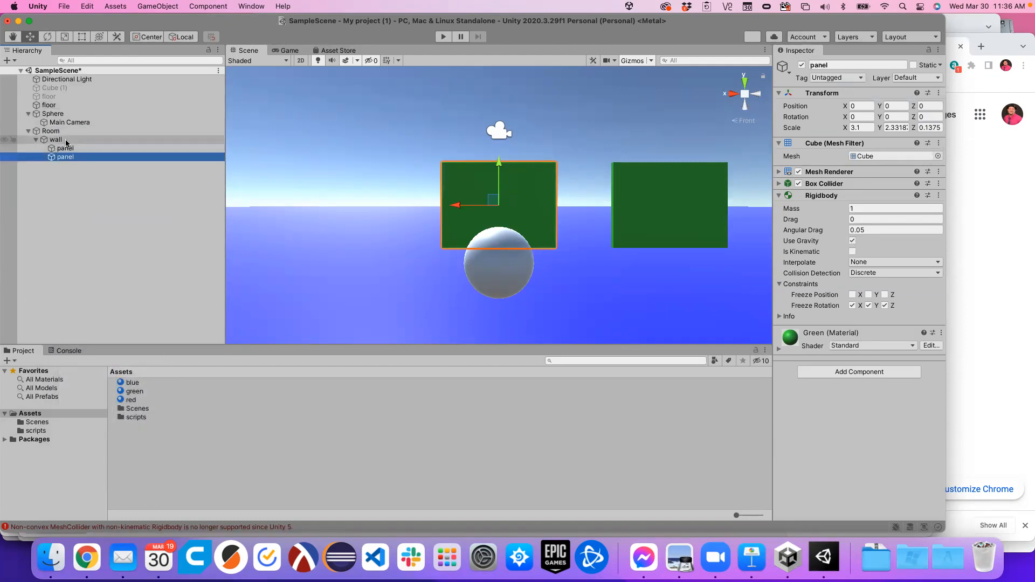
Step: Duplicate the second panel in the wall group and rename the copy "door"
{"action": "right_click", "coordinate": [63, 161]}
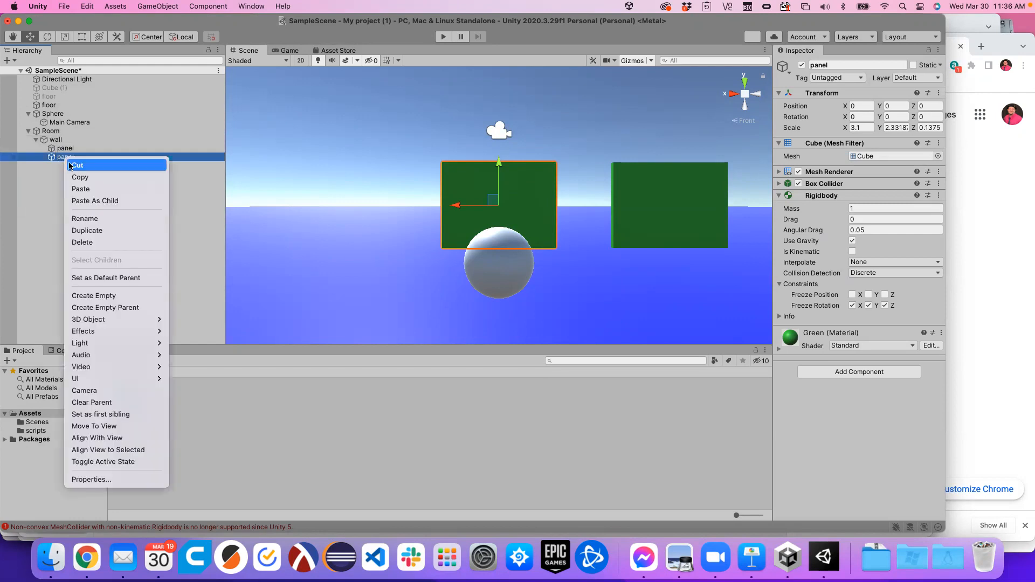
{"action": "left_click", "coordinate": [55, 167]}
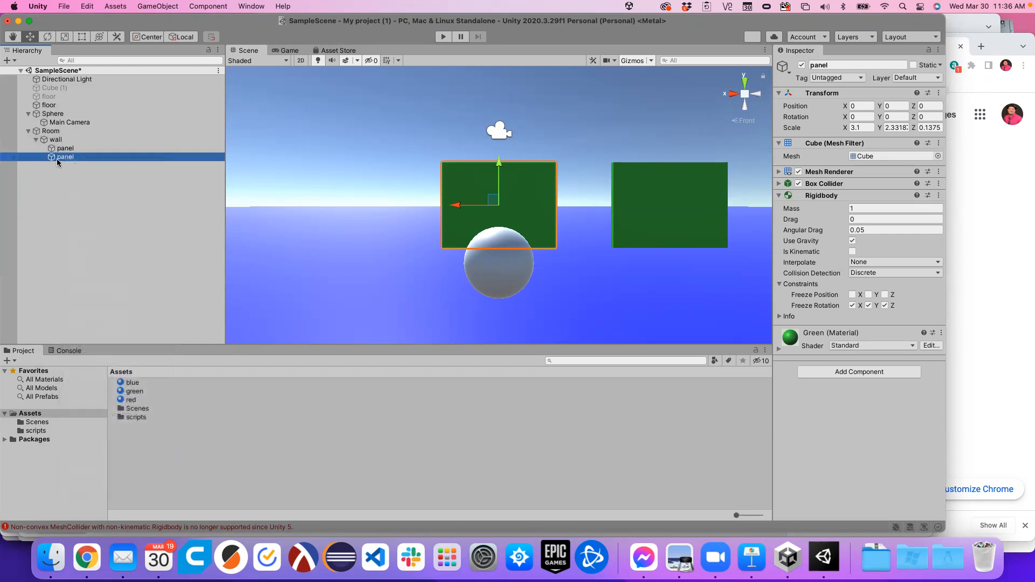
{"action": "key", "text": "super+d"}
{"action": "right_click", "coordinate": [74, 166]}
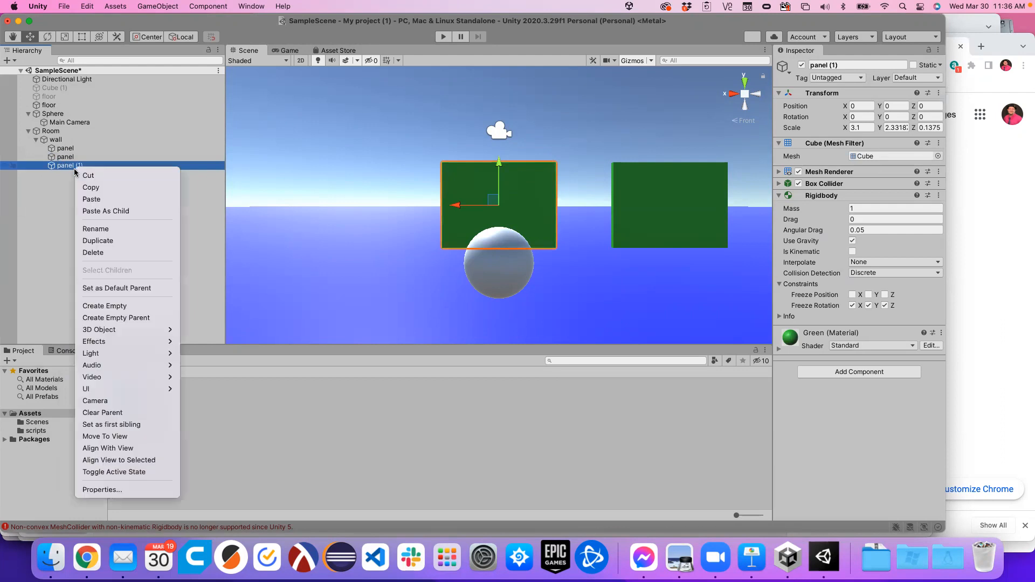
{"action": "left_click", "coordinate": [95, 229]}
{"action": "type", "text": "door"}
{"action": "key", "text": "Return"}
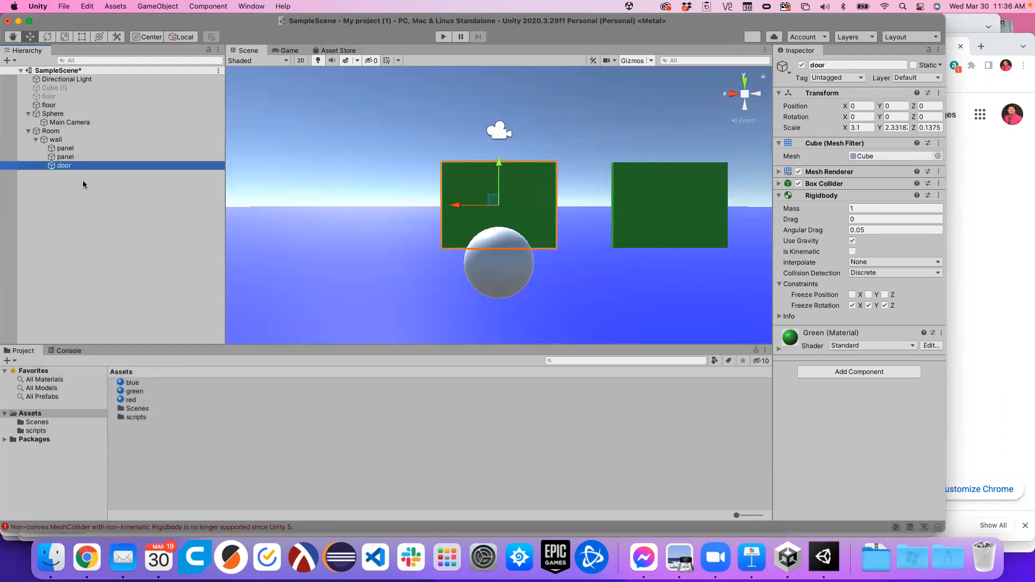
Step: Fit the door into the gap between the panels by moving it to about -2.31 on X and scaling its X to about 1.41
{"action": "left_click_drag", "start_coordinate": [455, 206], "coordinate": [543, 212]}
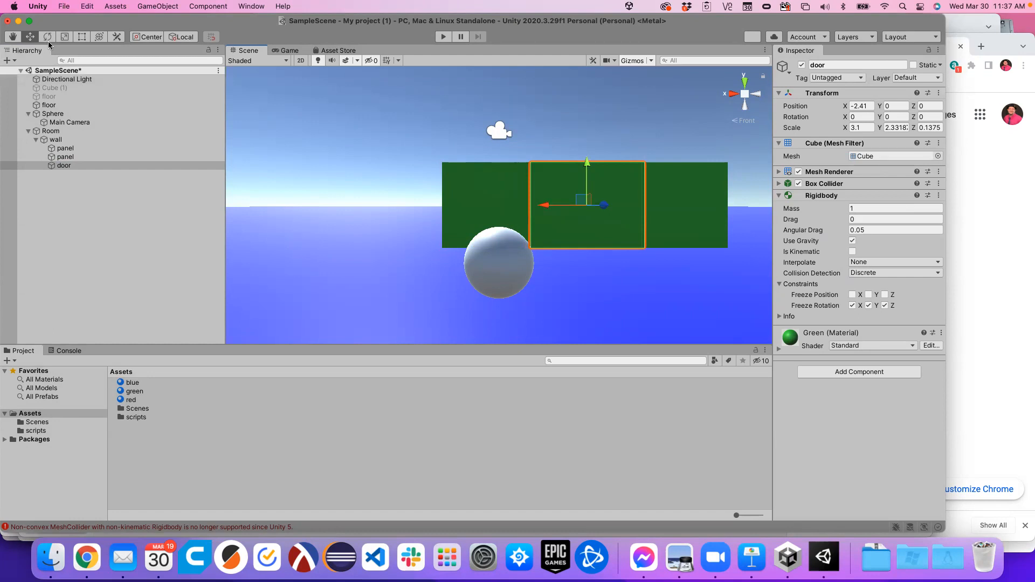
{"action": "left_click", "coordinate": [64, 37]}
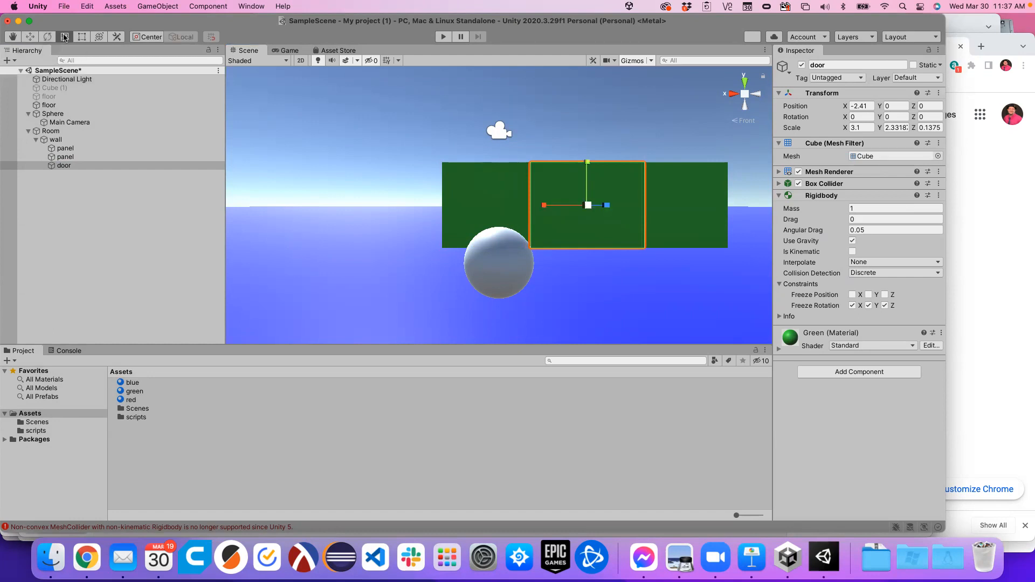
{"action": "left_click_drag", "start_coordinate": [544, 206], "coordinate": [570, 213]}
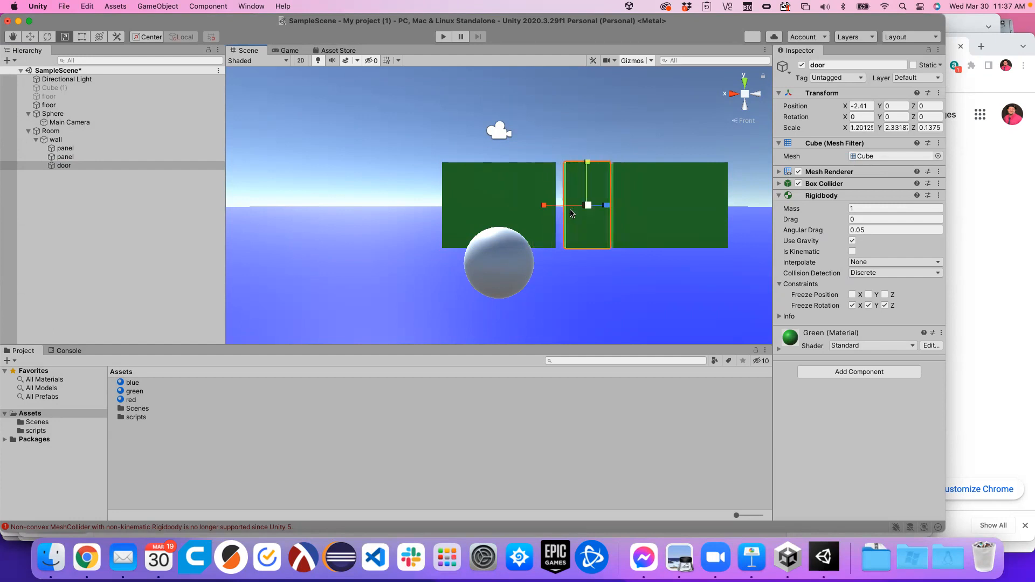
{"action": "left_click", "coordinate": [30, 36]}
{"action": "left_click_drag", "start_coordinate": [543, 206], "coordinate": [542, 209]}
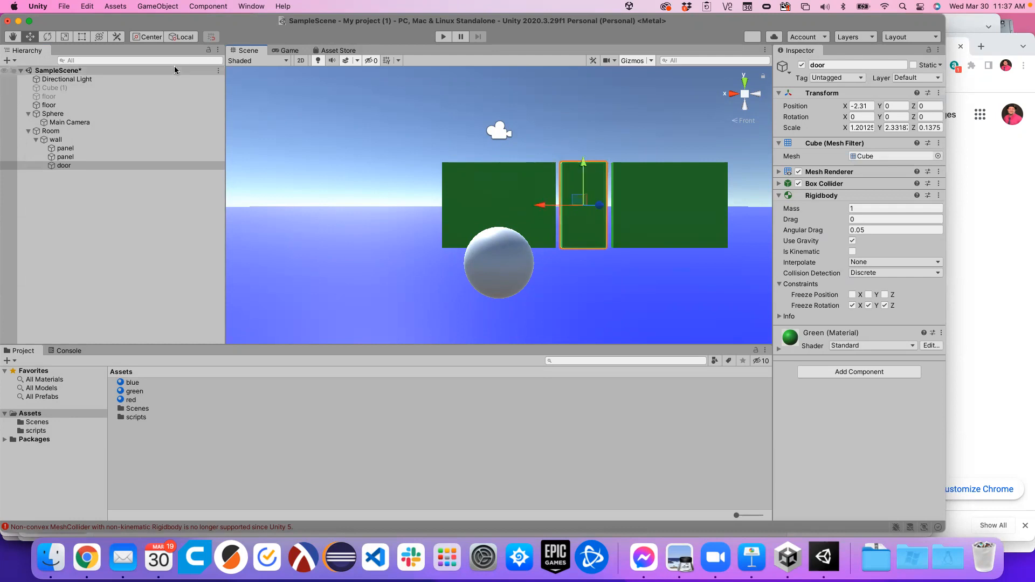
{"action": "left_click", "coordinate": [67, 38]}
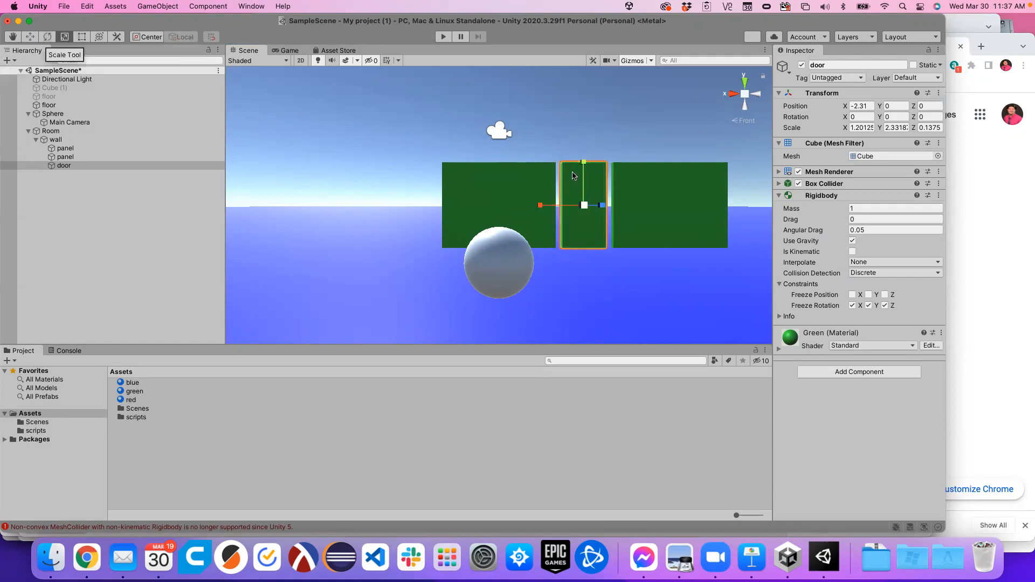
{"action": "left_click_drag", "start_coordinate": [542, 209], "coordinate": [534, 208]}
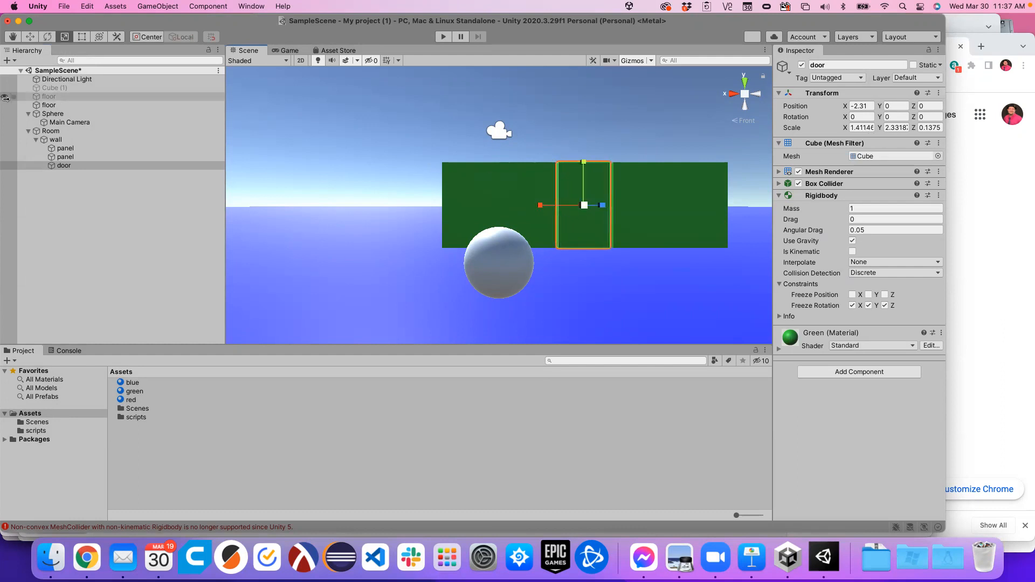
Step: Move the door to about -2.32 on X, and run the game briefly to check the wall
{"action": "left_click", "coordinate": [30, 37]}
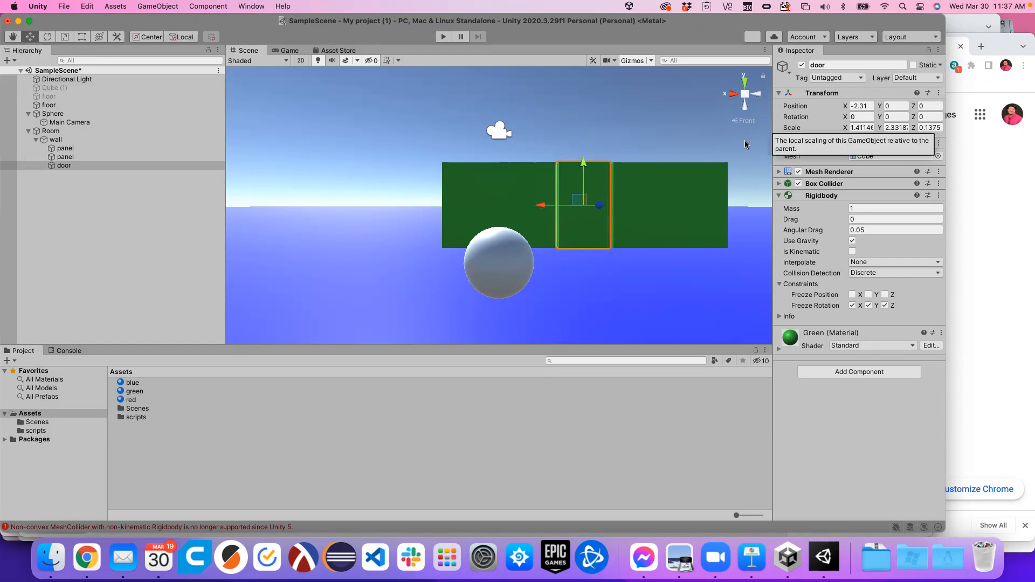
{"action": "left_click_drag", "start_coordinate": [541, 209], "coordinate": [543, 210]}
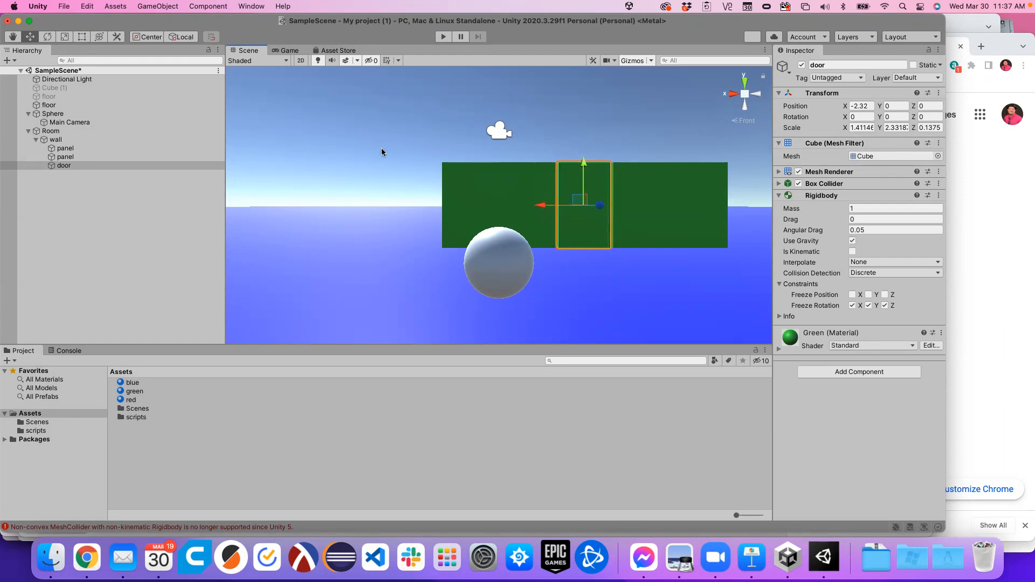
{"action": "left_click", "coordinate": [444, 38]}
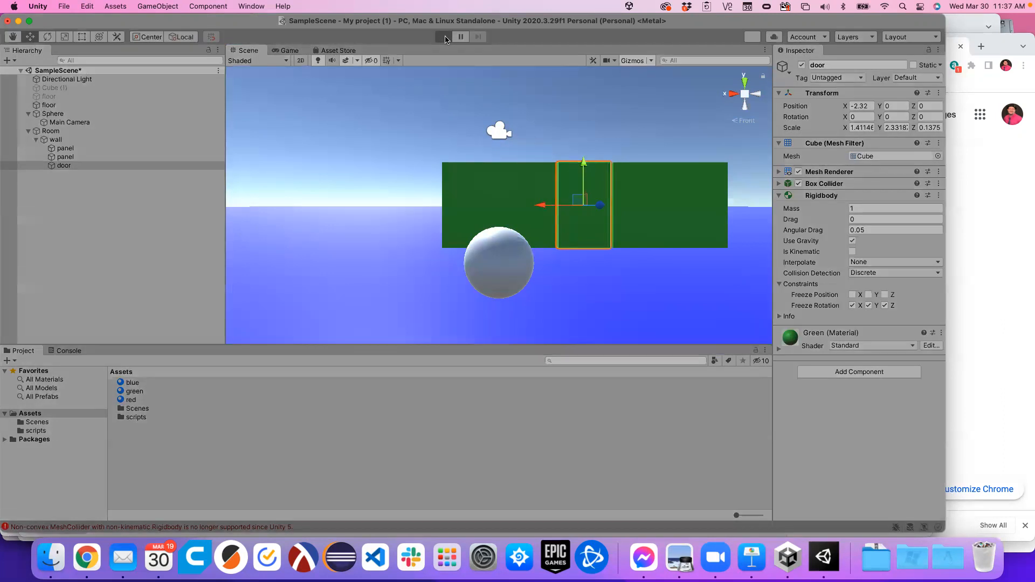
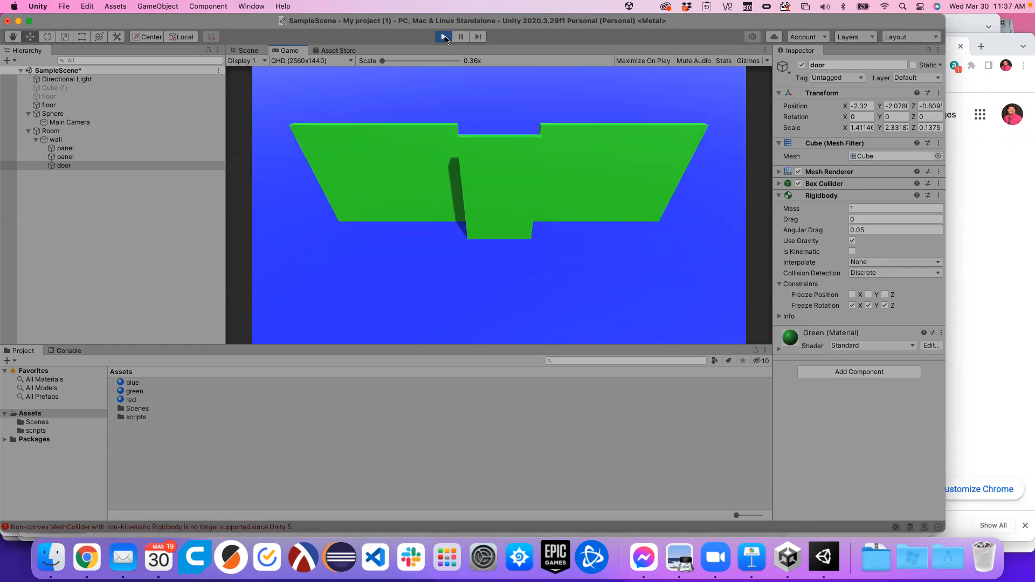
{"action": "left_click", "coordinate": [445, 37]}
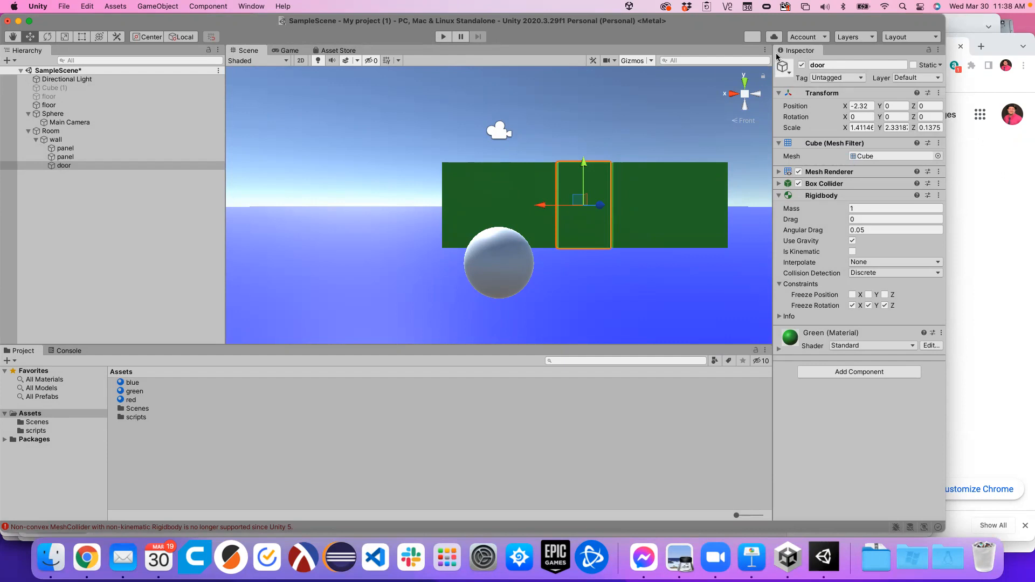
Step: Toggle the door's active state off and on to preview the open doorway
{"action": "left_click", "coordinate": [801, 65]}
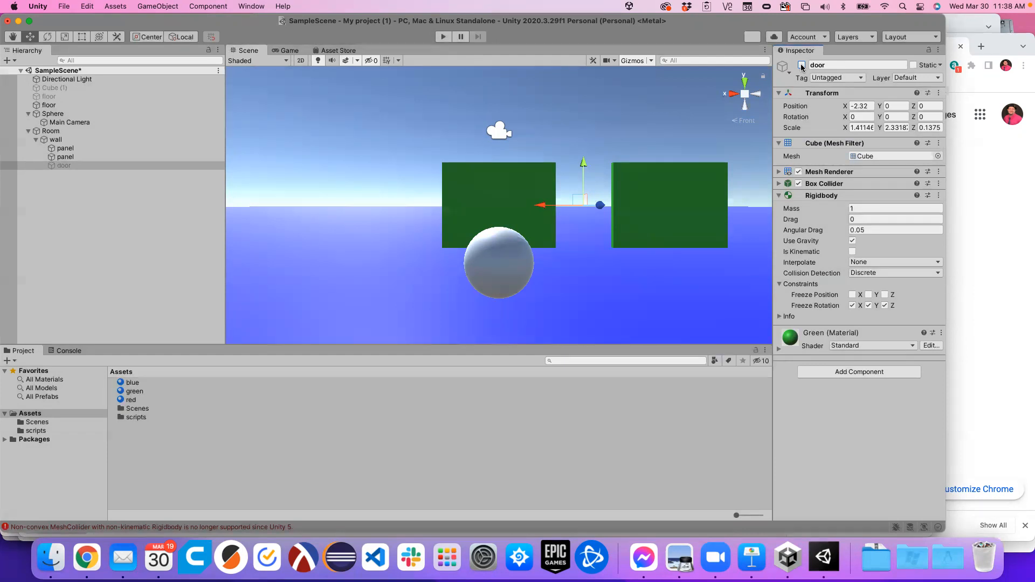
{"action": "left_click", "coordinate": [802, 66]}
{"action": "left_click", "coordinate": [802, 66]}
{"action": "left_click", "coordinate": [802, 66]}
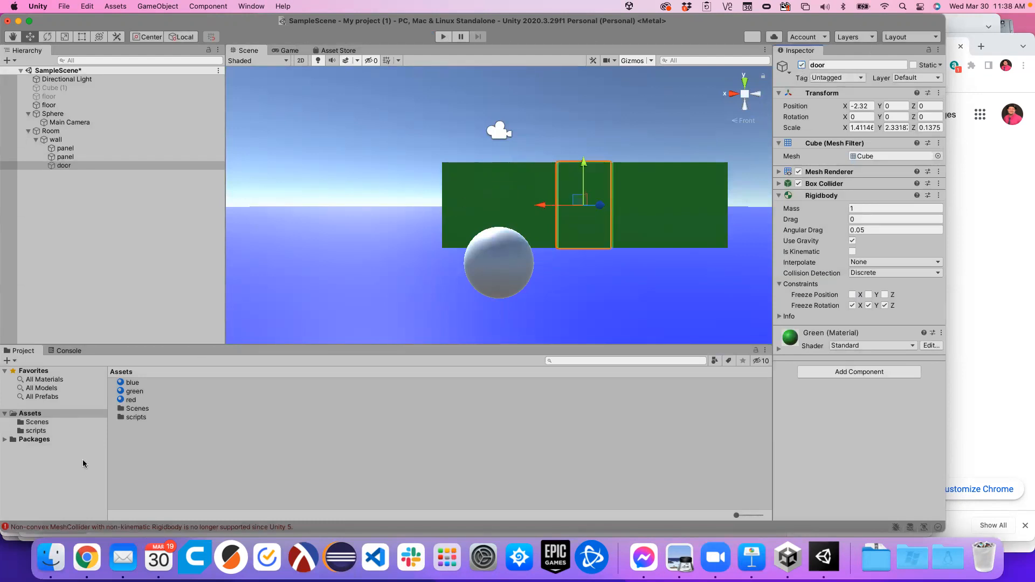
Step: Apply the red material to the door and set the material's albedo to light red FF6466
{"action": "left_click", "coordinate": [121, 400]}
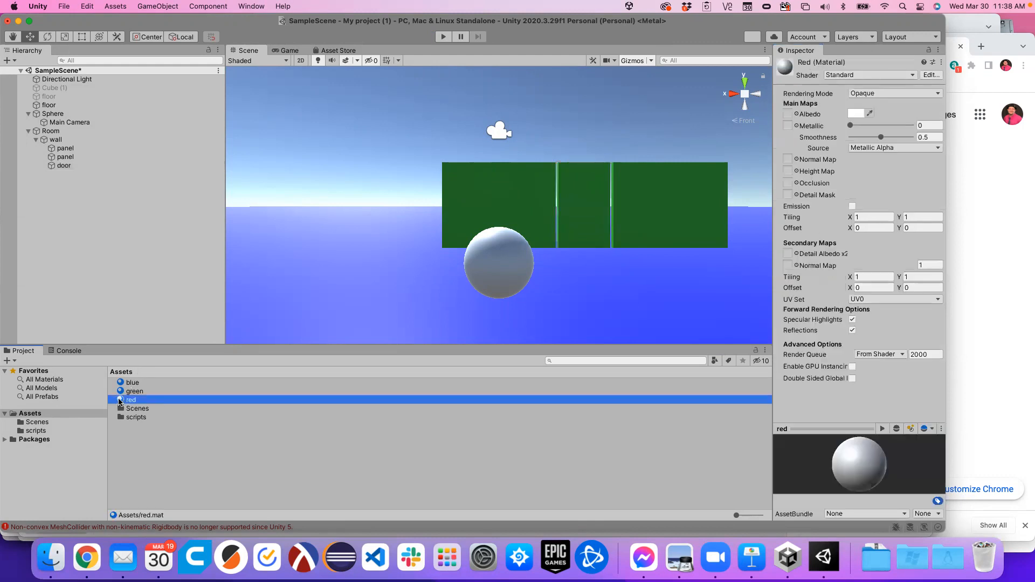
{"action": "left_click_drag", "start_coordinate": [120, 402], "coordinate": [581, 227]}
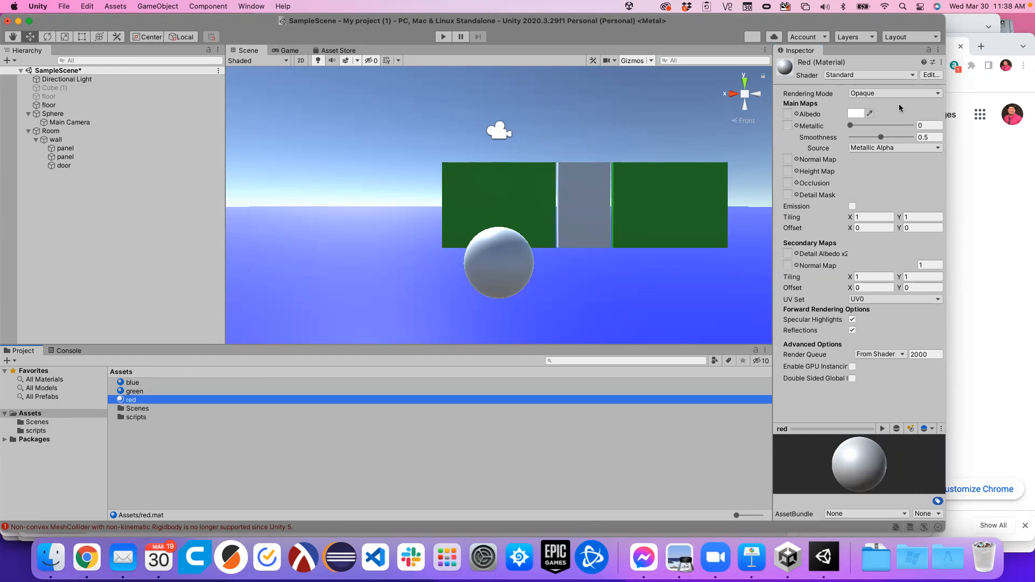
{"action": "left_click", "coordinate": [856, 114]}
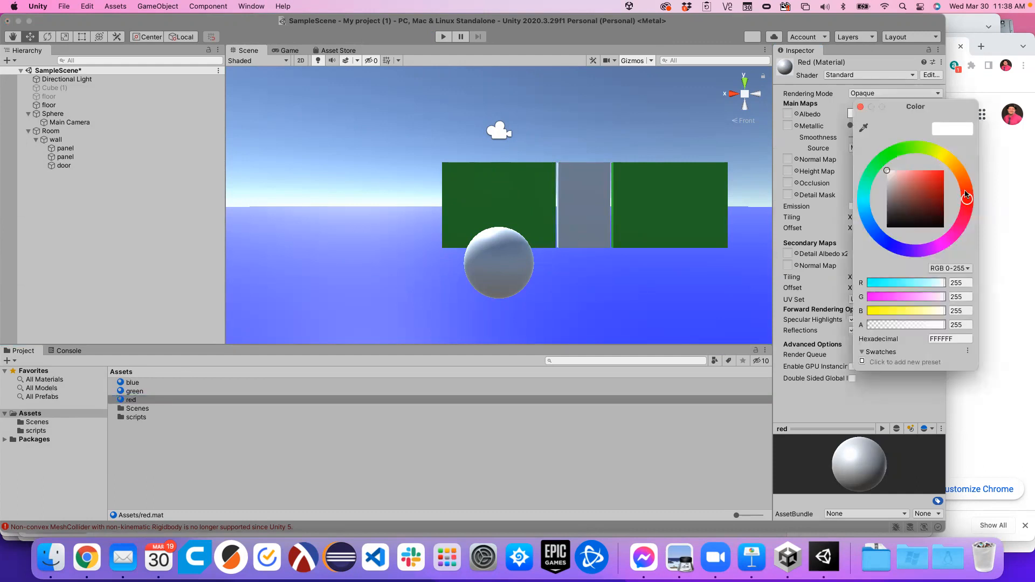
{"action": "left_click", "coordinate": [939, 177]}
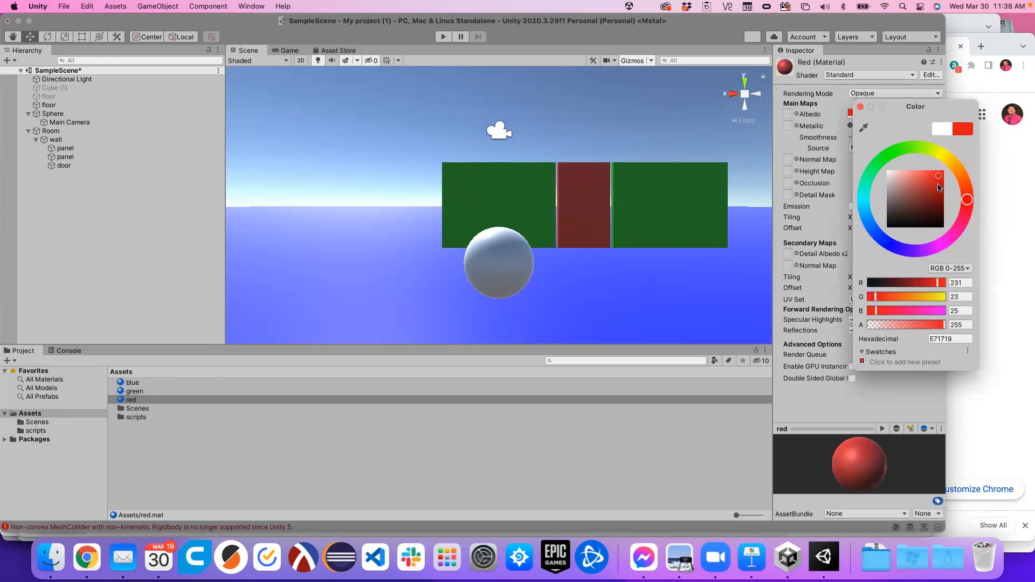
{"action": "left_click_drag", "start_coordinate": [938, 187], "coordinate": [920, 157]}
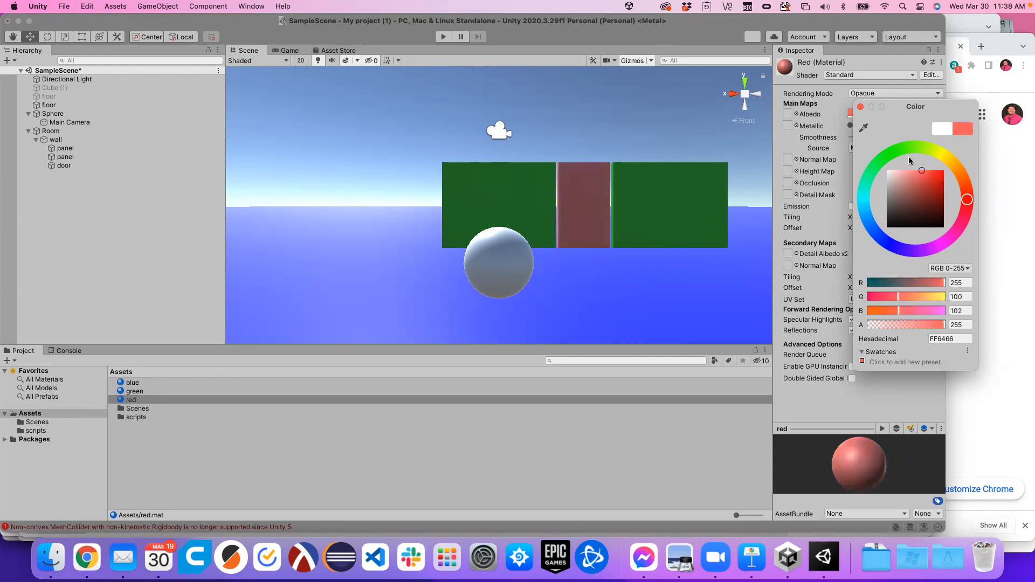
Step: Play-test the scene with the recoloured door, and deactivate and reactivate the door to preview the opening
{"action": "left_click", "coordinate": [444, 36]}
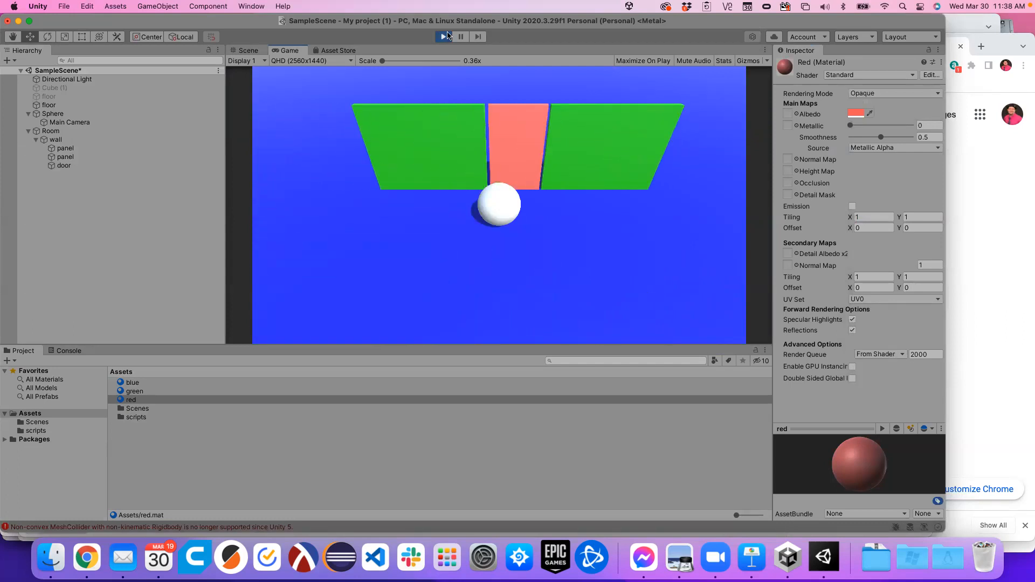
{"action": "left_click", "coordinate": [445, 36]}
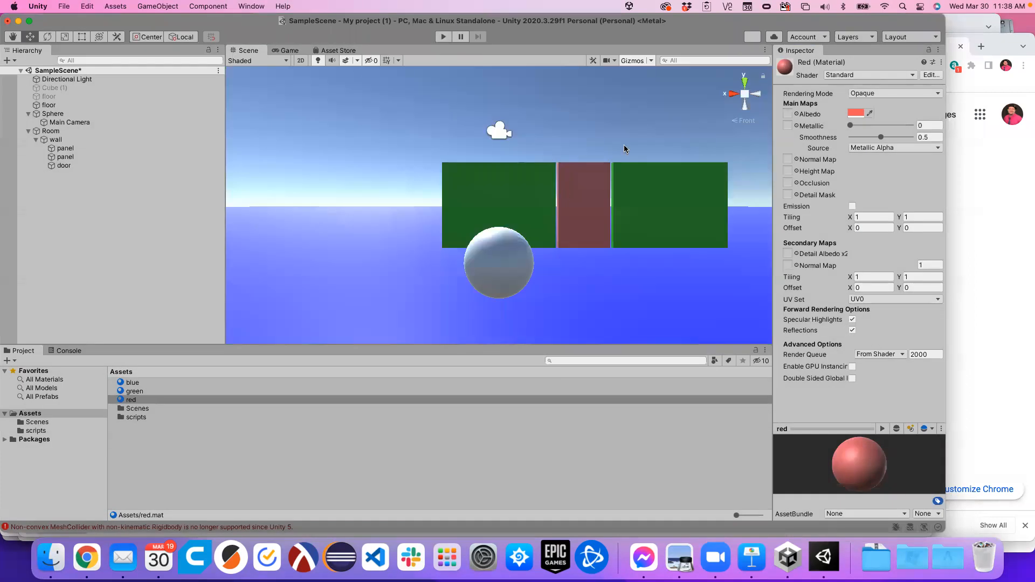
{"action": "left_click", "coordinate": [64, 166]}
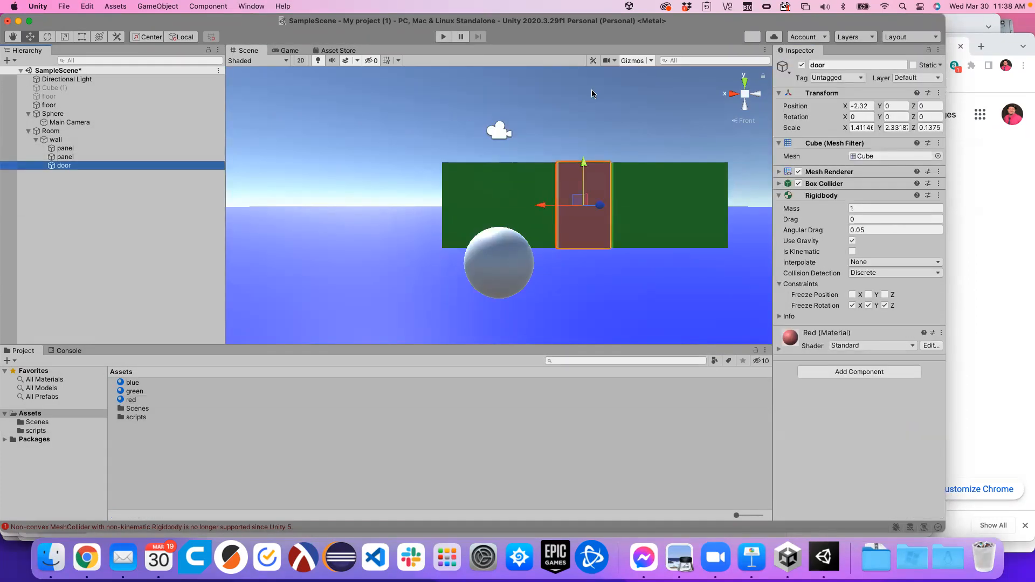
{"action": "left_click", "coordinate": [801, 65]}
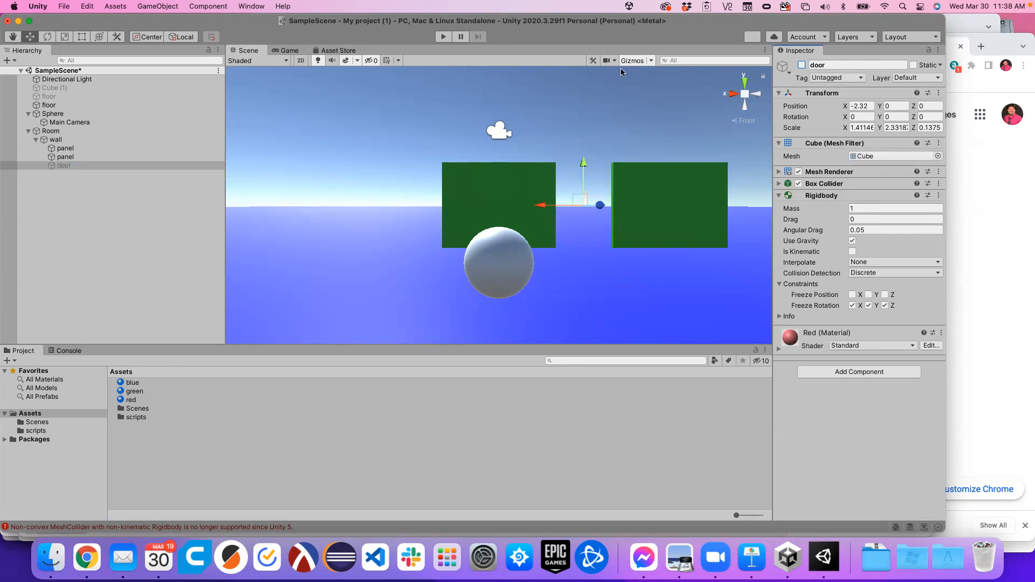
{"action": "left_click", "coordinate": [801, 65]}
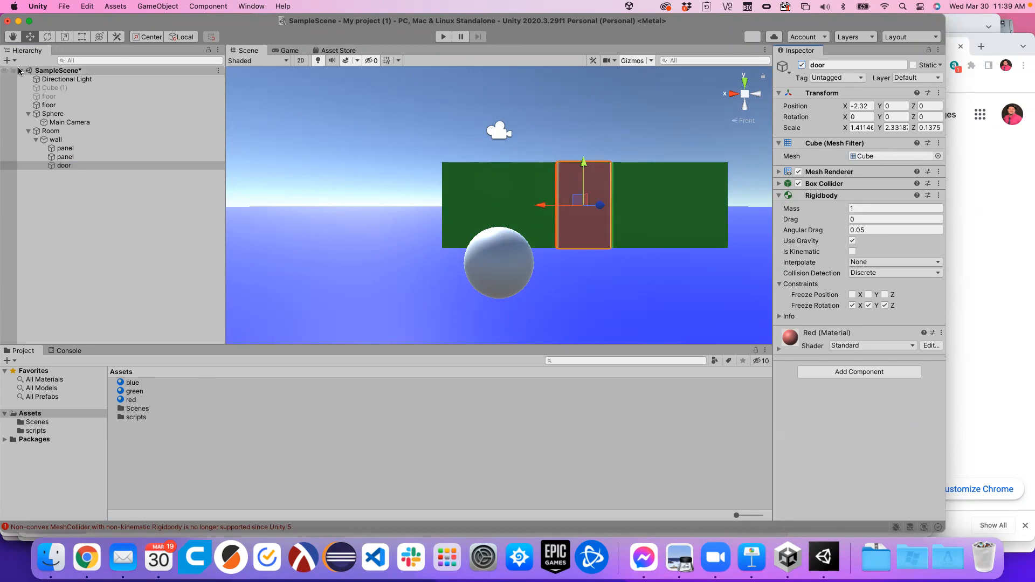
Step: Collapse the wall group in Room and duplicate it twice
{"action": "left_click", "coordinate": [43, 141]}
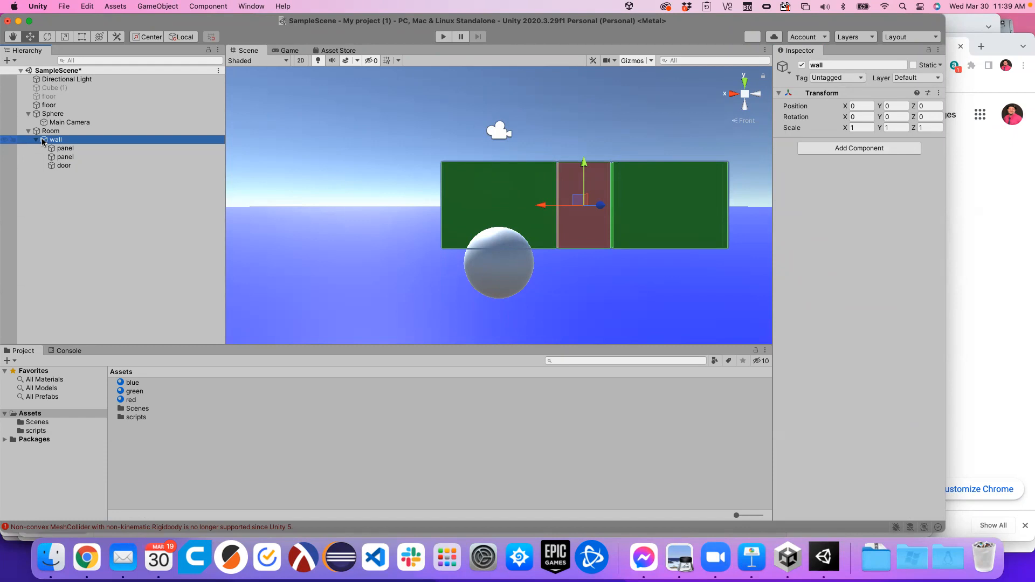
{"action": "left_click", "coordinate": [35, 140]}
{"action": "key", "text": "super+d"}
{"action": "key", "text": "super+d"}
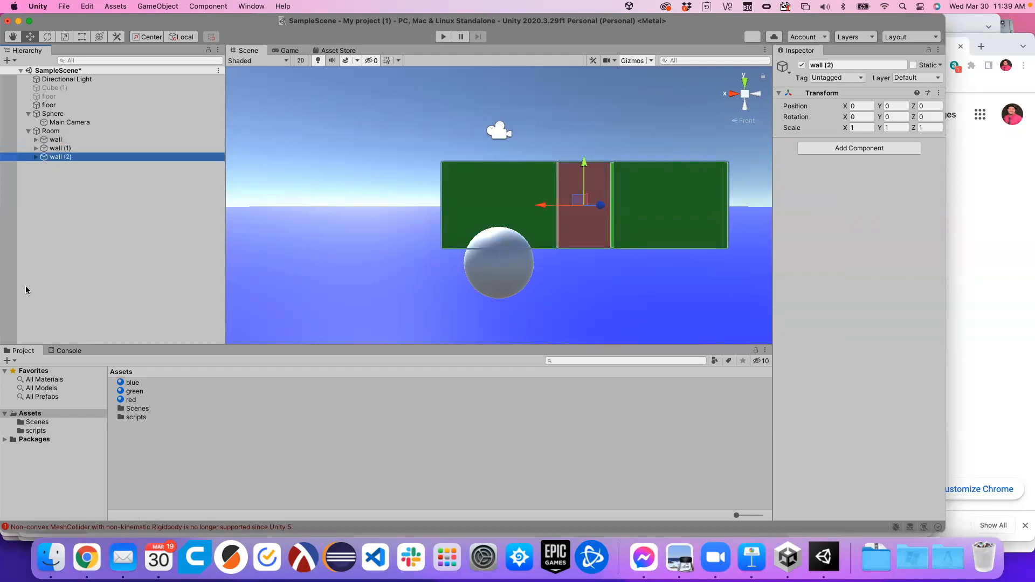
Step: Rotate the wall (1) group to 90 on Y, working from the top view
{"action": "left_click", "coordinate": [44, 149]}
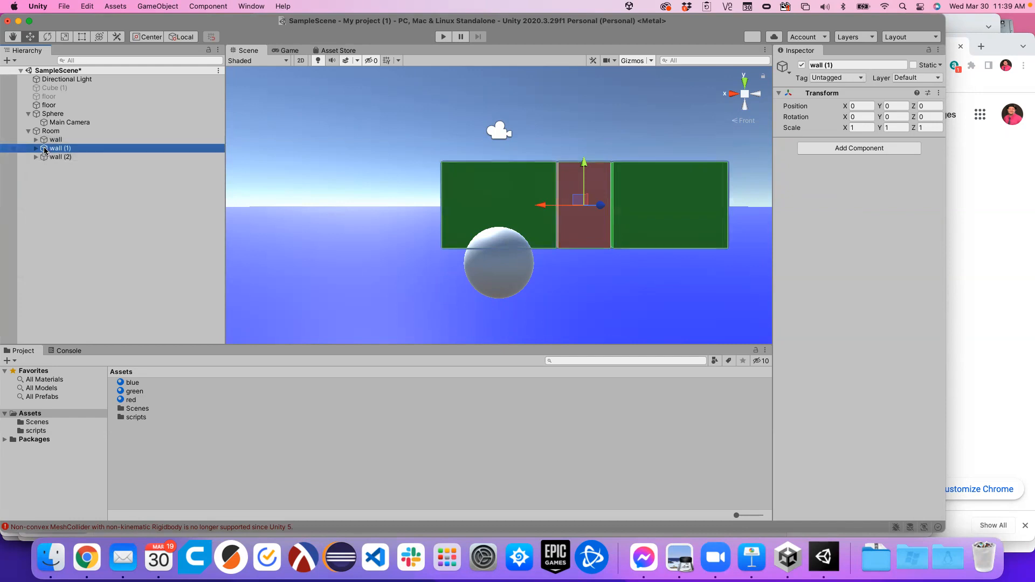
{"action": "double_click", "coordinate": [43, 149]}
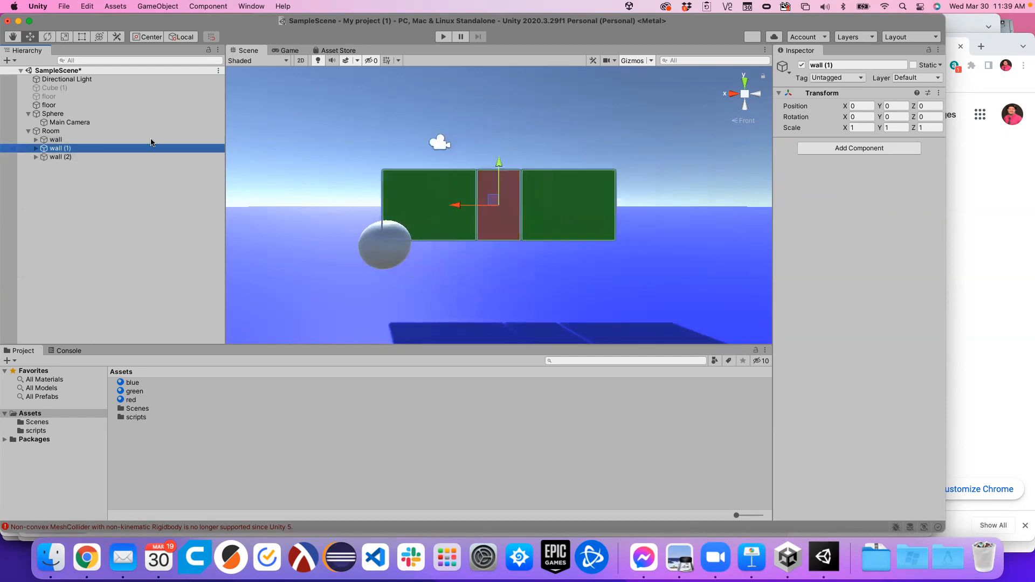
{"action": "left_click", "coordinate": [746, 82]}
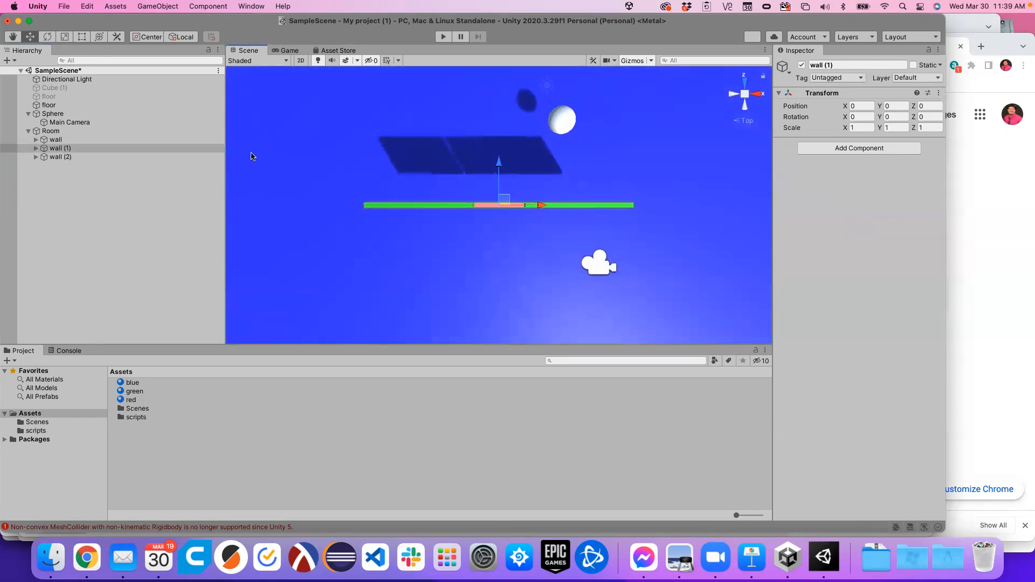
{"action": "left_click", "coordinate": [47, 36]}
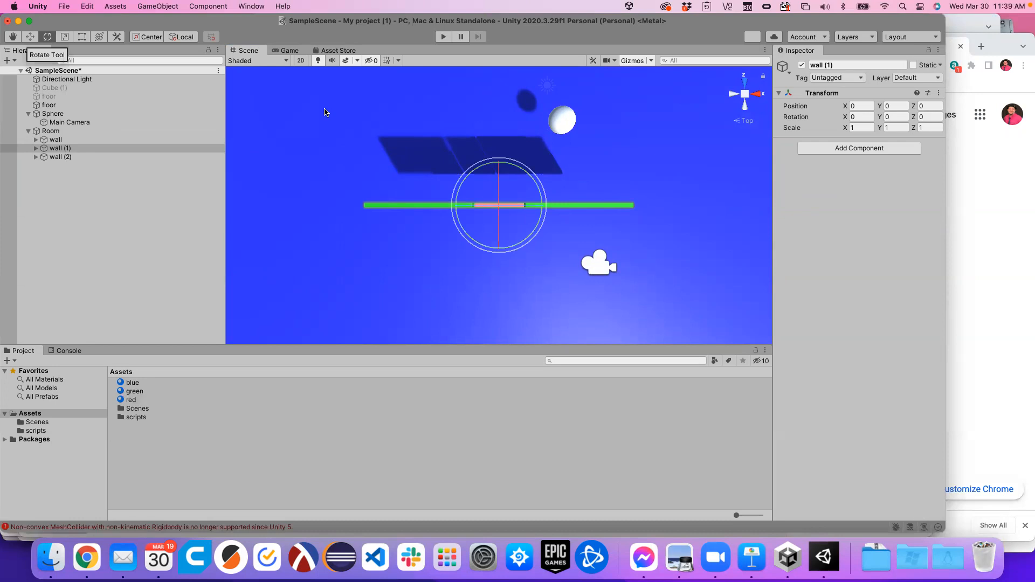
{"action": "left_click_drag", "start_coordinate": [538, 193], "coordinate": [564, 231]}
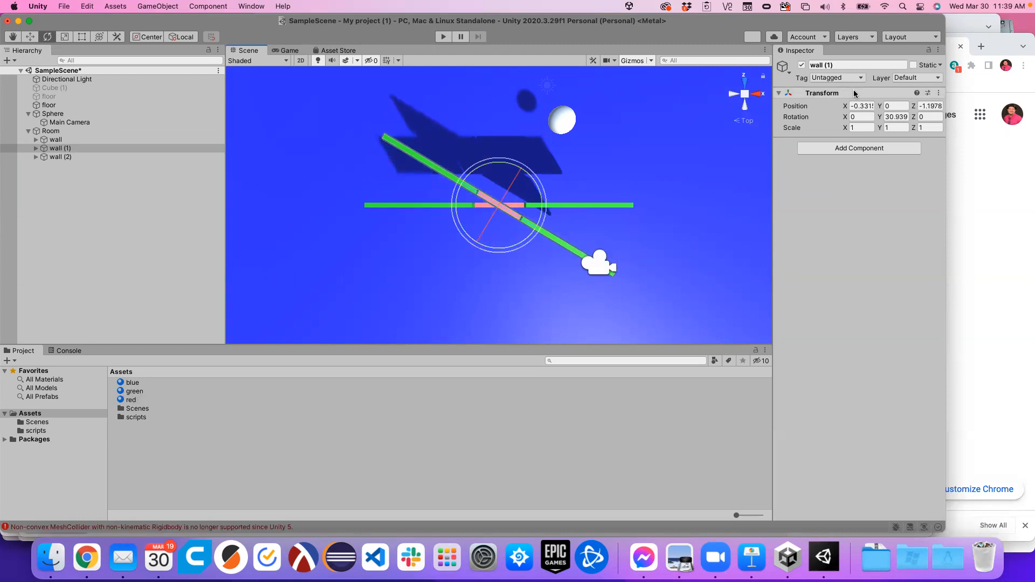
{"action": "left_click", "coordinate": [896, 117]}
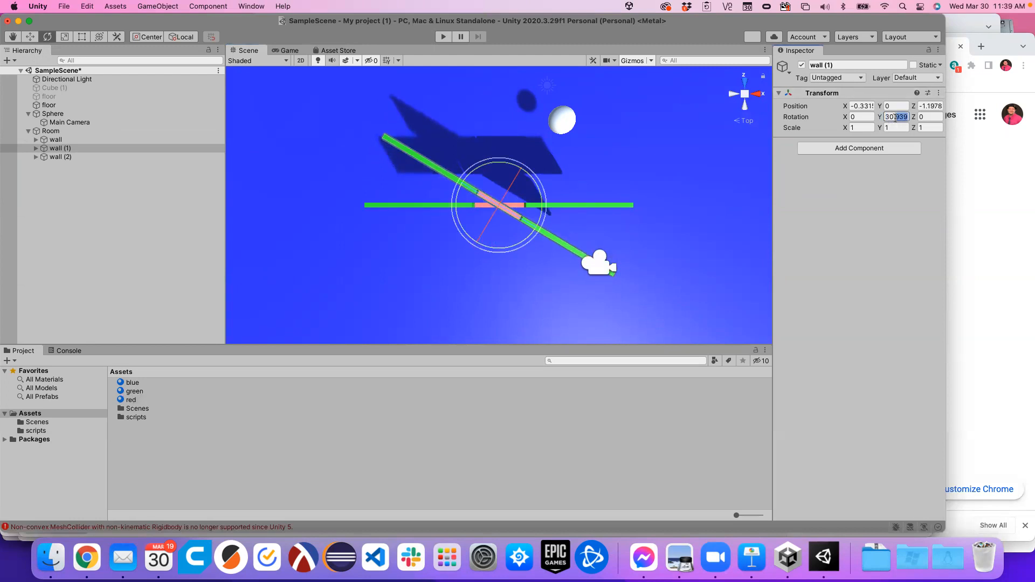
{"action": "type", "text": "90"}
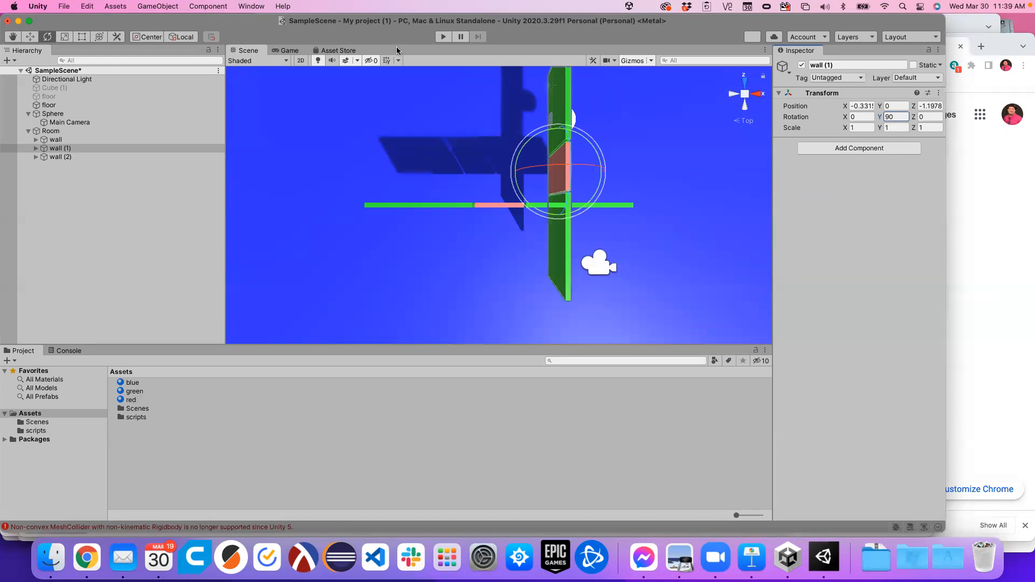
Step: Move wall (1) to about 1.55 on X and 1.49 on Z so it meets one end of the original wall
{"action": "left_click", "coordinate": [36, 41]}
{"action": "left_click_drag", "start_coordinate": [600, 171], "coordinate": [659, 167]}
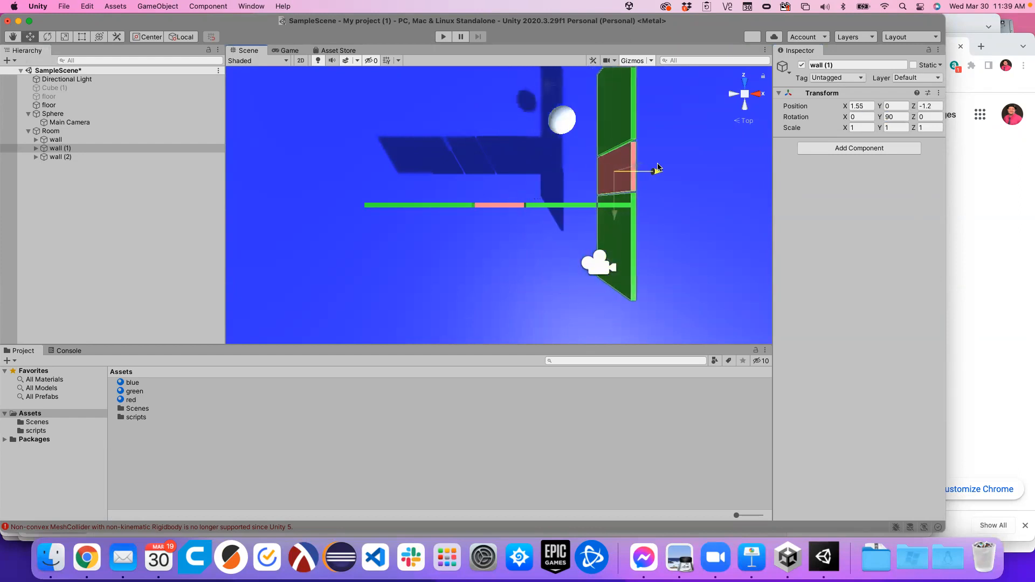
{"action": "left_click_drag", "start_coordinate": [615, 214], "coordinate": [613, 135]}
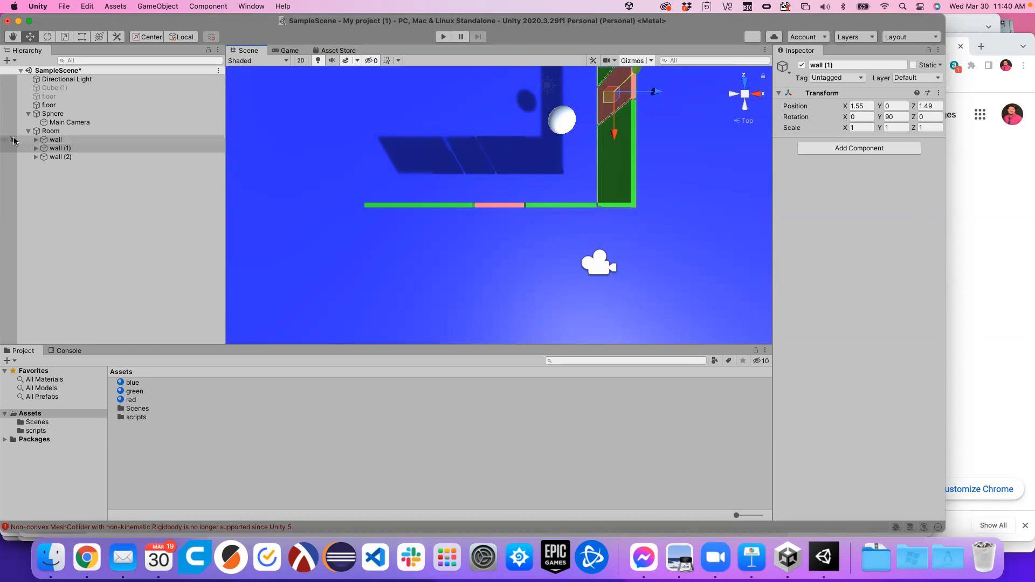
Step: Rotate the wall (2) group to 90 on Y
{"action": "scroll", "coordinate": [341, 211], "scroll_direction": "down", "scroll_amount": 2}
{"action": "scroll", "coordinate": [341, 211], "scroll_direction": "down", "scroll_amount": 3}
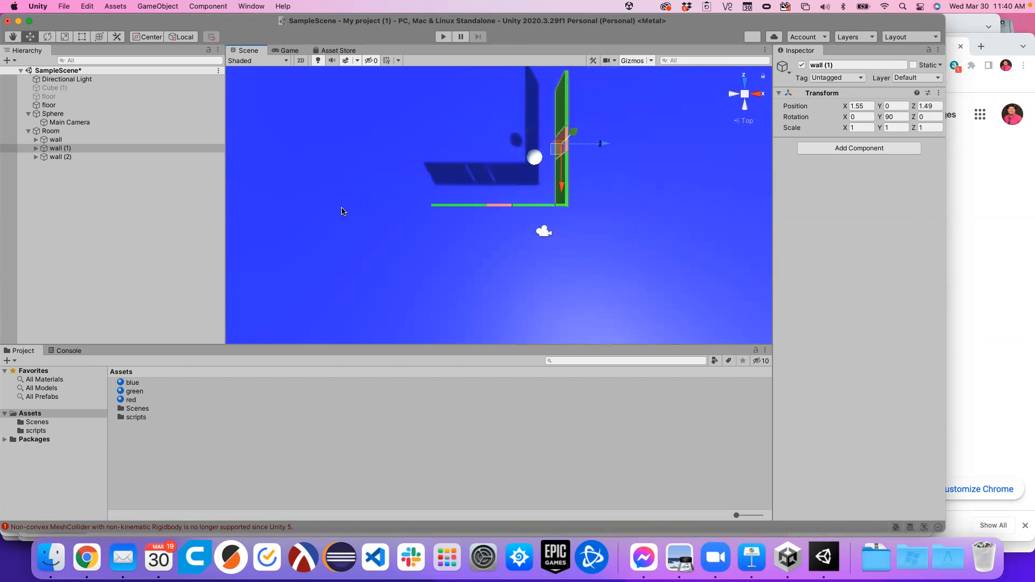
{"action": "double_click", "coordinate": [45, 158]}
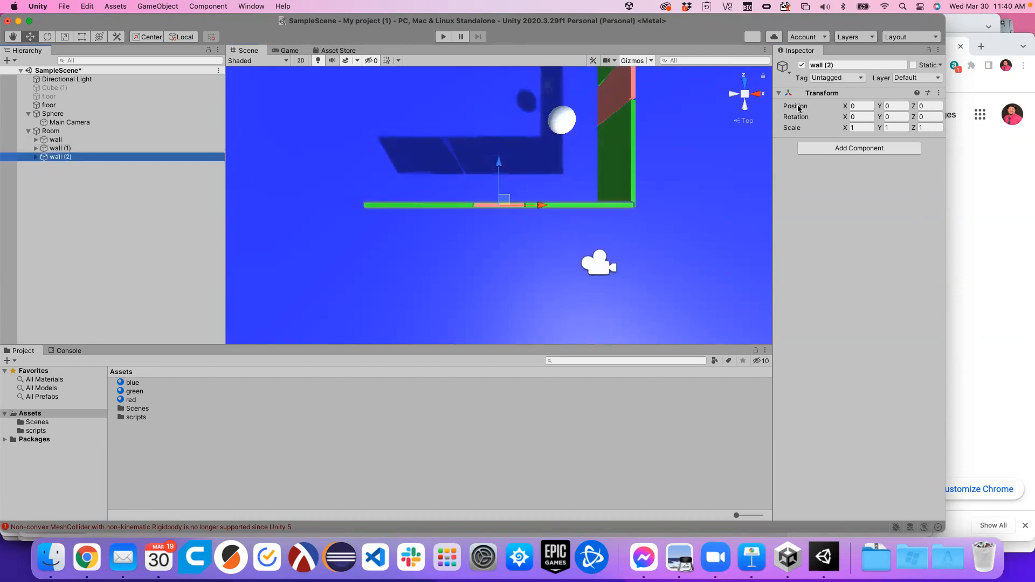
{"action": "left_click", "coordinate": [891, 117]}
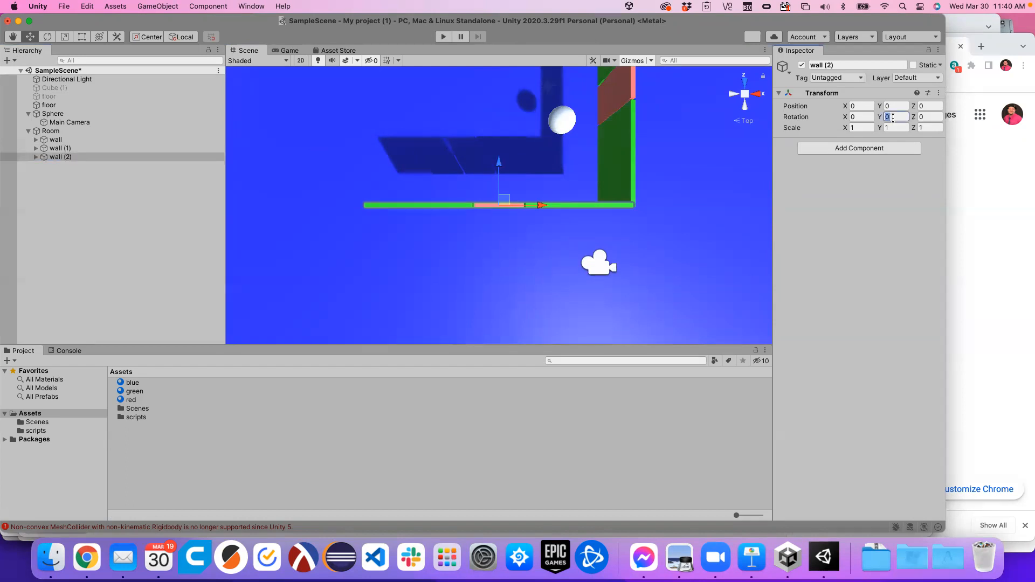
{"action": "type", "text": "90"}
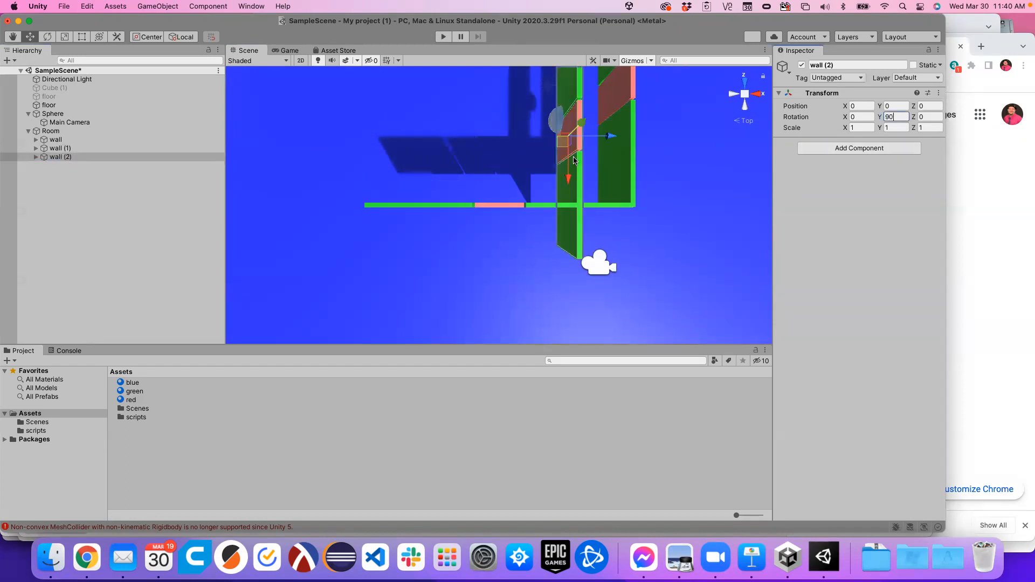
Step: Move wall (2) to about -6.16 on X and 1.49 on Z so it meets the free end of the original wall
{"action": "left_click_drag", "start_coordinate": [610, 138], "coordinate": [427, 140]}
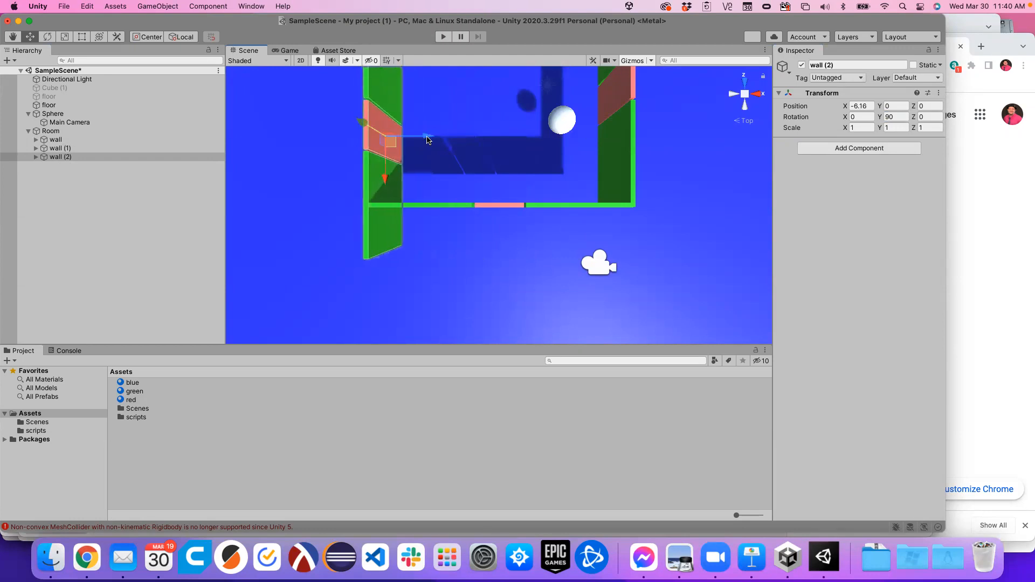
{"action": "double_click", "coordinate": [57, 158]}
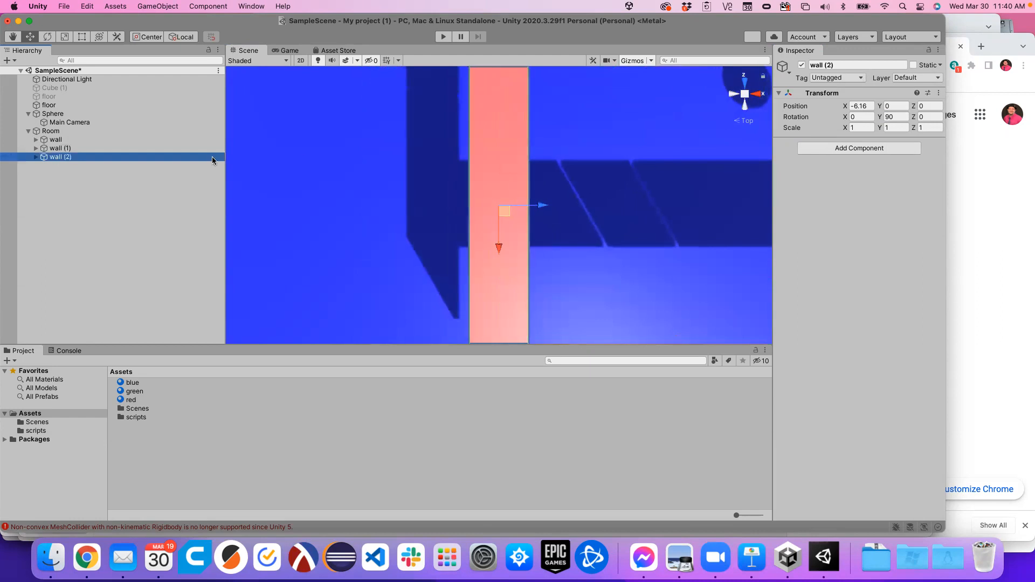
{"action": "scroll", "coordinate": [301, 150], "scroll_direction": "down", "scroll_amount": 5}
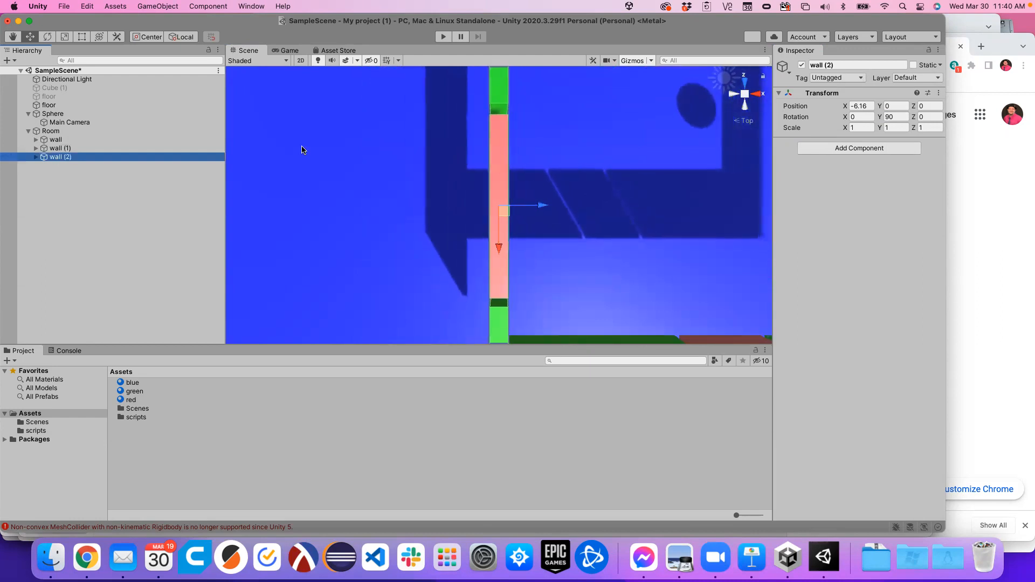
{"action": "left_click_drag", "start_coordinate": [301, 120], "coordinate": [342, 154], "text": "alt"}
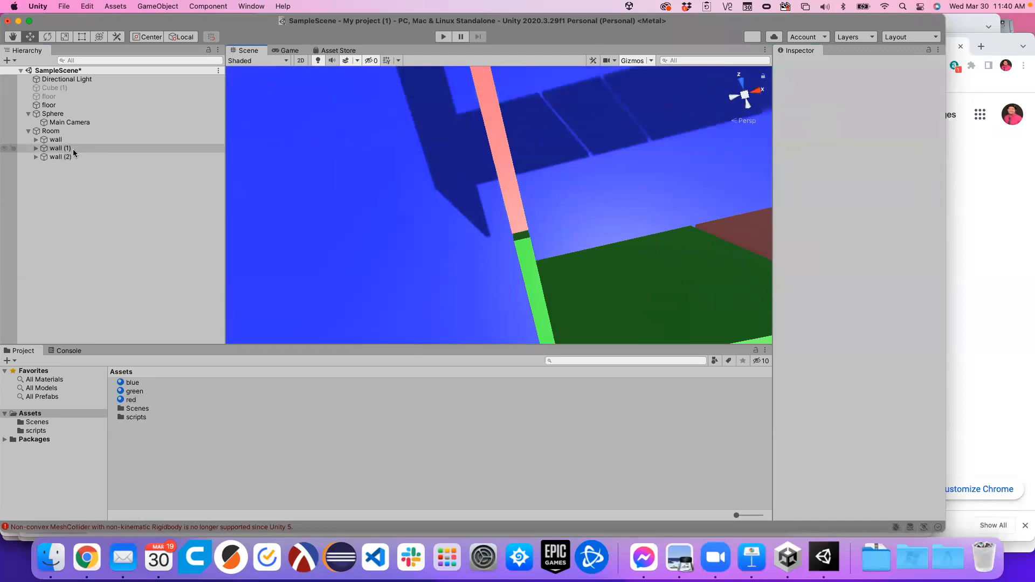
{"action": "double_click", "coordinate": [46, 156]}
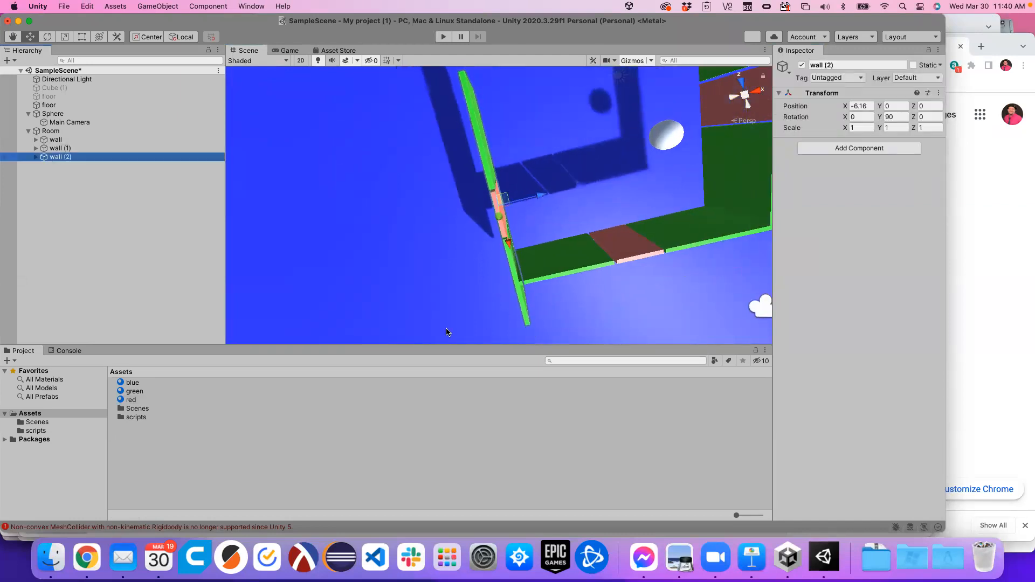
{"action": "key", "text": "Up"}
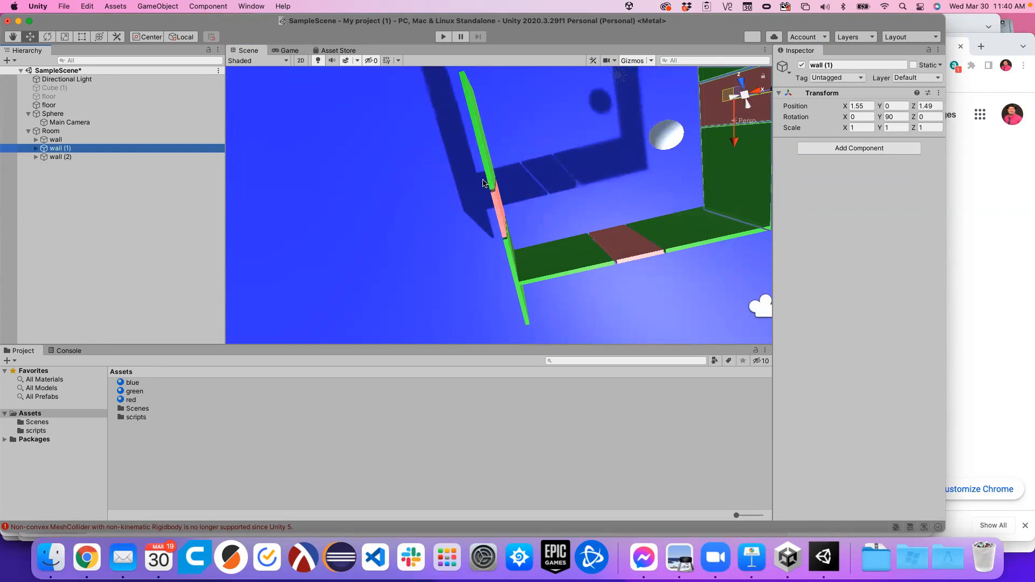
{"action": "left_click", "coordinate": [43, 157]}
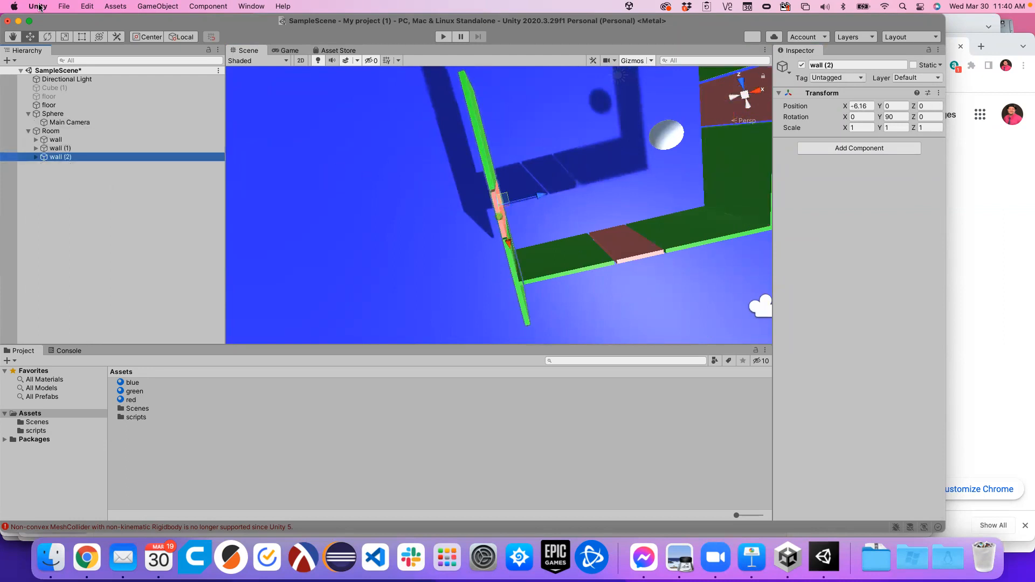
{"action": "left_click_drag", "start_coordinate": [509, 244], "coordinate": [500, 203]}
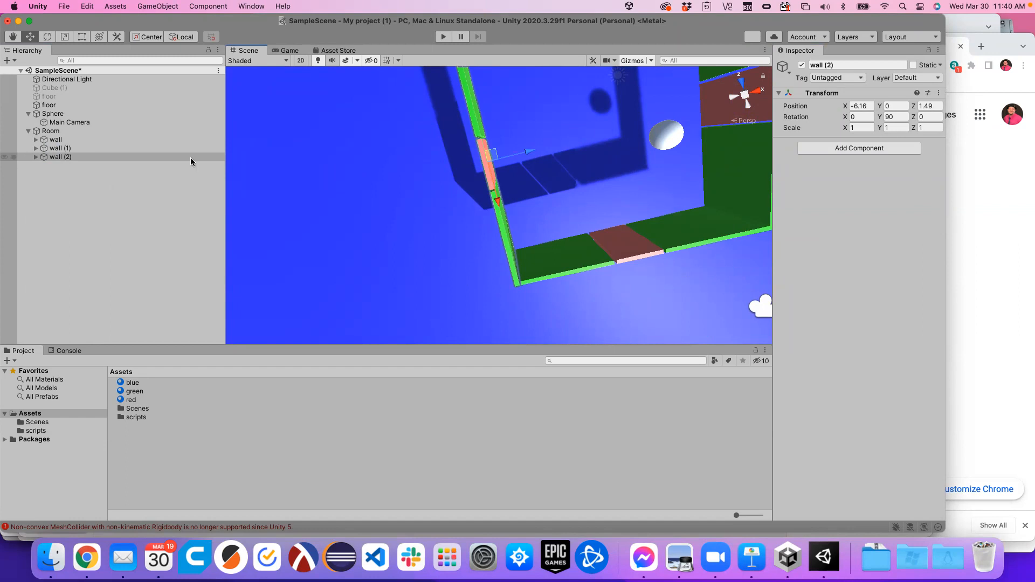
Step: Duplicate the wall (2) group in Room, working from the top view with the whole Room framed
{"action": "double_click", "coordinate": [52, 131]}
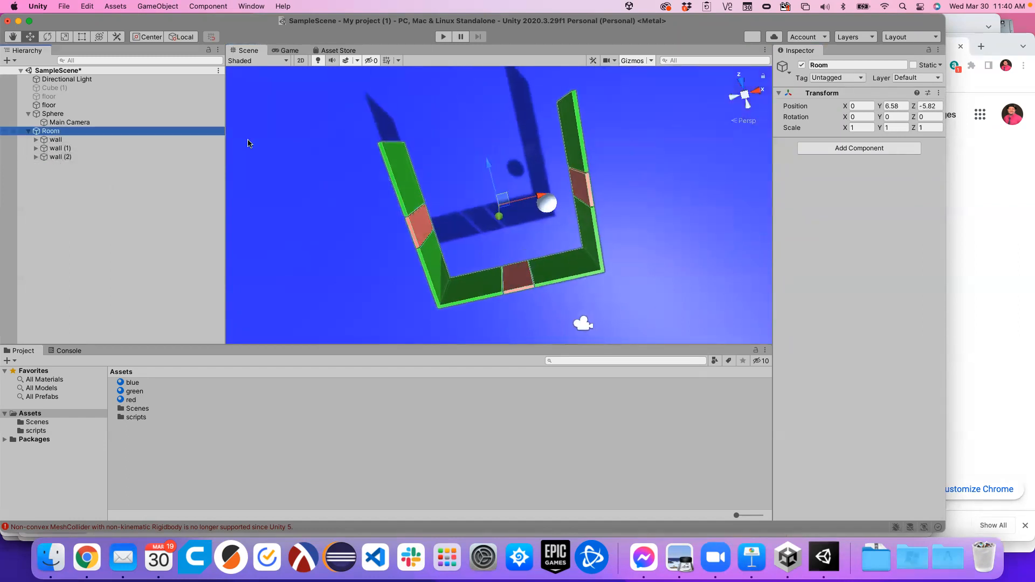
{"action": "left_click", "coordinate": [743, 97]}
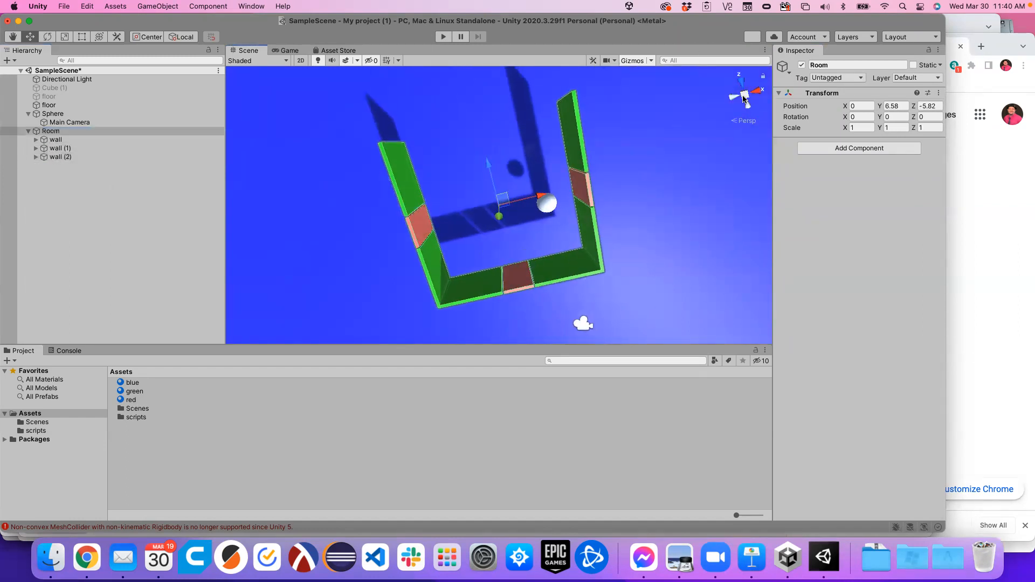
{"action": "left_click", "coordinate": [746, 96]}
{"action": "left_click", "coordinate": [746, 96]}
{"action": "left_click", "coordinate": [746, 96]}
{"action": "left_click", "coordinate": [746, 97]}
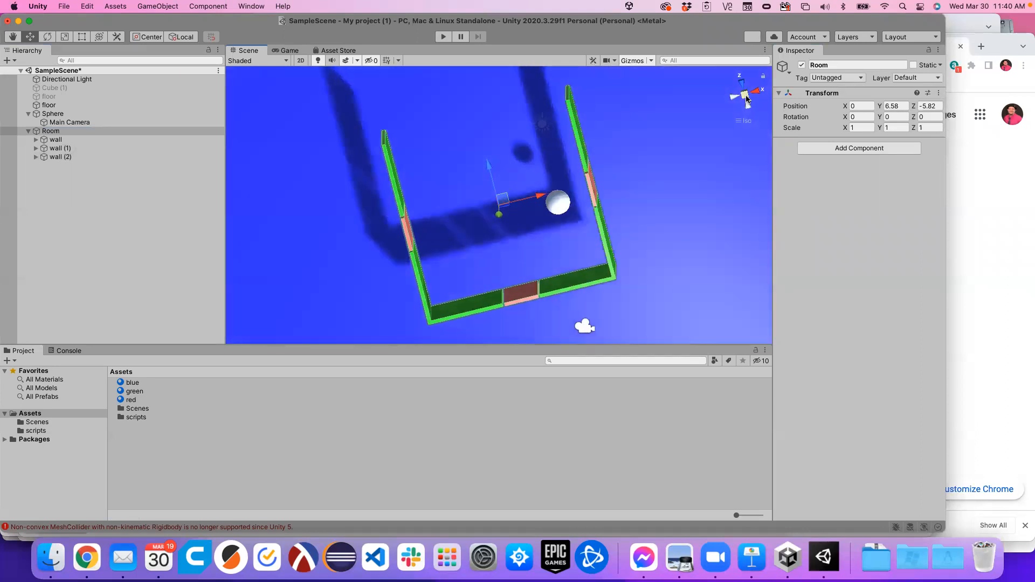
{"action": "left_click", "coordinate": [760, 93]}
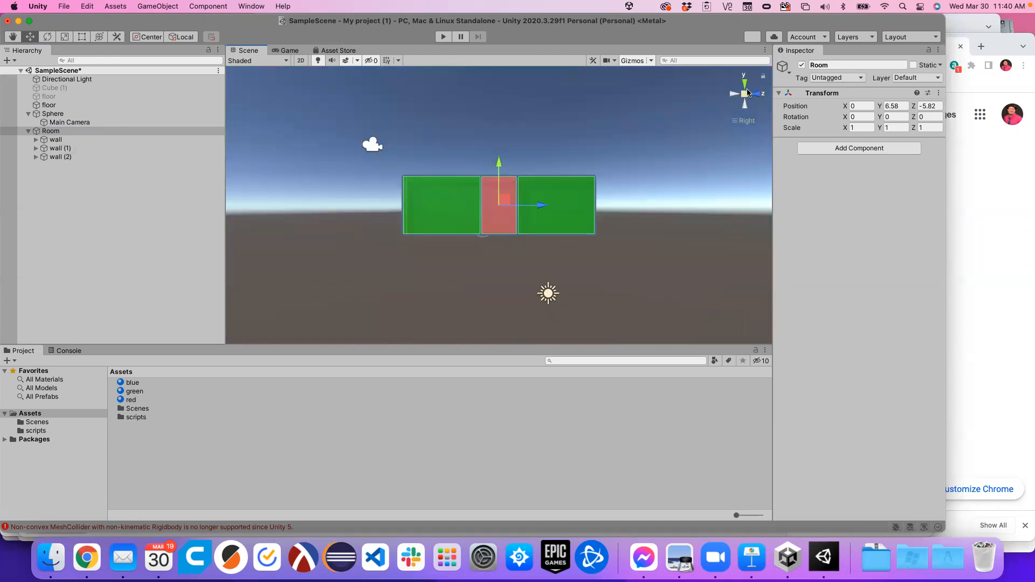
{"action": "left_click", "coordinate": [746, 96]}
{"action": "left_click", "coordinate": [745, 84]}
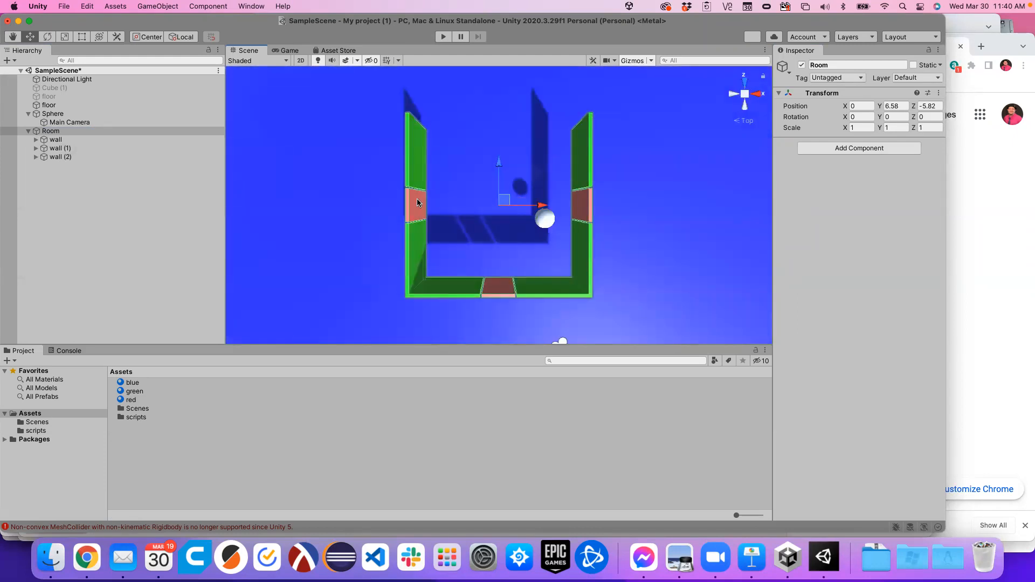
{"action": "left_click", "coordinate": [60, 156]}
{"action": "key", "text": "super+d"}
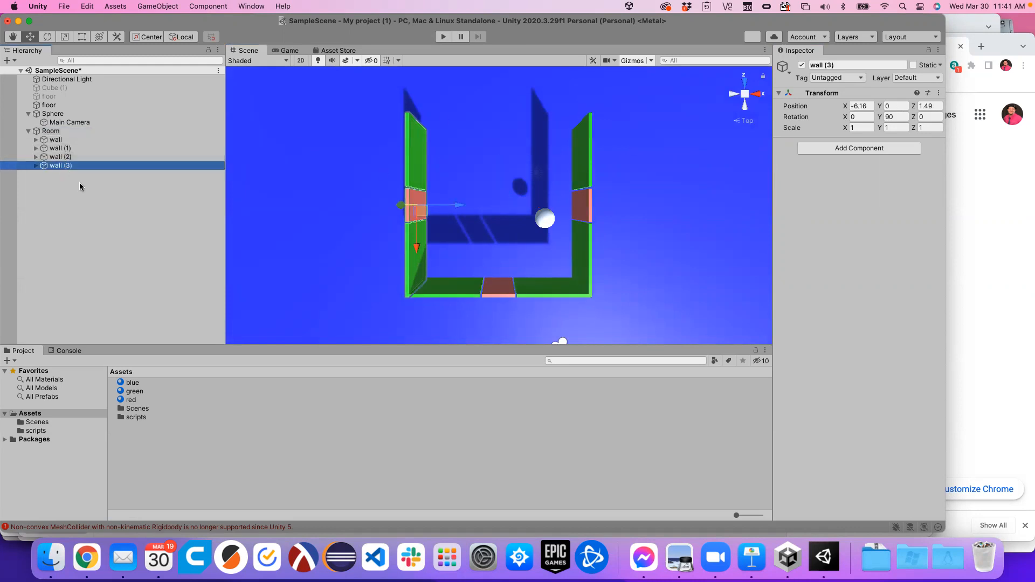
Step: Rotate the wall (3) group to 180 on Y
{"action": "left_click", "coordinate": [47, 38]}
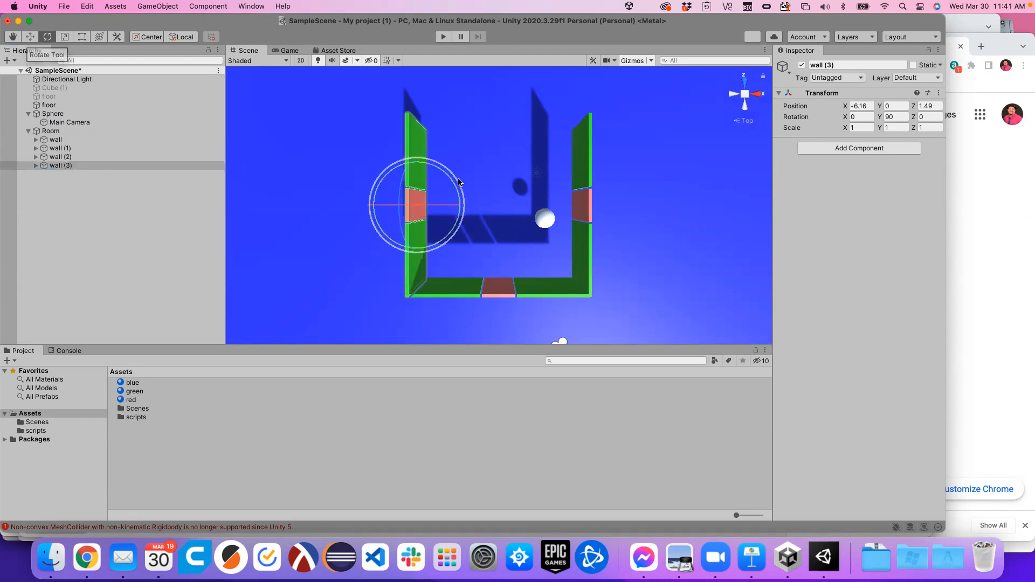
{"action": "left_click_drag", "start_coordinate": [453, 185], "coordinate": [387, 327]}
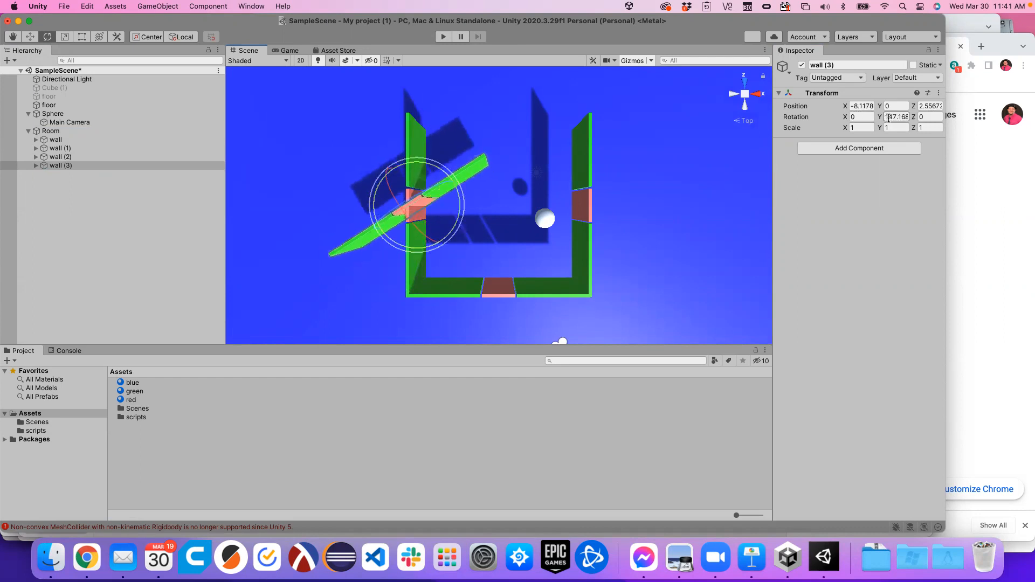
{"action": "double_click", "coordinate": [894, 117]}
{"action": "double_click", "coordinate": [893, 117]}
{"action": "type", "text": "180"}
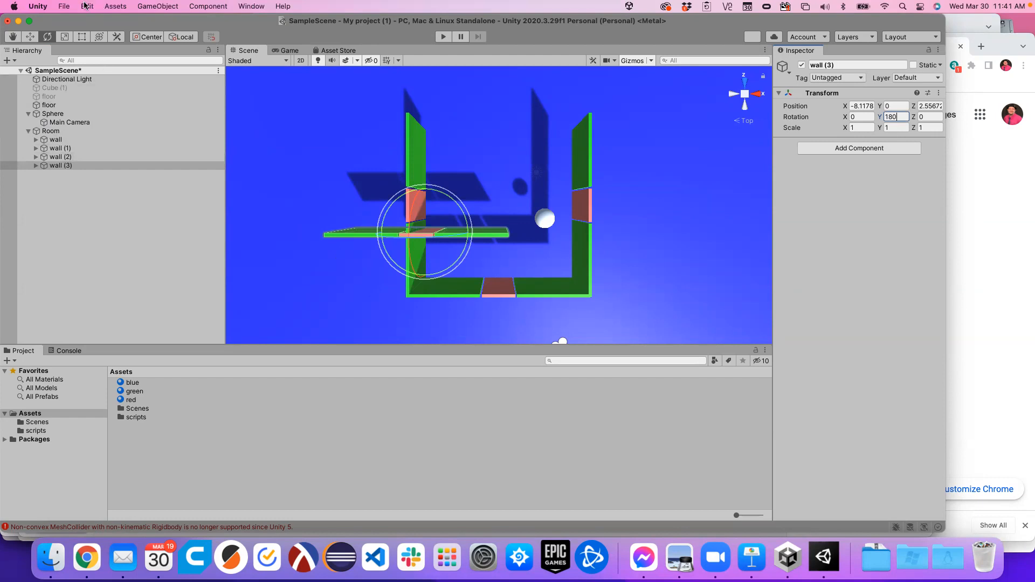
Step: Move wall (3) to about -4.64 on X and 7.66 on Z so it closes the open side of the Room
{"action": "left_click", "coordinate": [30, 36]}
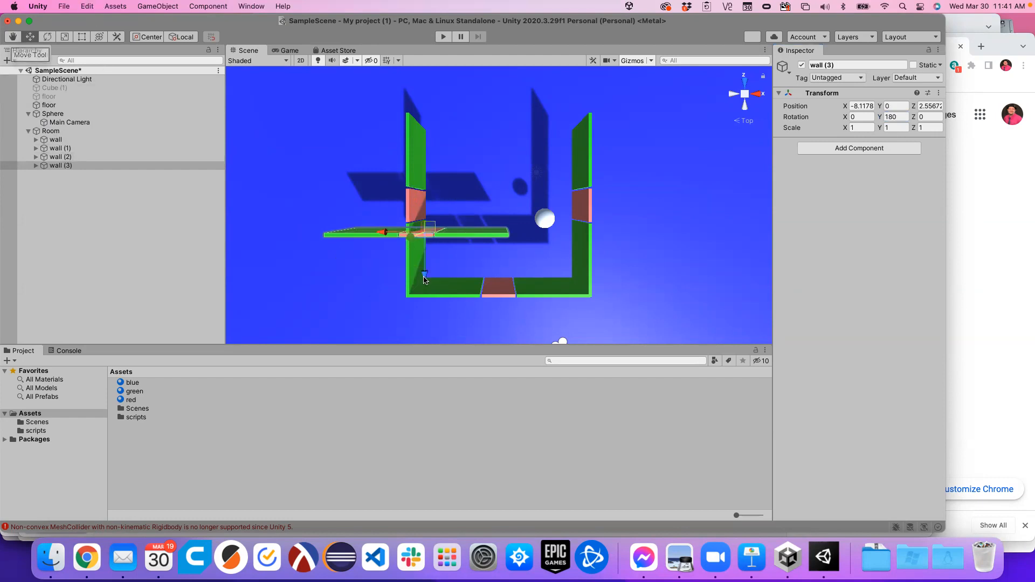
{"action": "left_click_drag", "start_coordinate": [424, 275], "coordinate": [455, 170]}
{"action": "left_click_drag", "start_coordinate": [376, 123], "coordinate": [450, 124]}
{"action": "left_click_drag", "start_coordinate": [456, 125], "coordinate": [454, 124]}
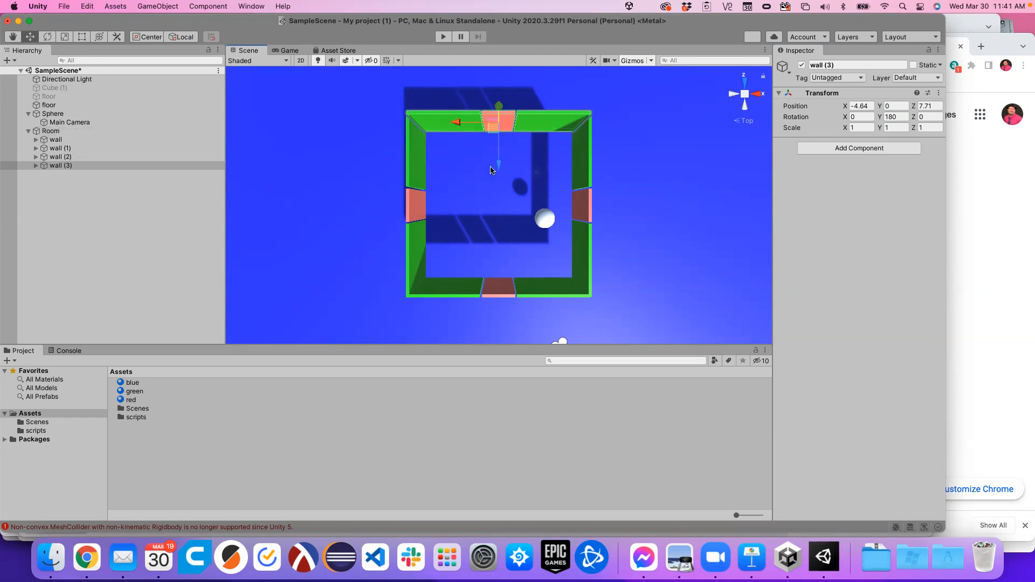
{"action": "left_click_drag", "start_coordinate": [496, 168], "coordinate": [497, 171]}
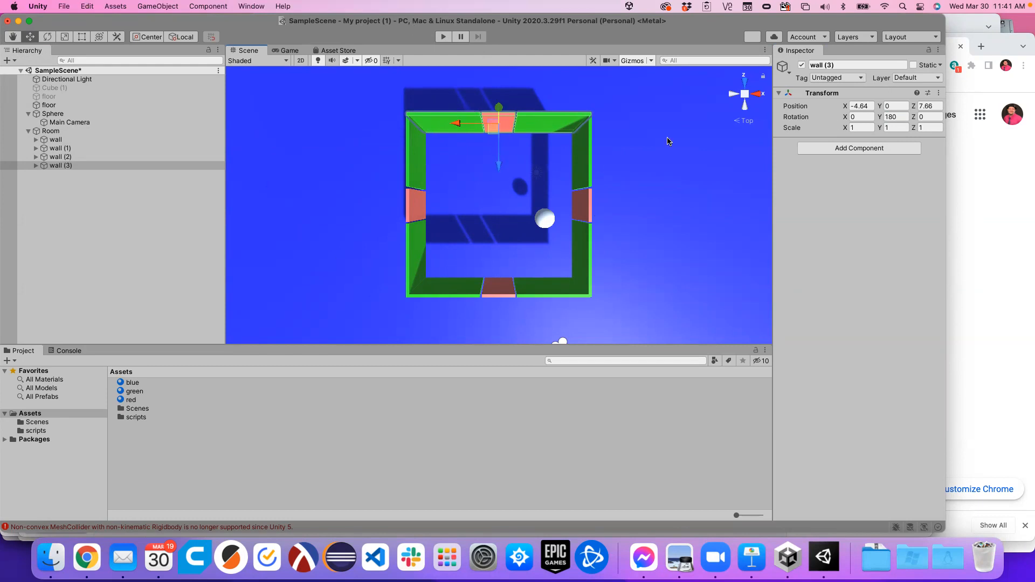
Step: Expand all four wall groups in Room and deactivate their doors together
{"action": "left_click", "coordinate": [34, 139]}
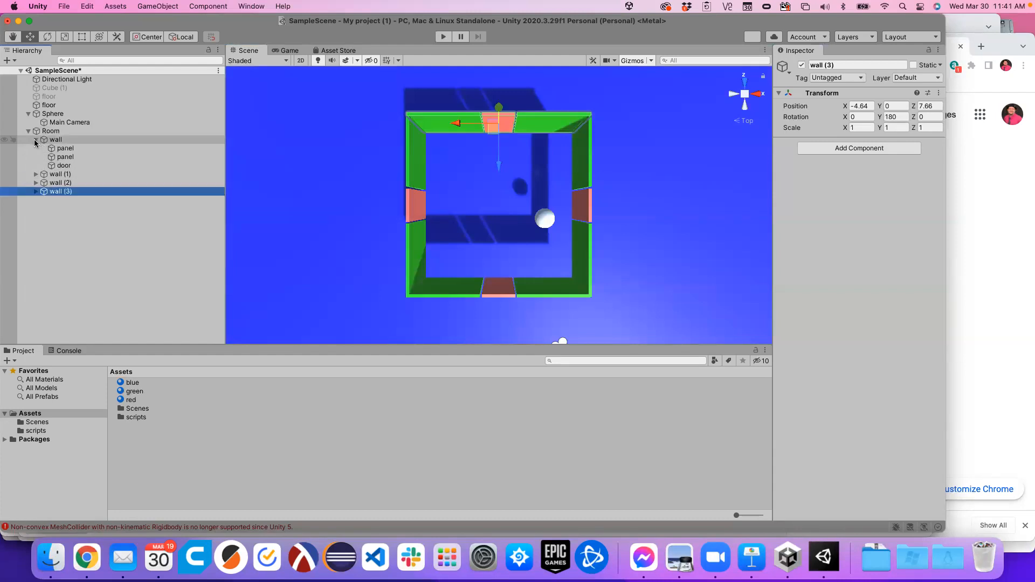
{"action": "left_click", "coordinate": [36, 174]}
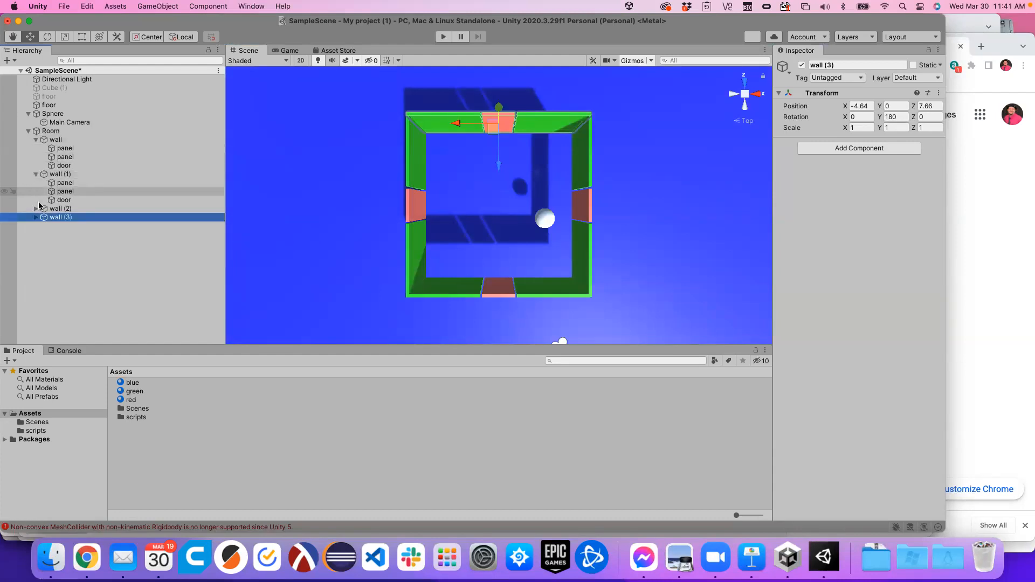
{"action": "left_click", "coordinate": [35, 208]}
{"action": "left_click", "coordinate": [36, 243]}
{"action": "left_click", "coordinate": [60, 165]}
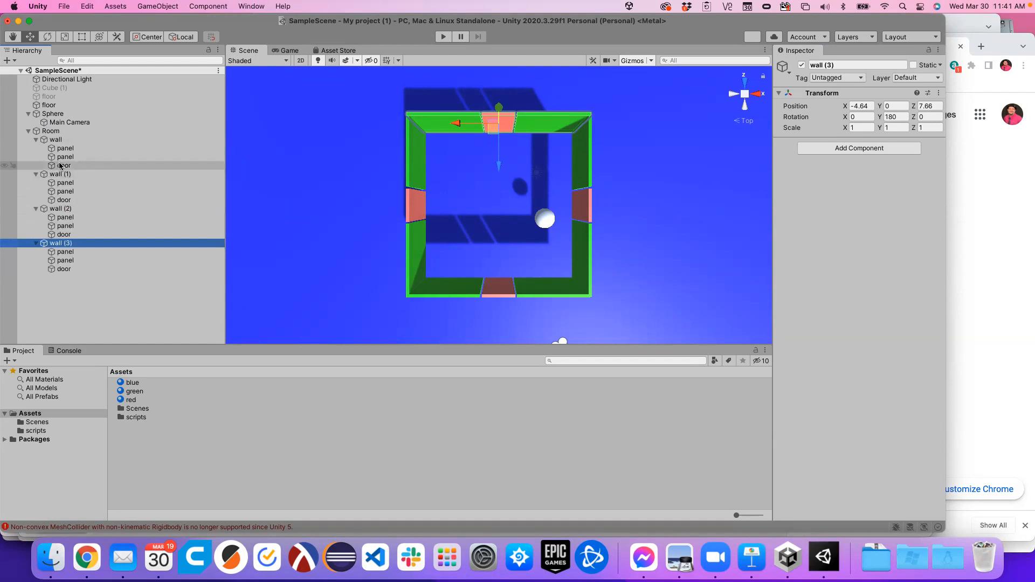
{"action": "left_click", "coordinate": [59, 200], "text": "super"}
{"action": "left_click", "coordinate": [56, 235], "text": "super"}
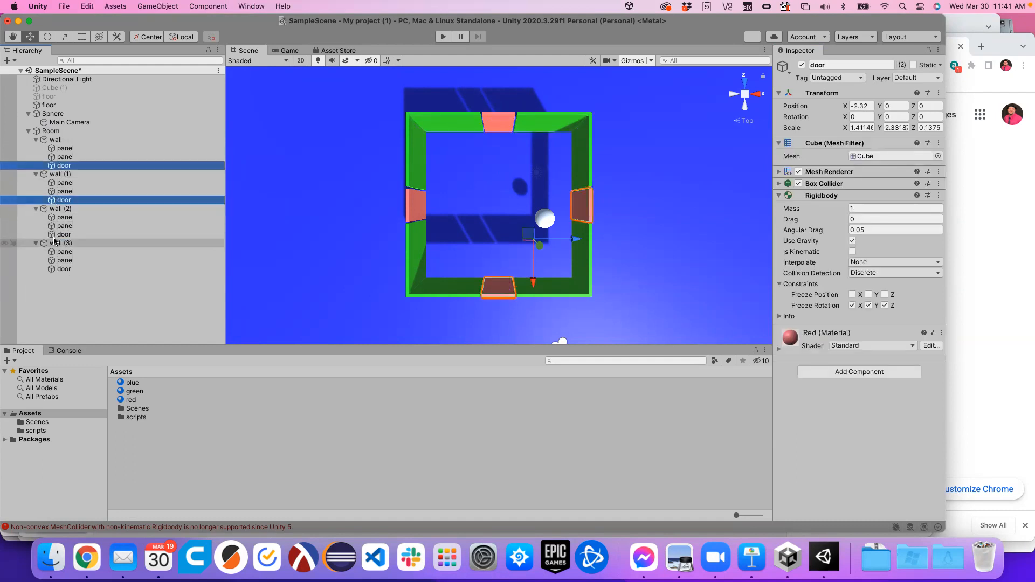
{"action": "left_click", "coordinate": [53, 269], "text": "super"}
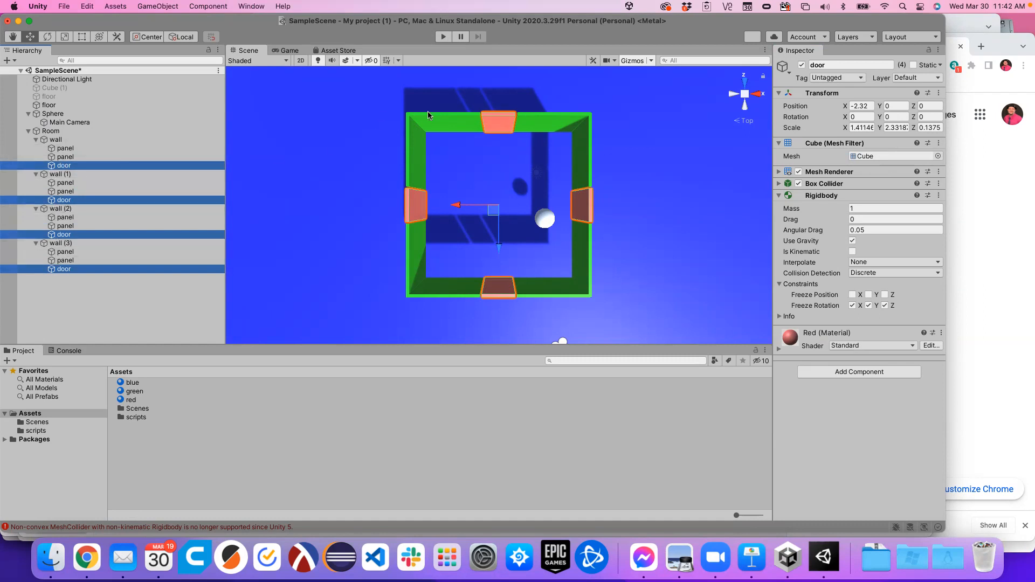
{"action": "left_click", "coordinate": [801, 65]}
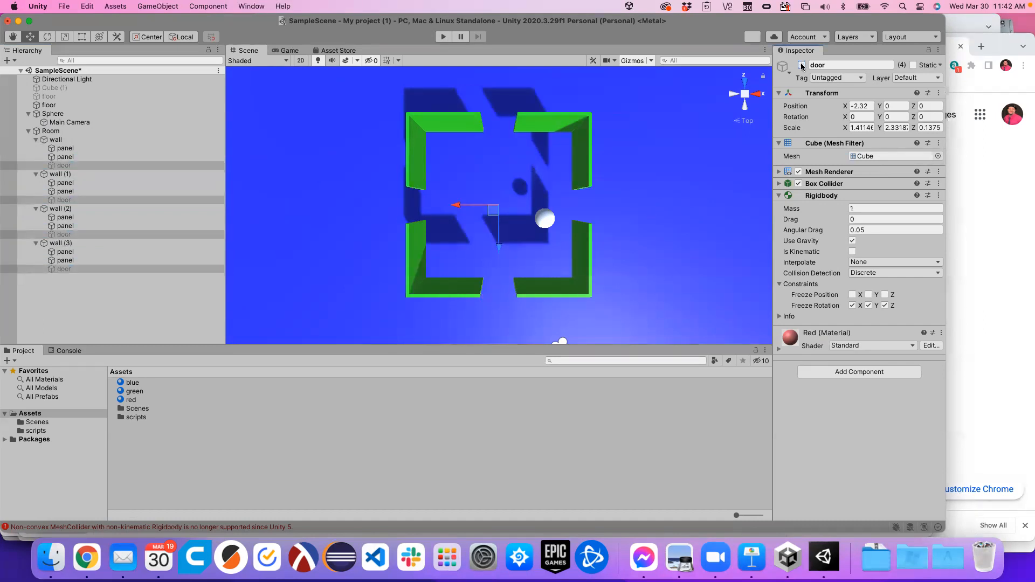
Step: Play-test the scene, rolling the sphere out through a doorway and around the outside of the Room
{"action": "left_click", "coordinate": [442, 37]}
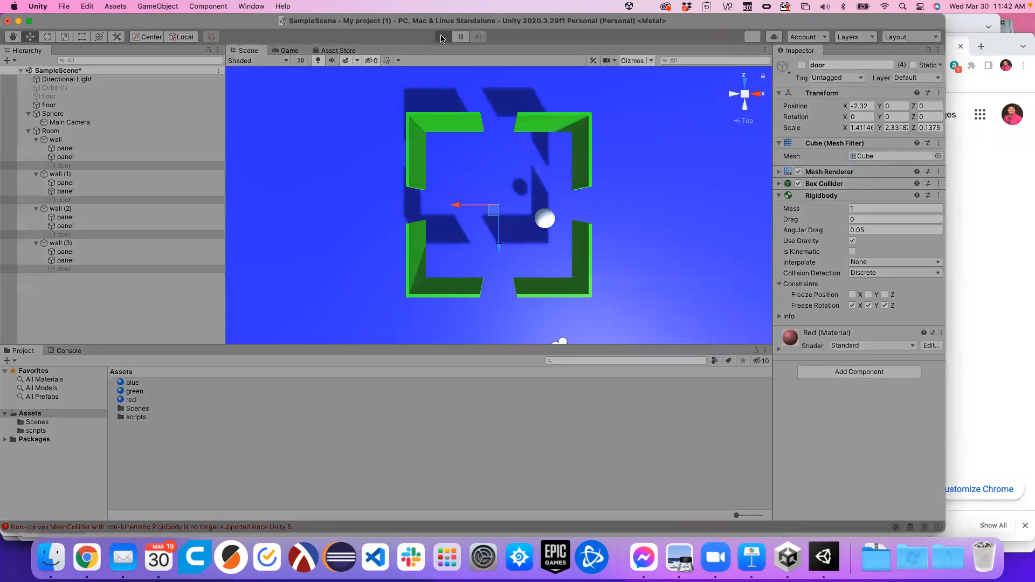
{"action": "key", "text": "Left"}
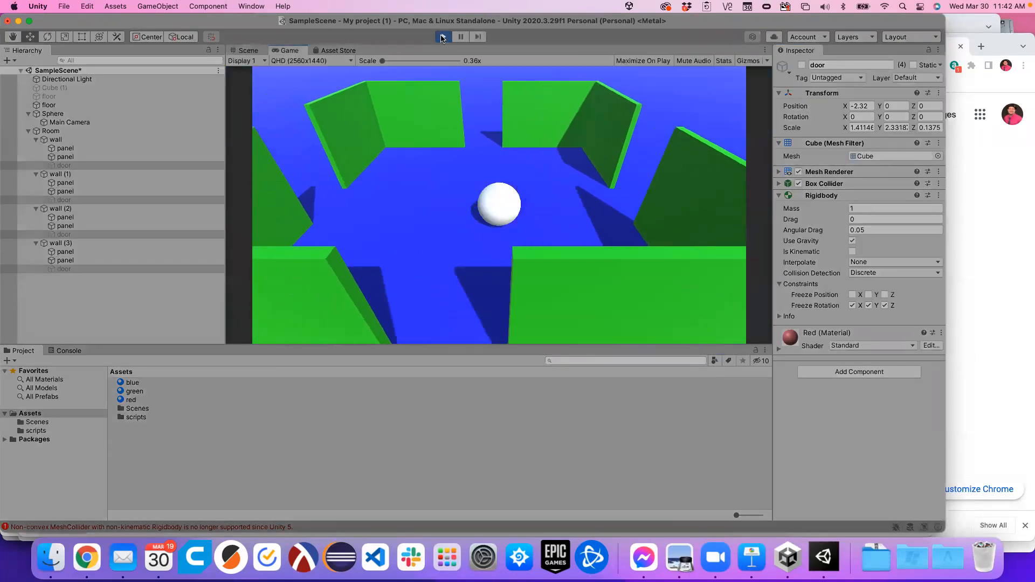
{"action": "key", "text": "Down"}
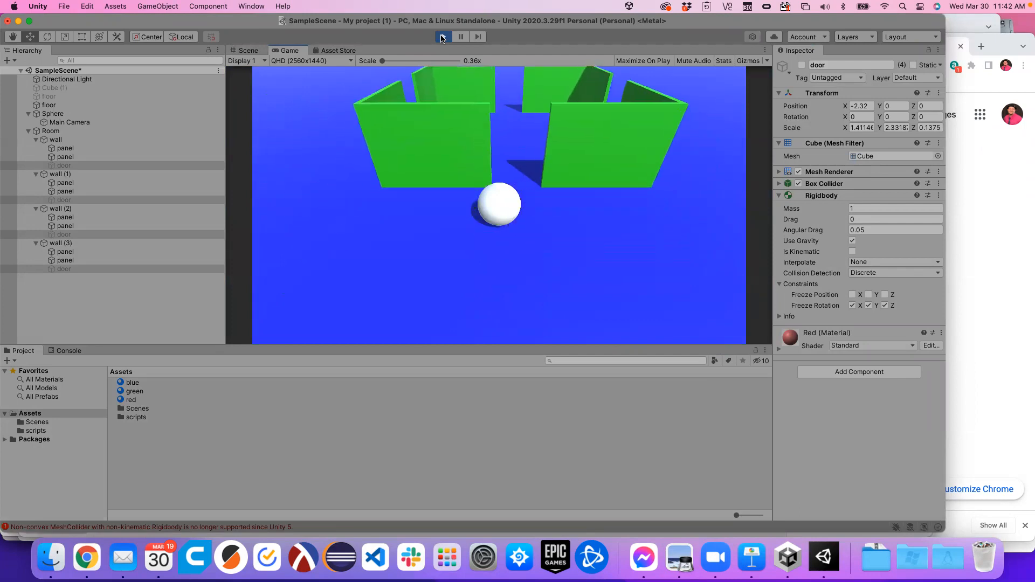
{"action": "key", "text": "Left"}
{"action": "key", "text": "Up"}
{"action": "key", "text": "Up"}
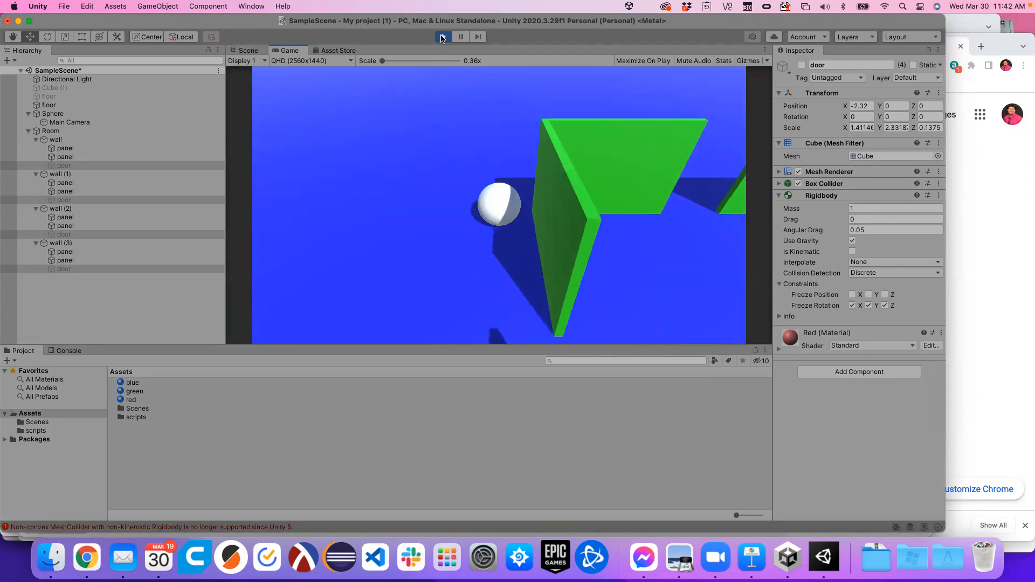
{"action": "key", "text": "Up"}
{"action": "key", "text": "Down"}
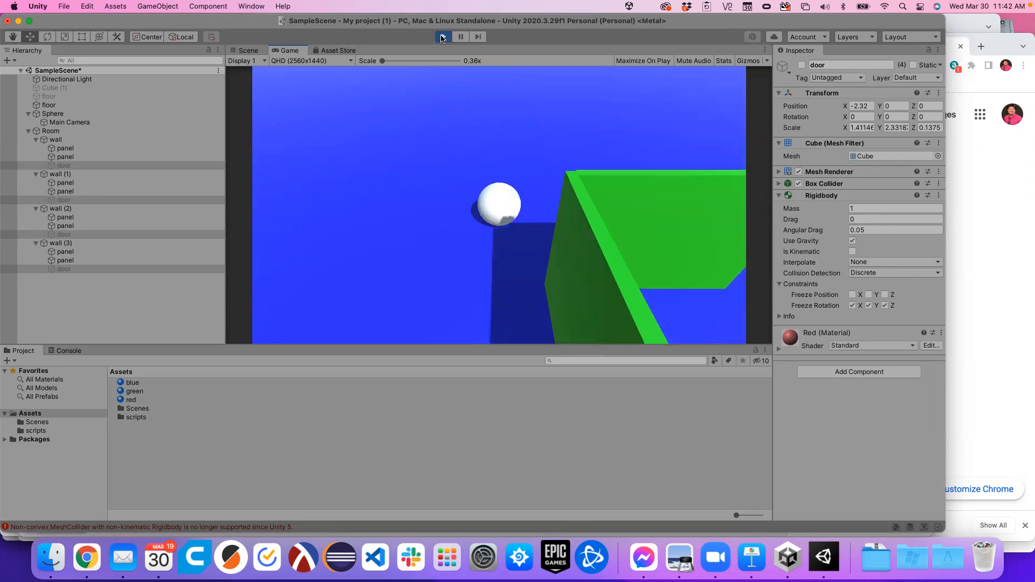
{"action": "key", "text": "Up"}
{"action": "key", "text": "Right"}
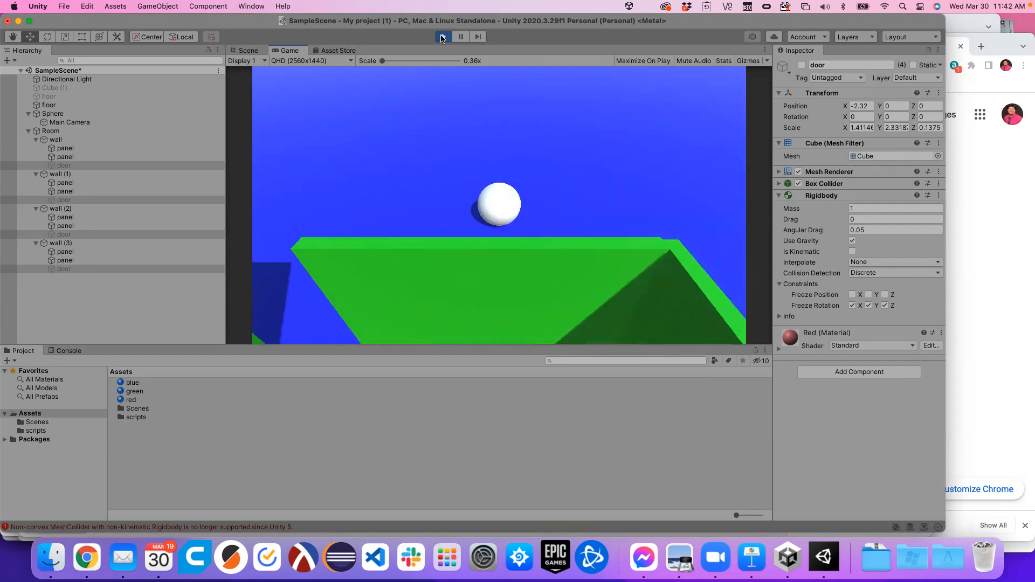
{"action": "key", "text": "Left"}
{"action": "key", "text": "Down"}
{"action": "key", "text": "Right"}
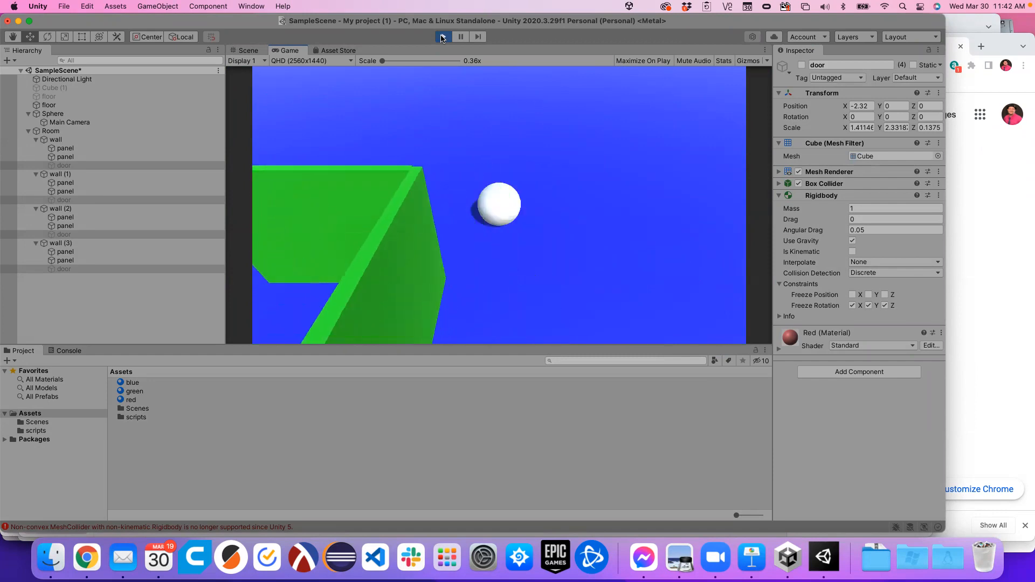
{"action": "key", "text": "Down"}
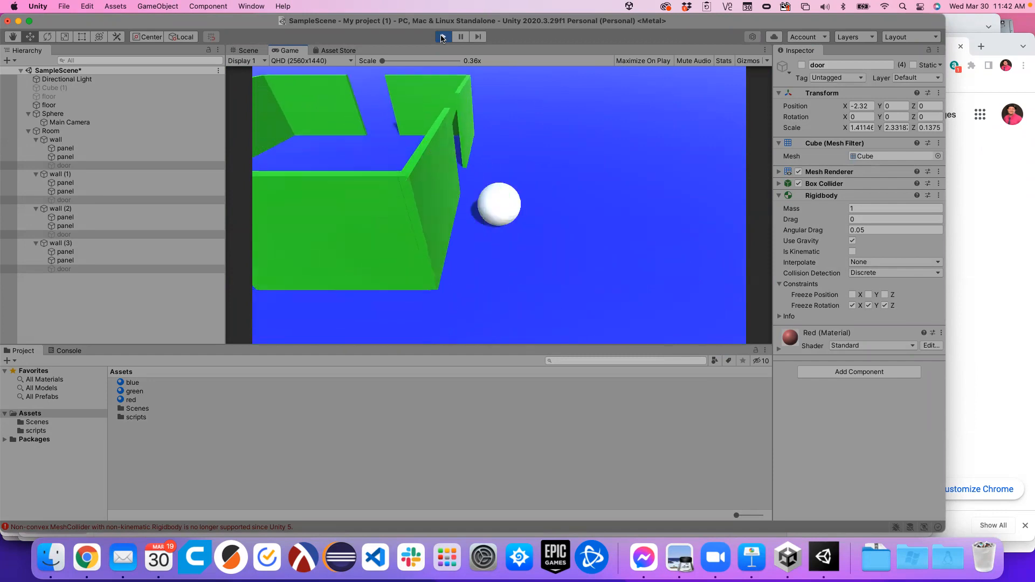
Step: Roll the sphere against the Room's corner panels to test how they react to being pushed, and stop the play test
{"action": "key", "text": "Left"}
{"action": "key", "text": "Down"}
{"action": "key", "text": "Left"}
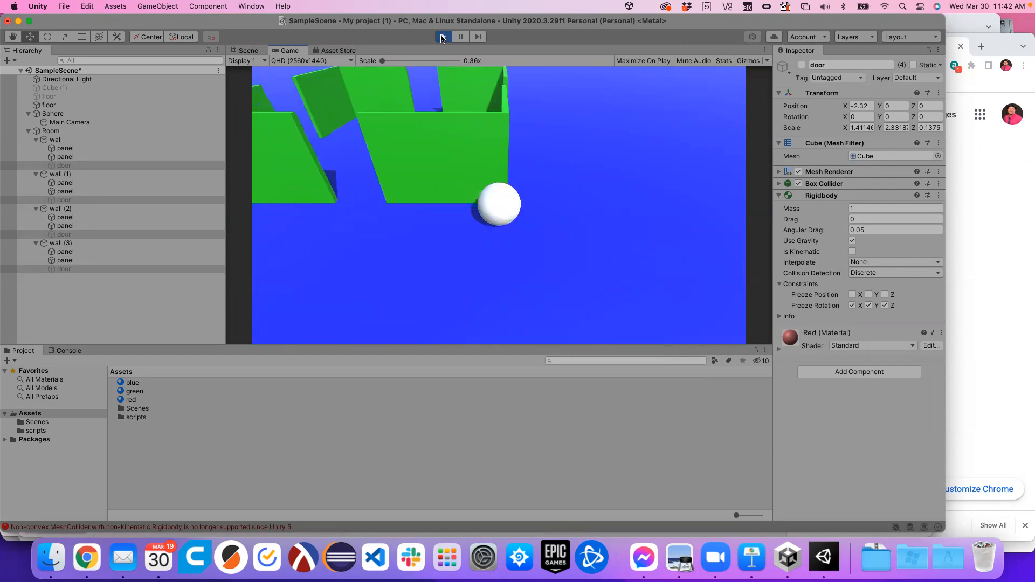
{"action": "key", "text": "Right"}
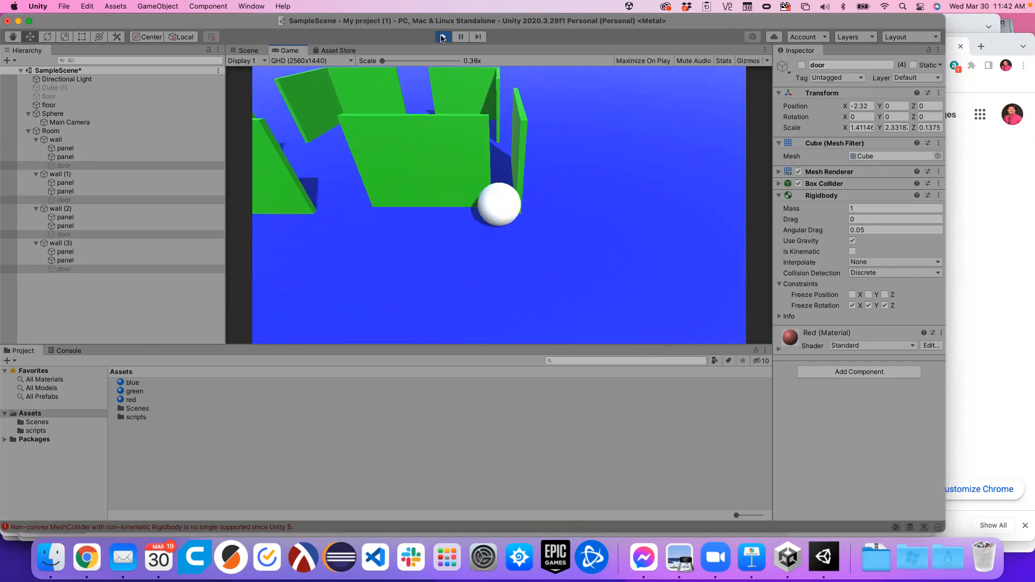
{"action": "key", "text": "Right"}
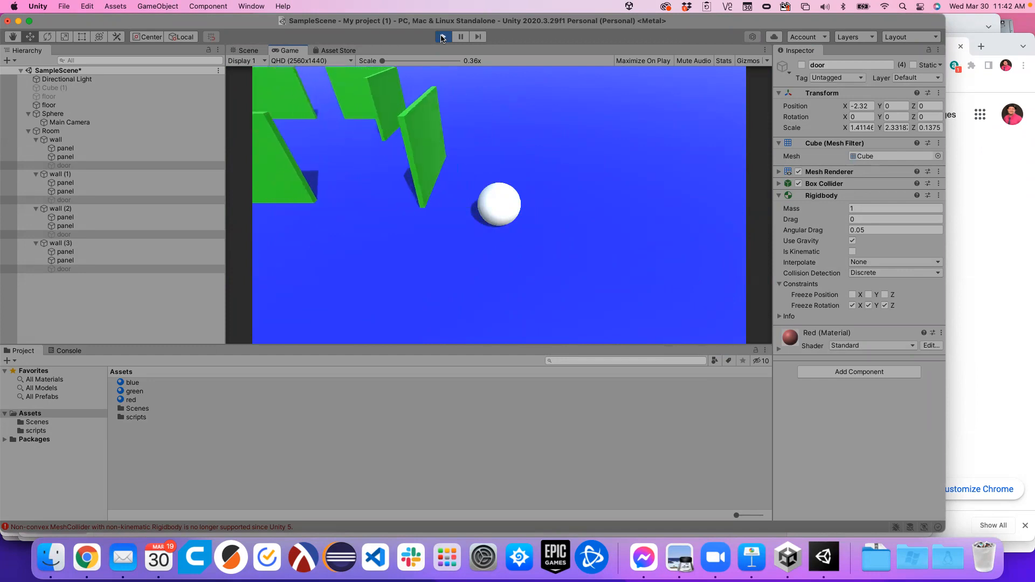
{"action": "key", "text": "Left"}
{"action": "key", "text": "Up"}
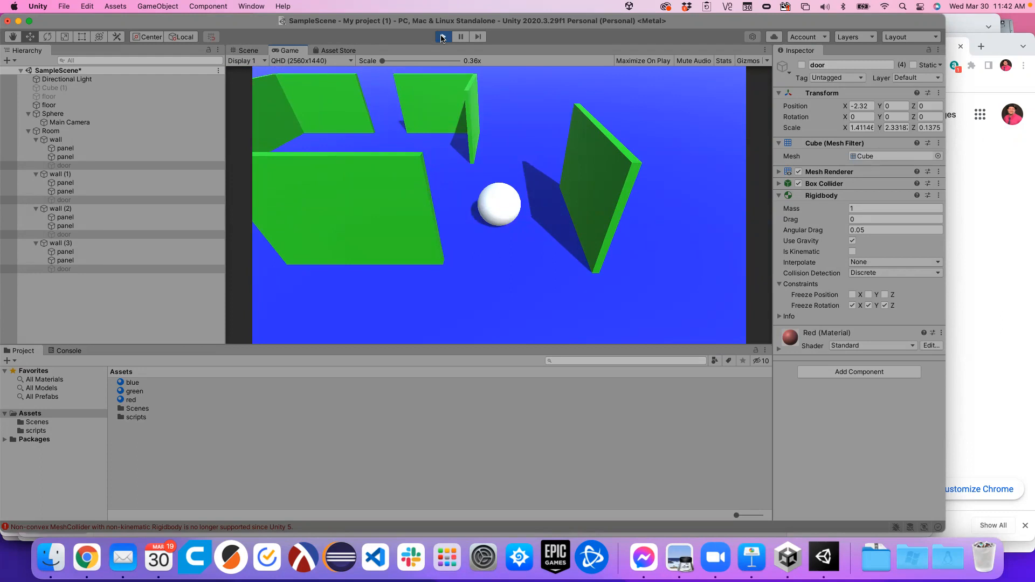
{"action": "key", "text": "Up"}
{"action": "key", "text": "Down"}
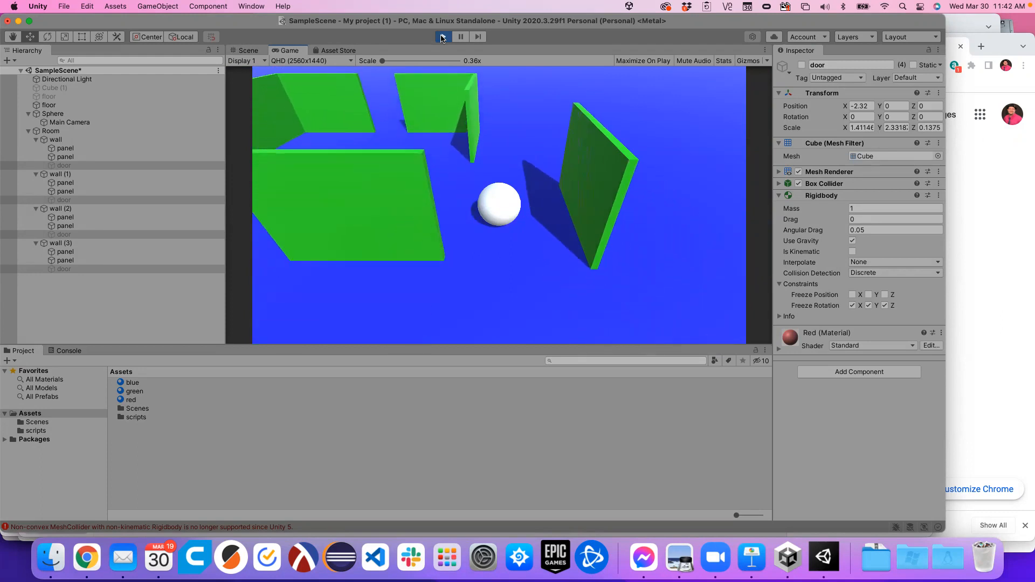
{"action": "left_click", "coordinate": [443, 37]}
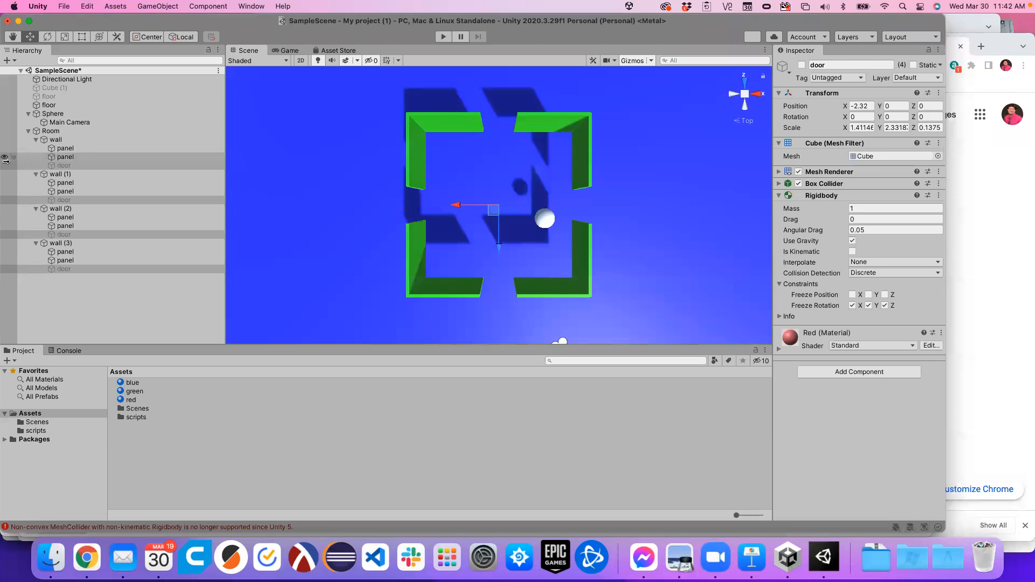
Step: Freeze the X and Z position of all eight wall panels in Room and play-test the result briefly
{"action": "left_click", "coordinate": [55, 150]}
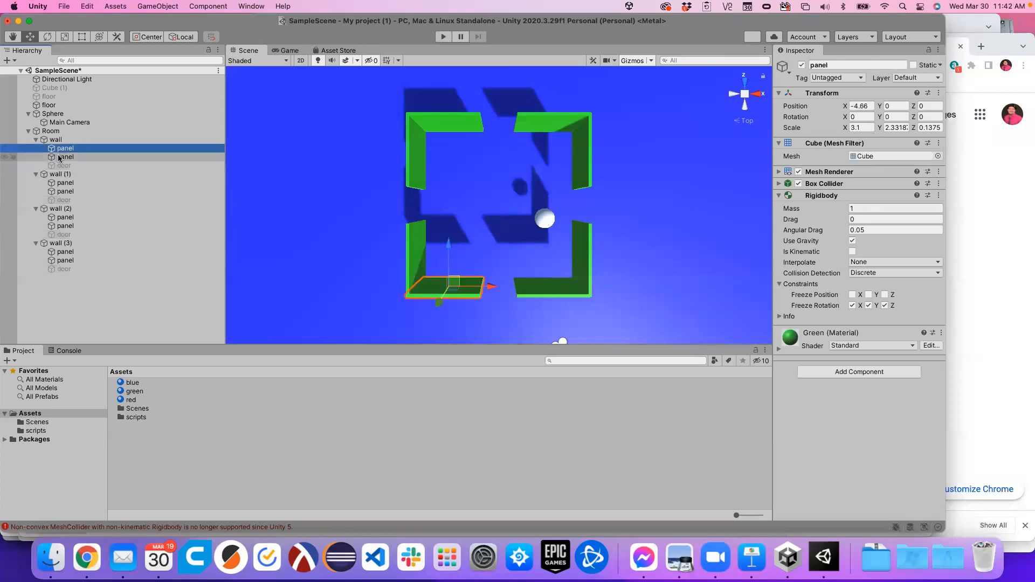
{"action": "left_click", "coordinate": [59, 157], "text": "super"}
{"action": "left_click", "coordinate": [60, 183], "text": "super"}
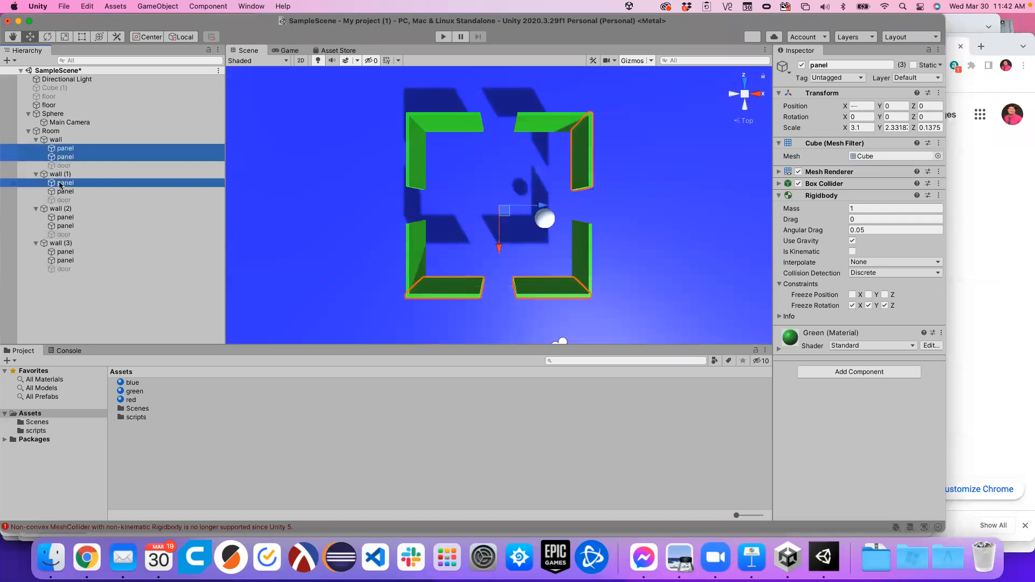
{"action": "left_click", "coordinate": [60, 191], "text": "super"}
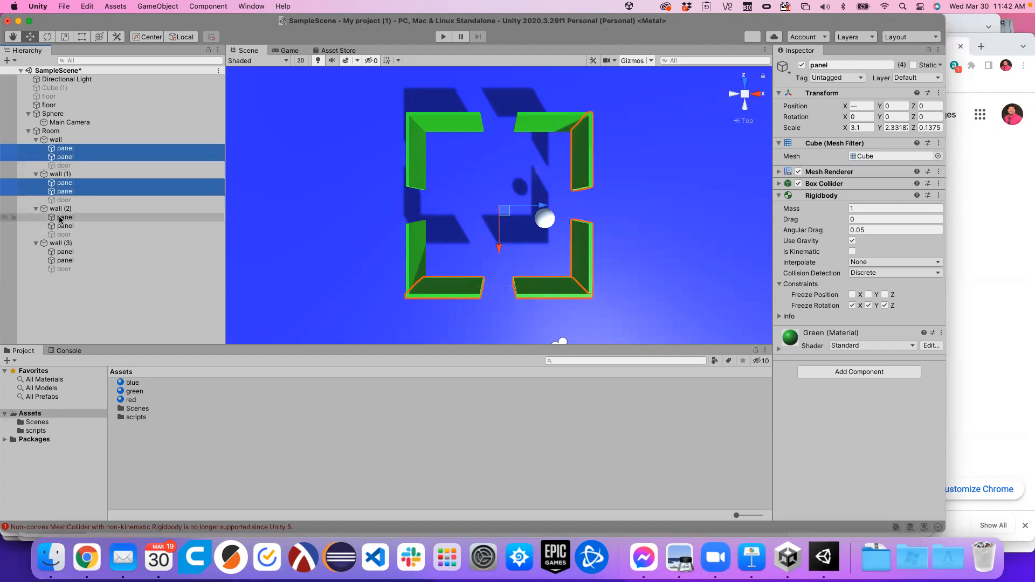
{"action": "left_click", "coordinate": [59, 218], "text": "super"}
{"action": "left_click", "coordinate": [60, 227], "text": "super"}
{"action": "left_click", "coordinate": [60, 252], "text": "super"}
{"action": "left_click", "coordinate": [61, 261], "text": "super"}
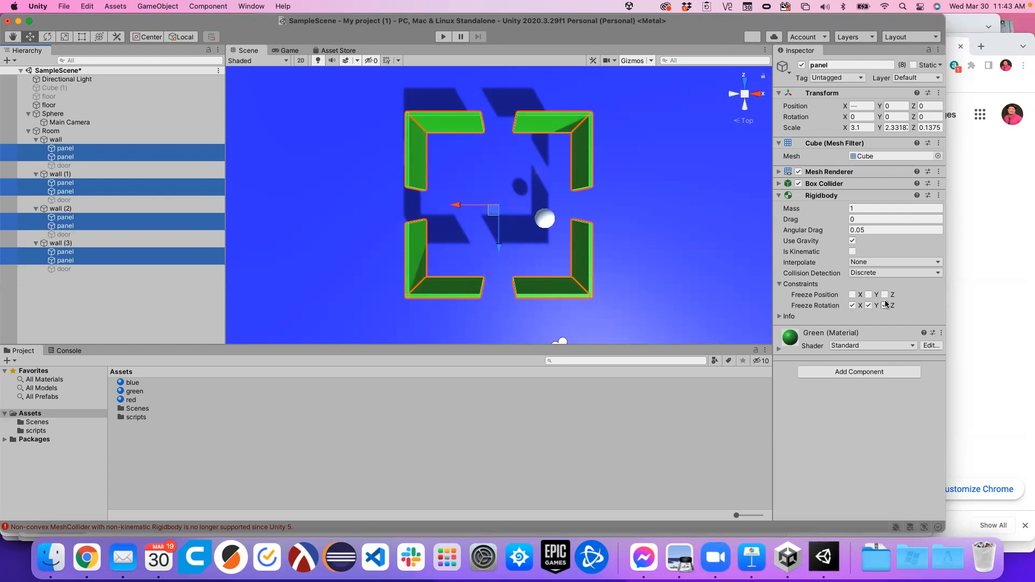
{"action": "left_click", "coordinate": [853, 295]}
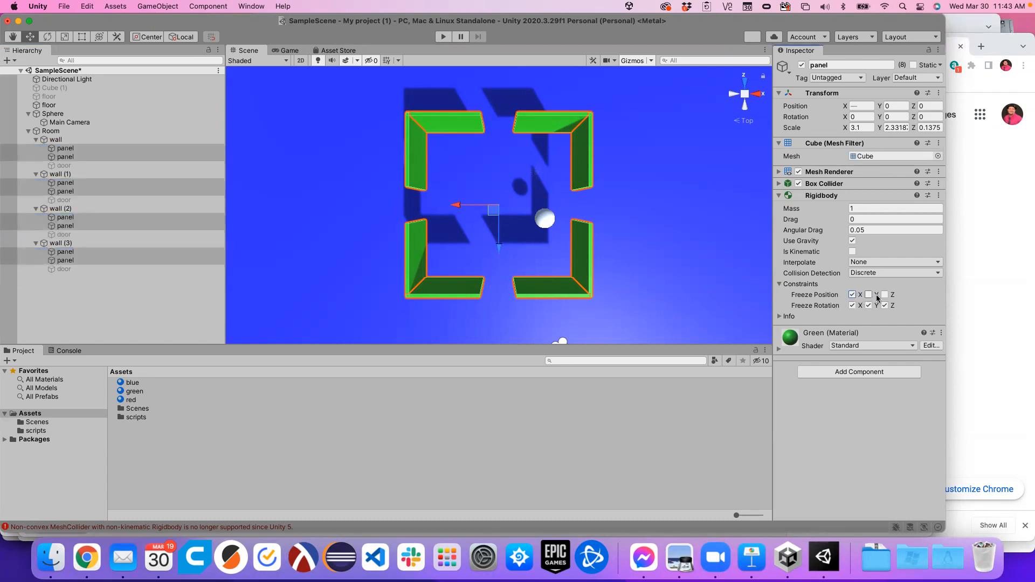
{"action": "left_click", "coordinate": [884, 296]}
{"action": "left_click", "coordinate": [443, 37]}
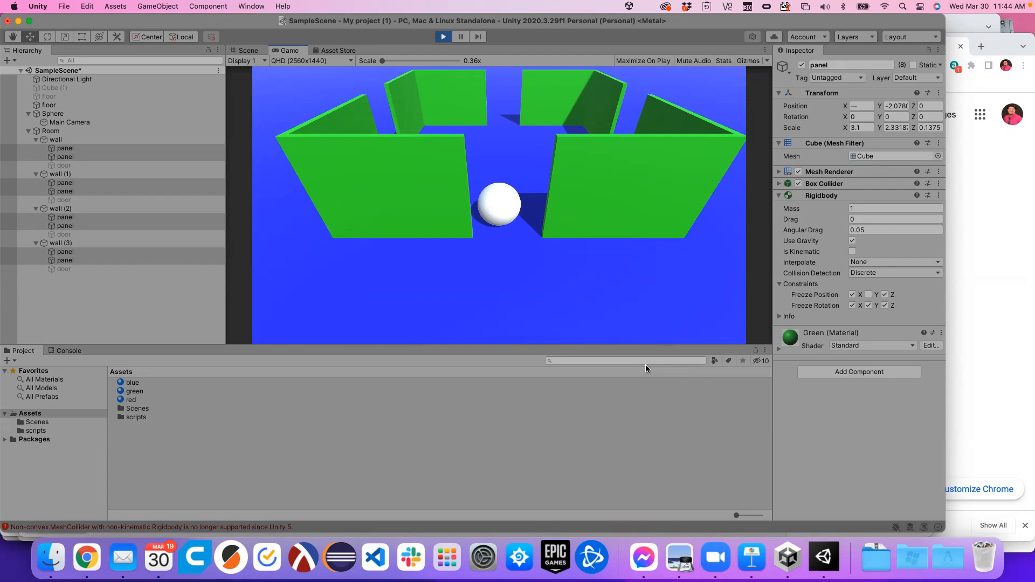
{"action": "left_click", "coordinate": [443, 36]}
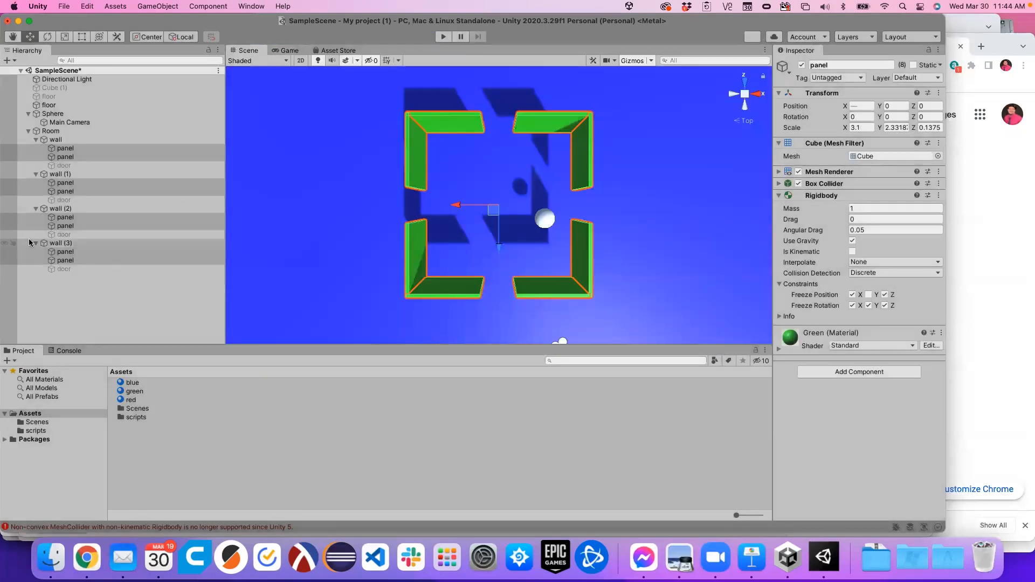
Step: Duplicate the wall (3) group in Room and rename the copy roof
{"action": "left_click", "coordinate": [37, 244]}
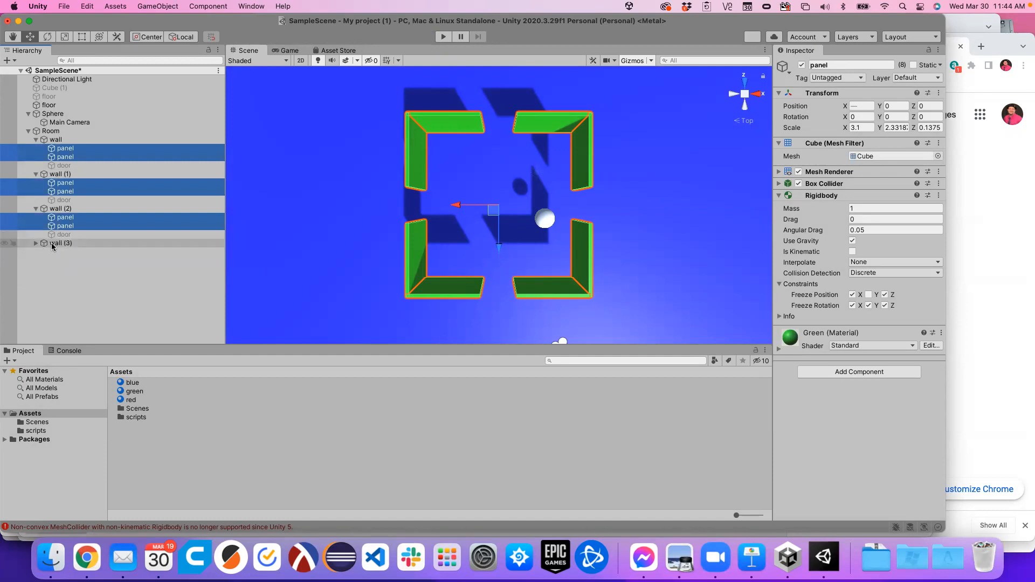
{"action": "left_click", "coordinate": [52, 244]}
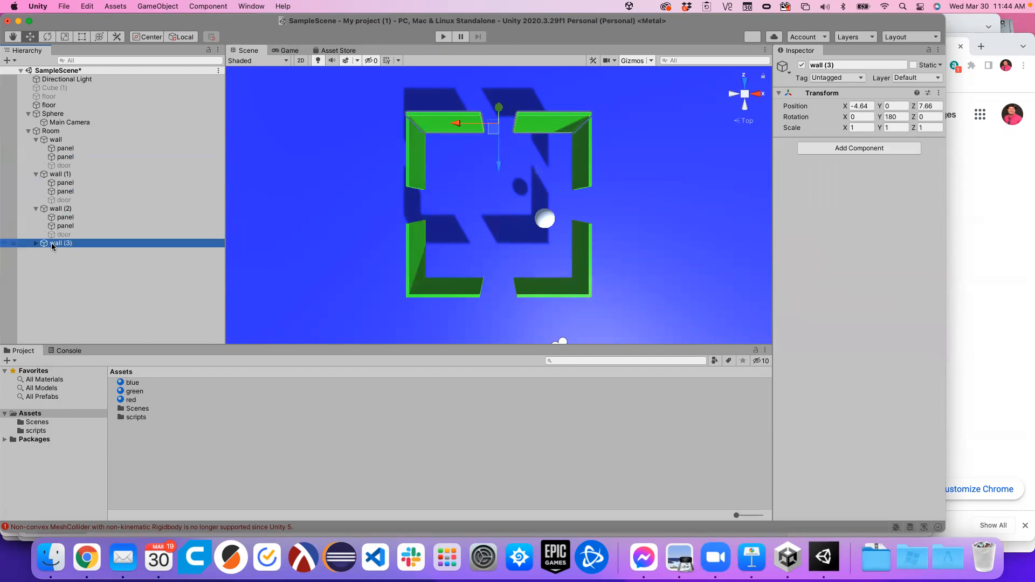
{"action": "key", "text": "super+d"}
{"action": "right_click", "coordinate": [56, 251]}
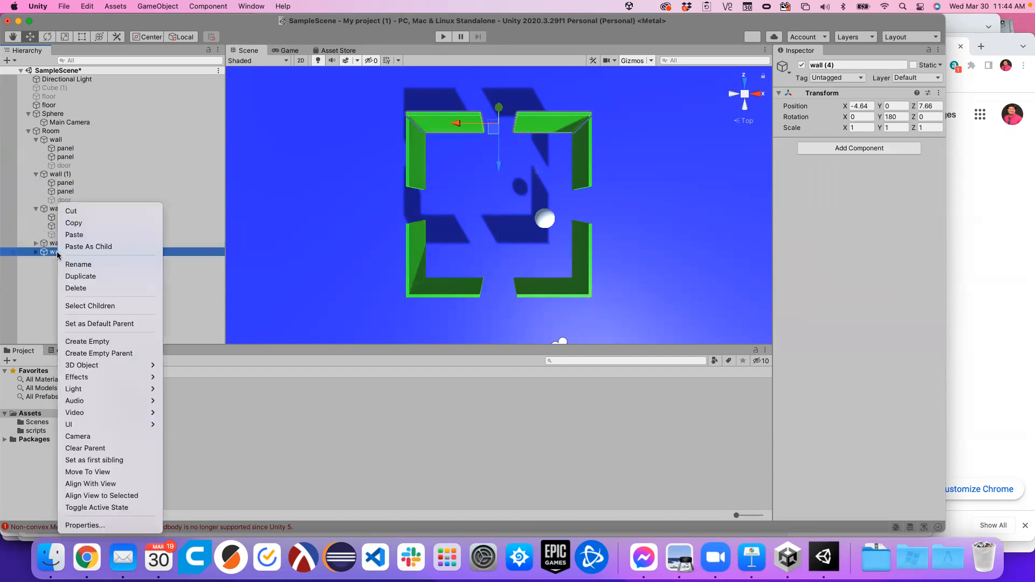
{"action": "left_click", "coordinate": [79, 264]}
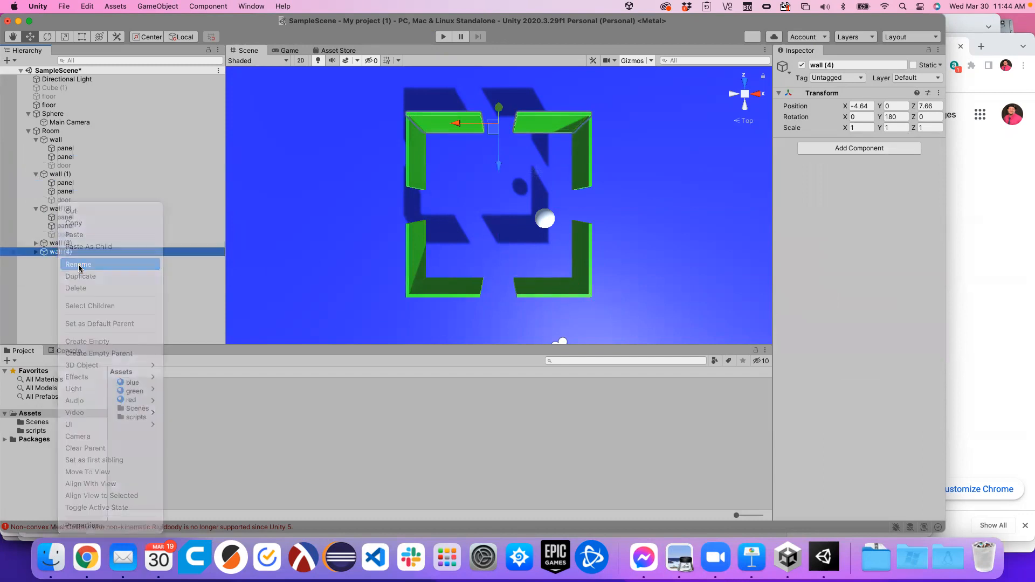
{"action": "type", "text": "roof"}
{"action": "key", "text": "Return"}
Step: Delete both panels and the door from the roof group
{"action": "left_click", "coordinate": [36, 253]}
{"action": "left_click", "coordinate": [63, 261]}
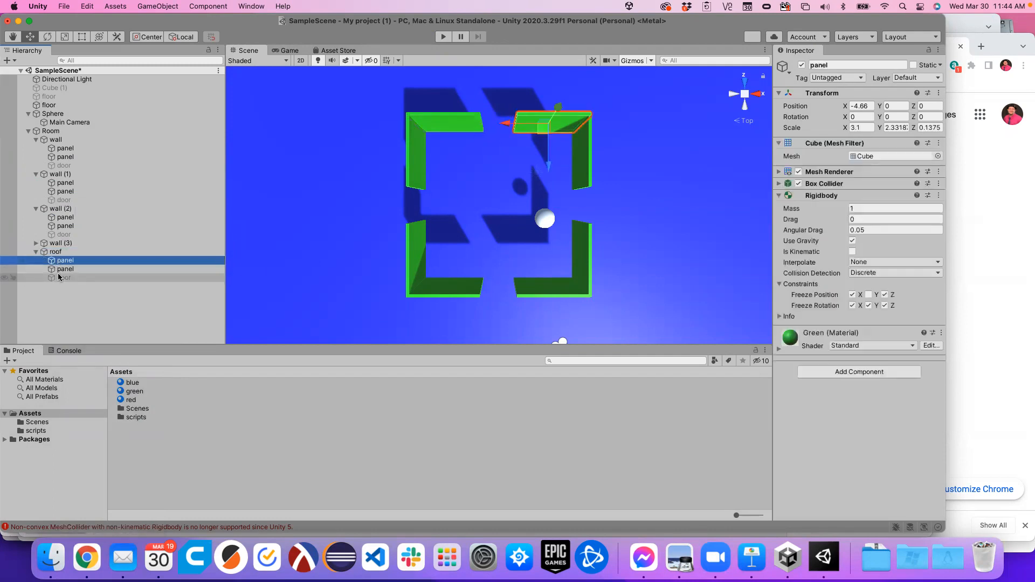
{"action": "left_click", "coordinate": [57, 276], "text": "shift"}
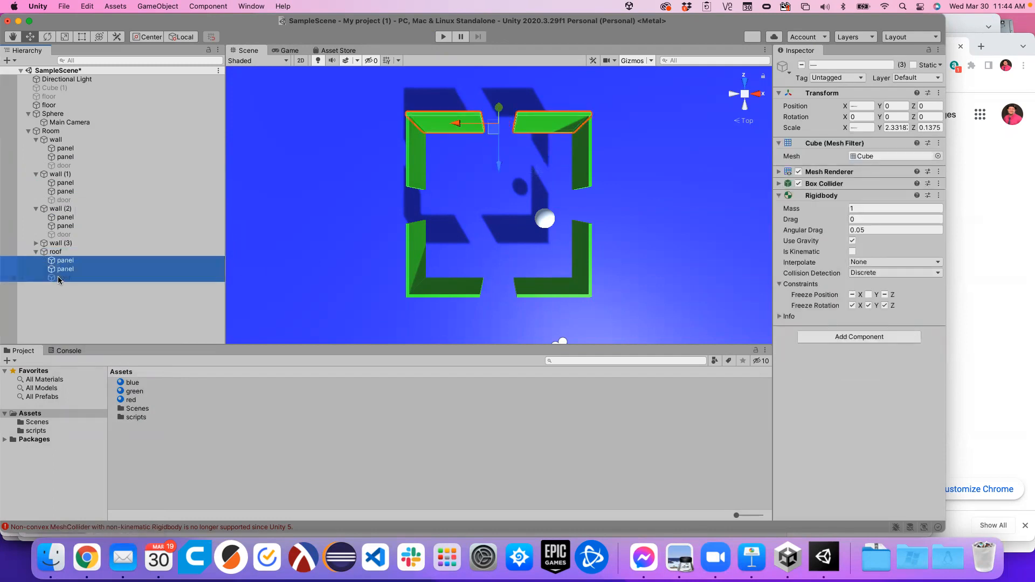
{"action": "right_click", "coordinate": [60, 276]}
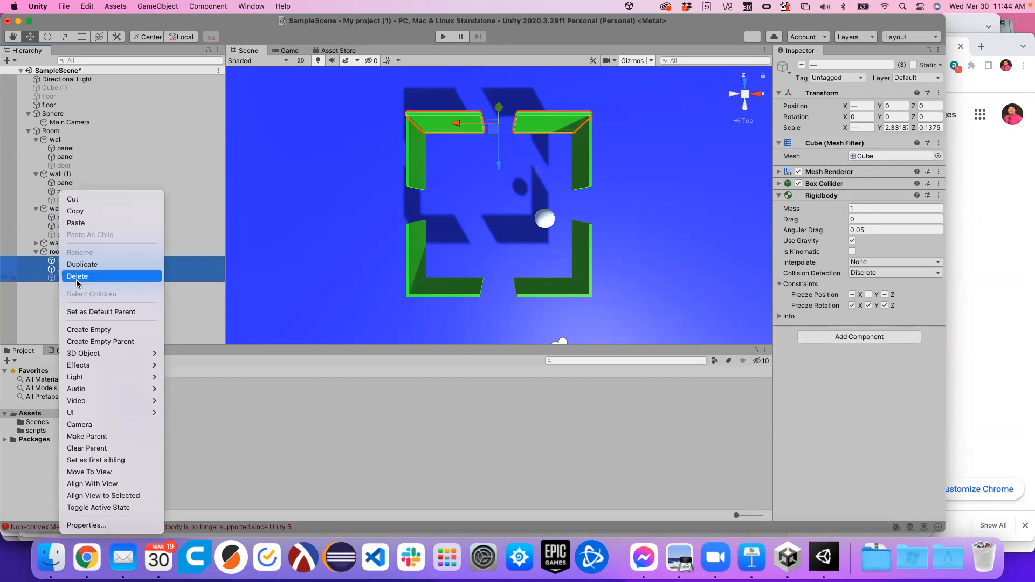
{"action": "left_click", "coordinate": [76, 277]}
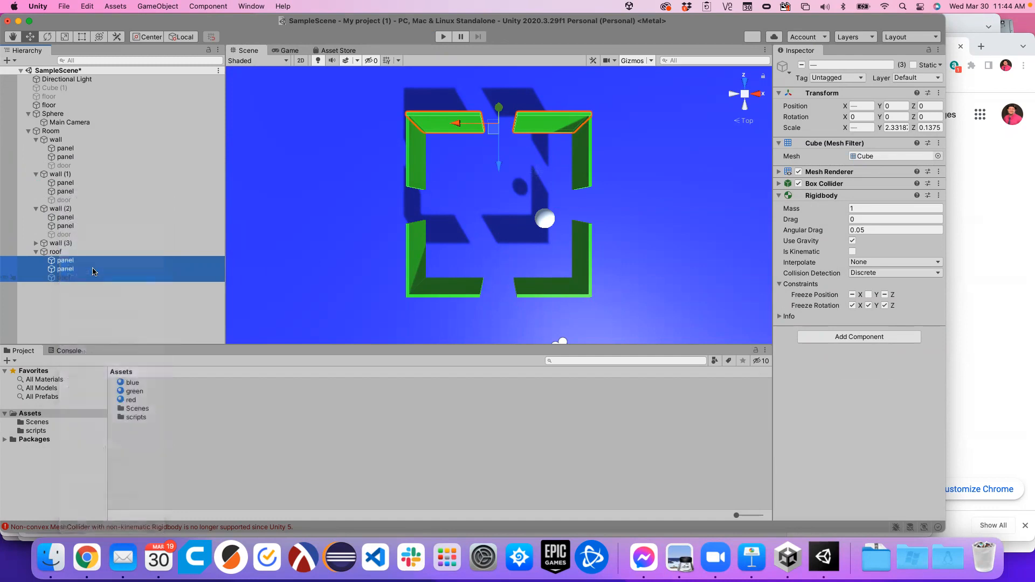
Step: Delete the empty roof group from Room
{"action": "left_click", "coordinate": [57, 254]}
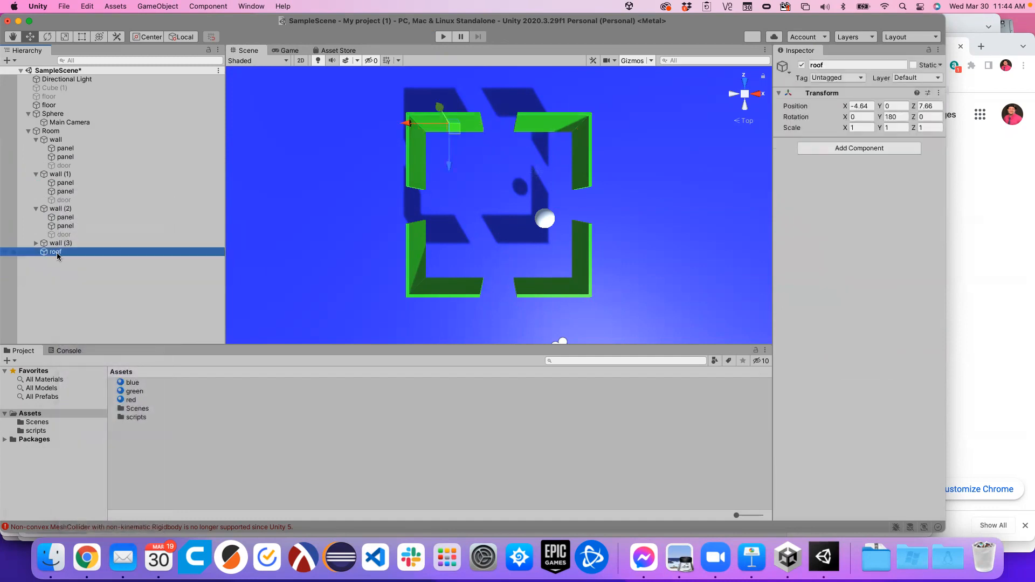
{"action": "double_click", "coordinate": [56, 252]}
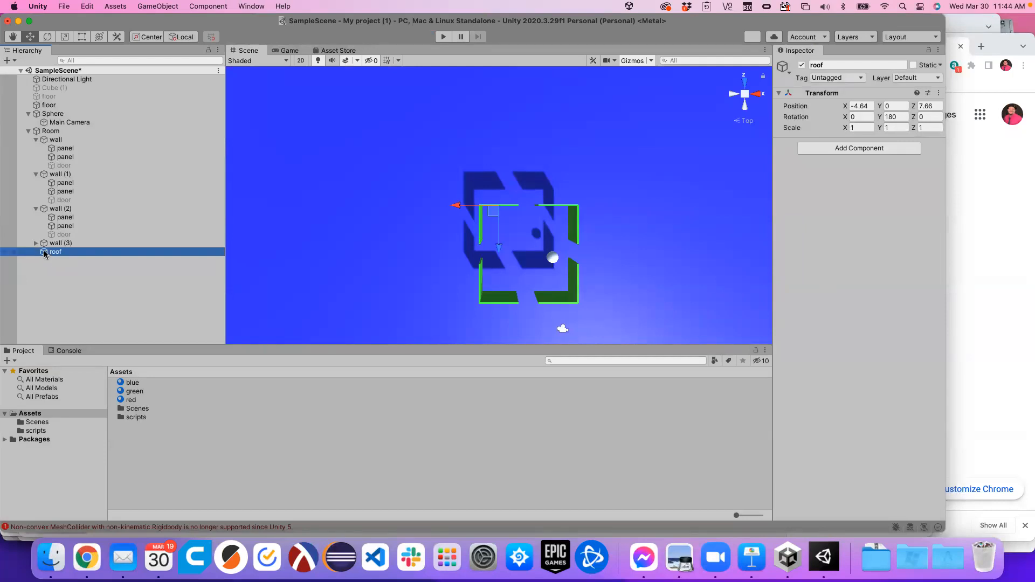
{"action": "right_click", "coordinate": [48, 253]}
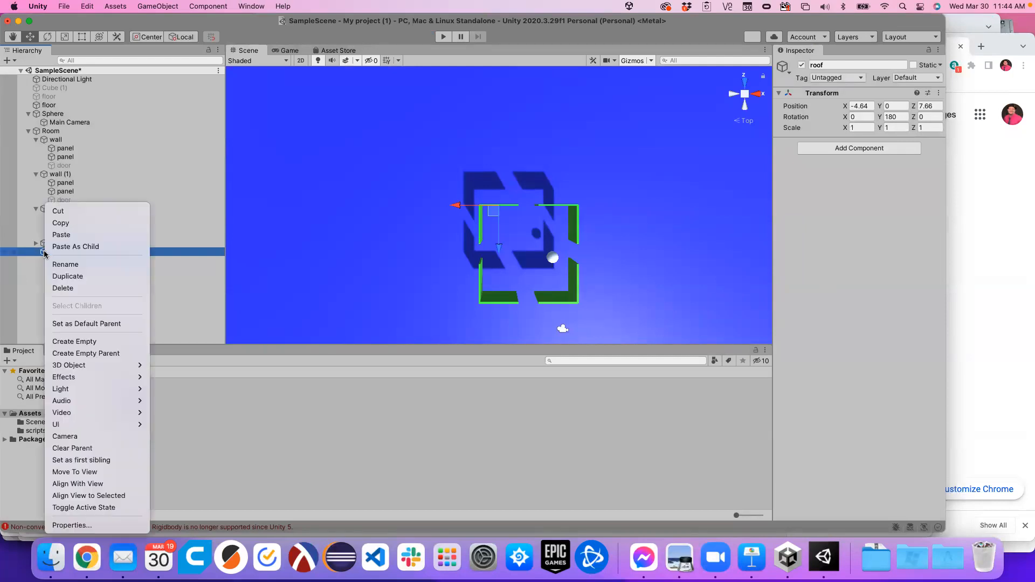
{"action": "left_click", "coordinate": [62, 289]}
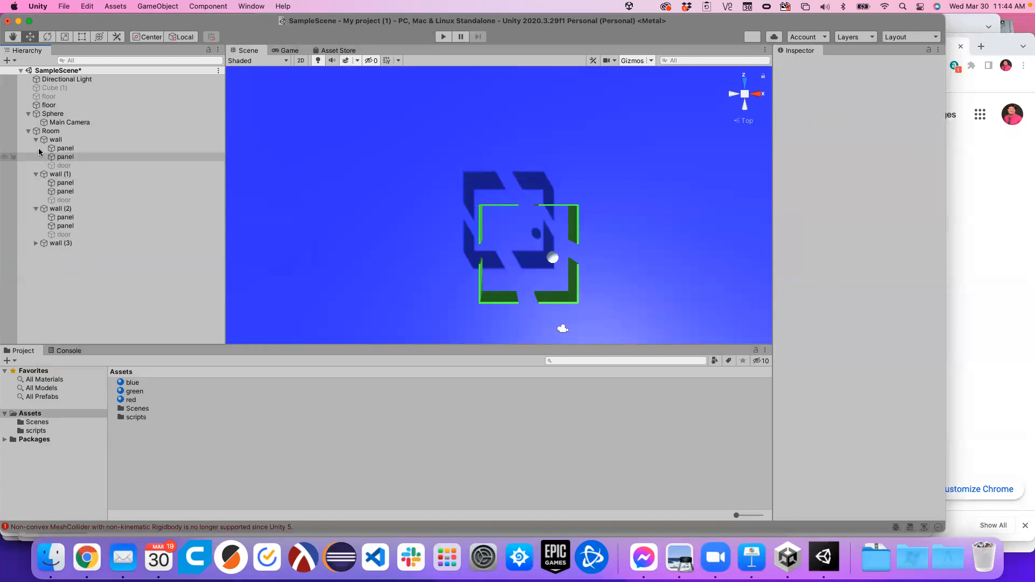
Step: Add a cube as a child of Room and move it to about X -2.16, Z 3.73, inside the four walls
{"action": "right_click", "coordinate": [44, 132]}
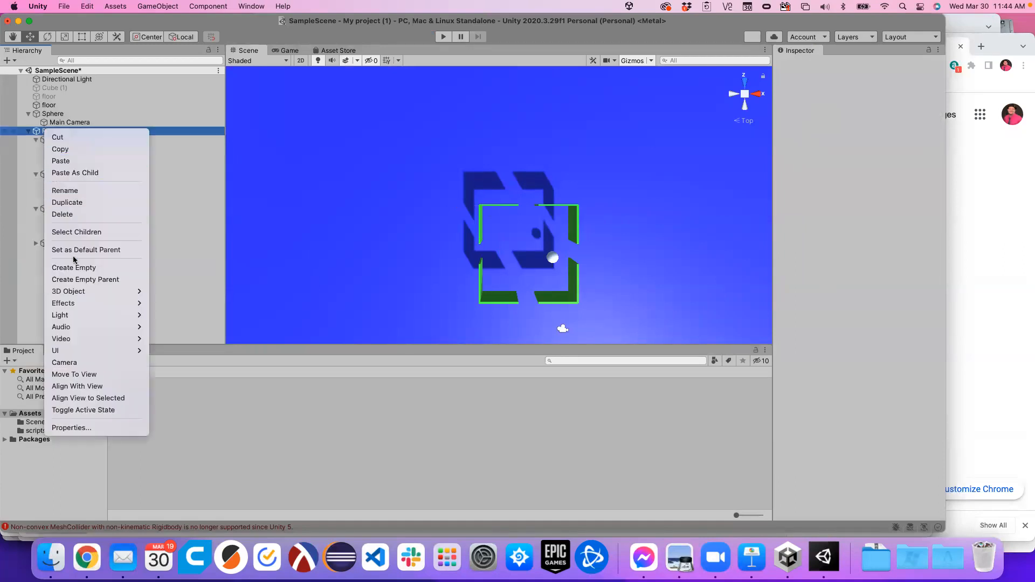
{"action": "mouse_move", "coordinate": [100, 291]}
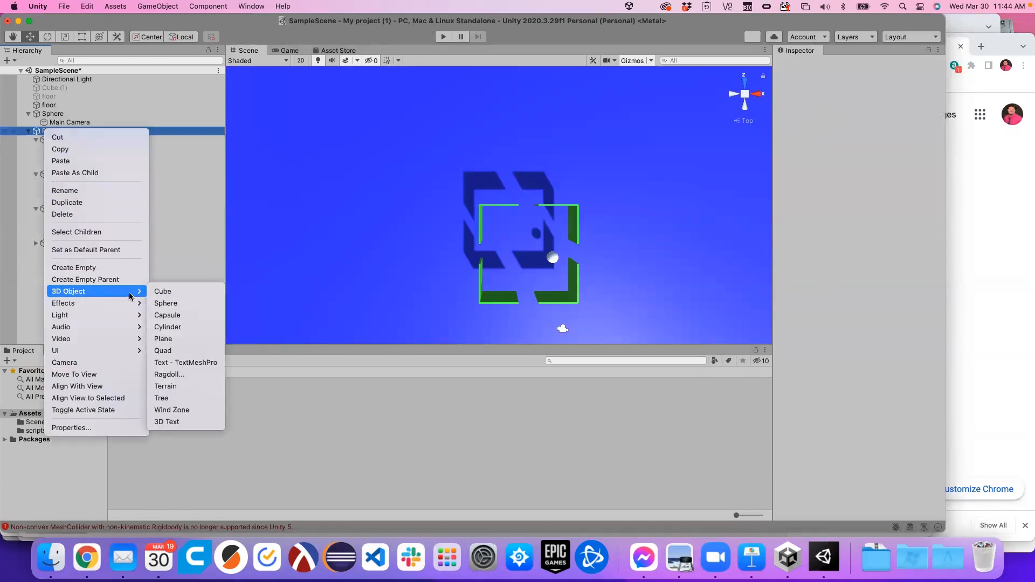
{"action": "left_click", "coordinate": [161, 292]}
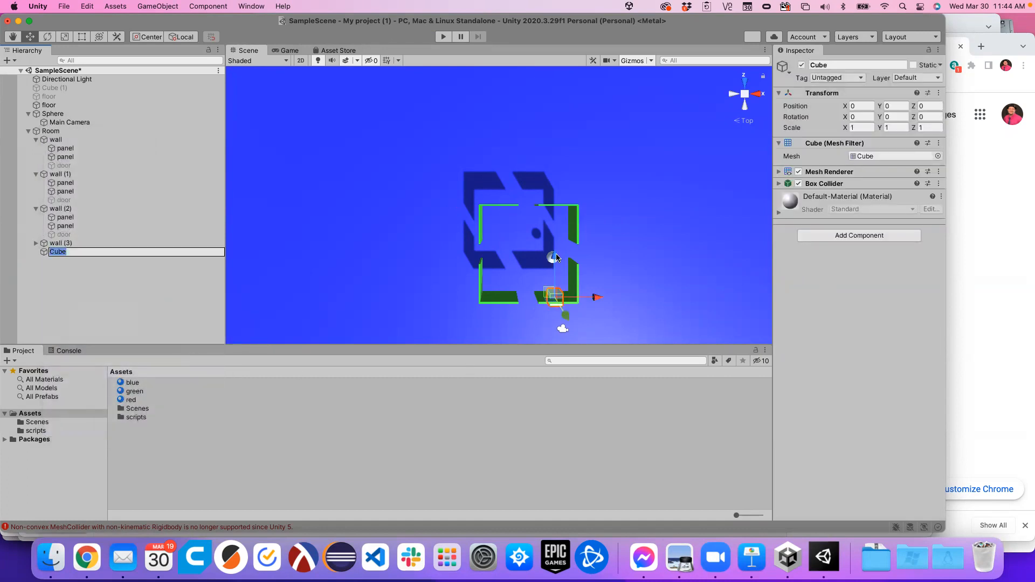
{"action": "left_click_drag", "start_coordinate": [555, 260], "coordinate": [546, 215]}
{"action": "left_click_drag", "start_coordinate": [599, 254], "coordinate": [573, 254]}
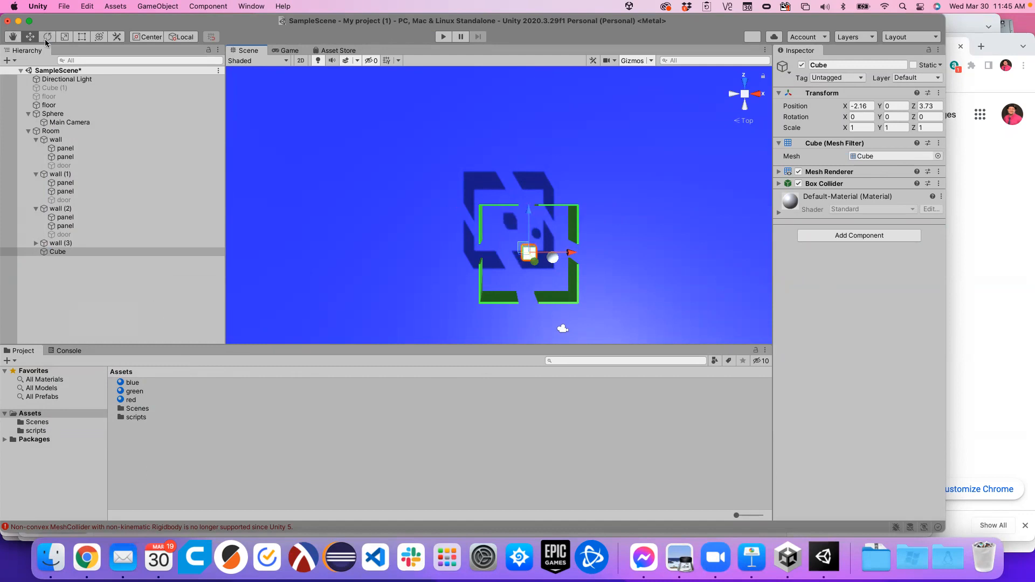
Step: Scale the cube to about 9.26 in X and 9.63 in Z so it covers the whole room
{"action": "left_click", "coordinate": [64, 37]}
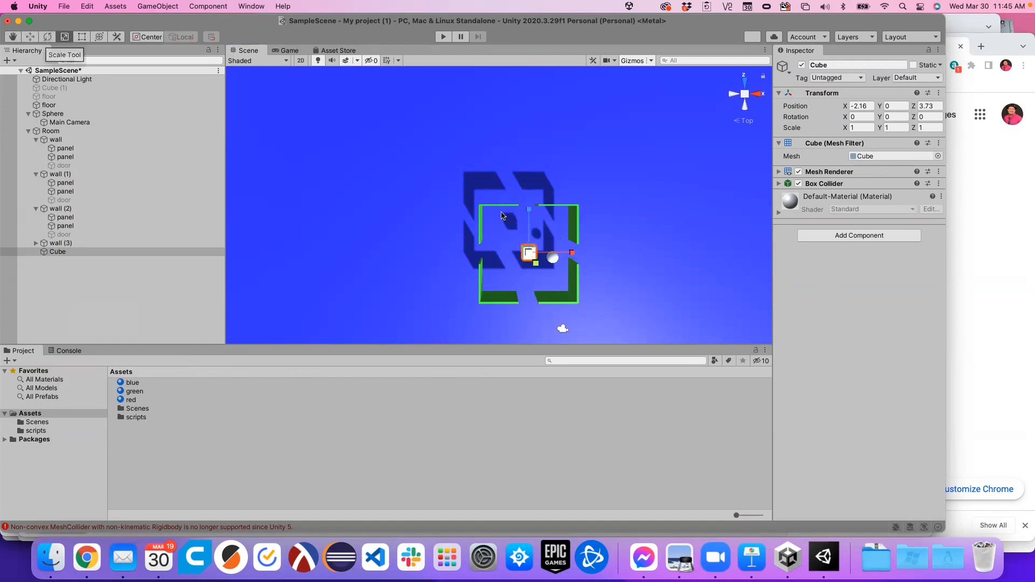
{"action": "left_click_drag", "start_coordinate": [572, 257], "coordinate": [929, 216]}
{"action": "left_click_drag", "start_coordinate": [528, 214], "coordinate": [563, 5]}
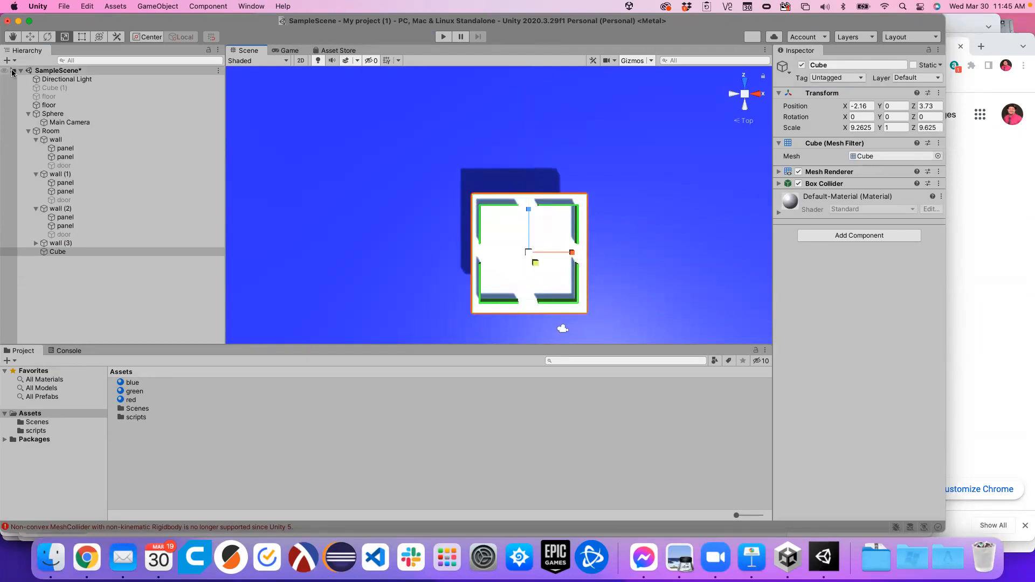
Step: Raise the cube above the walls to about Y 2.82
{"action": "left_click", "coordinate": [30, 39]}
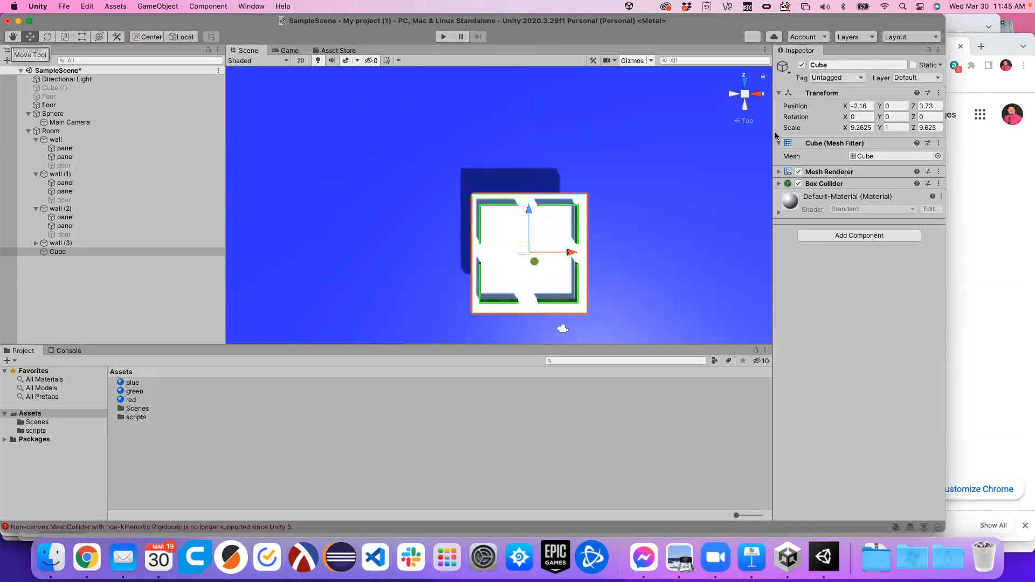
{"action": "left_click", "coordinate": [760, 96]}
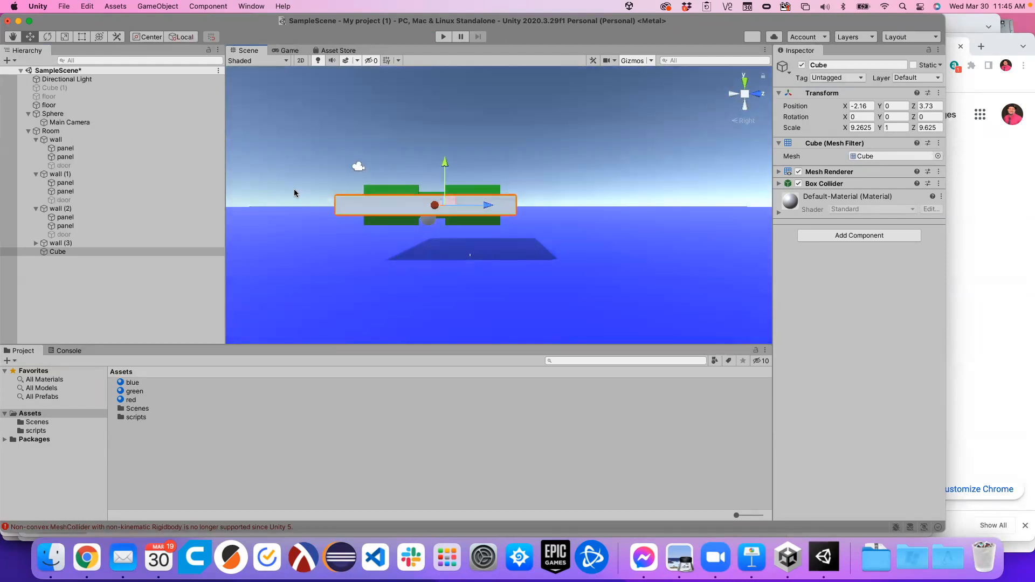
{"action": "left_click_drag", "start_coordinate": [444, 163], "coordinate": [447, 125]}
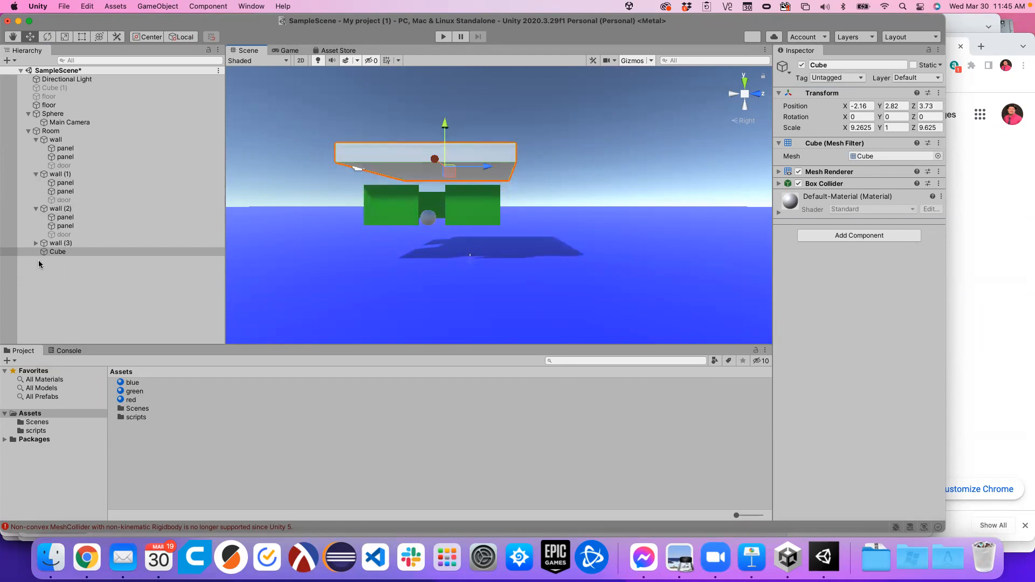
Step: Rename the cube in Room as ceiling
{"action": "left_click", "coordinate": [54, 253]}
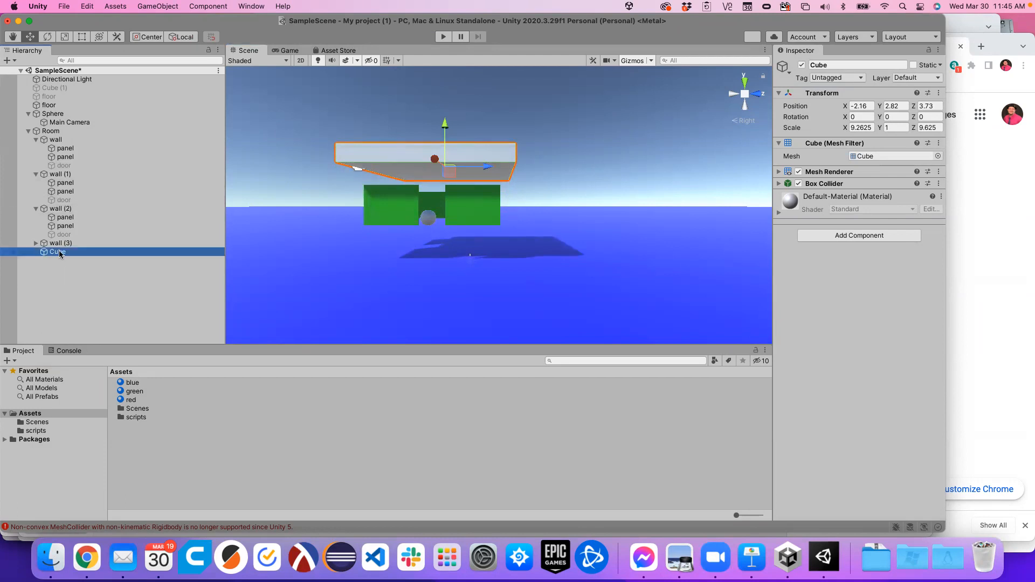
{"action": "right_click", "coordinate": [60, 254]}
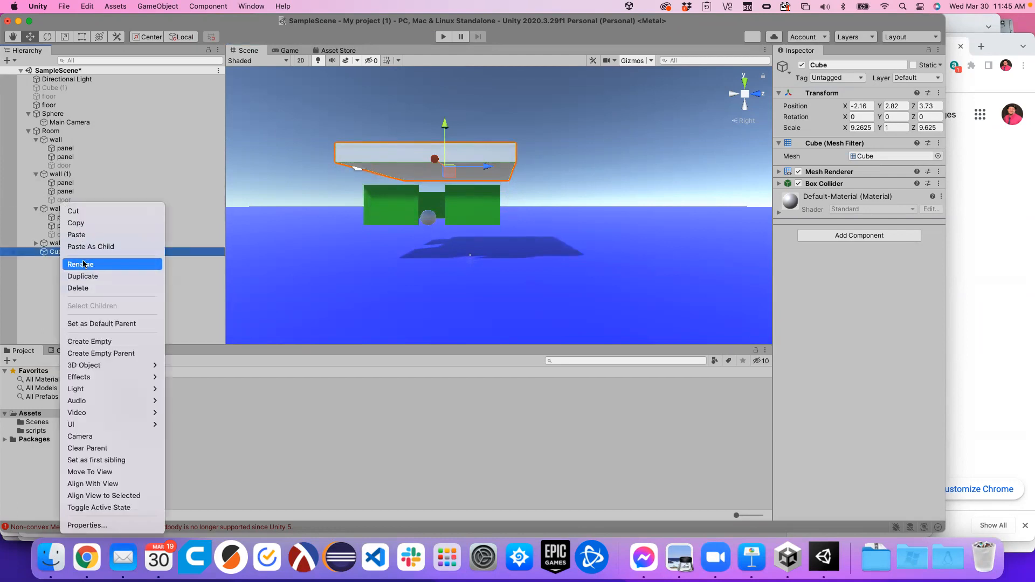
{"action": "left_click", "coordinate": [86, 265]}
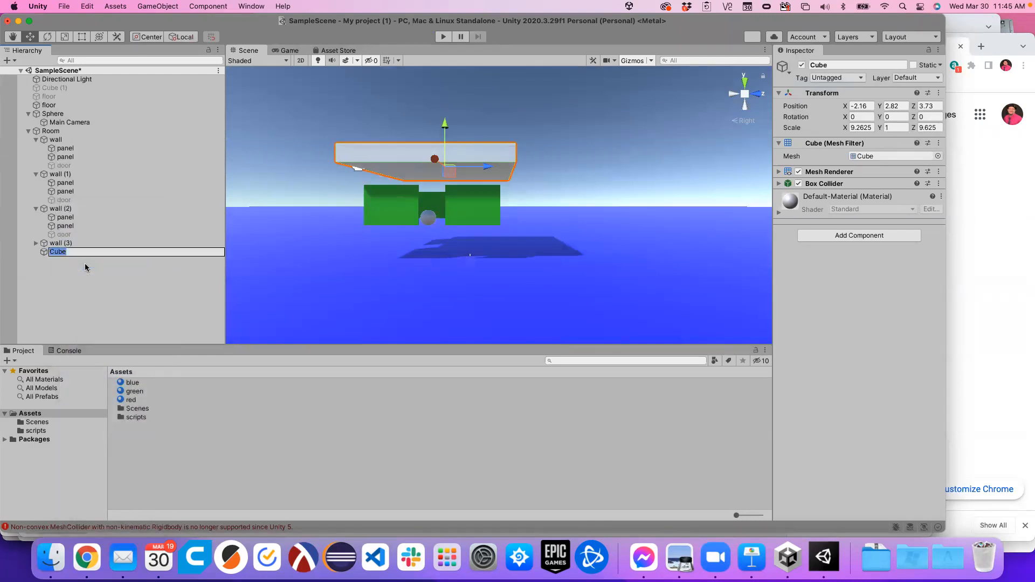
{"action": "type", "text": "ceiling"}
{"action": "key", "text": "Return"}
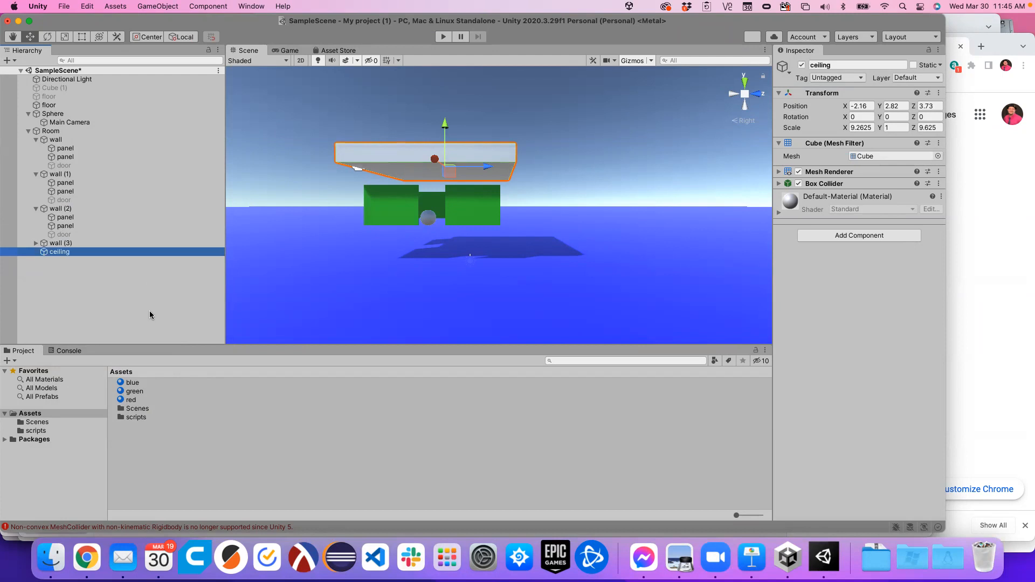
Step: Add a Rigidbody to the ceiling and freeze its X and Z position and its X, Y and Z rotation
{"action": "left_click", "coordinate": [877, 237]}
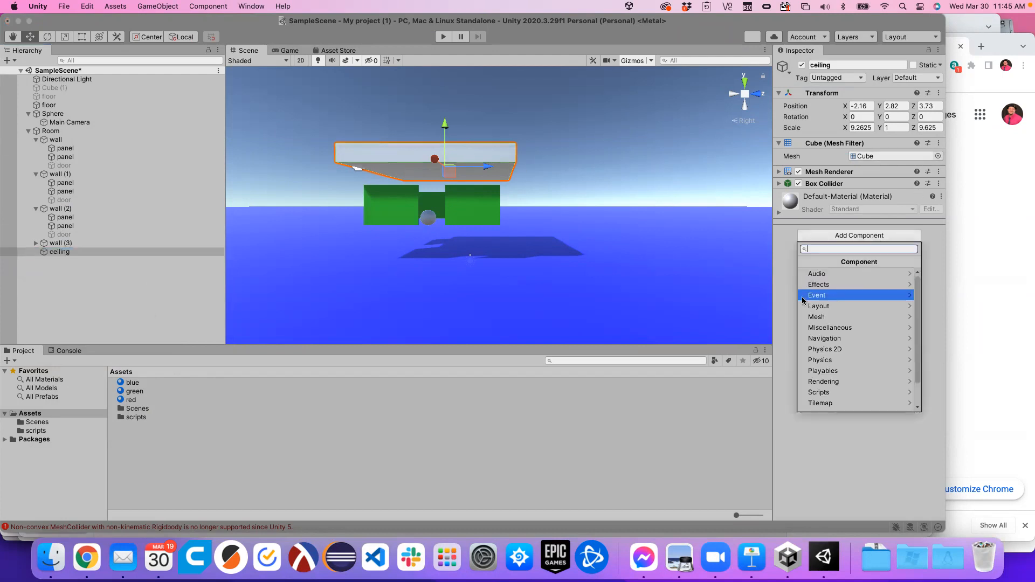
{"action": "left_click", "coordinate": [822, 360]}
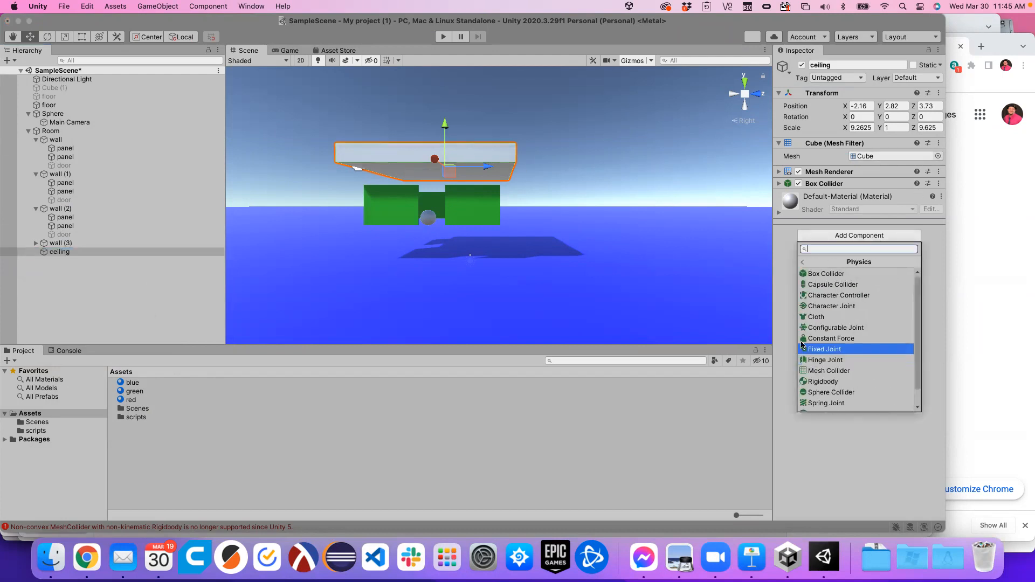
{"action": "left_click", "coordinate": [819, 382]}
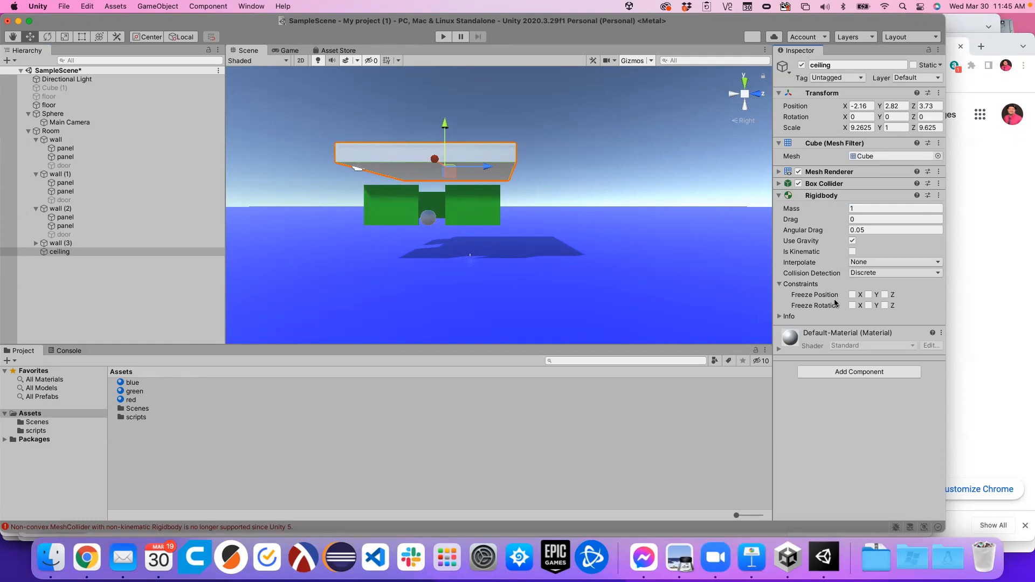
{"action": "left_click", "coordinate": [852, 305]}
{"action": "left_click", "coordinate": [868, 306]}
Step: Play-test the scene to check how the ceiling drops onto the walls, and stop it
{"action": "left_click", "coordinate": [444, 36]}
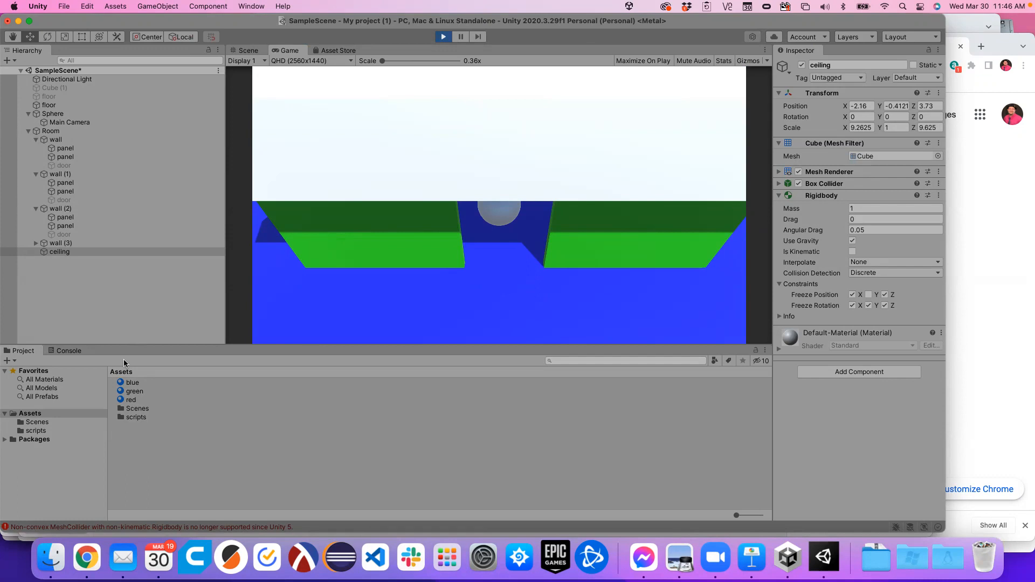
{"action": "left_click", "coordinate": [76, 275]}
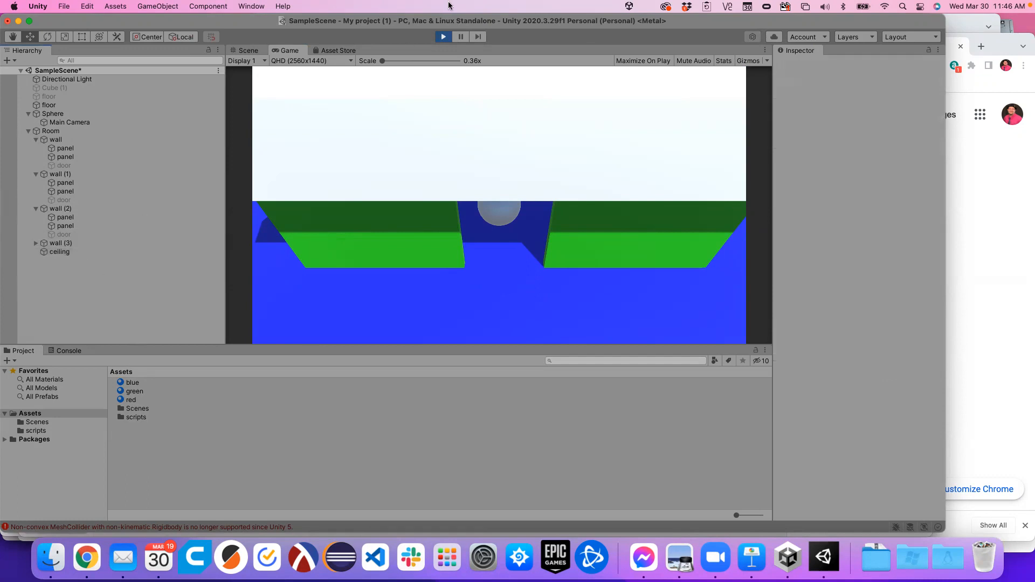
{"action": "left_click", "coordinate": [444, 37]}
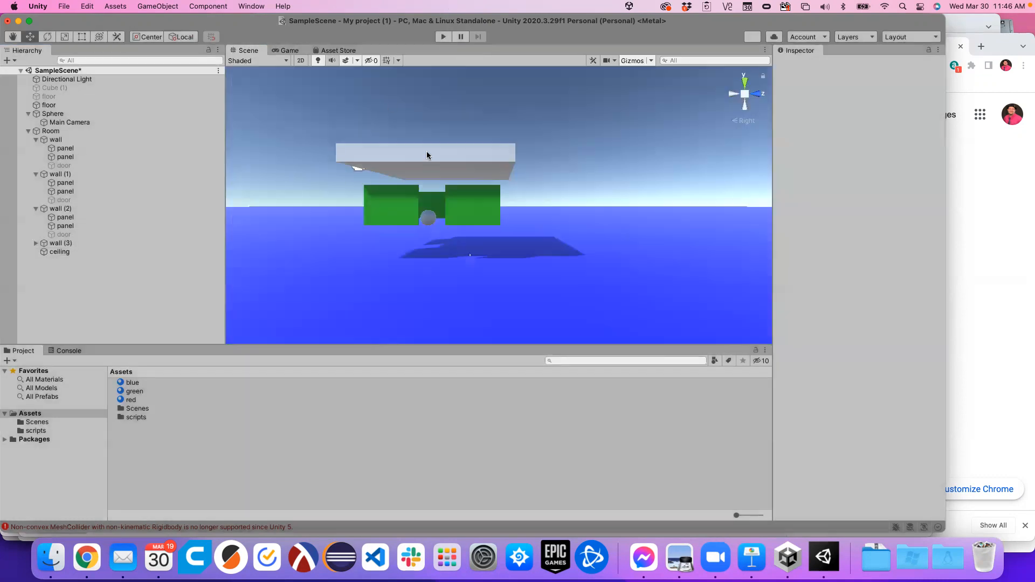
Step: Thin the ceiling to a Y scale of 0.2 and shrink it to about 6.25 in X and 8.06 in Z
{"action": "left_click", "coordinate": [427, 154]}
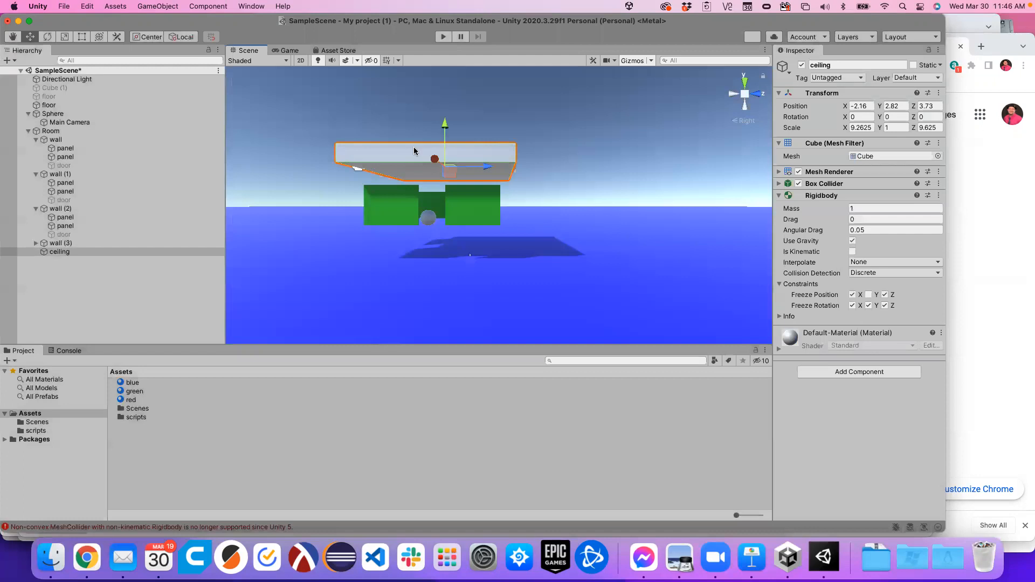
{"action": "left_click", "coordinate": [64, 37]}
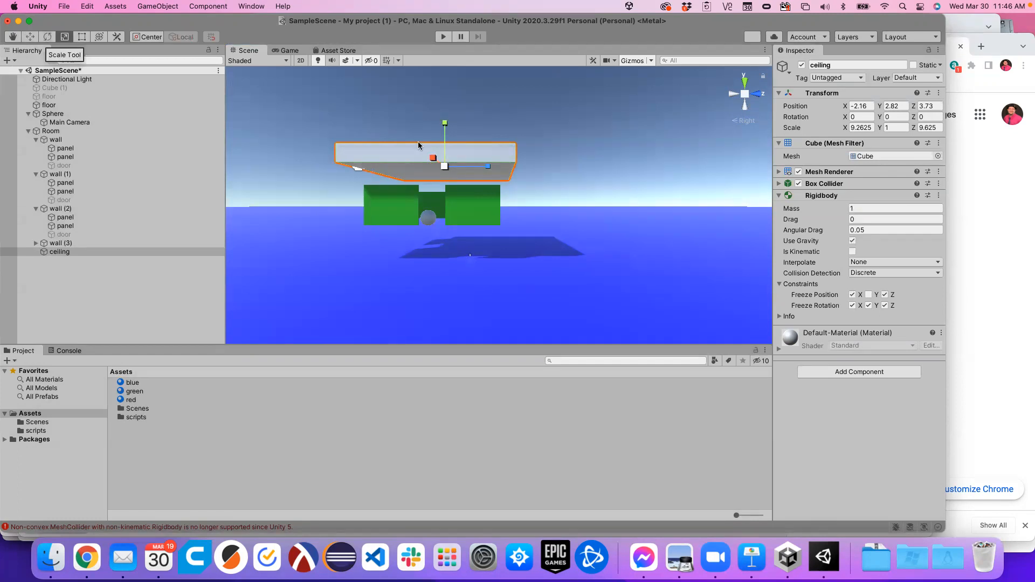
{"action": "left_click_drag", "start_coordinate": [442, 127], "coordinate": [441, 162]}
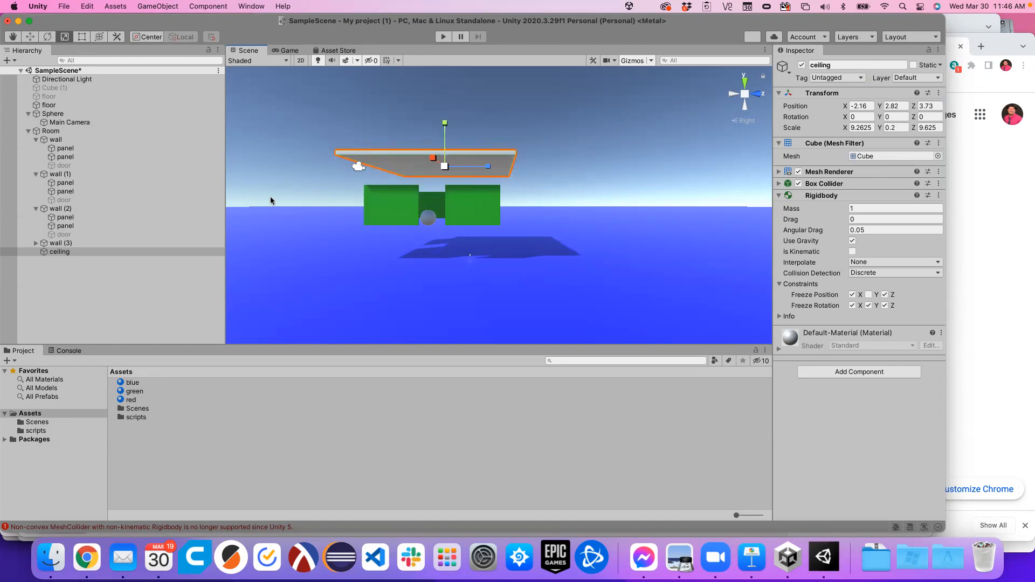
{"action": "left_click_drag", "start_coordinate": [492, 170], "coordinate": [502, 162]}
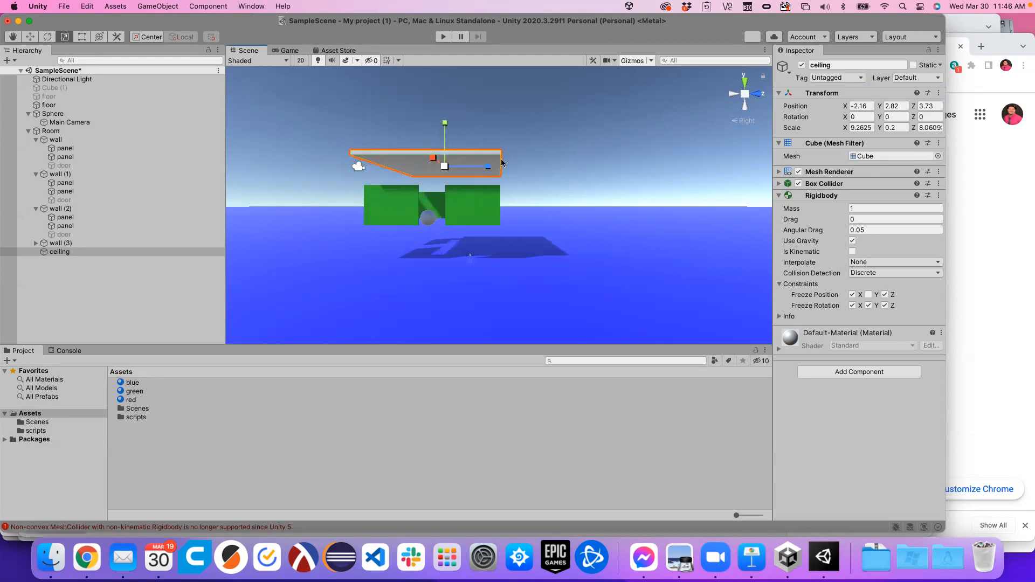
{"action": "left_click", "coordinate": [745, 81]}
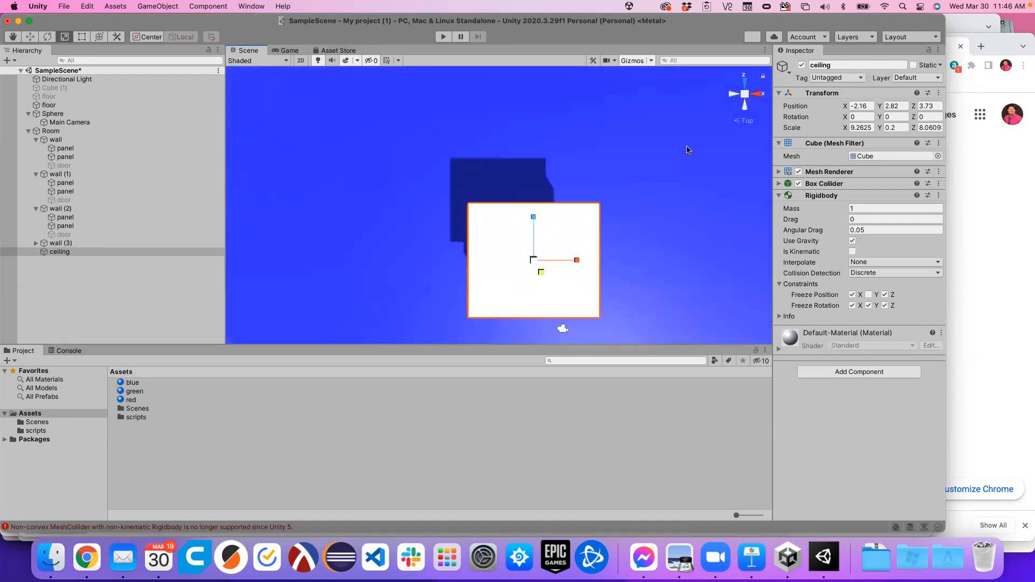
{"action": "mouse_move", "coordinate": [575, 264]}
{"action": "left_mouse_down"}
{"action": "mouse_move", "coordinate": [560, 263]}
{"action": "mouse_move", "coordinate": [570, 262]}
{"action": "left_mouse_up"}
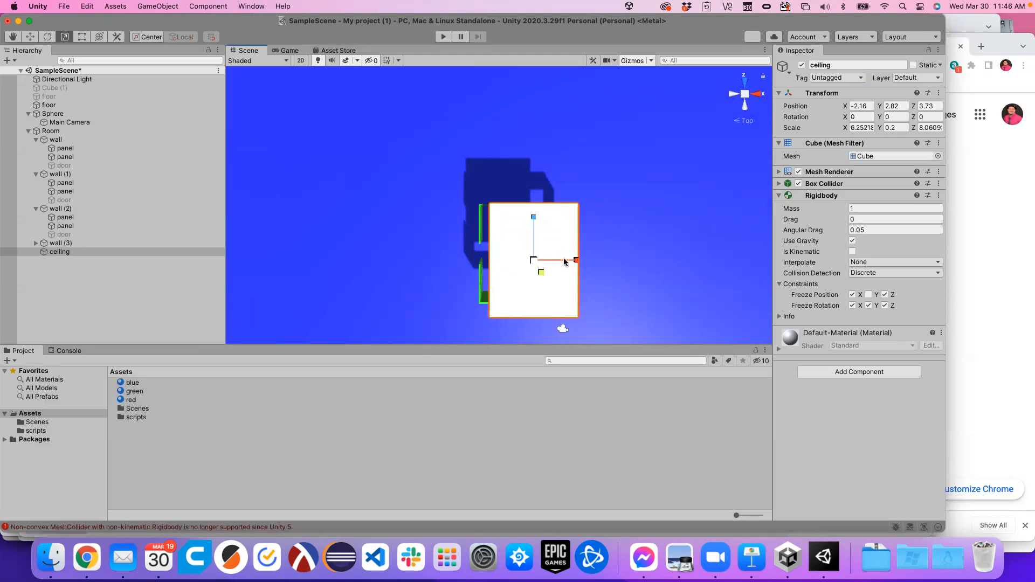
Step: Move the ceiling to about X -2.43, Z 4.23 to center it over the walls
{"action": "left_click", "coordinate": [30, 36]}
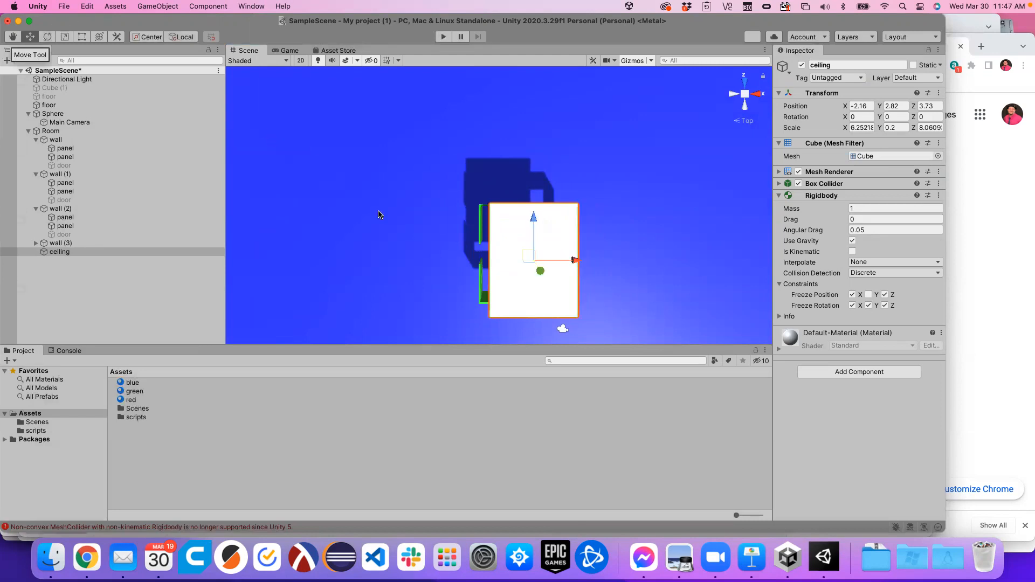
{"action": "mouse_move", "coordinate": [574, 262]}
{"action": "left_mouse_down"}
{"action": "mouse_move", "coordinate": [563, 262]}
{"action": "mouse_move", "coordinate": [572, 262]}
{"action": "left_mouse_up"}
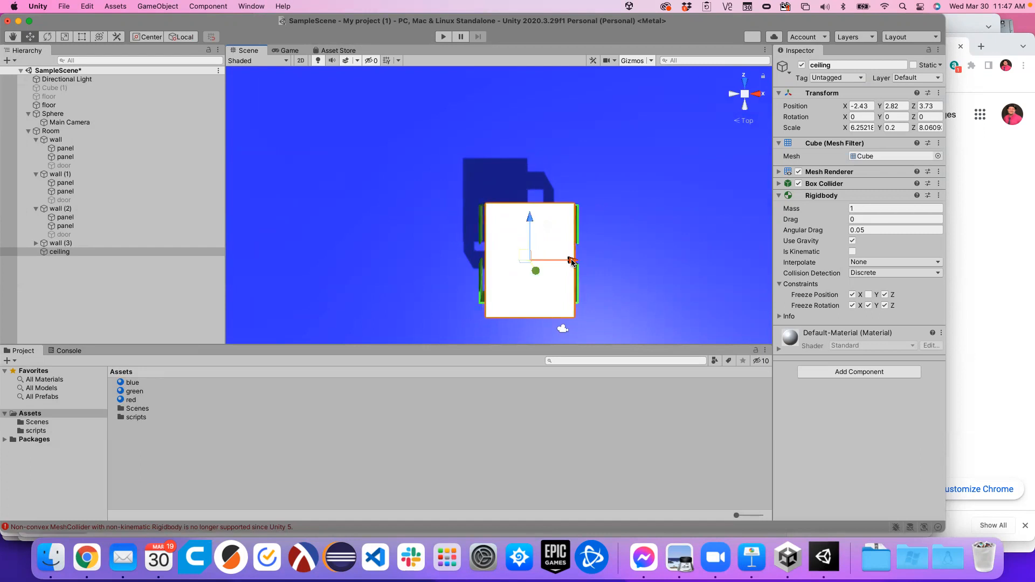
{"action": "left_click_drag", "start_coordinate": [530, 221], "coordinate": [531, 214]}
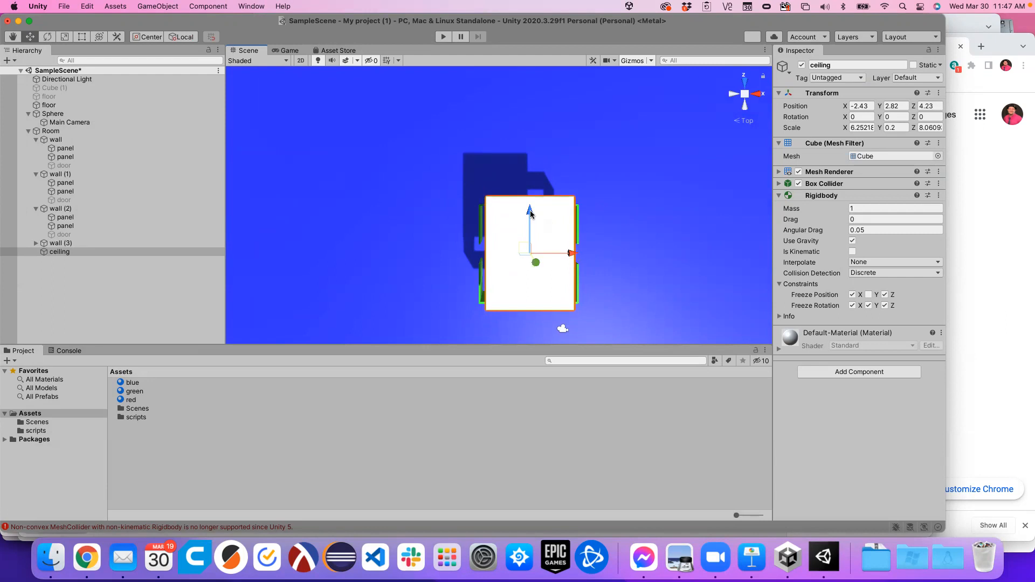
Step: Widen the ceiling to an X scale of about 6.88 so it reaches both side walls
{"action": "left_click", "coordinate": [63, 39]}
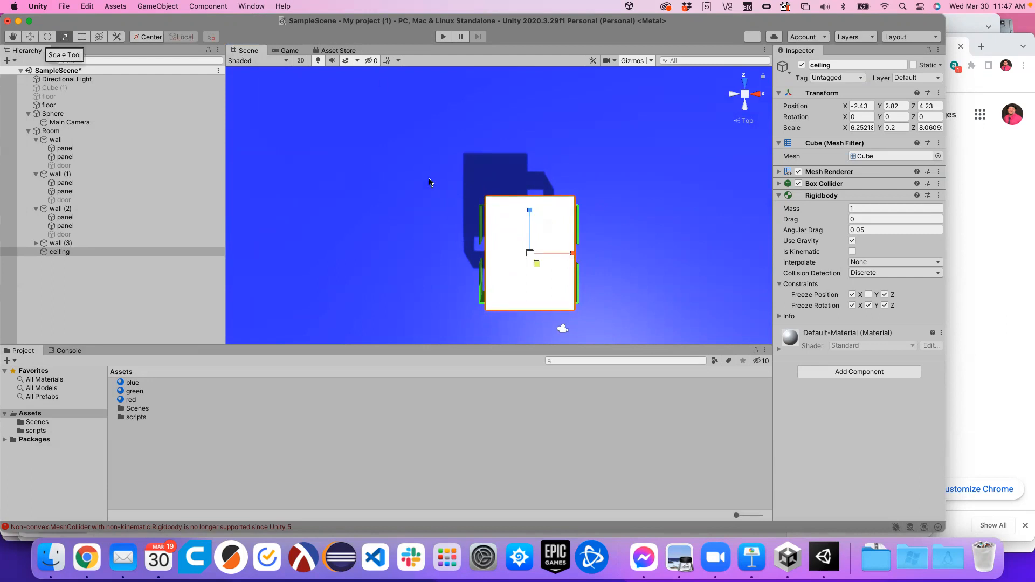
{"action": "left_click_drag", "start_coordinate": [572, 253], "coordinate": [578, 256]}
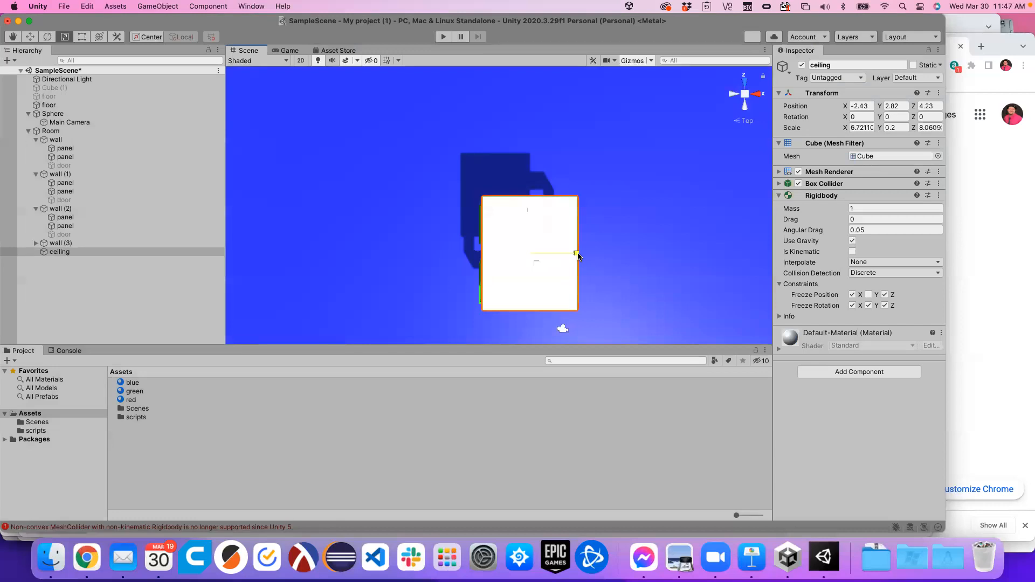
{"action": "left_click_drag", "start_coordinate": [578, 256], "coordinate": [580, 256]}
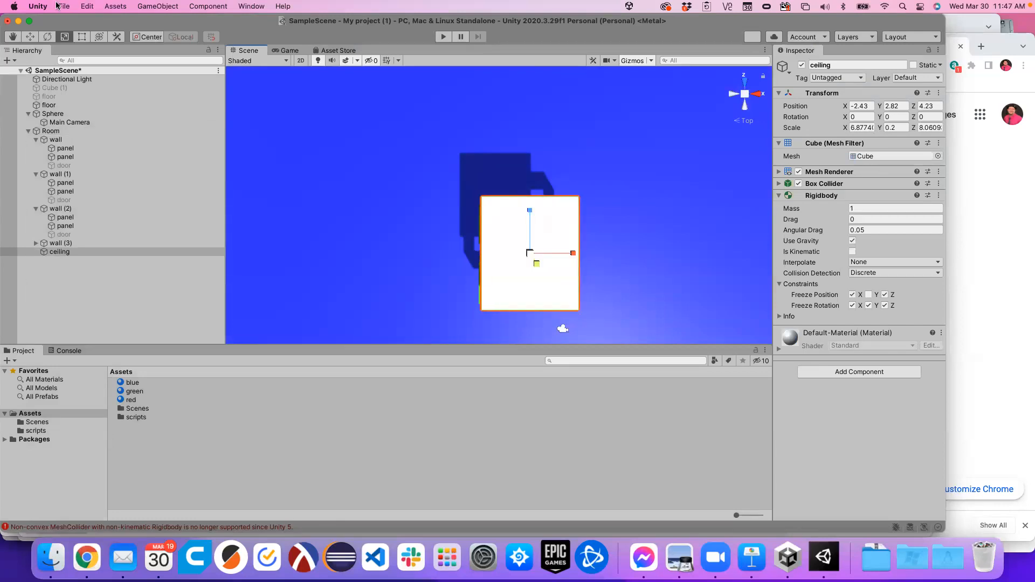
Step: Nudge the ceiling to about X -2.42 and widen its X scale to about 7.05
{"action": "left_click", "coordinate": [29, 37]}
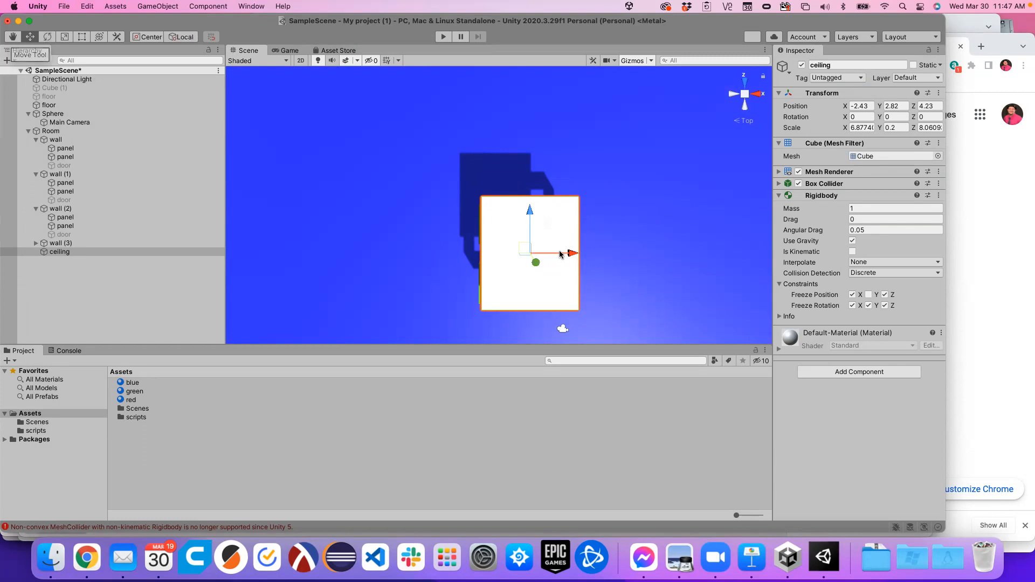
{"action": "left_click_drag", "start_coordinate": [572, 253], "coordinate": [560, 252]}
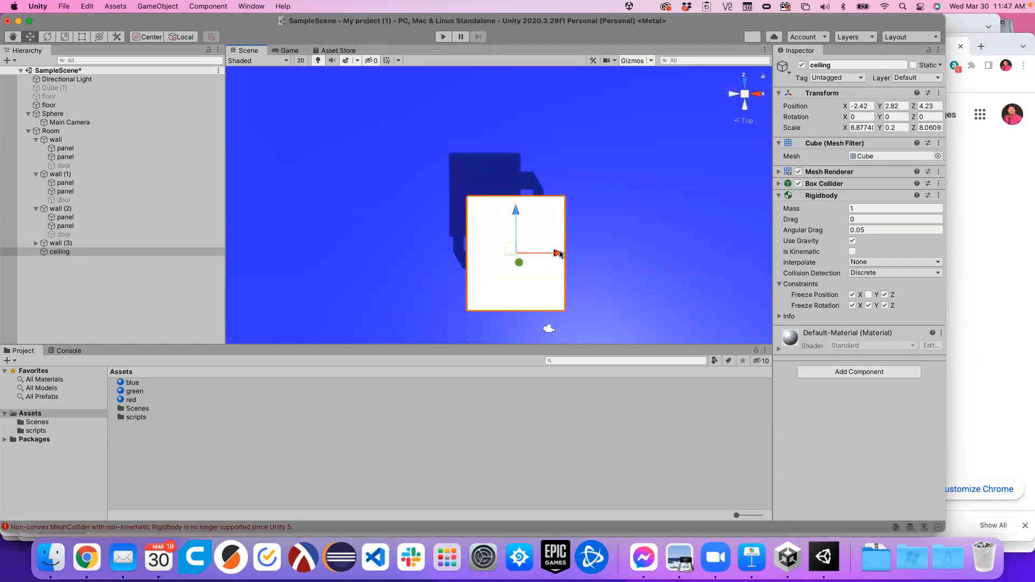
{"action": "left_click", "coordinate": [64, 37]}
{"action": "scroll", "coordinate": [555, 258], "scroll_direction": "up", "scroll_amount": 1}
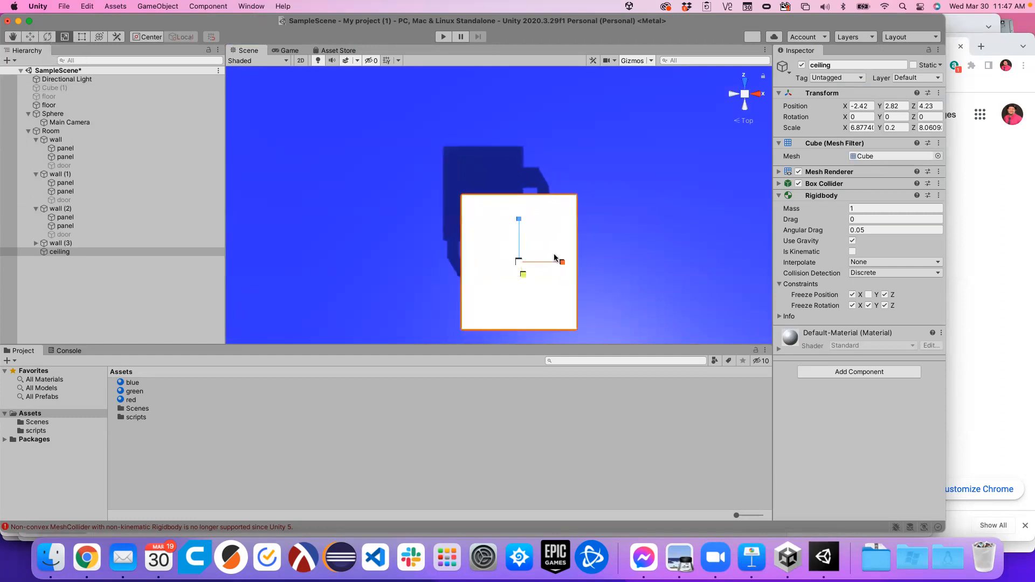
{"action": "left_click_drag", "start_coordinate": [561, 261], "coordinate": [567, 262]}
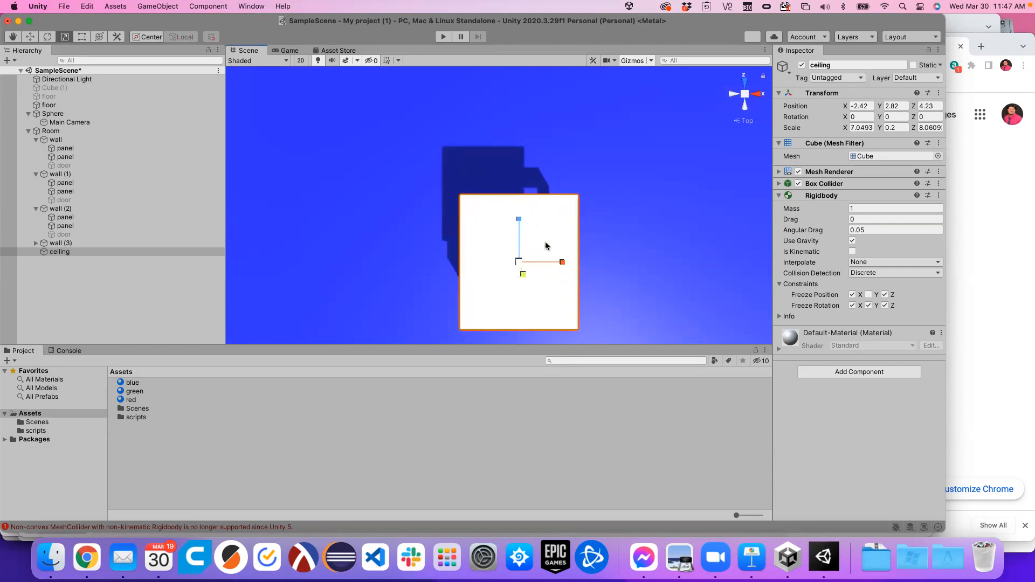
Step: Shorten the ceiling's Z scale to about 7.25 and play-test the room by rolling the sphere around
{"action": "mouse_move", "coordinate": [519, 220]}
{"action": "left_mouse_down"}
{"action": "mouse_move", "coordinate": [519, 231]}
{"action": "mouse_move", "coordinate": [519, 219]}
{"action": "left_mouse_up"}
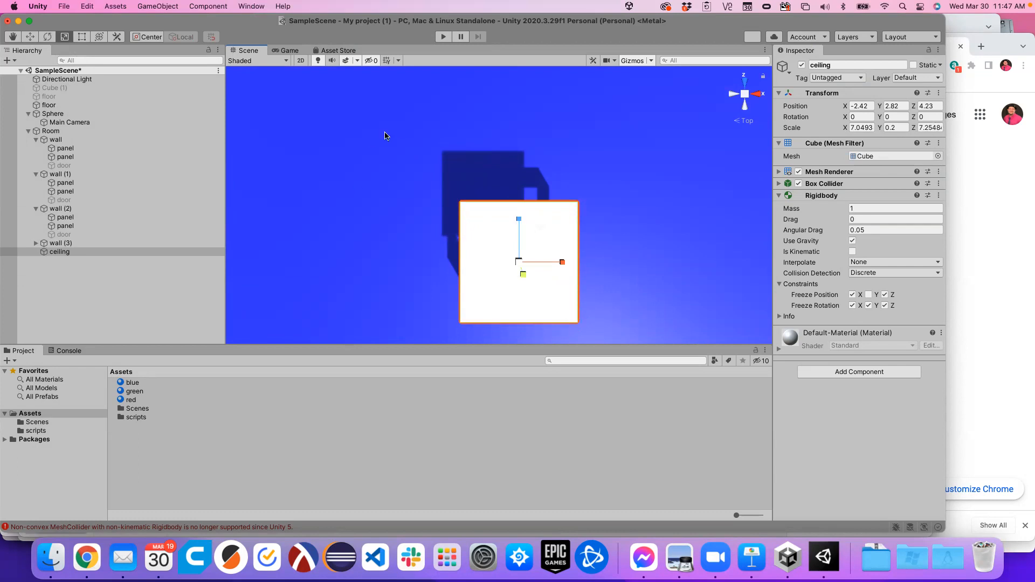
{"action": "left_click", "coordinate": [443, 37]}
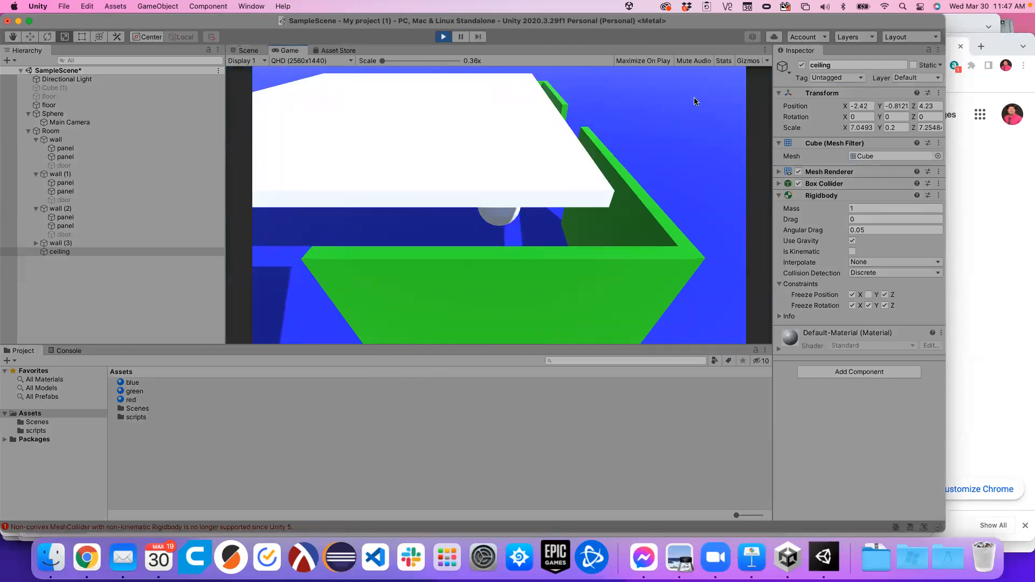
{"action": "key", "text": "Left"}
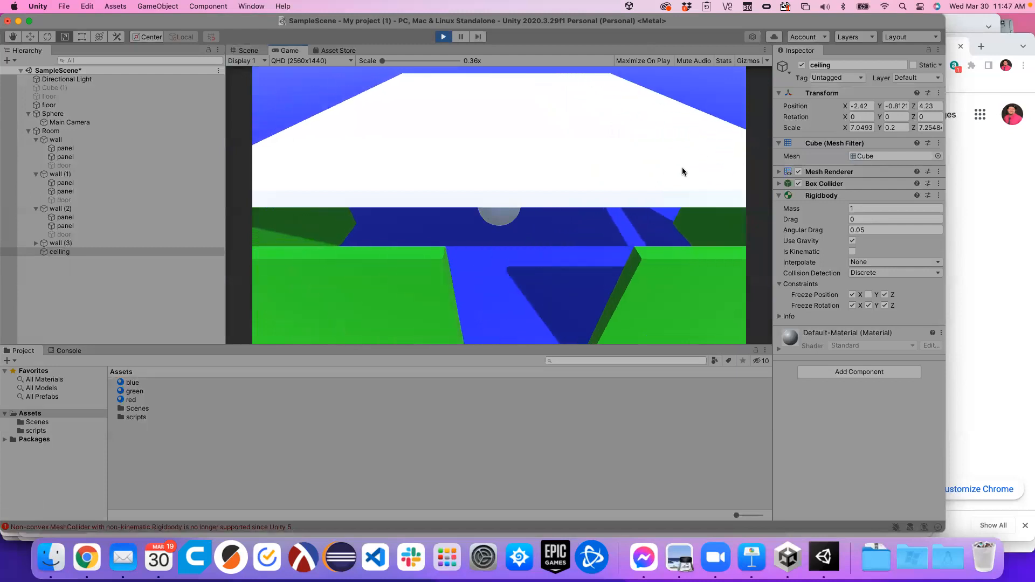
{"action": "key", "text": "Down"}
{"action": "key", "text": "Up"}
{"action": "key", "text": "Down"}
{"action": "key", "text": "Up"}
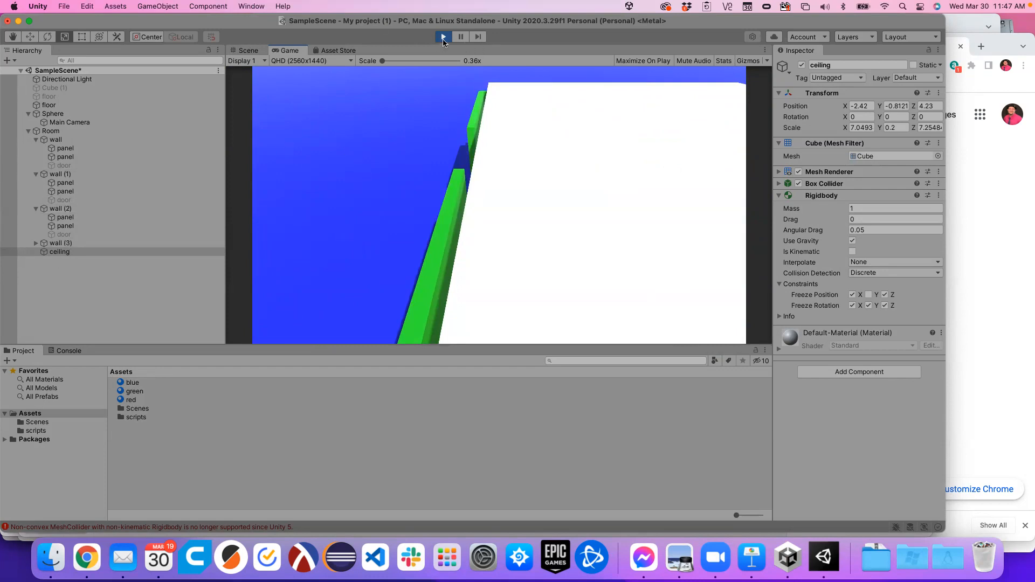
{"action": "left_click", "coordinate": [443, 38]}
Step: Enlarge the ceiling to about 9.60 in X and 8.89 in Z, move it to Z 3.58, and play-test briefly
{"action": "double_click", "coordinate": [50, 251]}
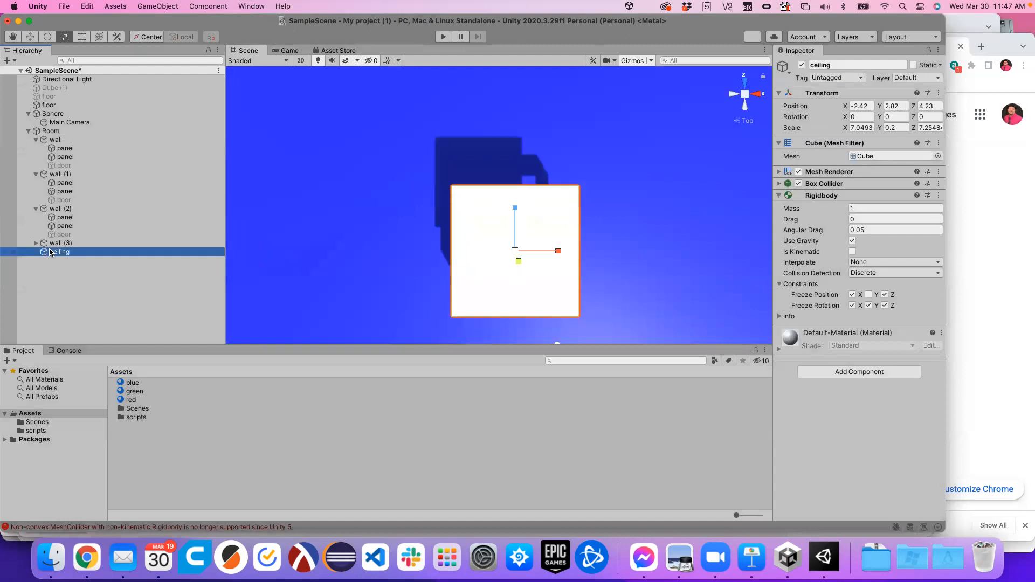
{"action": "left_click", "coordinate": [743, 97]}
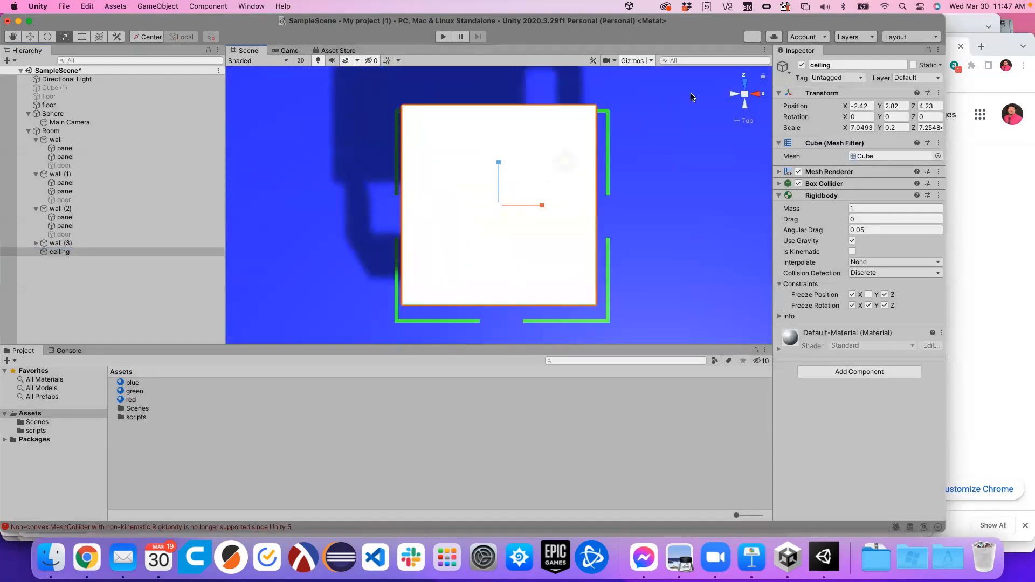
{"action": "left_click_drag", "start_coordinate": [539, 209], "coordinate": [558, 204]}
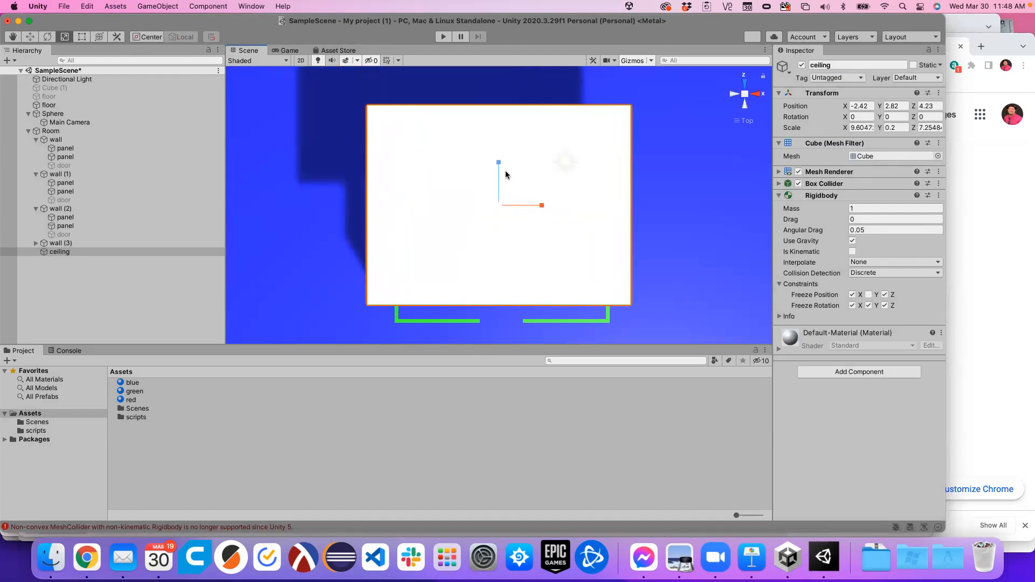
{"action": "left_click_drag", "start_coordinate": [499, 167], "coordinate": [499, 150]}
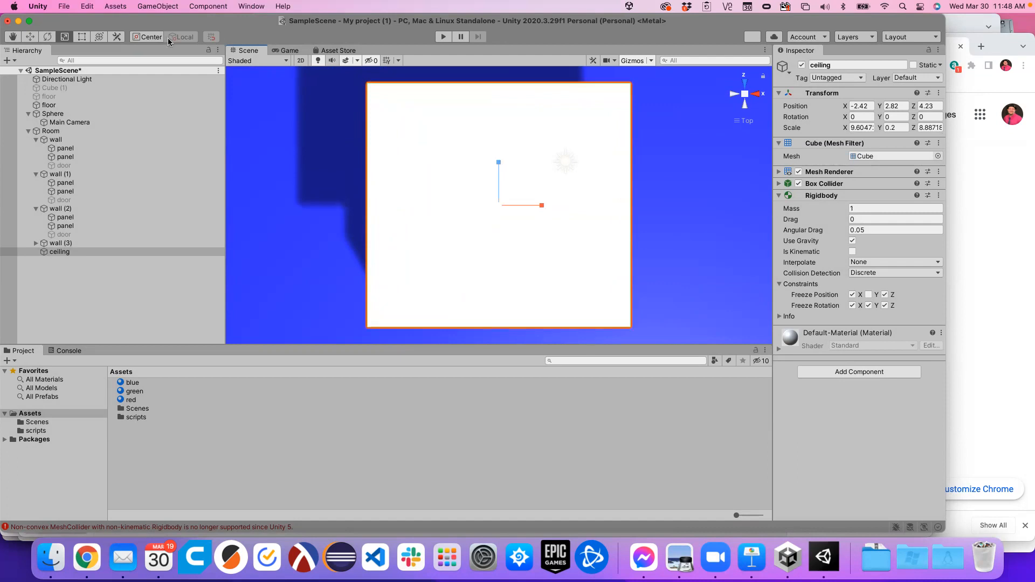
{"action": "left_click", "coordinate": [30, 36]}
{"action": "mouse_move", "coordinate": [497, 161]}
{"action": "left_mouse_down"}
{"action": "mouse_move", "coordinate": [500, 189]}
{"action": "mouse_move", "coordinate": [501, 178]}
{"action": "left_mouse_up"}
{"action": "left_click", "coordinate": [444, 37]}
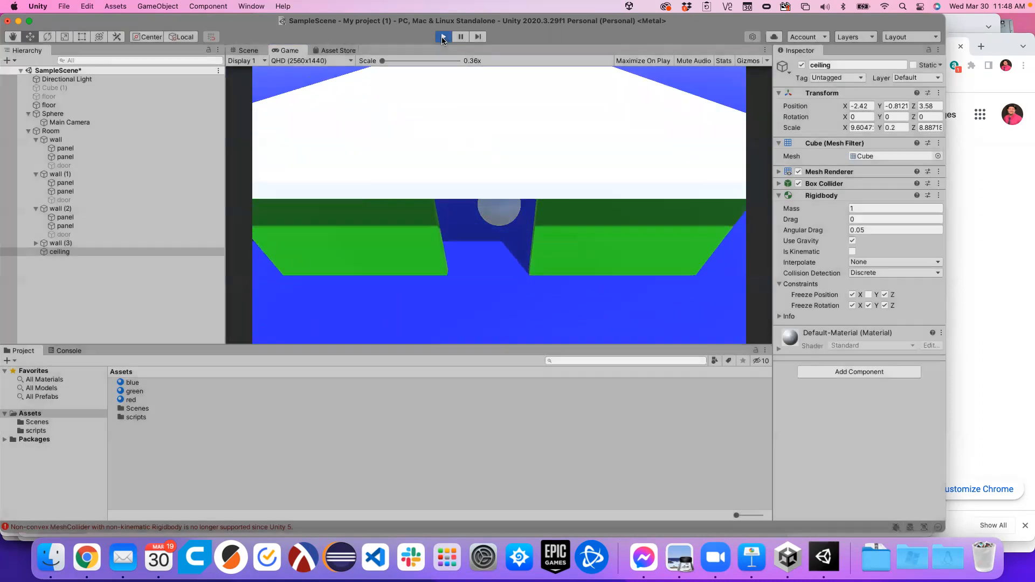
{"action": "left_click", "coordinate": [443, 37]}
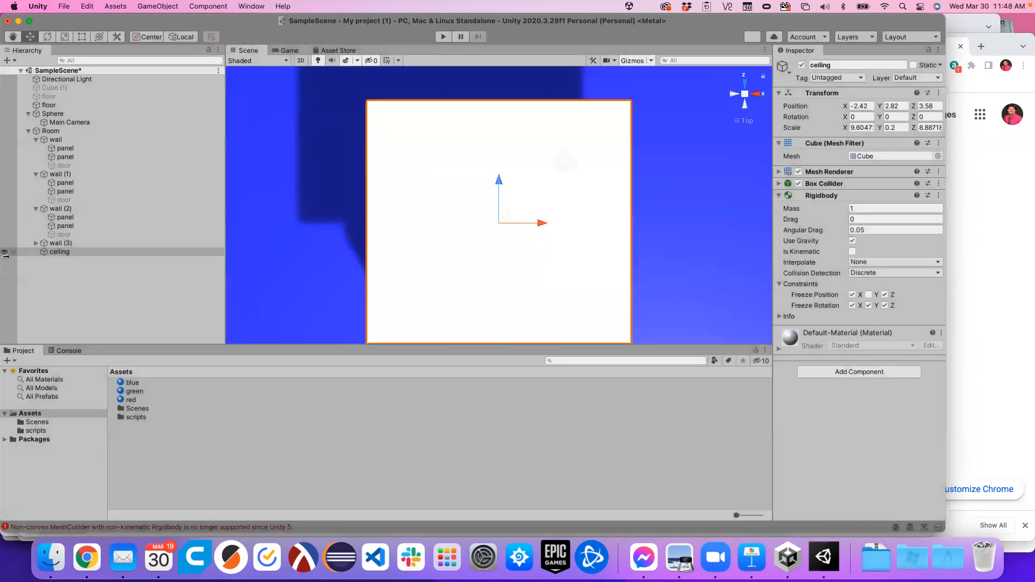
Step: Collapse the Room hierarchy and rename the Sphere object to player
{"action": "left_click", "coordinate": [30, 131]}
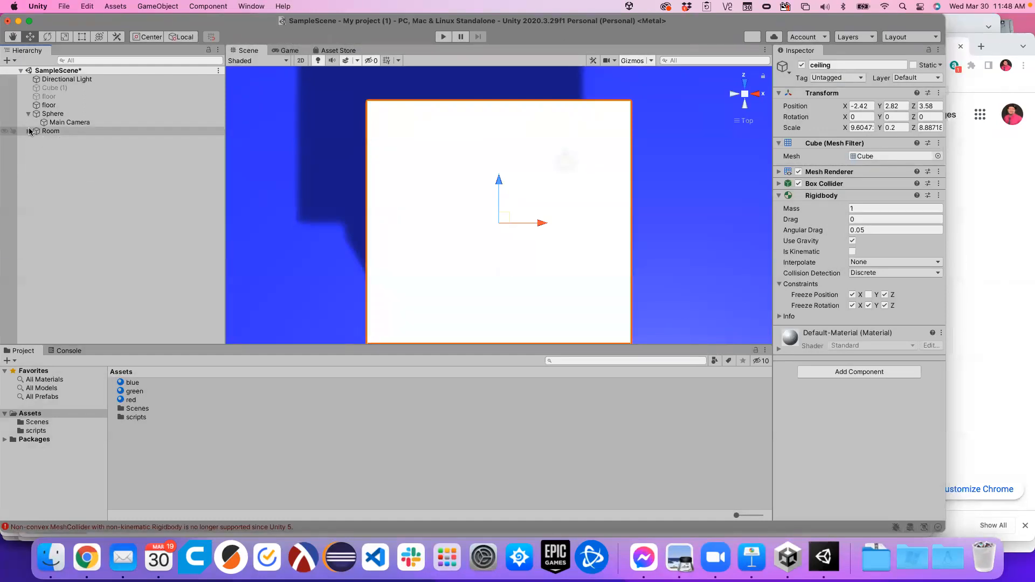
{"action": "double_click", "coordinate": [46, 115]}
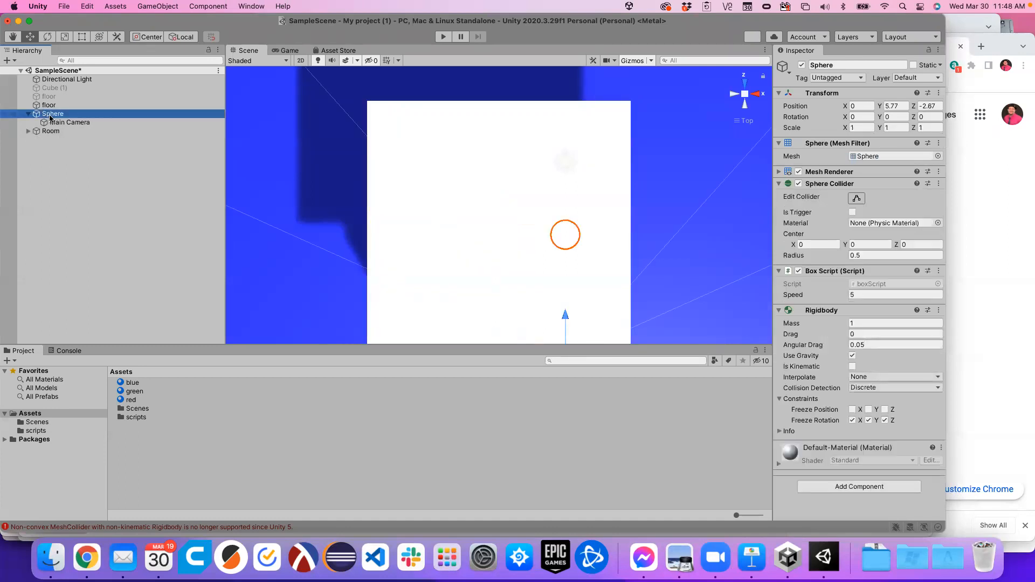
{"action": "right_click", "coordinate": [50, 116]}
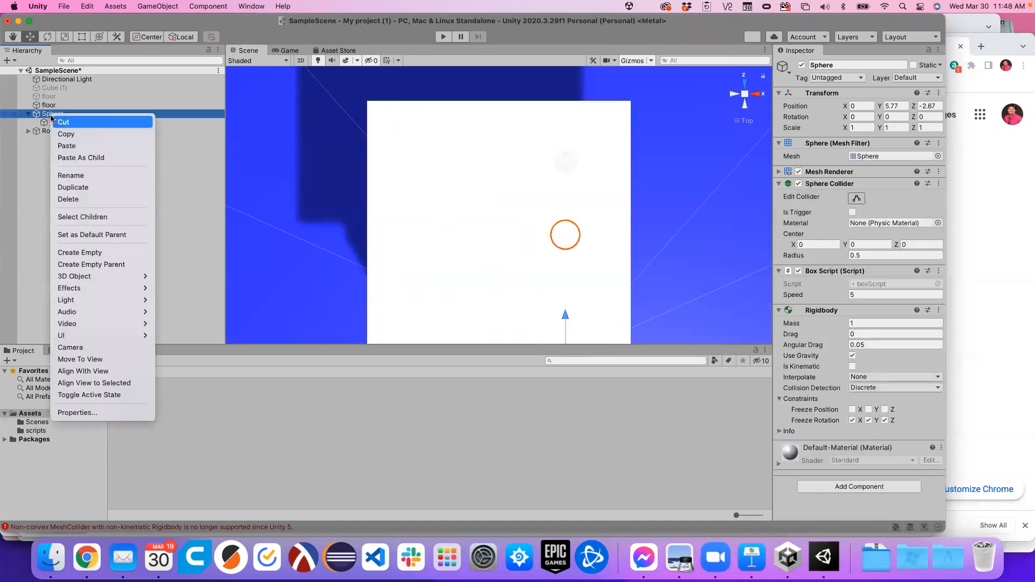
{"action": "left_click", "coordinate": [77, 175]}
{"action": "type", "text": "player"}
{"action": "key", "text": "Return"}
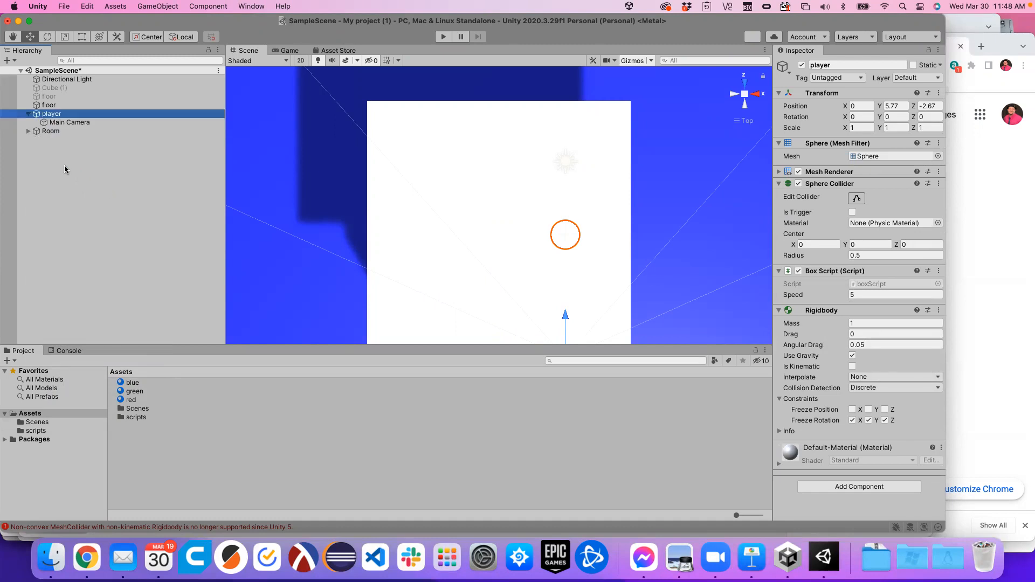
Step: Move the Main Camera close behind and above the player, to about Y 1.06, Z -0.93
{"action": "left_click", "coordinate": [64, 123]}
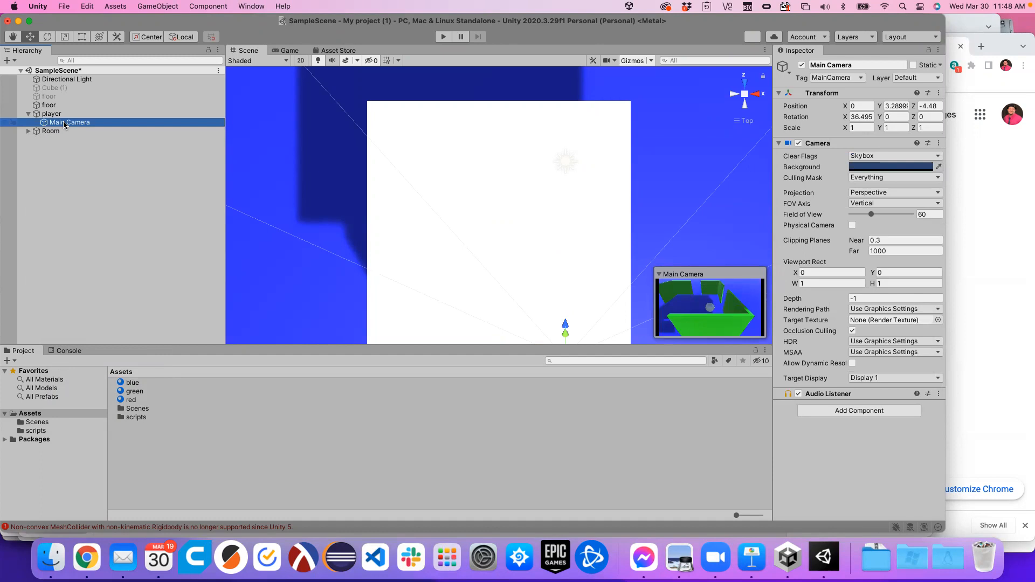
{"action": "double_click", "coordinate": [65, 122]}
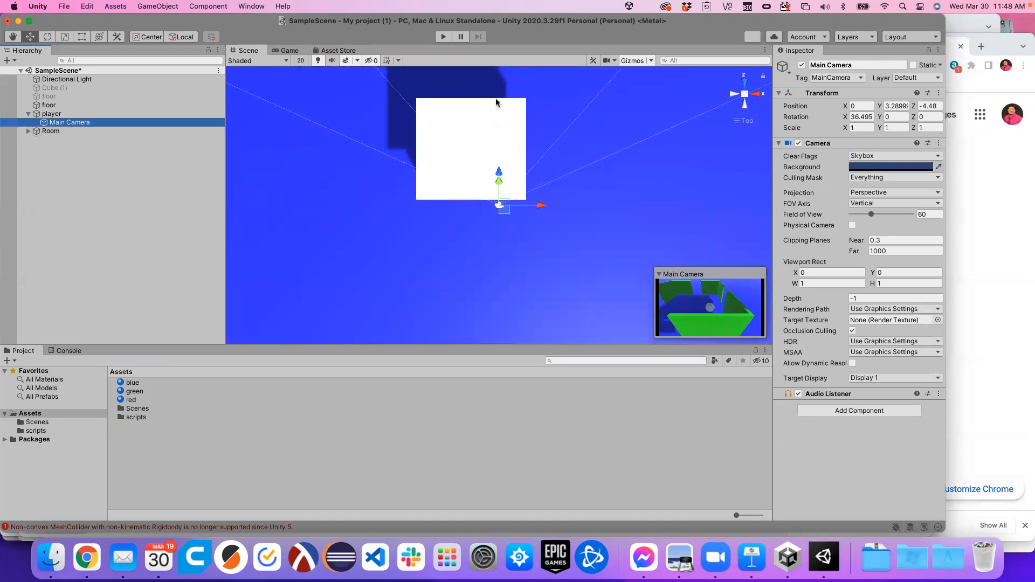
{"action": "left_click", "coordinate": [758, 94]}
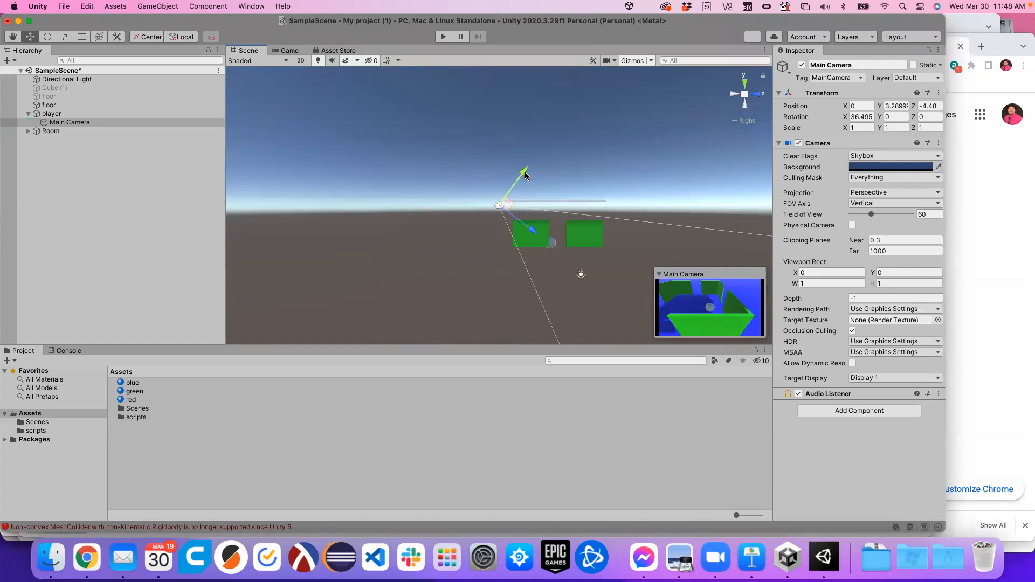
{"action": "left_click_drag", "start_coordinate": [524, 175], "coordinate": [520, 180]}
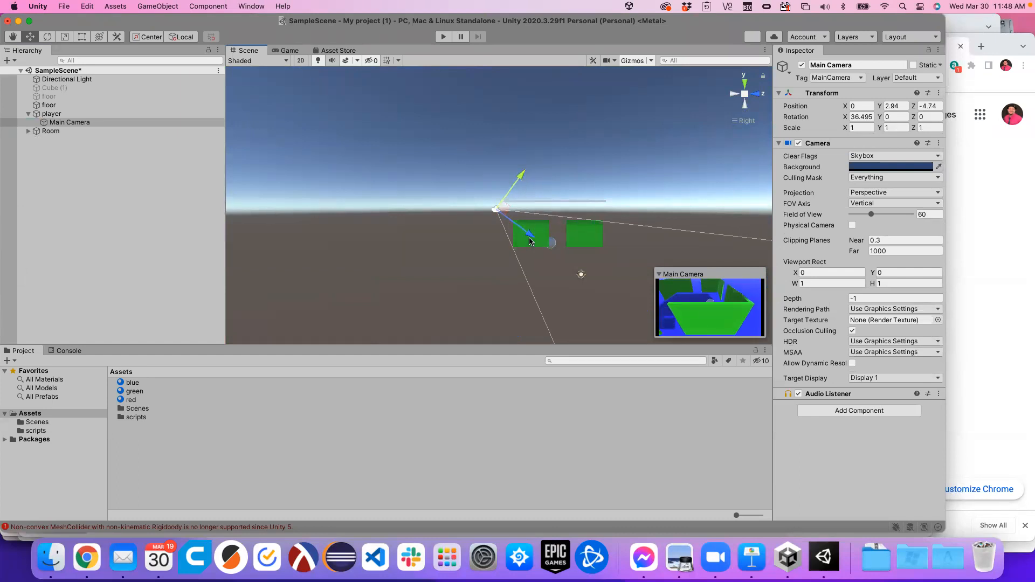
{"action": "left_click_drag", "start_coordinate": [530, 238], "coordinate": [573, 248]}
{"action": "left_click_drag", "start_coordinate": [556, 201], "coordinate": [559, 192]}
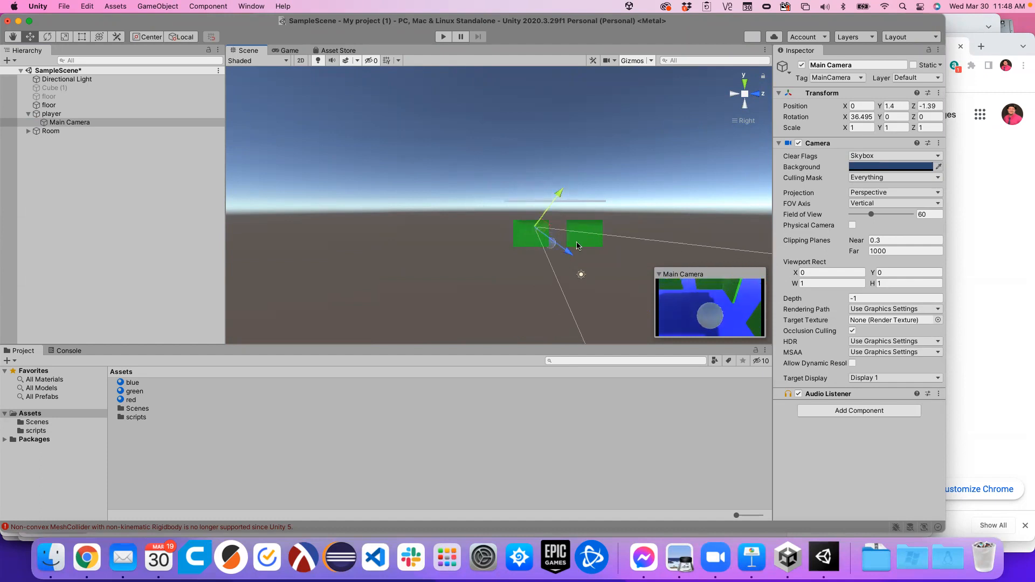
{"action": "left_click_drag", "start_coordinate": [571, 256], "coordinate": [578, 258]}
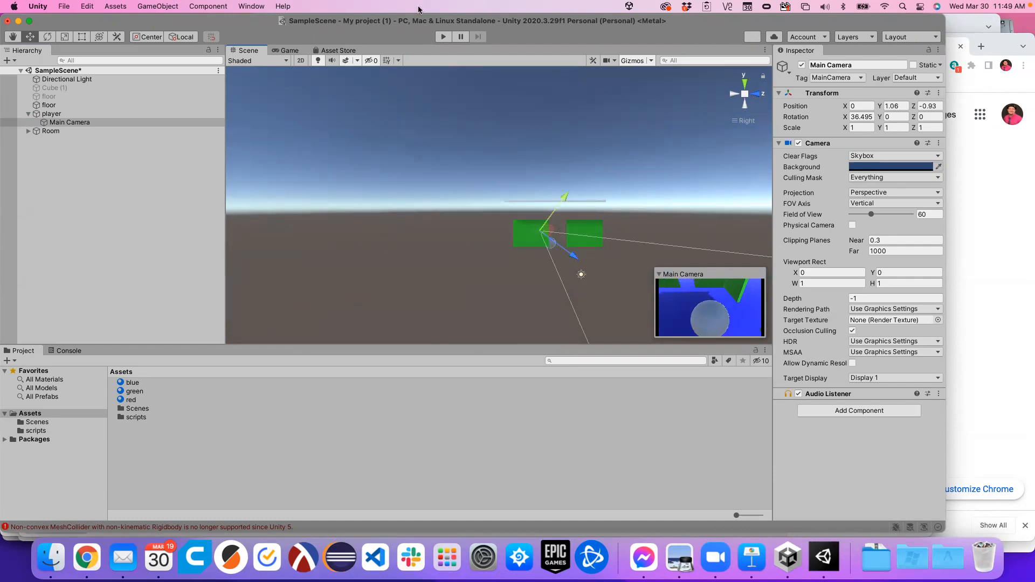
Step: Play-test the close camera view by rolling the player in all directions around the room
{"action": "left_click", "coordinate": [442, 39]}
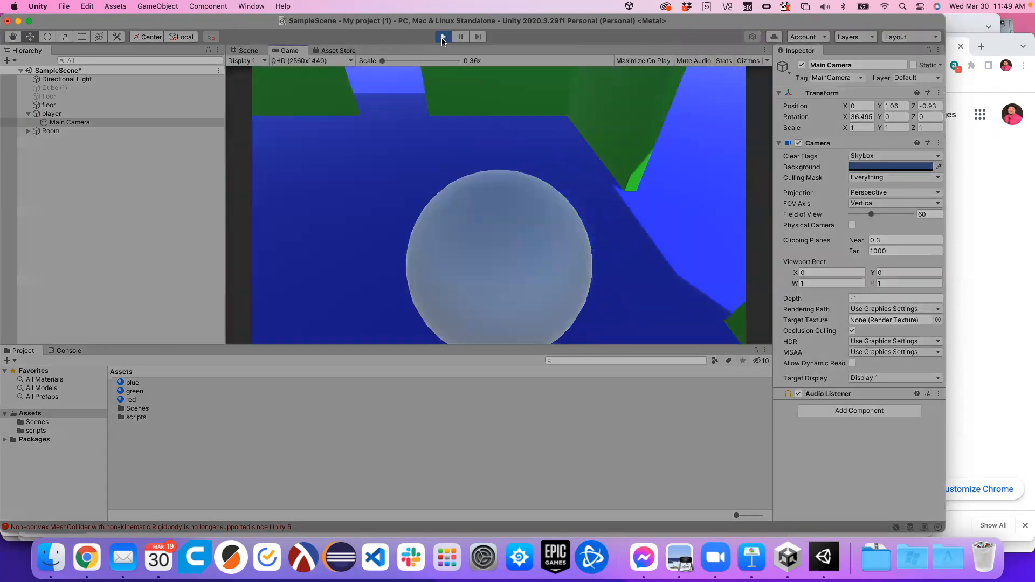
{"action": "key", "text": "Left"}
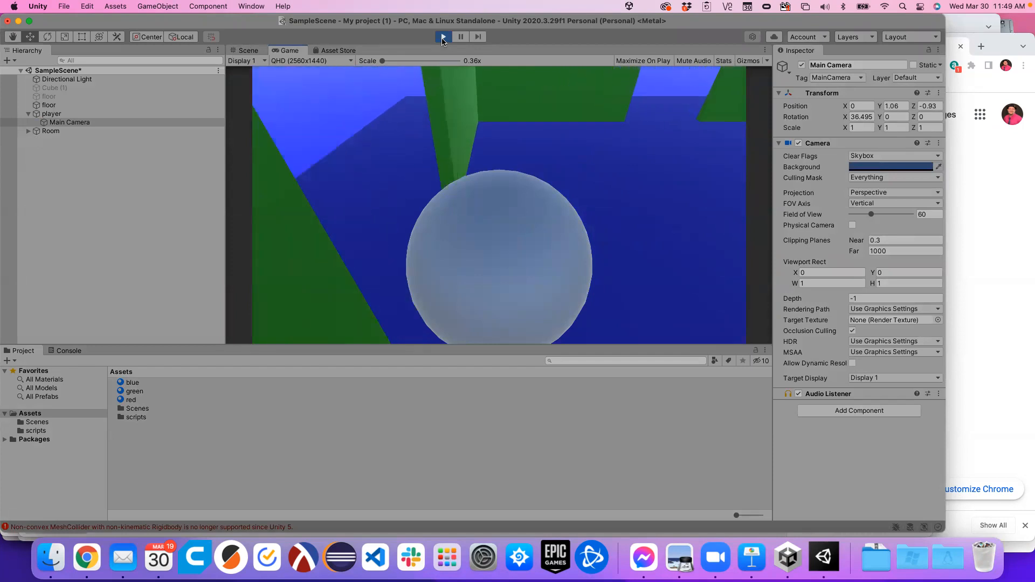
{"action": "key", "text": "Left"}
{"action": "key", "text": "Up"}
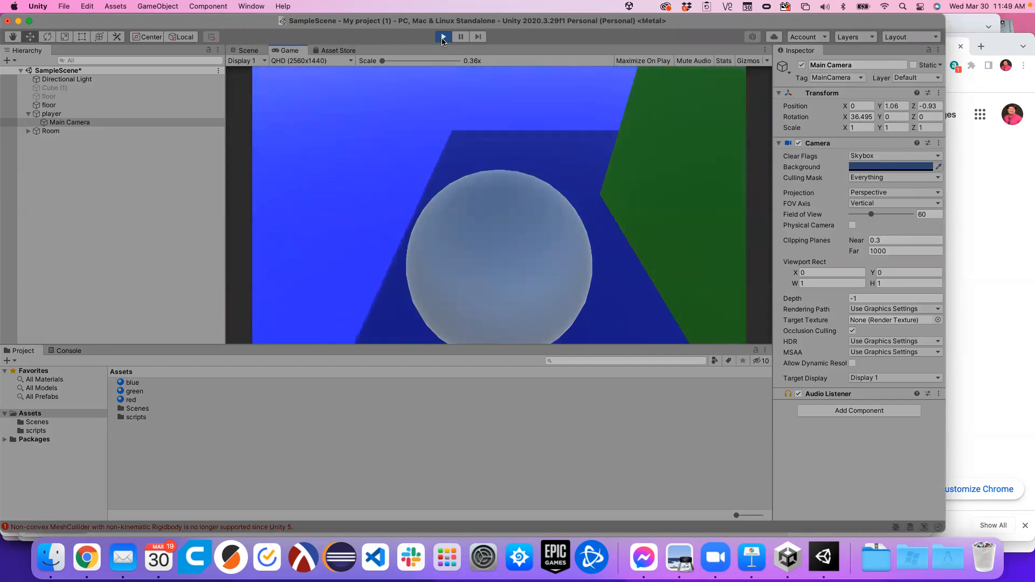
{"action": "key", "text": "Up"}
{"action": "key", "text": "Right"}
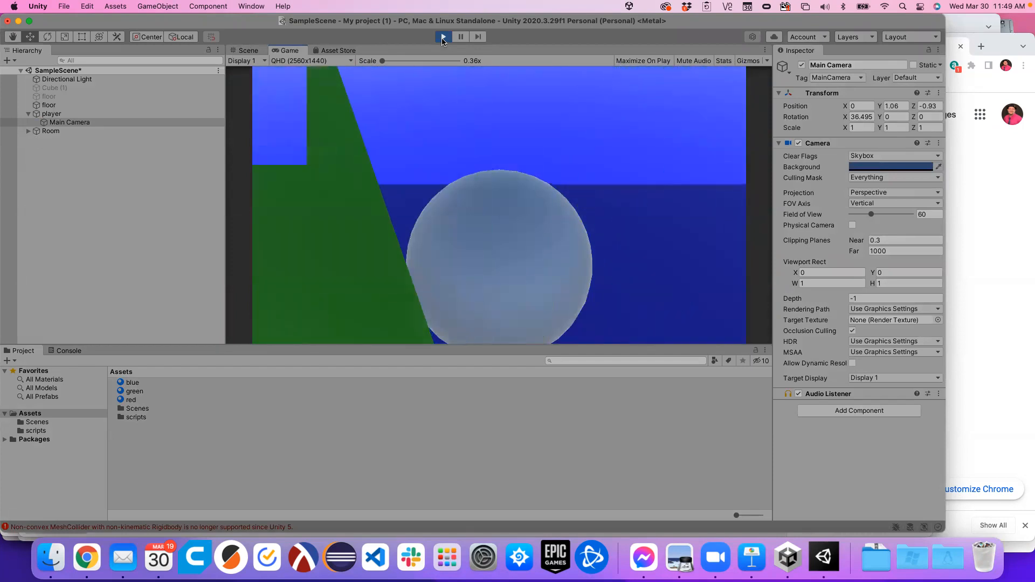
{"action": "key", "text": "Down"}
{"action": "key", "text": "Right"}
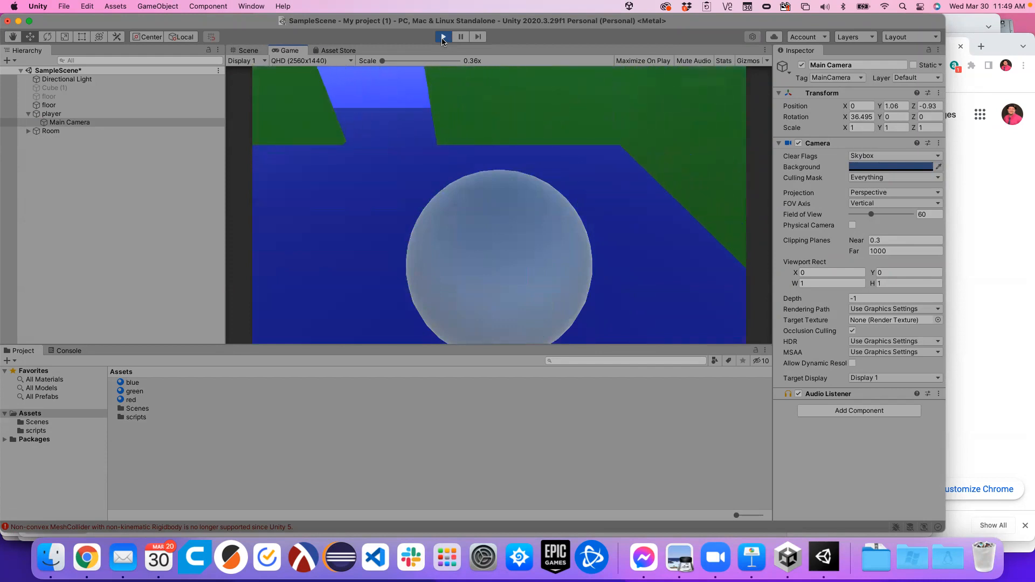
{"action": "left_click", "coordinate": [443, 37]}
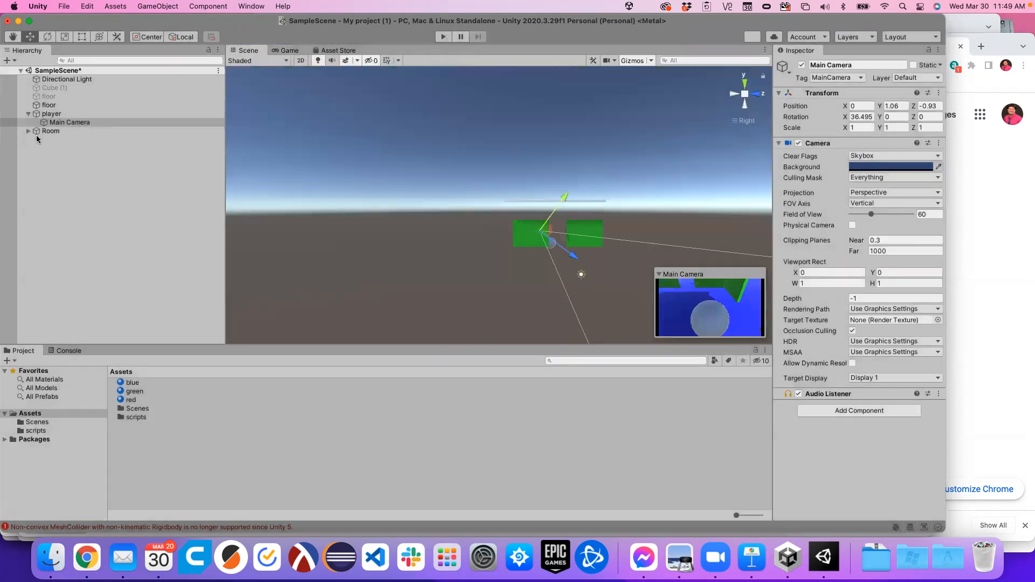
Step: Collapse the player hierarchy and create a folder named prefab in Assets
{"action": "left_click", "coordinate": [28, 114]}
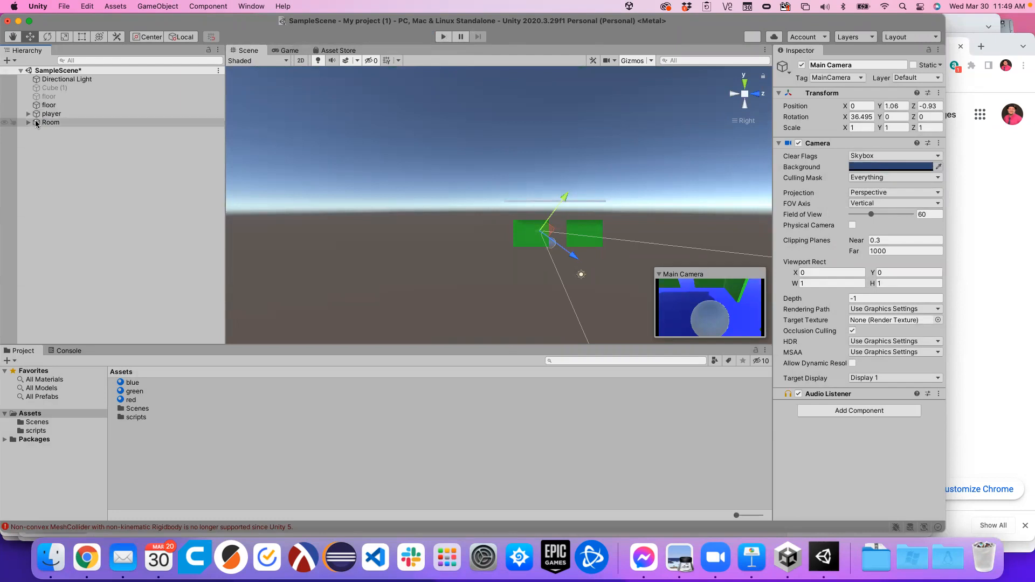
{"action": "left_click", "coordinate": [43, 123]}
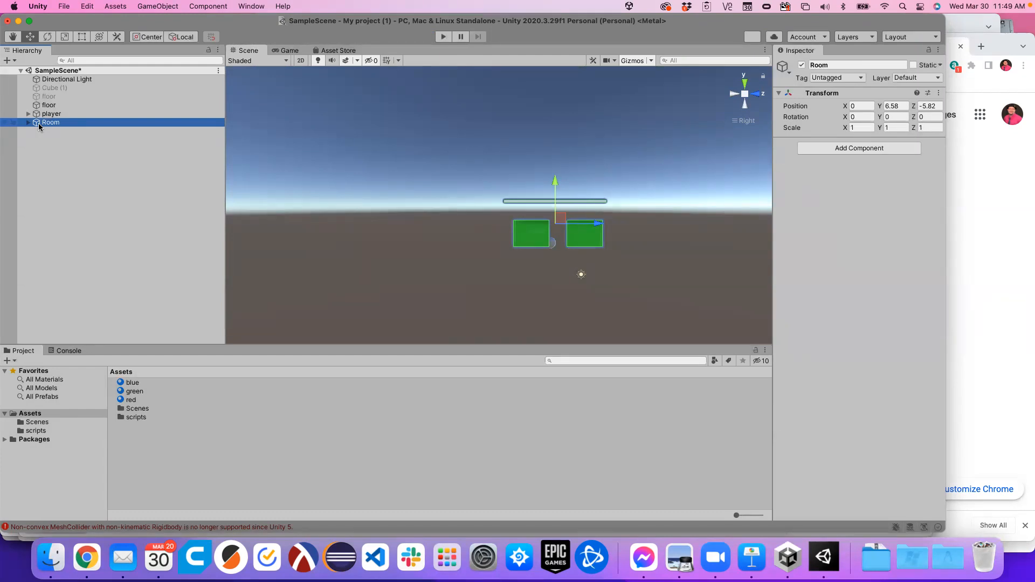
{"action": "left_click", "coordinate": [132, 441]}
{"action": "right_click", "coordinate": [132, 441]}
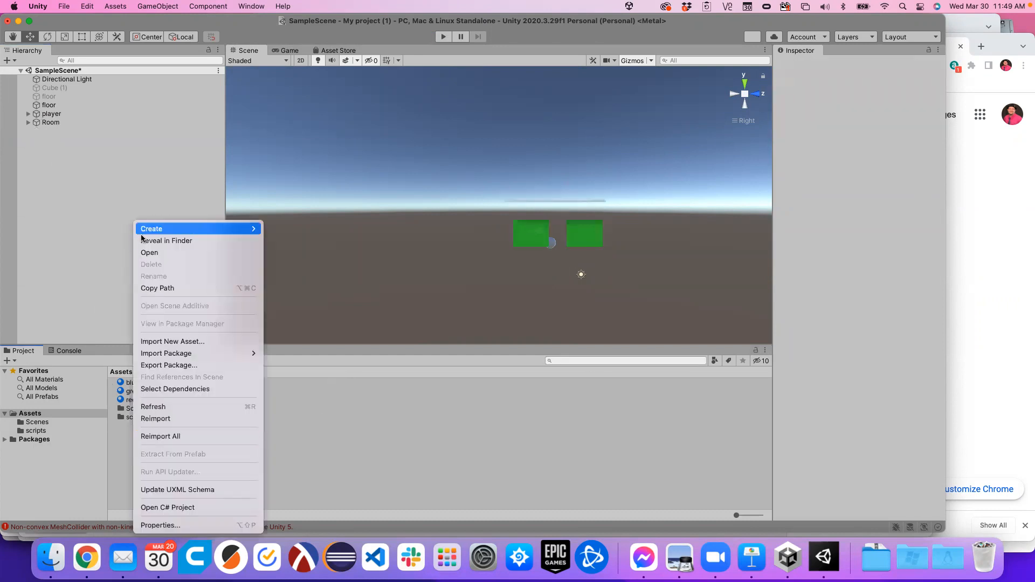
{"action": "mouse_move", "coordinate": [154, 232]}
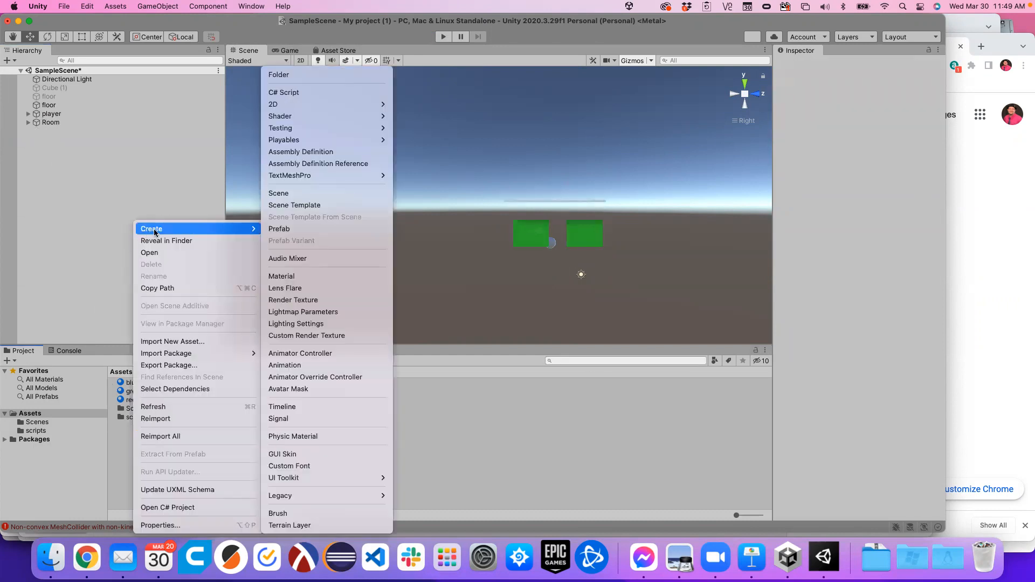
{"action": "left_click", "coordinate": [304, 75]}
{"action": "type", "text": "pre"}
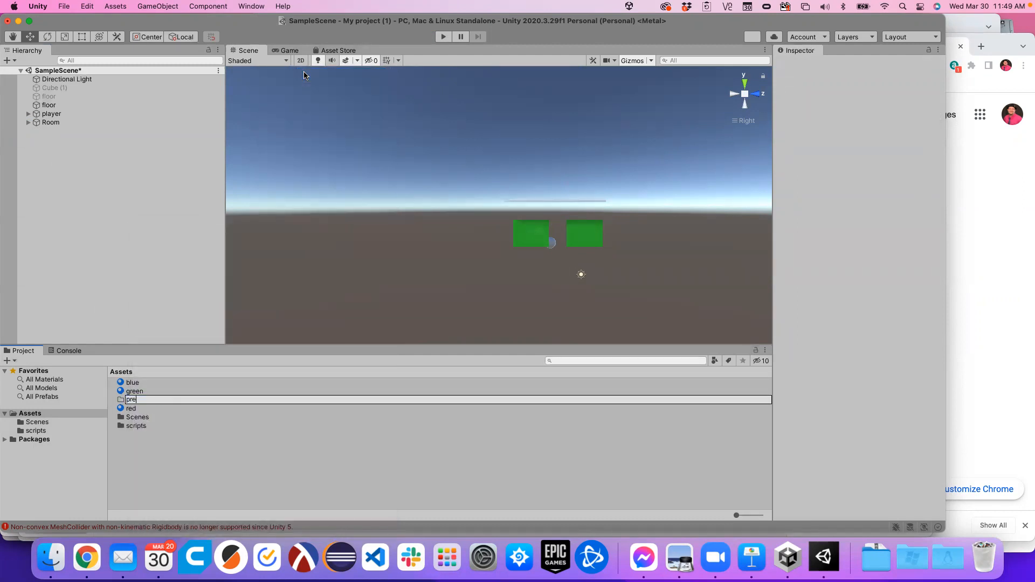
{"action": "type", "text": "fab"}
{"action": "key", "text": "Return"}
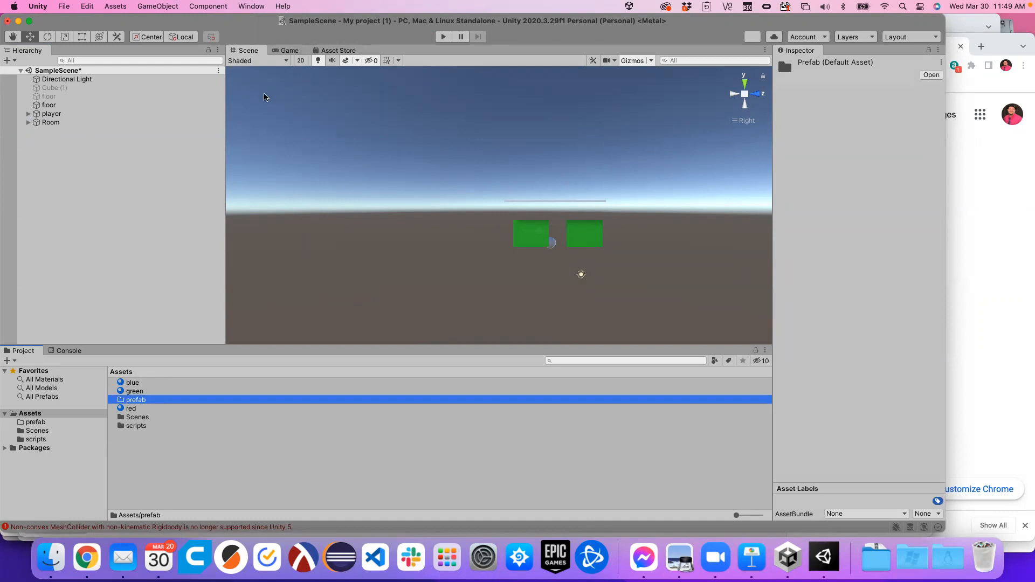
Step: Save the Room object as a prefab asset inside the prefab folder and select that asset
{"action": "double_click", "coordinate": [120, 400]}
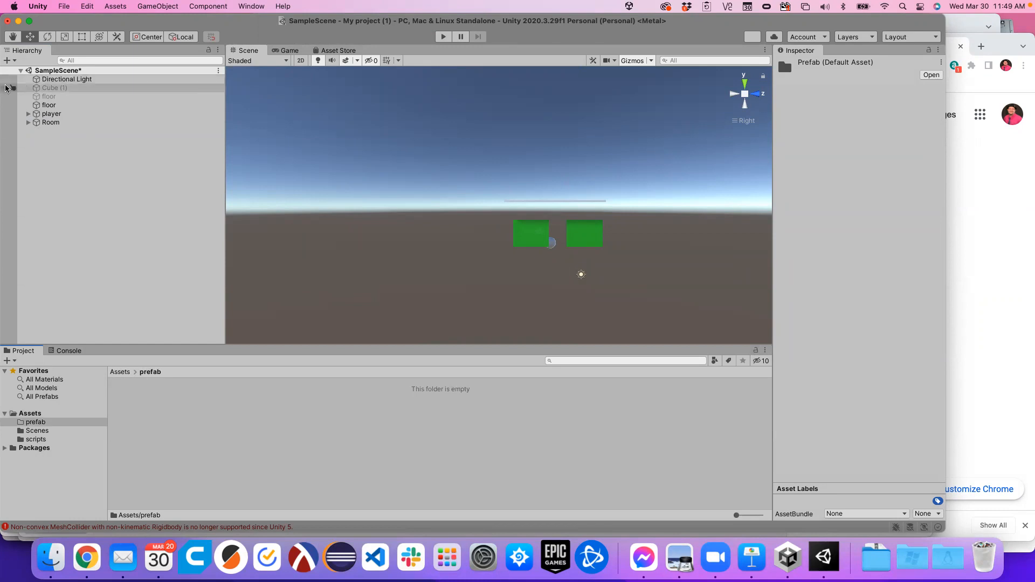
{"action": "left_click_drag", "start_coordinate": [41, 123], "coordinate": [192, 415]}
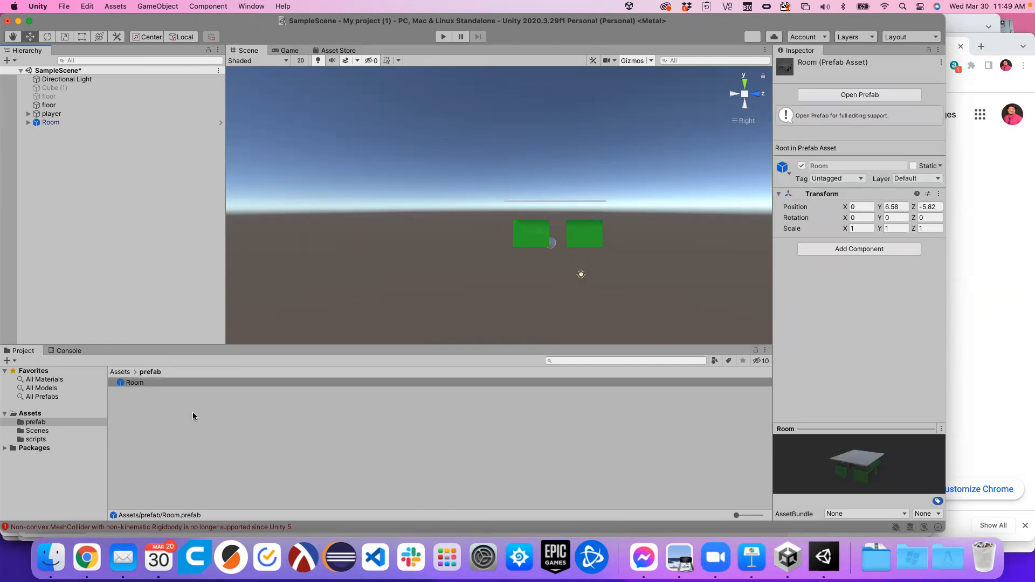
{"action": "left_click", "coordinate": [120, 382]}
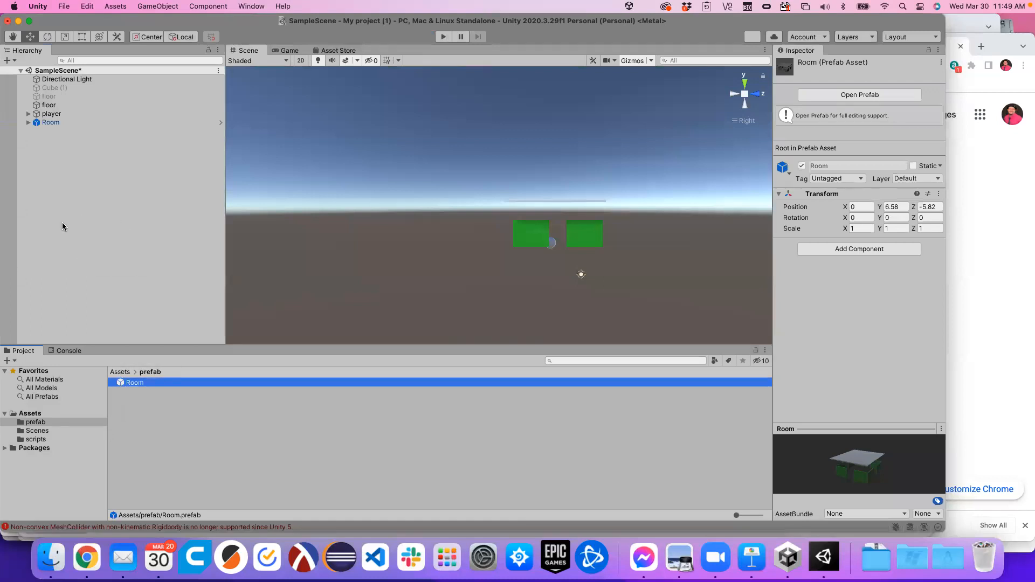
Step: Place a second Room prefab instance in the scene, move it to about Z -17.73 in line with the first, and briefly run the game
{"action": "left_click_drag", "start_coordinate": [63, 224], "coordinate": [62, 223]}
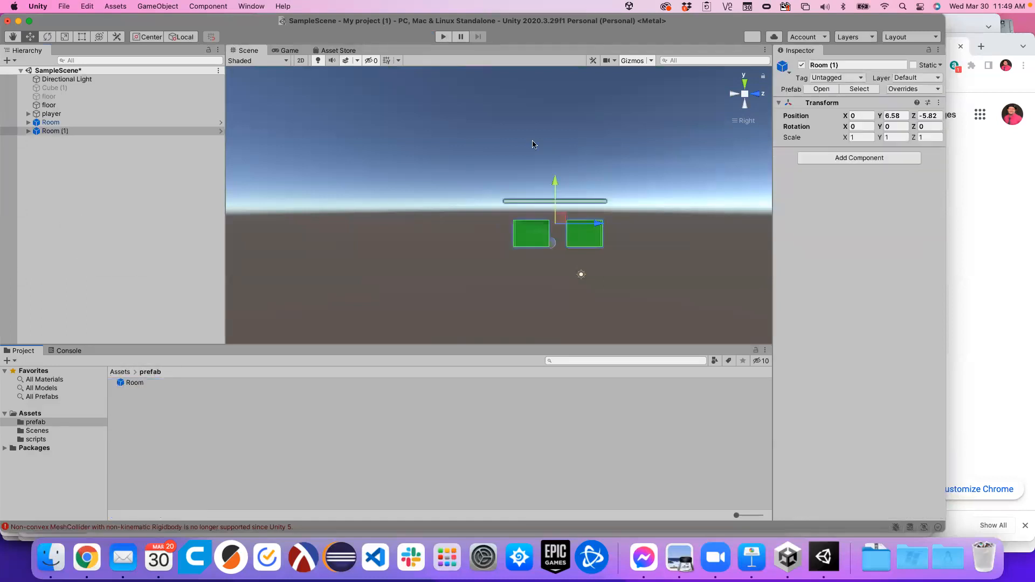
{"action": "left_click", "coordinate": [743, 85]}
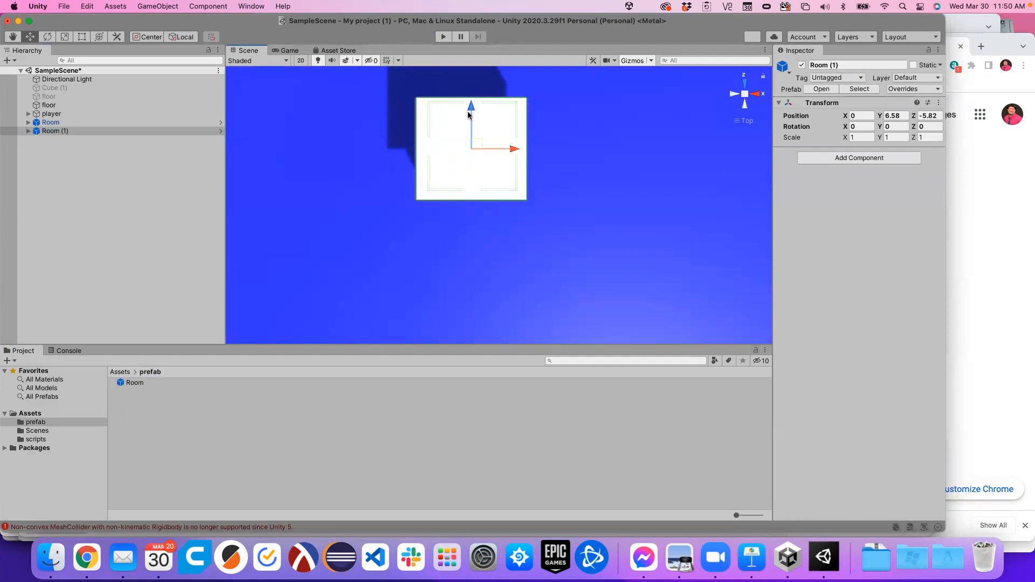
{"action": "left_click_drag", "start_coordinate": [468, 114], "coordinate": [476, 246]}
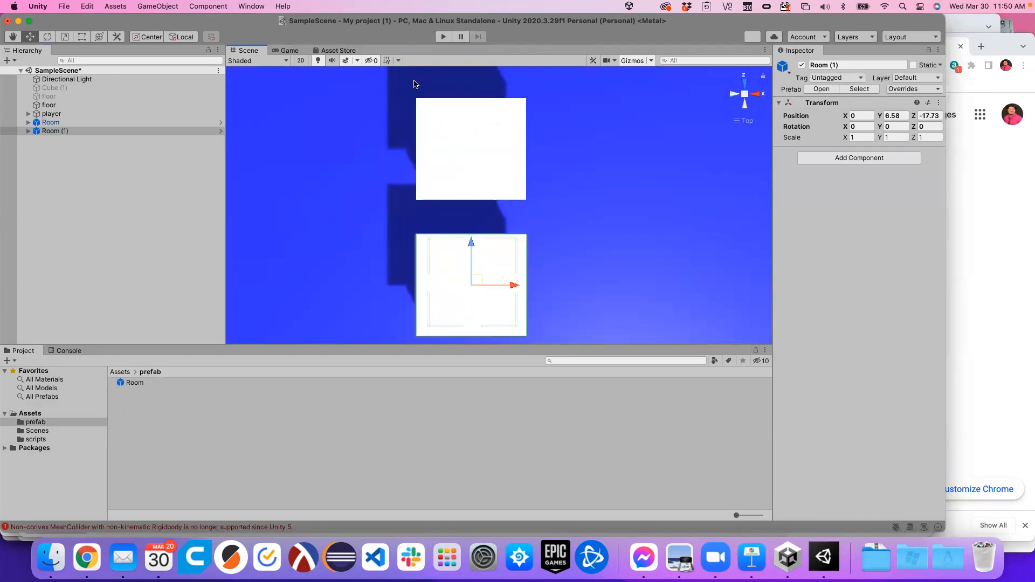
{"action": "left_click", "coordinate": [441, 37]}
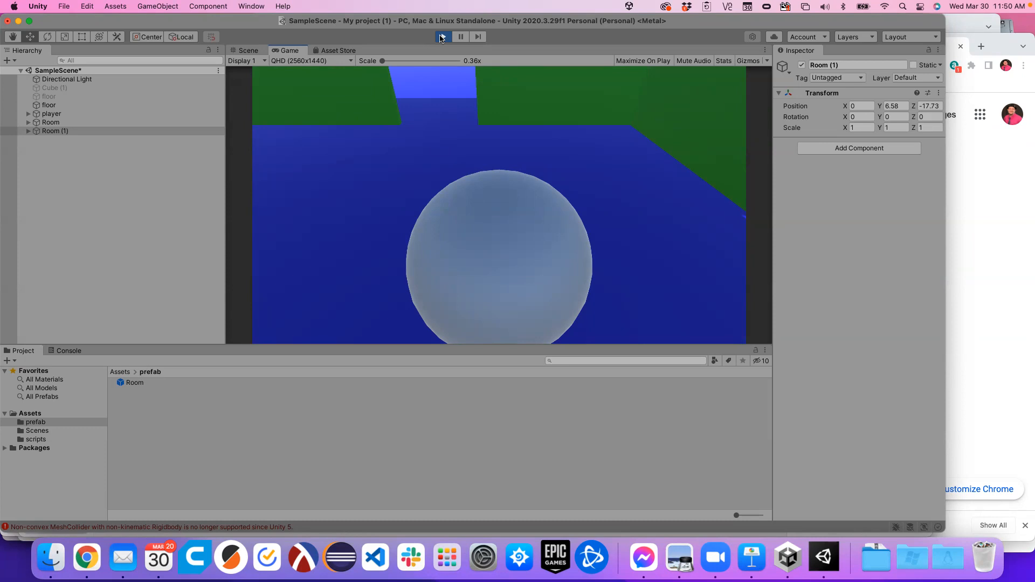
{"action": "left_click", "coordinate": [442, 36]}
{"action": "key", "text": "super+Tab"}
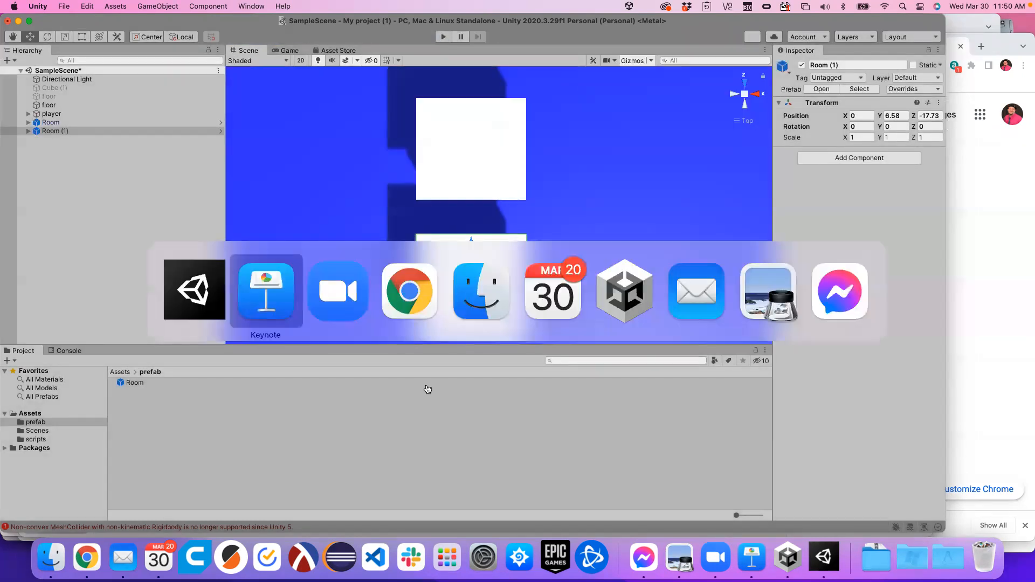
{"action": "key", "text": "super+Tab"}
{"action": "key", "text": "super+Tab"}
{"action": "key", "text": "super+Tab"}
{"action": "key", "text": "super+Tab"}
{"action": "key", "text": "super+Tab"}
{"action": "key", "text": "super+Tab"}
{"action": "key", "text": "super+Tab"}
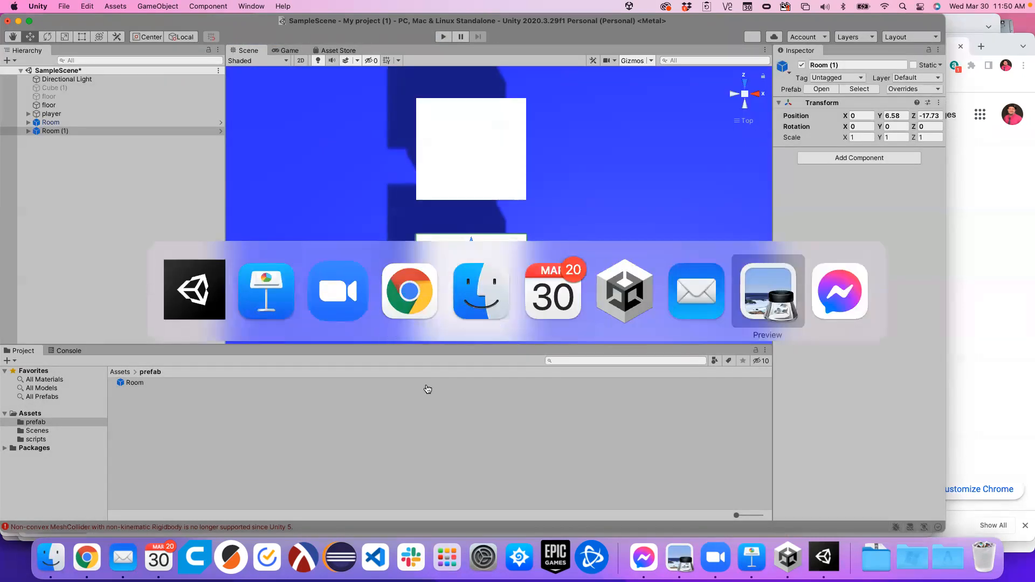
{"action": "key", "text": "Escape"}
Step: Launch GitHub Desktop and switch the current repository to the recent CSC250_Spring2022_Unity one
{"action": "key", "text": "super+space"}
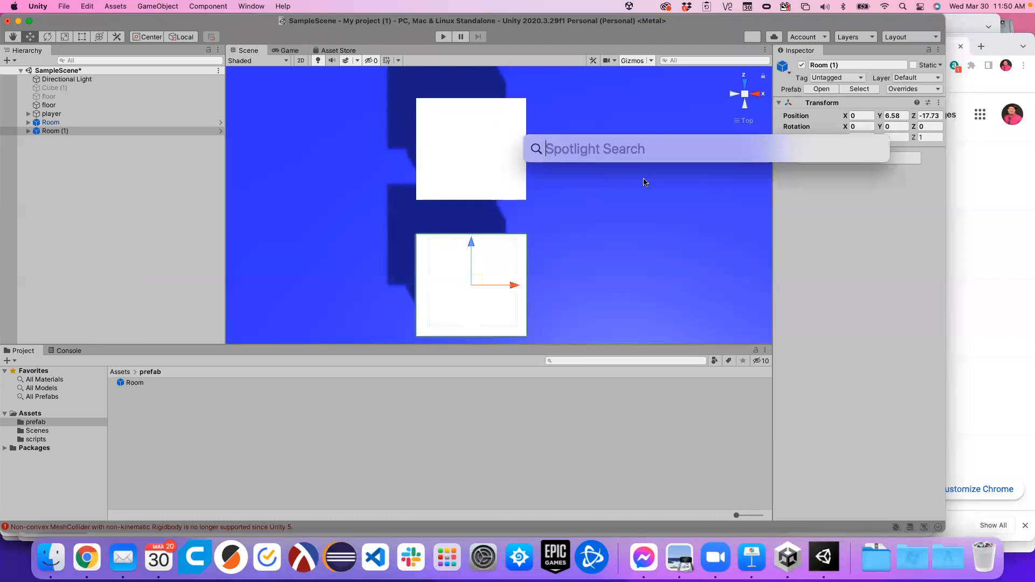
{"action": "type", "text": "git"}
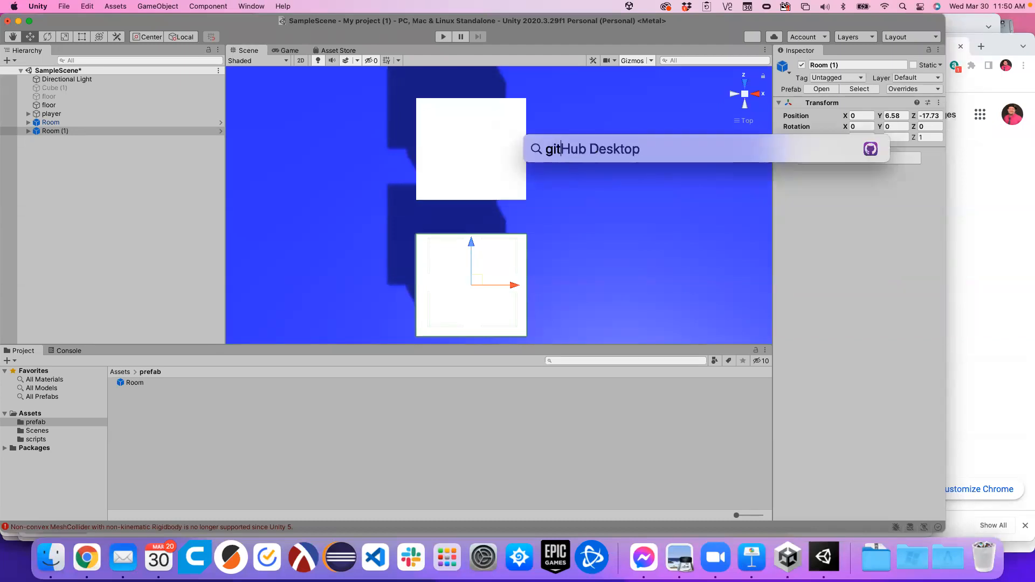
{"action": "key", "text": "Return"}
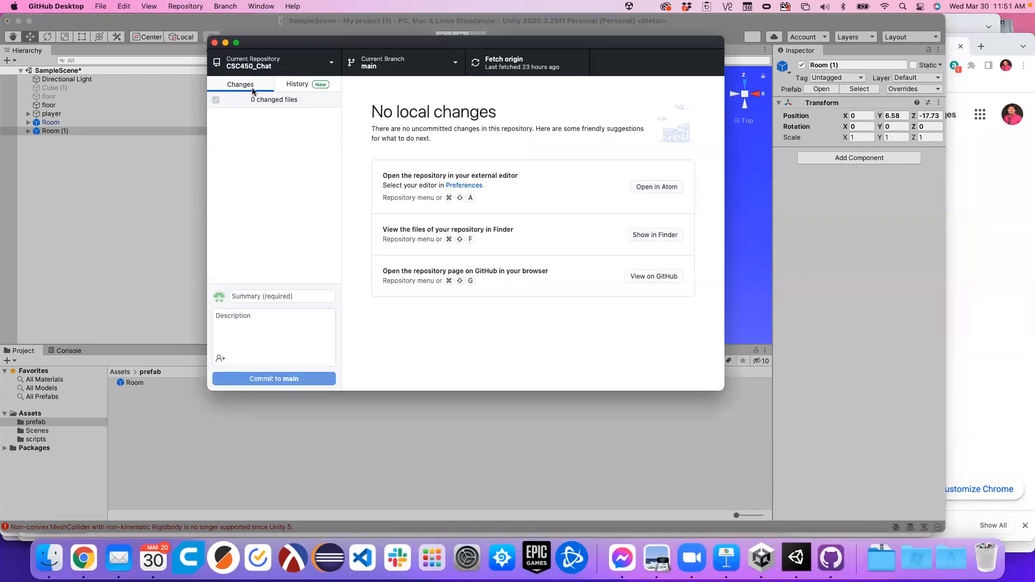
{"action": "left_click", "coordinate": [258, 67]}
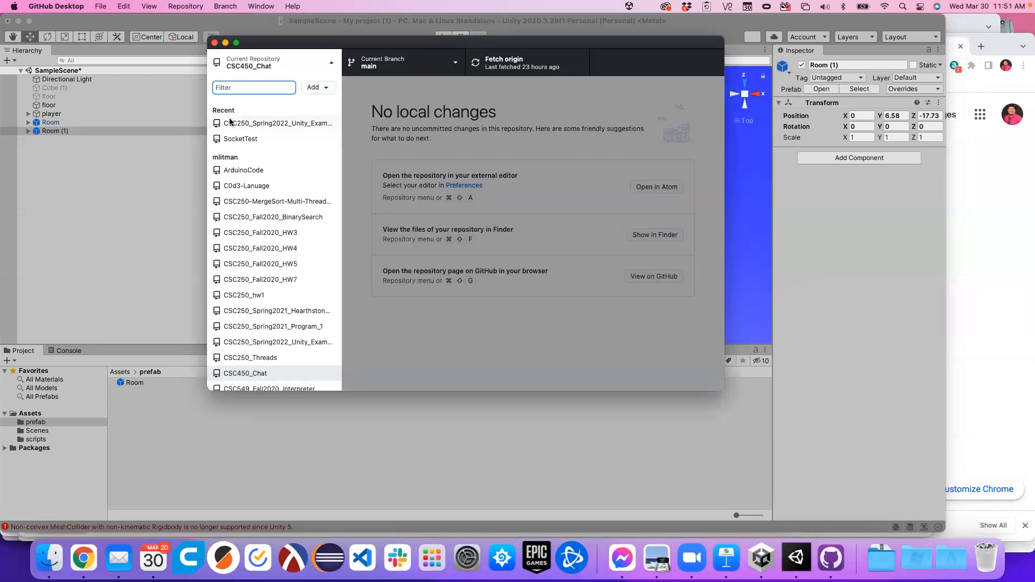
{"action": "left_click", "coordinate": [248, 124]}
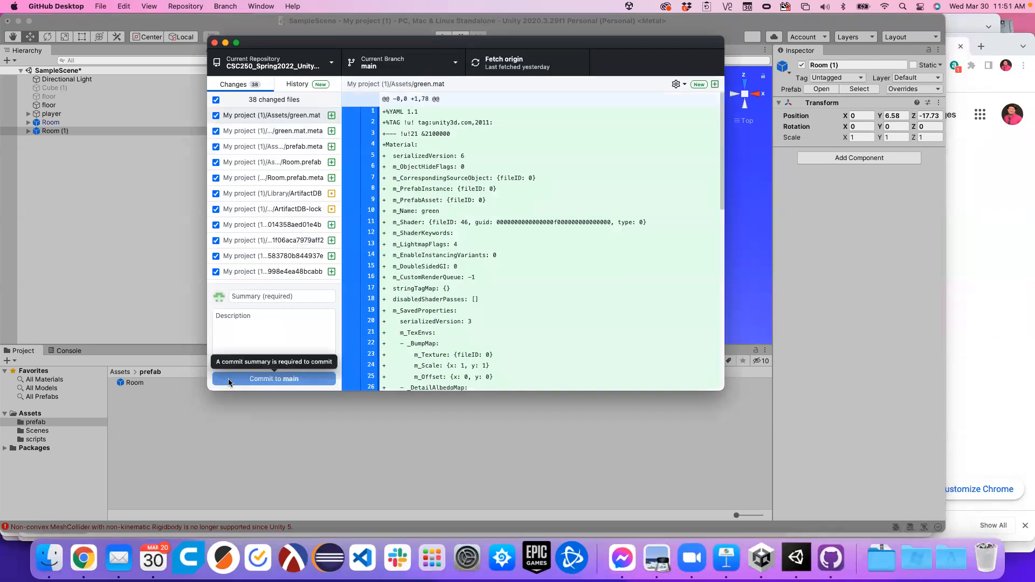
Step: Commit all changed files to main with the summary "room prefabs", push the commit to origin, and return to Unity
{"action": "left_click", "coordinate": [249, 295]}
{"action": "type", "text": "room"}
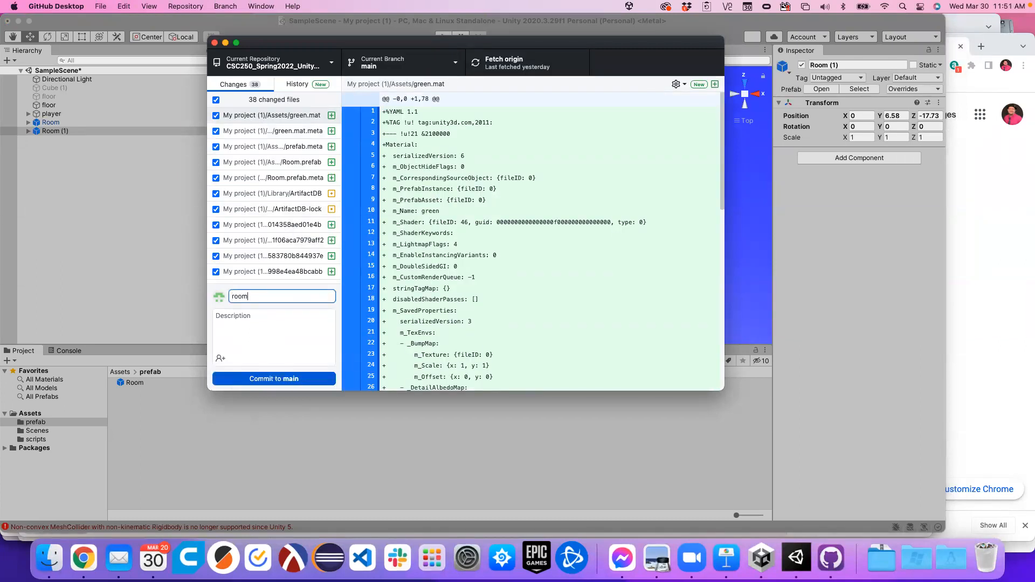
{"action": "type", "text": " prefabs"}
{"action": "left_click", "coordinate": [249, 378]}
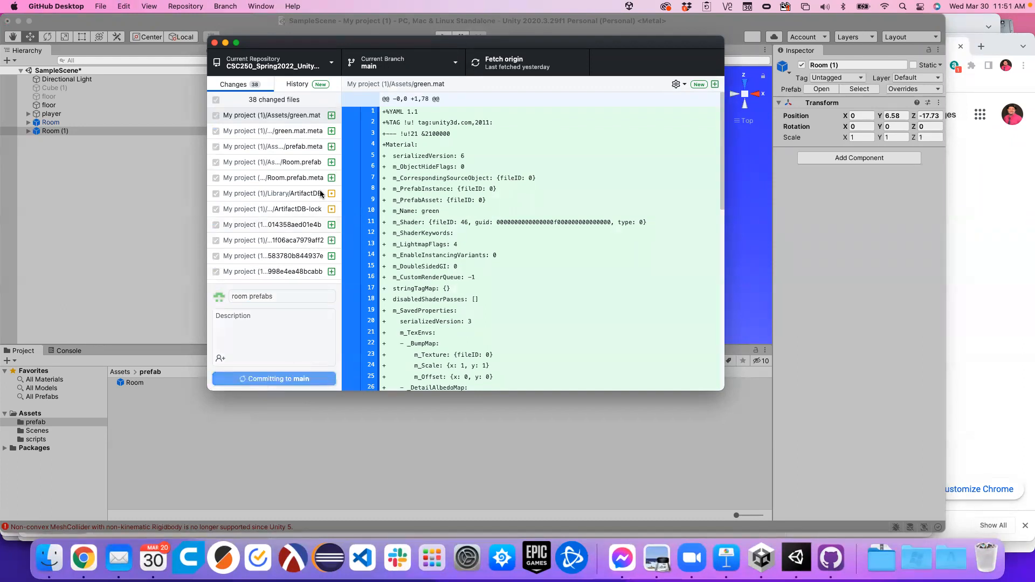
{"action": "left_click", "coordinate": [506, 62]}
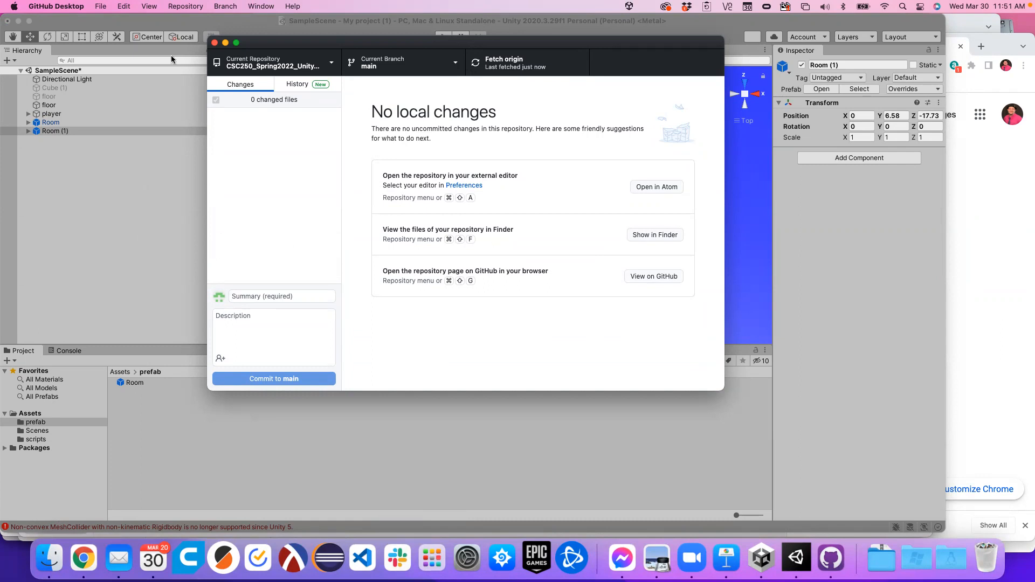
{"action": "left_click", "coordinate": [150, 232]}
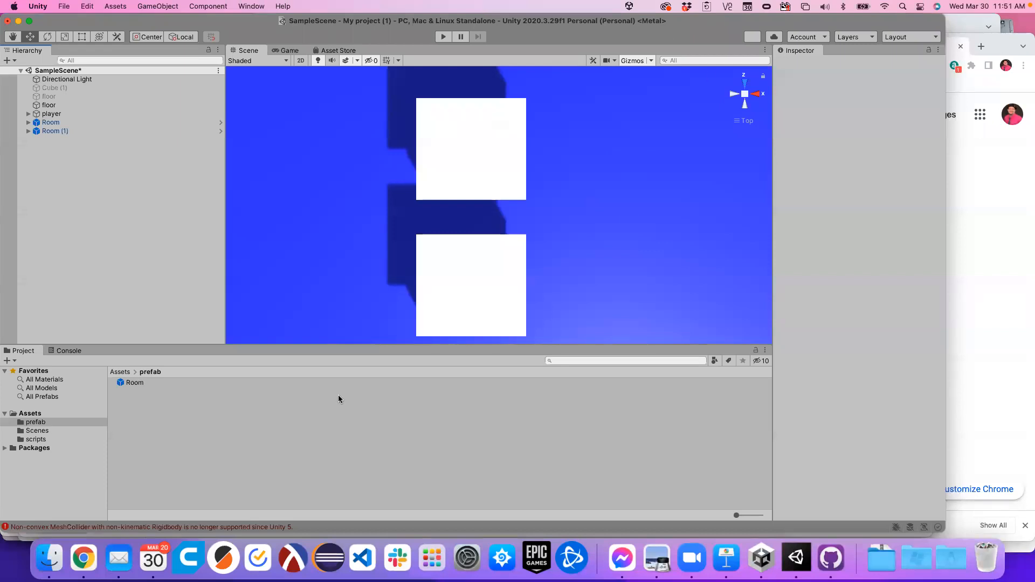
{"action": "key", "text": "super+Tab"}
{"action": "key", "text": "super+Tab"}
{"action": "key", "text": "super+Tab"}
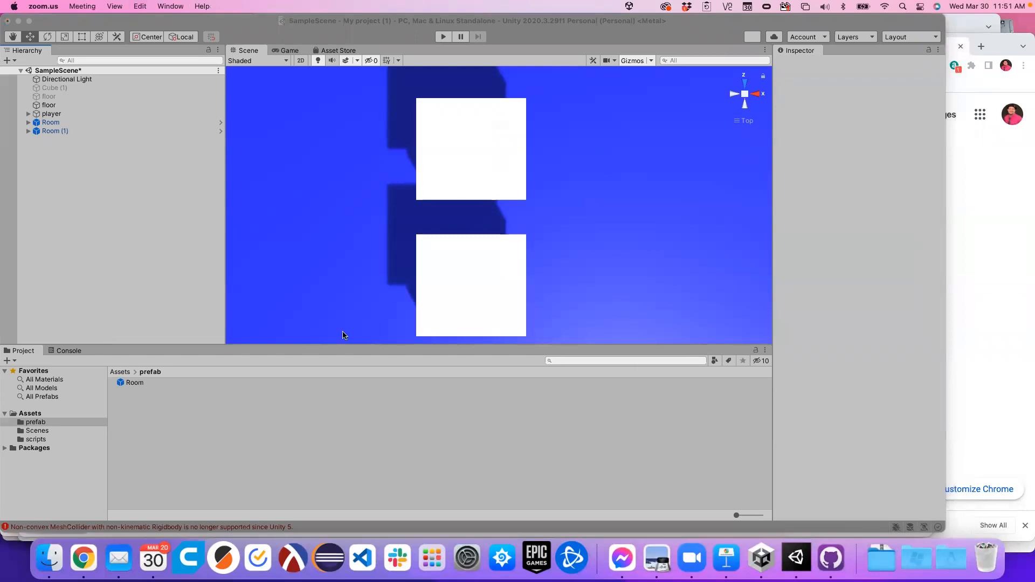
{"action": "key", "text": "super+Tab"}
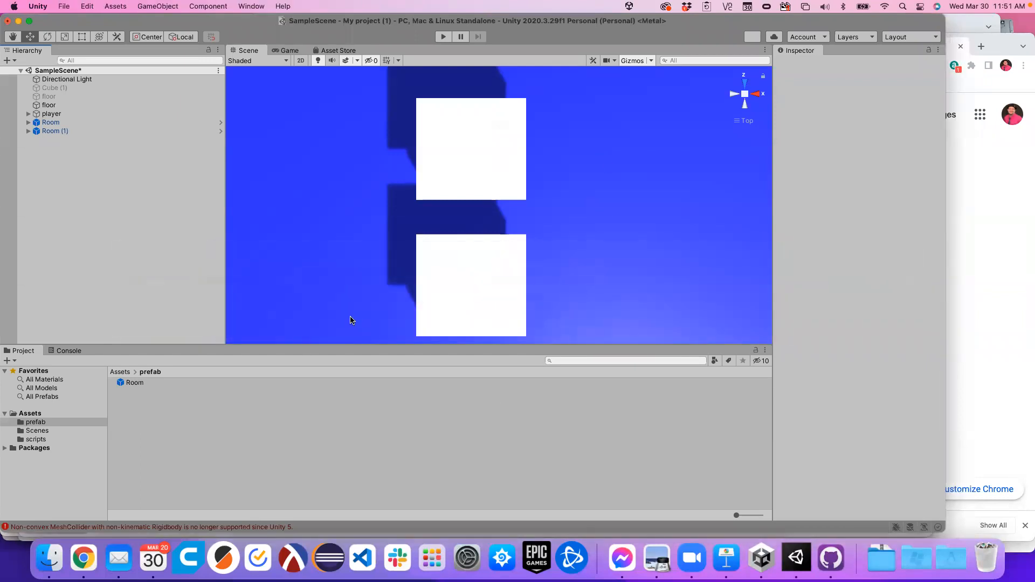